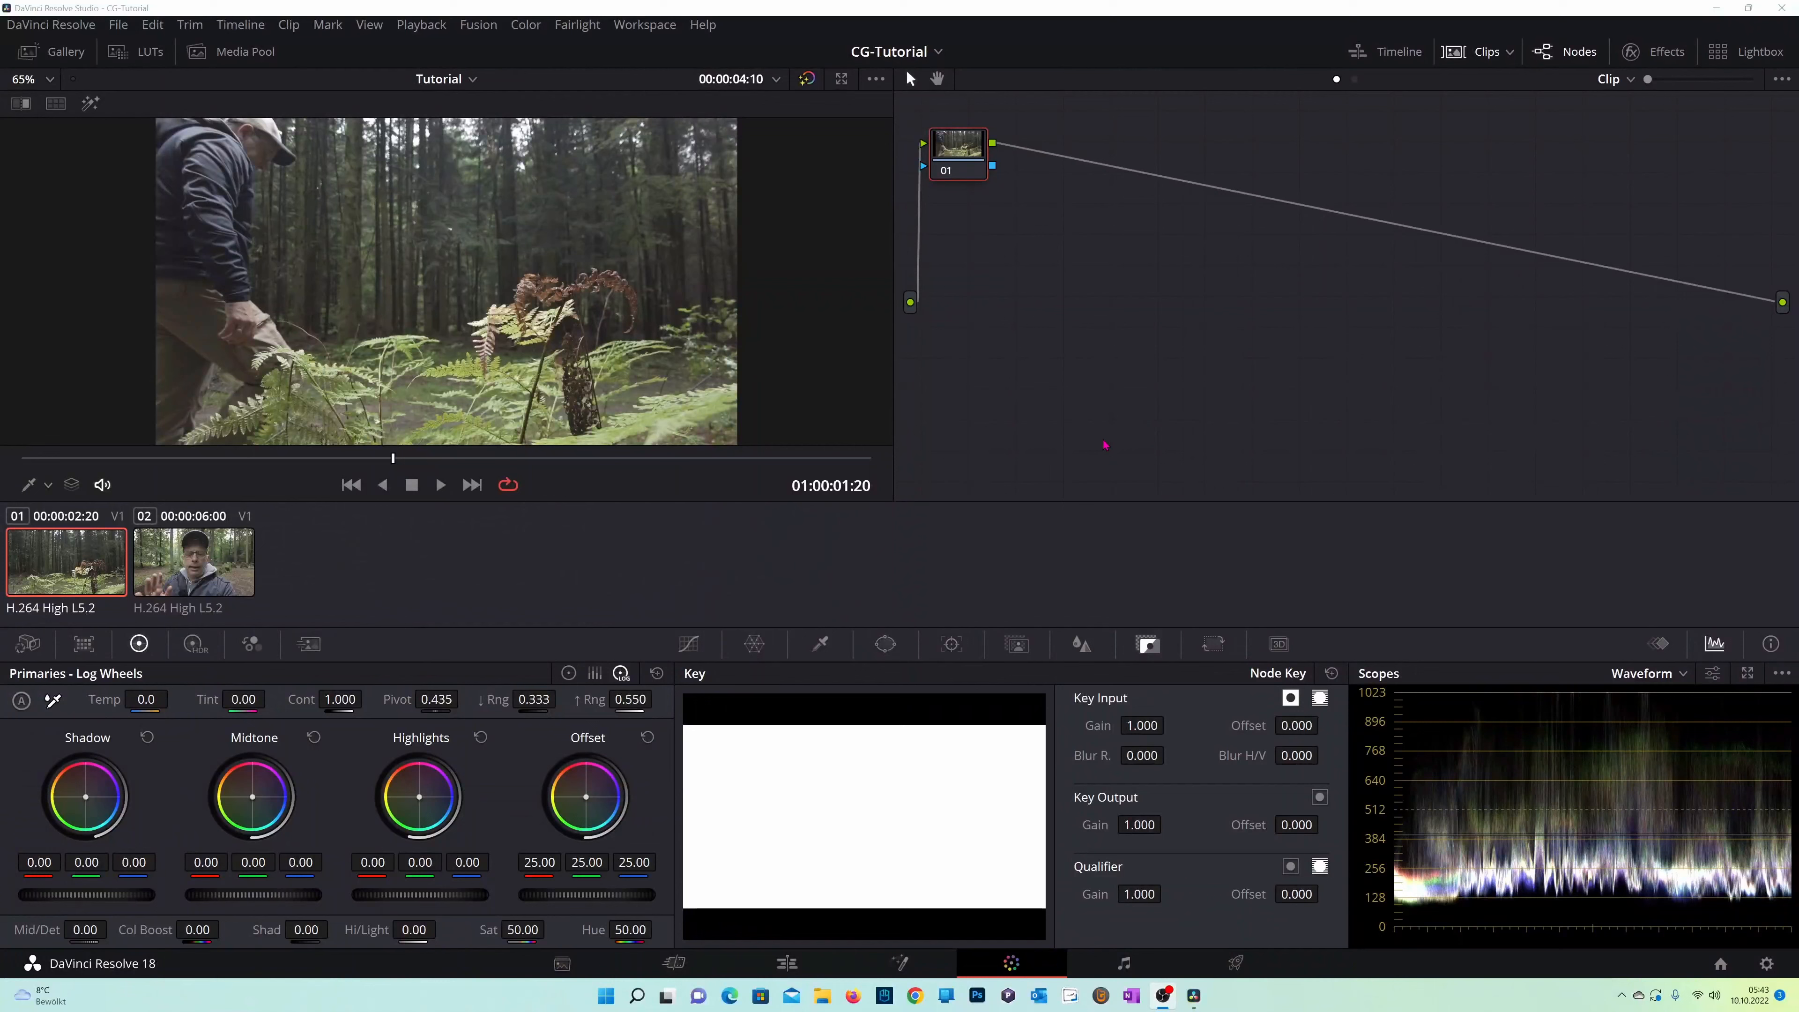
# Add three serial nodes after node 01 and place node 04 in a second row beneath the others.
pyautogui.click(989, 539)
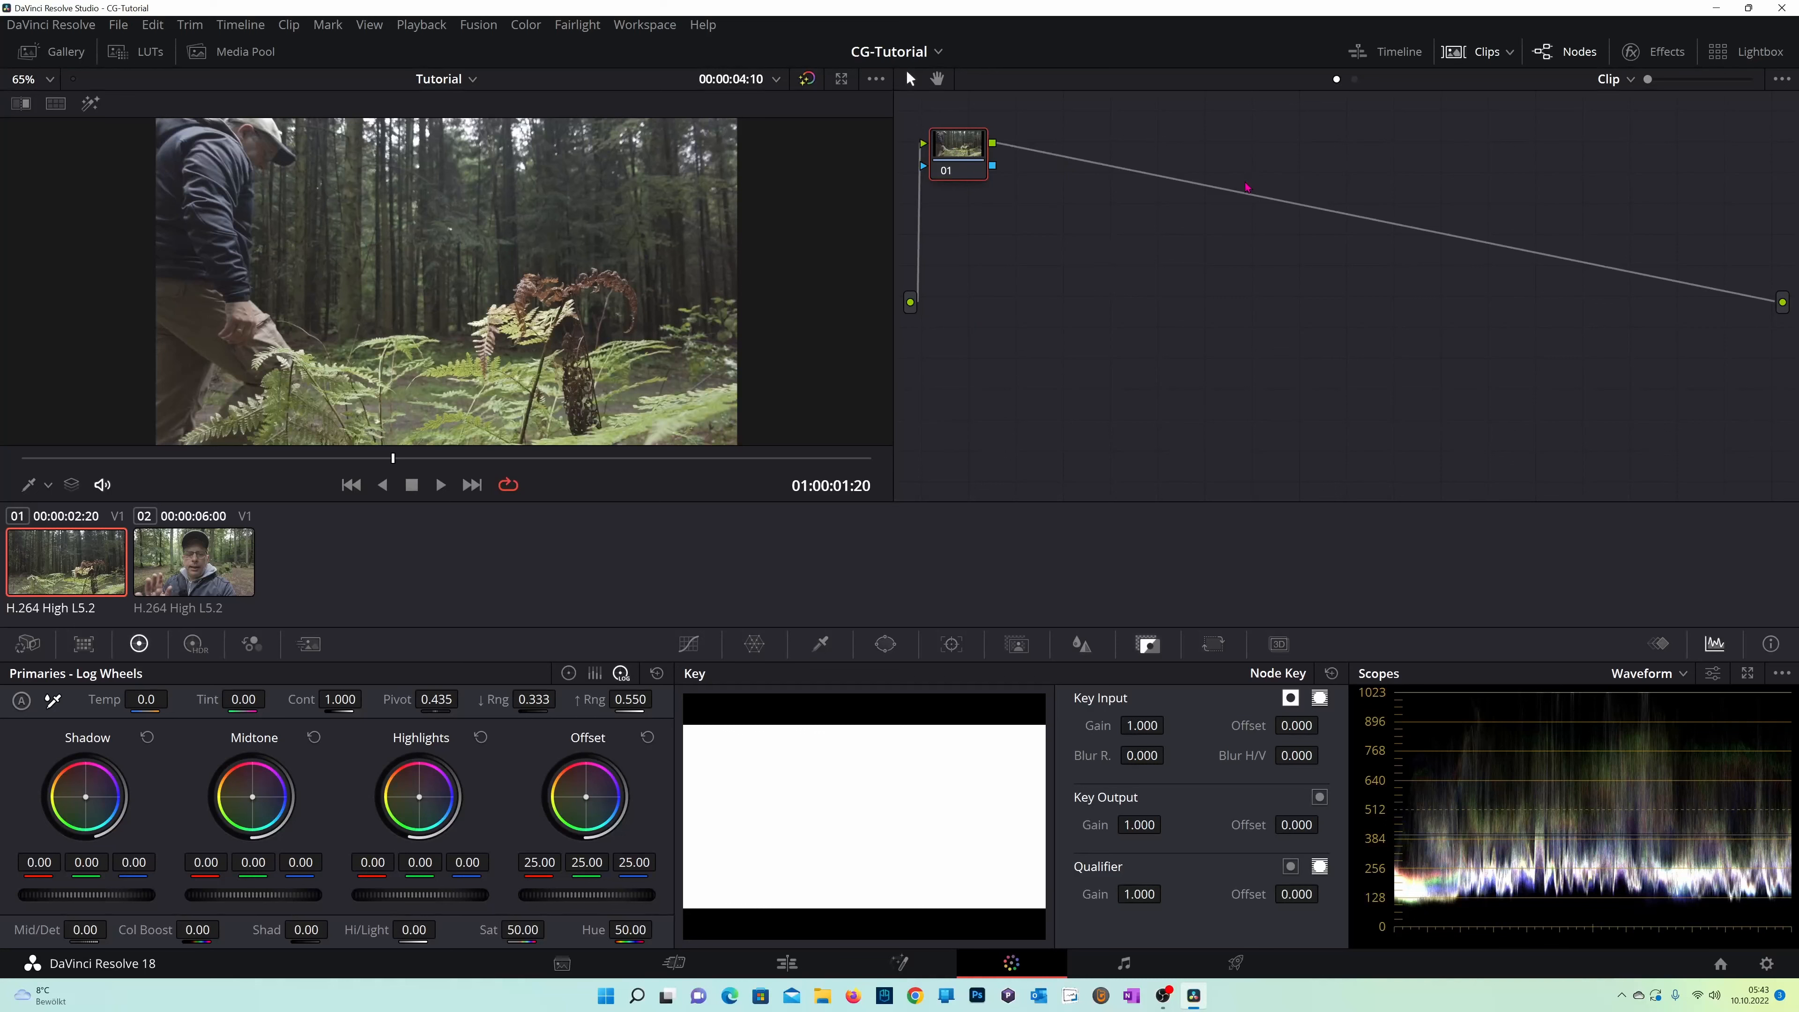
pyautogui.hotkey('alt', 's')
pyautogui.hotkey('alt', 's')
pyautogui.hotkey('alt', 's')
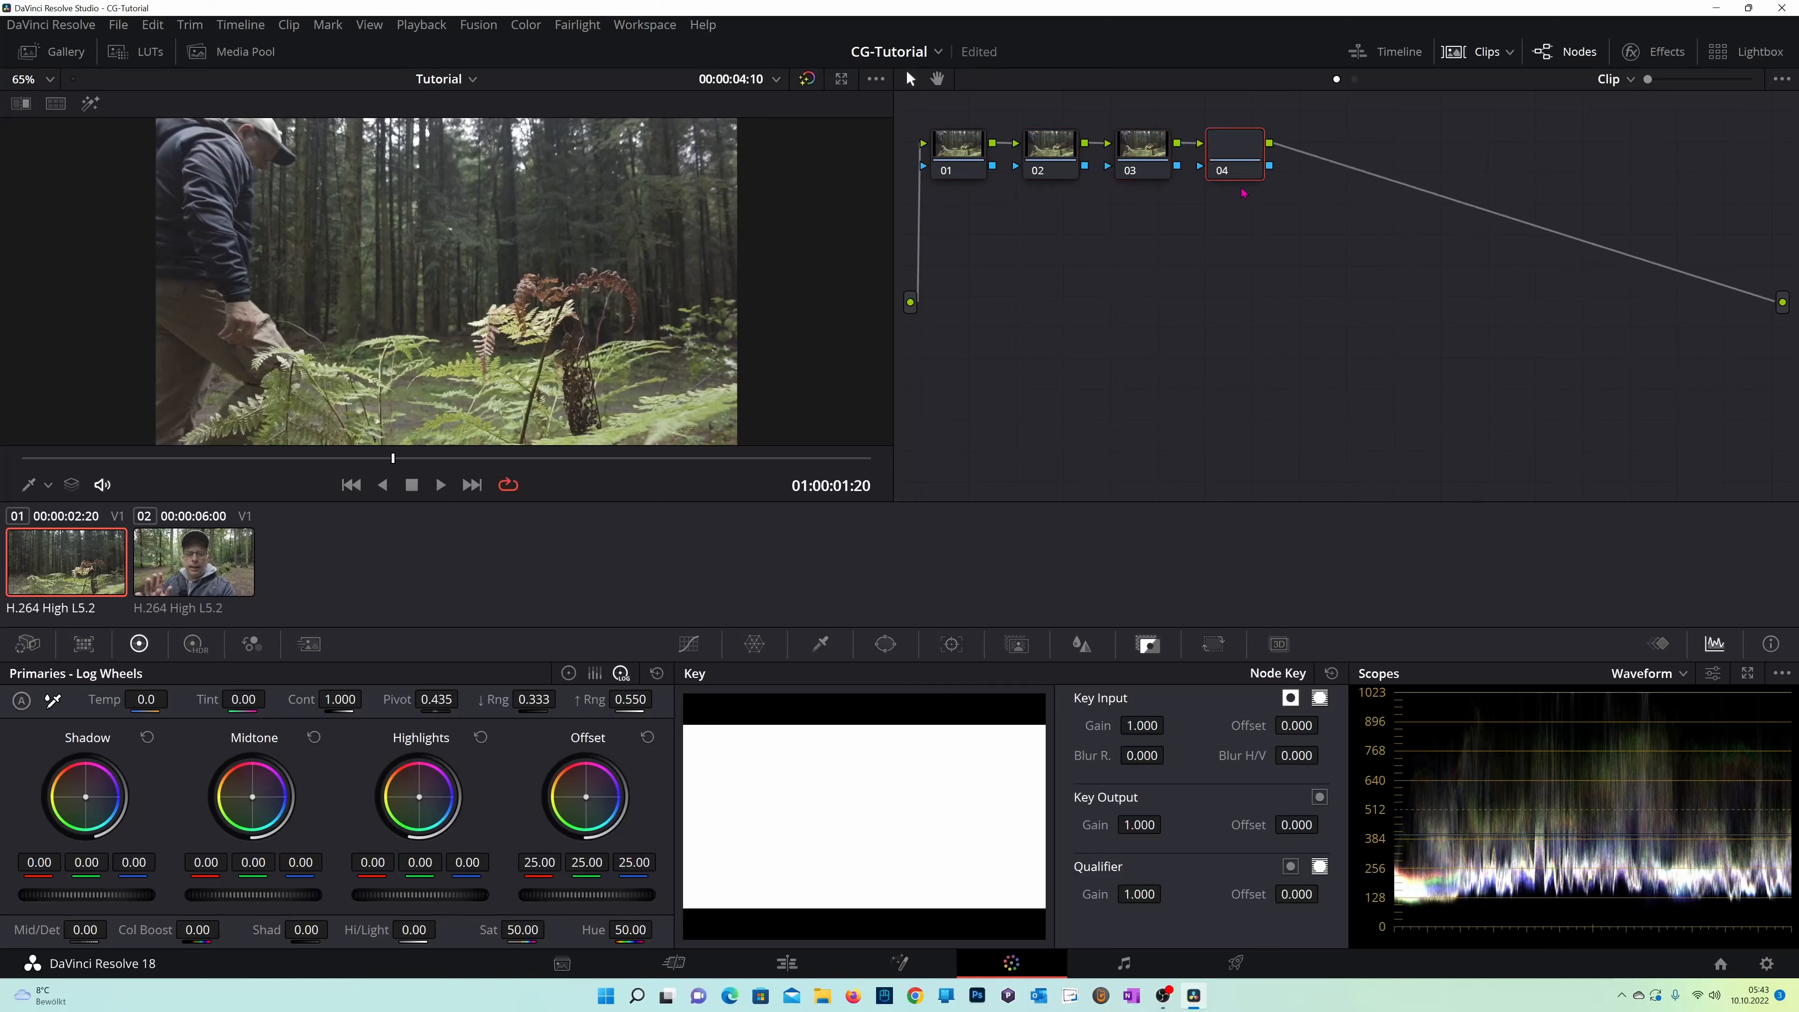
pyautogui.moveTo(1240, 151); pyautogui.dragTo(1018, 282)
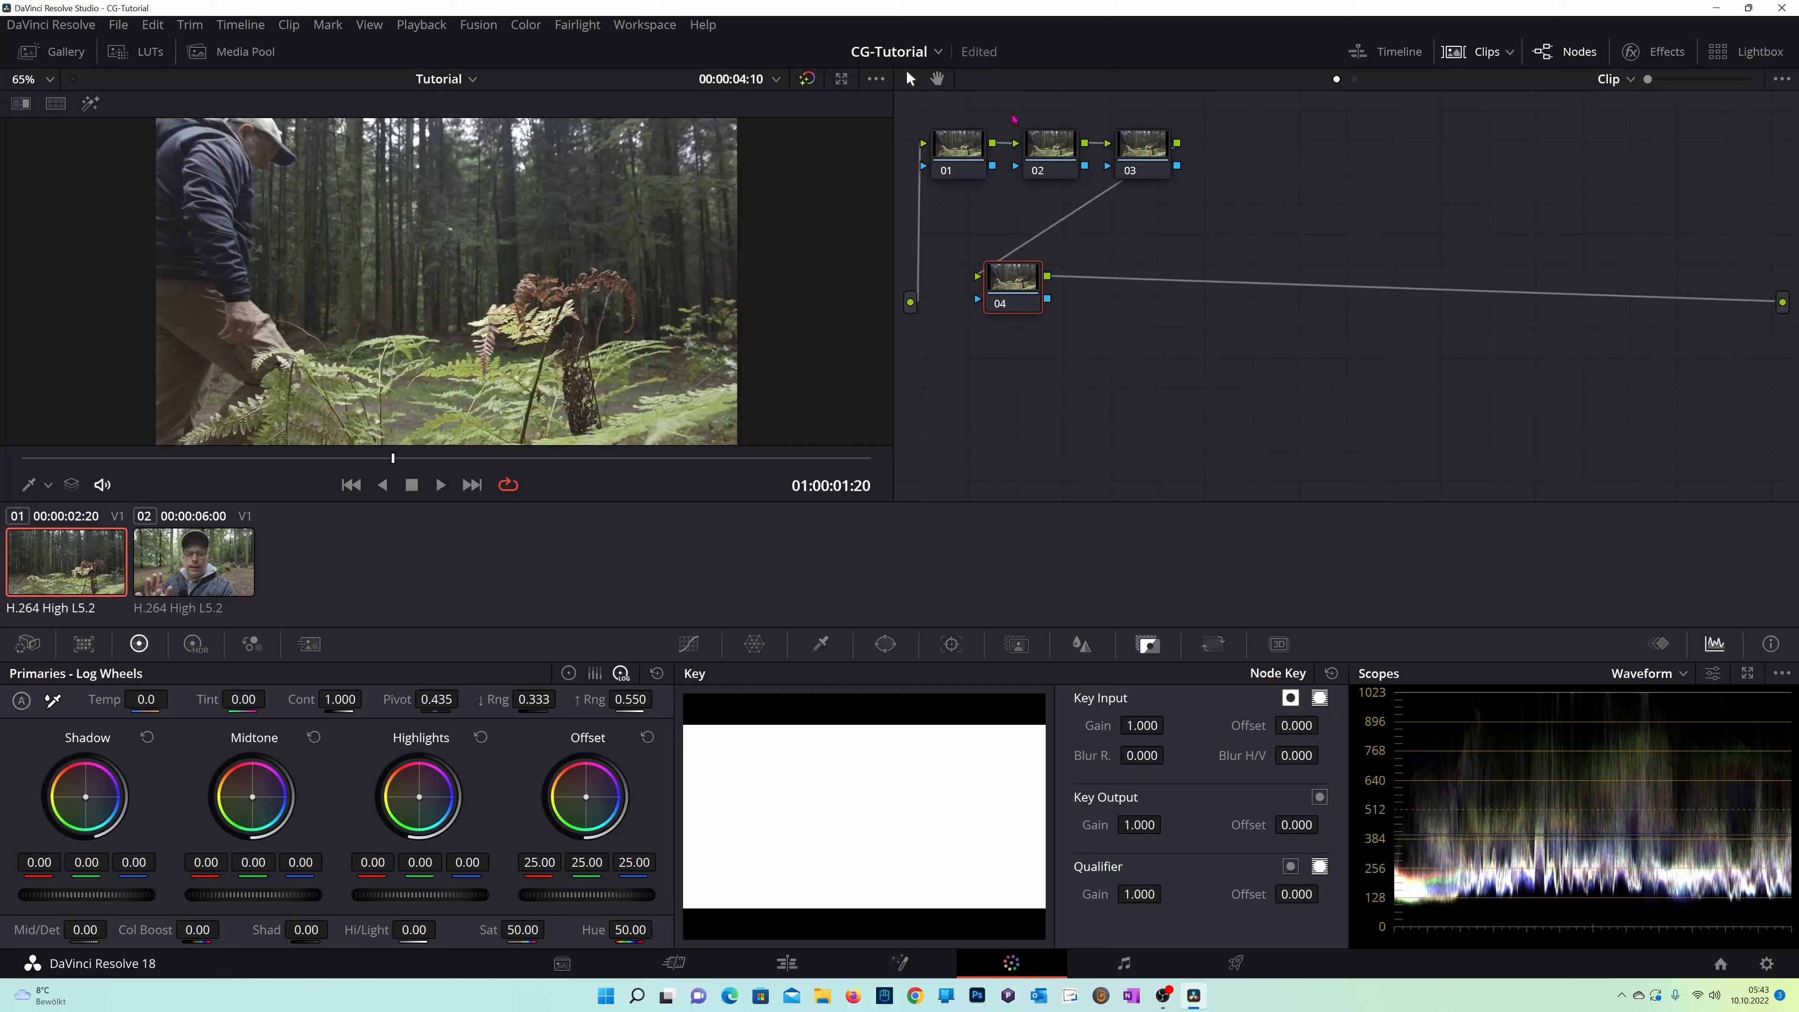
pyautogui.moveTo(1010, 276); pyautogui.dragTo(991, 283)
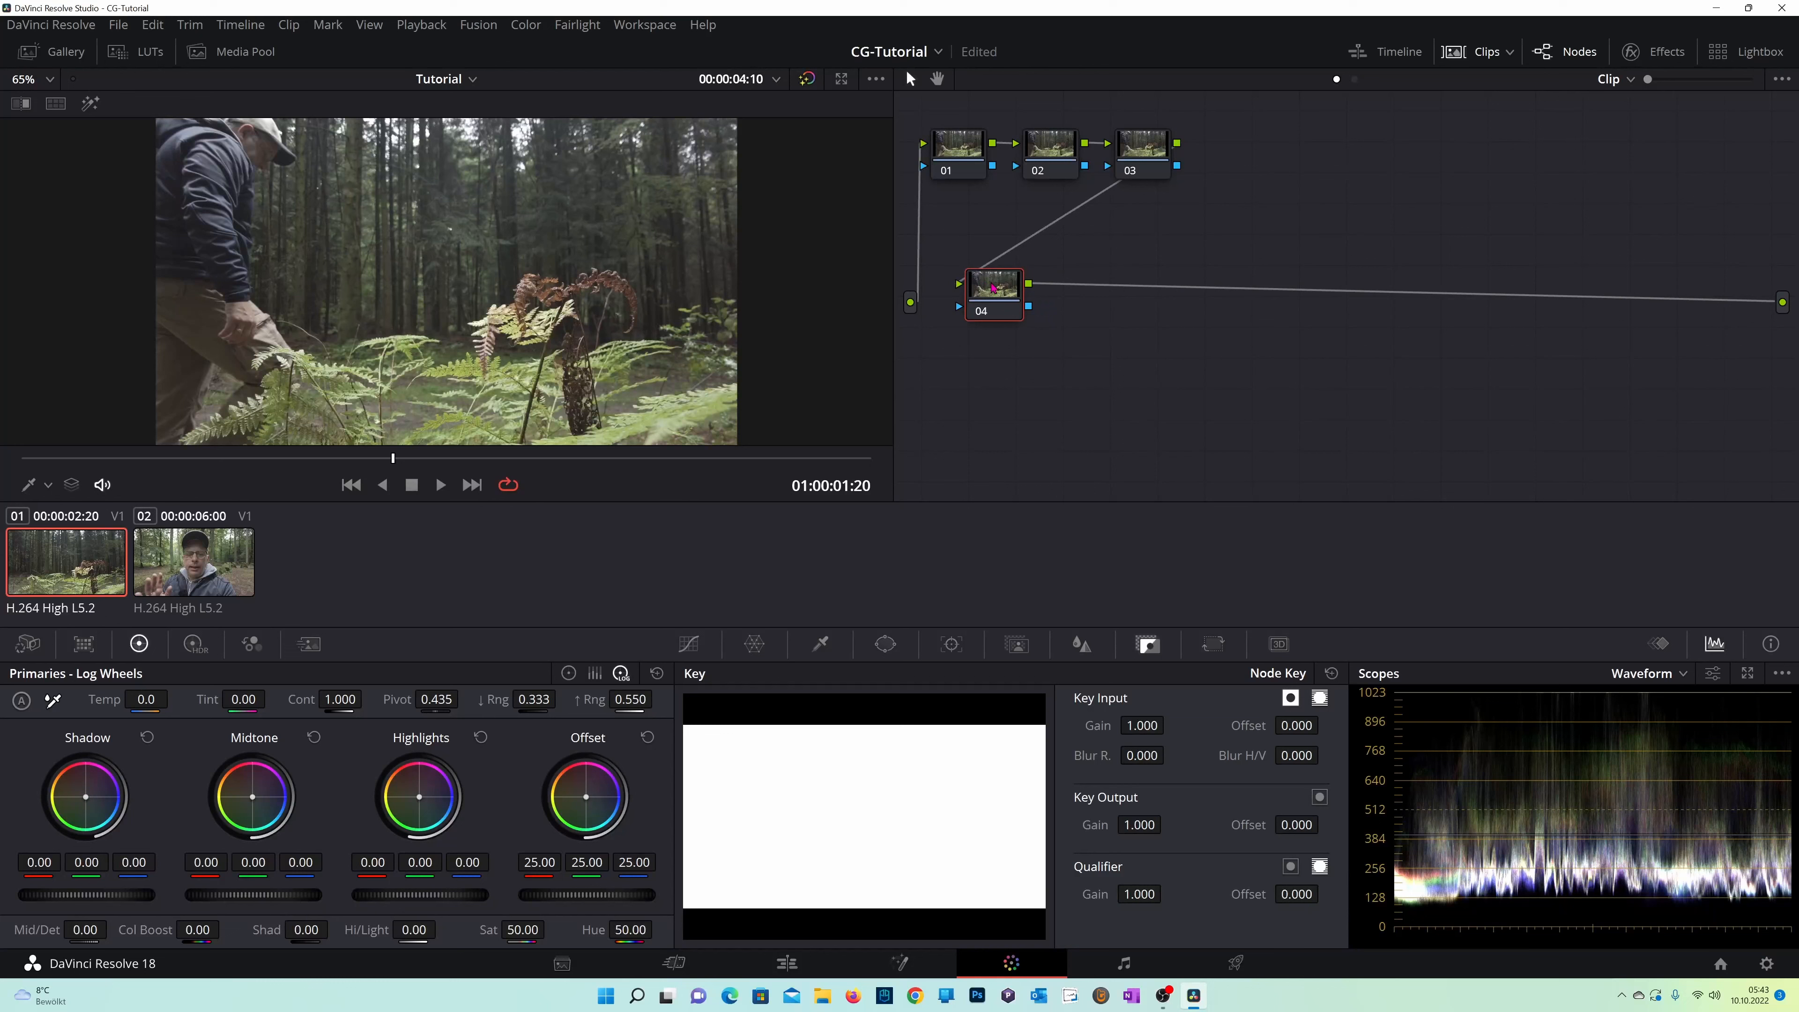
# Add two serial nodes after node 04 and spread them out along the second row.
pyautogui.hotkey('alt', 's')
pyautogui.hotkey('alt', 's')
pyautogui.moveTo(1185, 296); pyautogui.dragTo(1330, 296)
pyautogui.moveTo(1095, 301); pyautogui.dragTo(1131, 298)
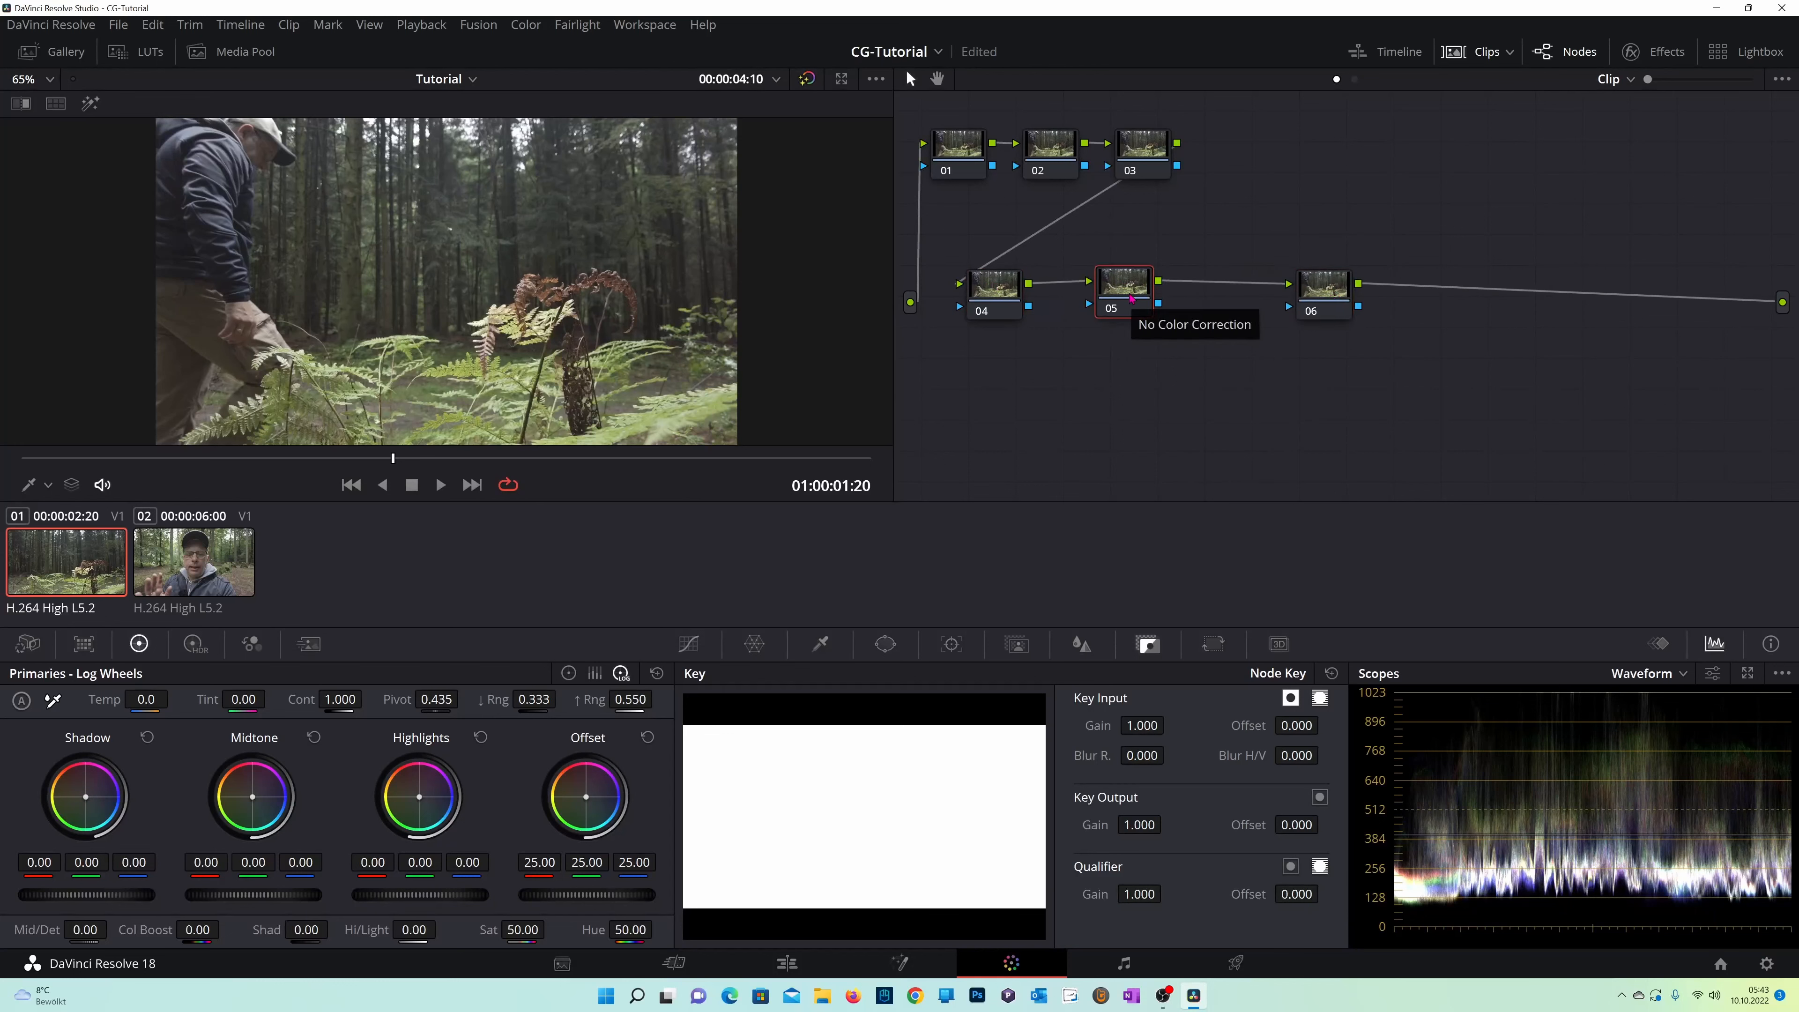
# Add three layer nodes stacked beneath node 05, feeding a layer mixer.
pyautogui.hotkey('alt', 'l')
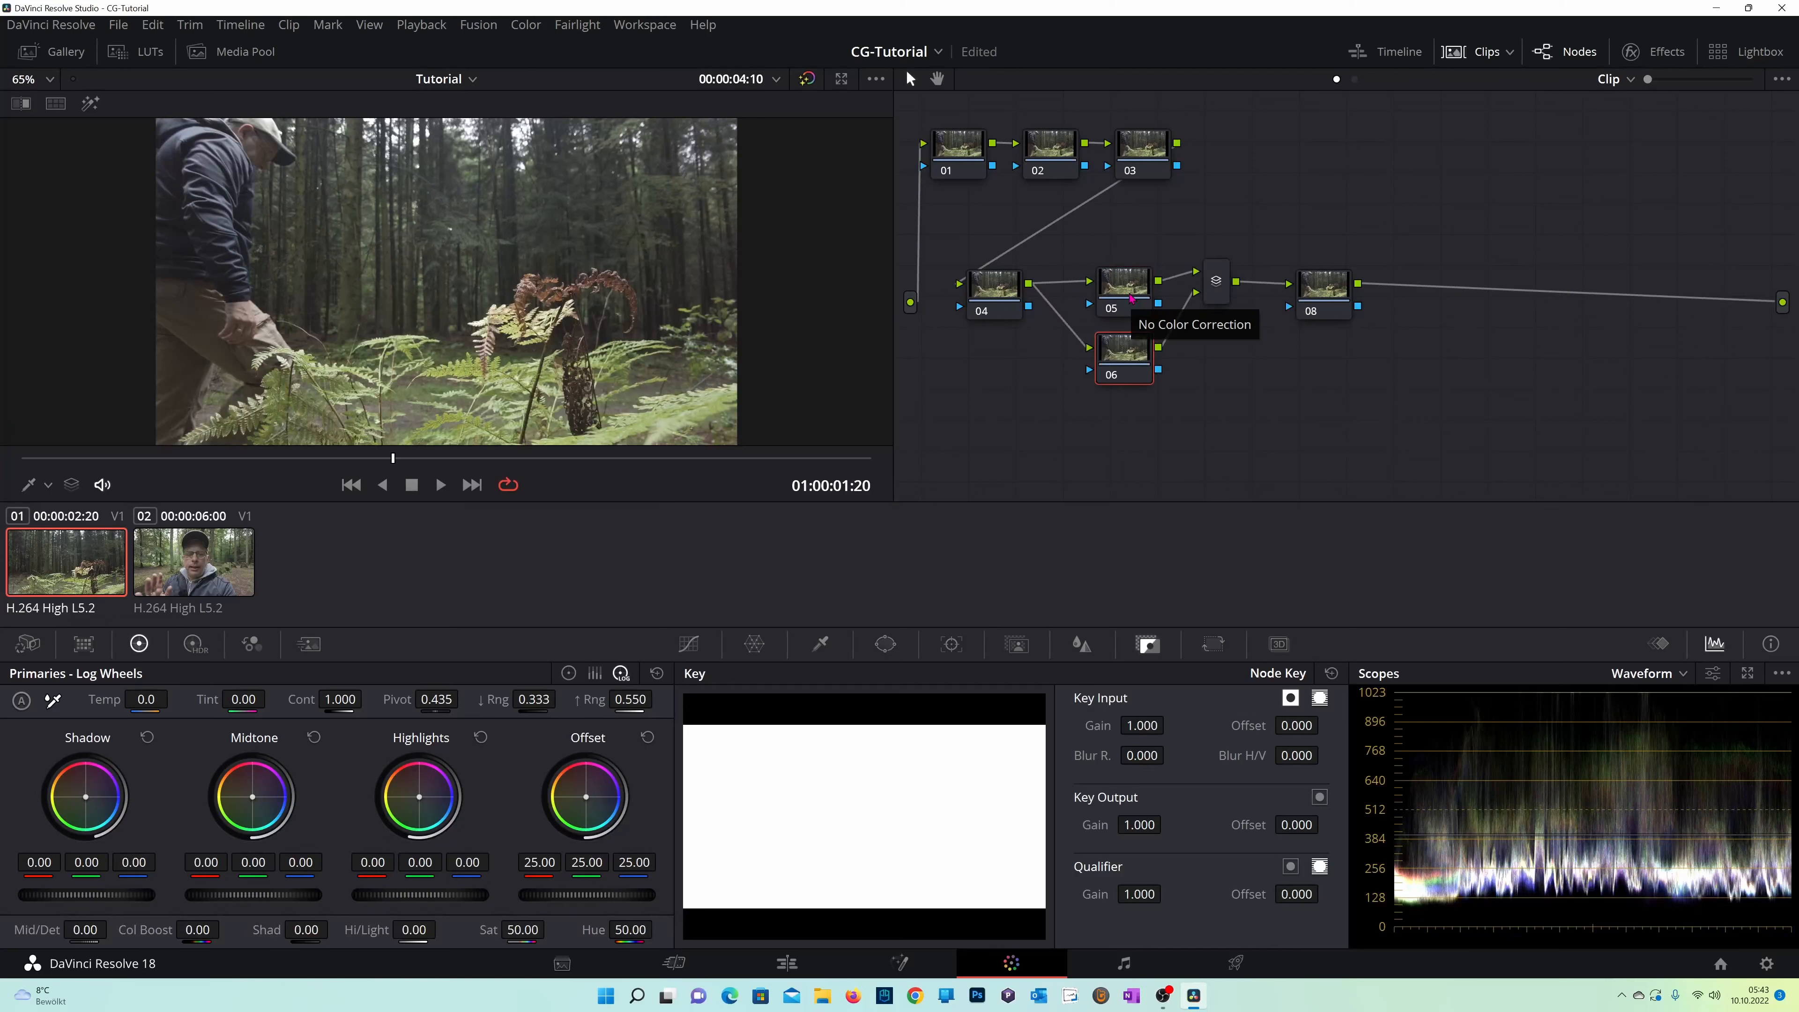
pyautogui.hotkey('alt', 'l')
pyautogui.hotkey('alt', 'l')
# Rearrange node 04, the four layered nodes, the layer mixer and the final node into an evenly spaced tree.
pyautogui.moveTo(1324, 296); pyautogui.dragTo(1405, 329)
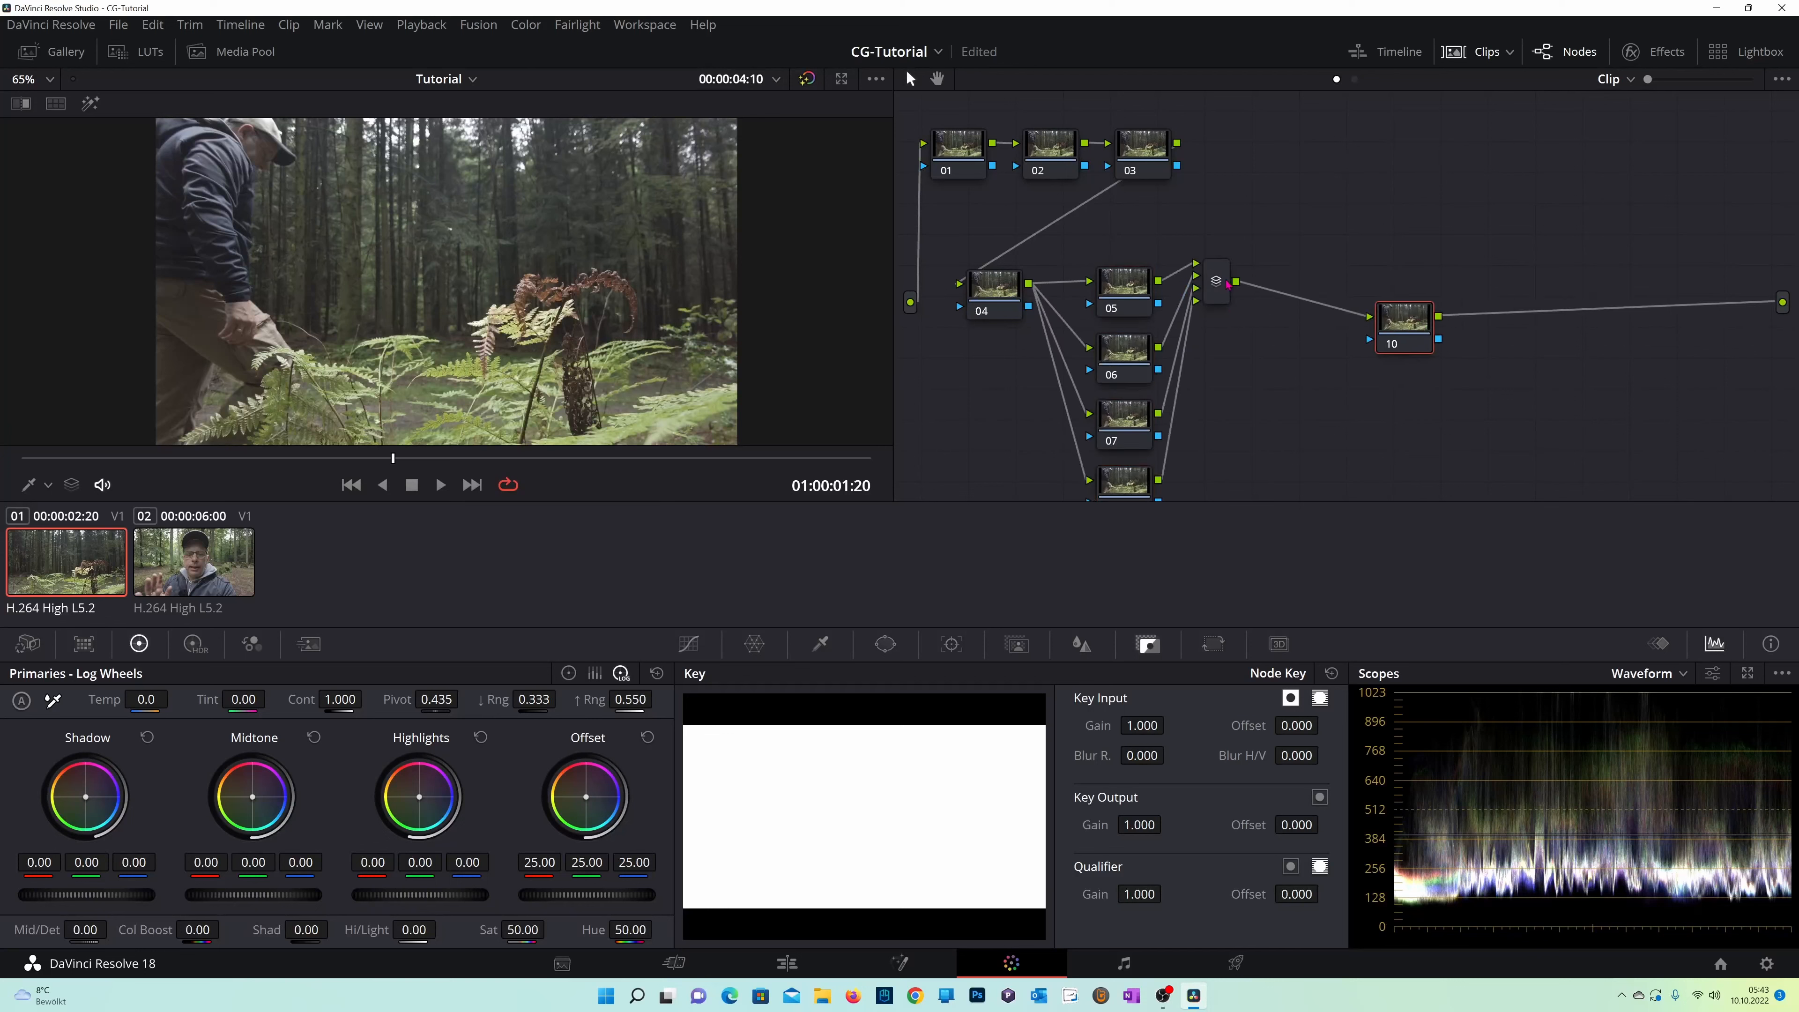
pyautogui.moveTo(1227, 284); pyautogui.dragTo(1282, 354)
pyautogui.moveTo(1328, 499); pyautogui.dragTo(1011, 291)
pyautogui.moveTo(1012, 291); pyautogui.dragTo(1044, 321)
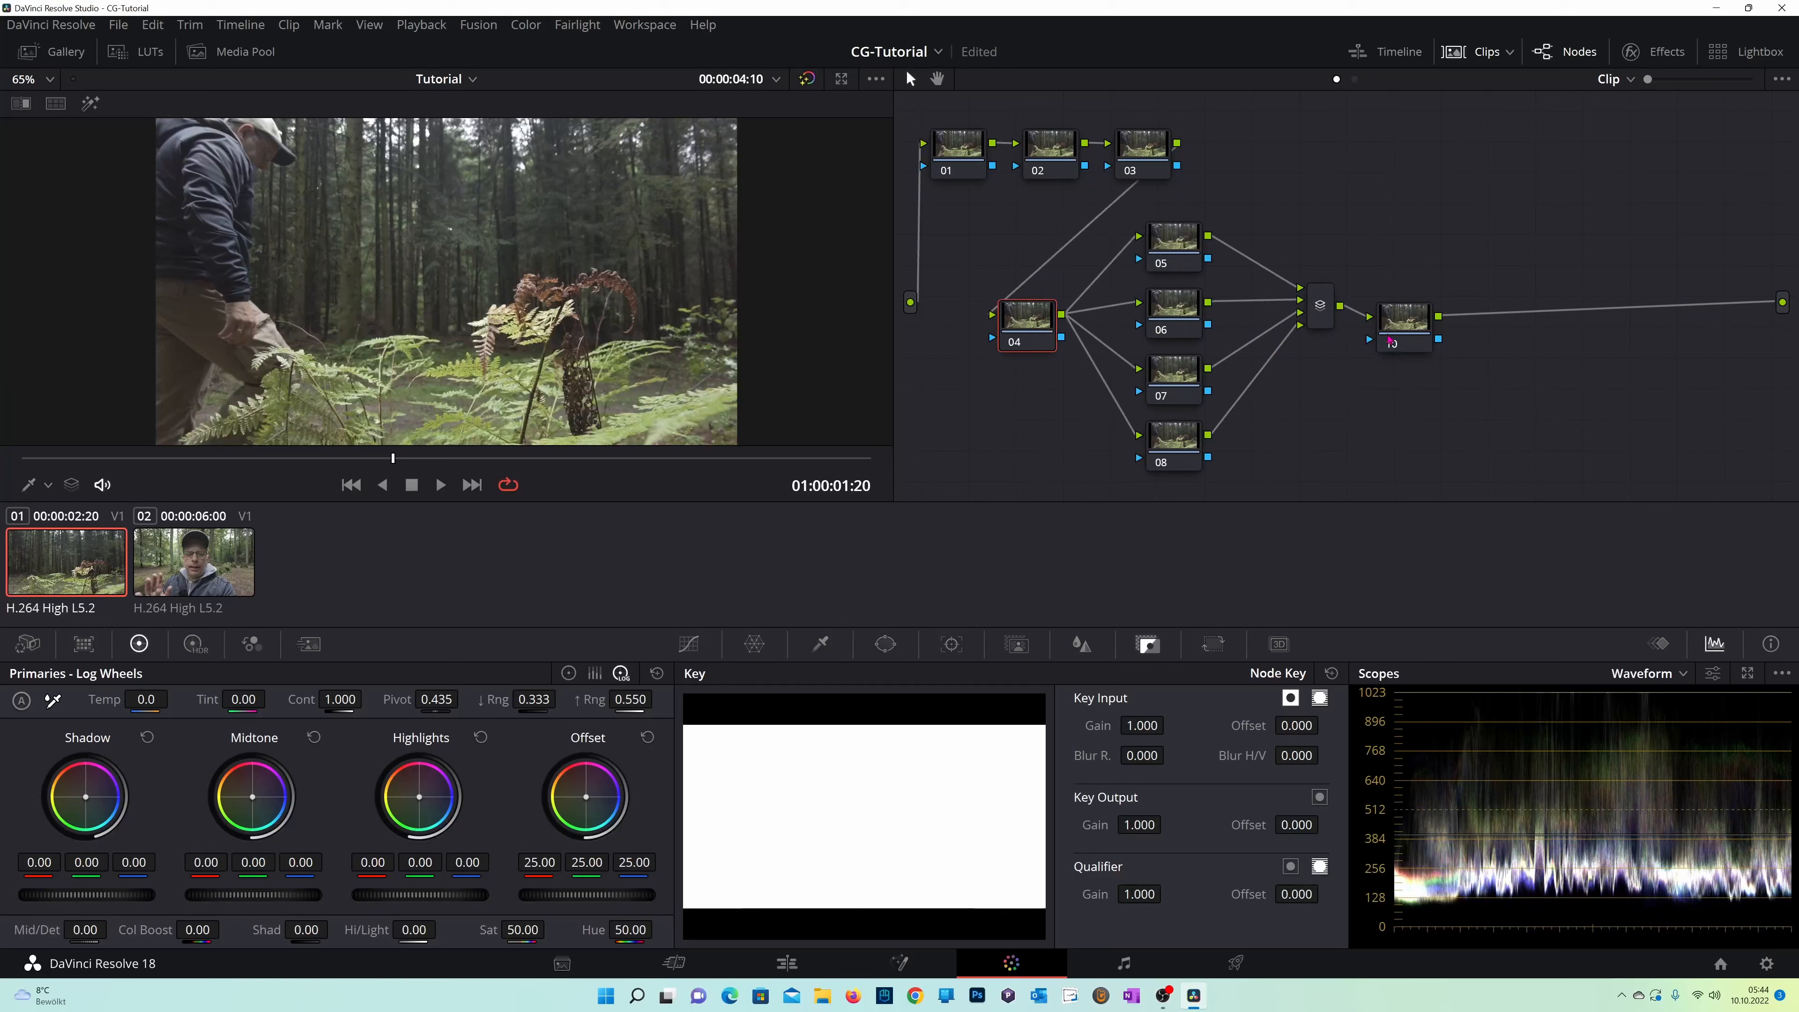
# Shift node 10 slightly upward and add two serial nodes after it.
pyautogui.moveTo(1391, 342); pyautogui.dragTo(1410, 312)
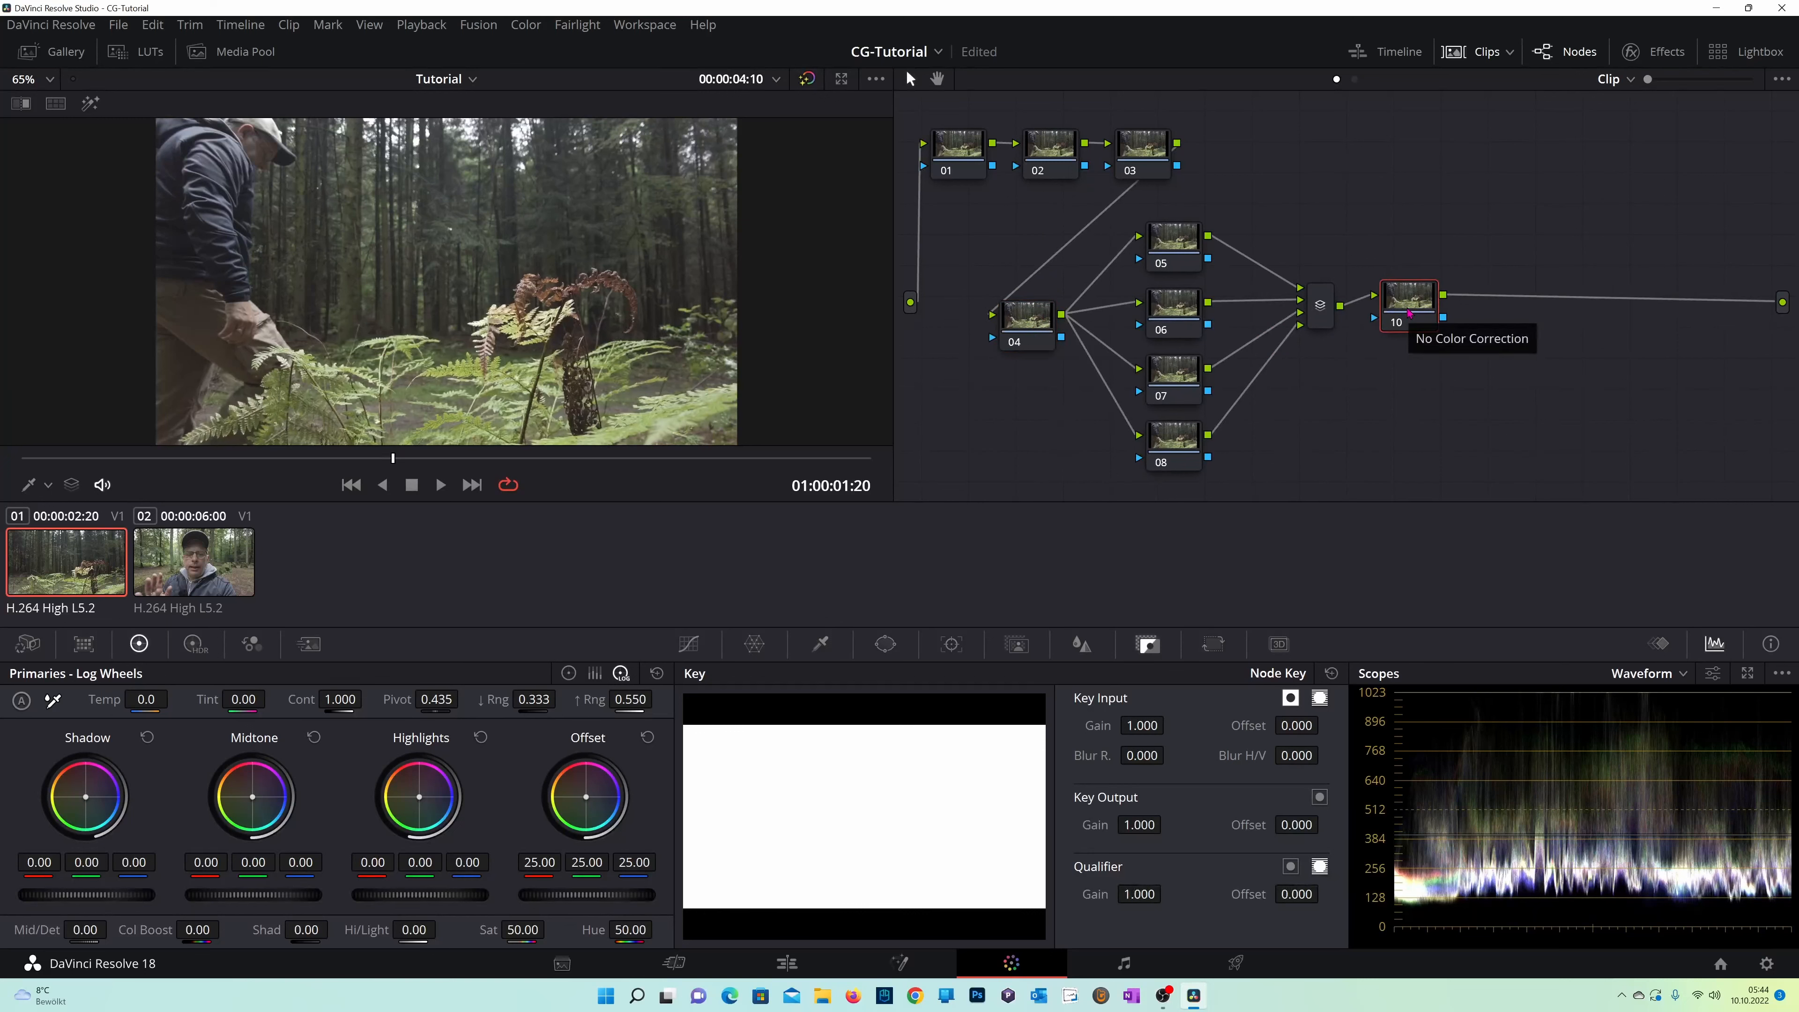
pyautogui.hotkey('alt', 's')
pyautogui.hotkey('alt', 's')
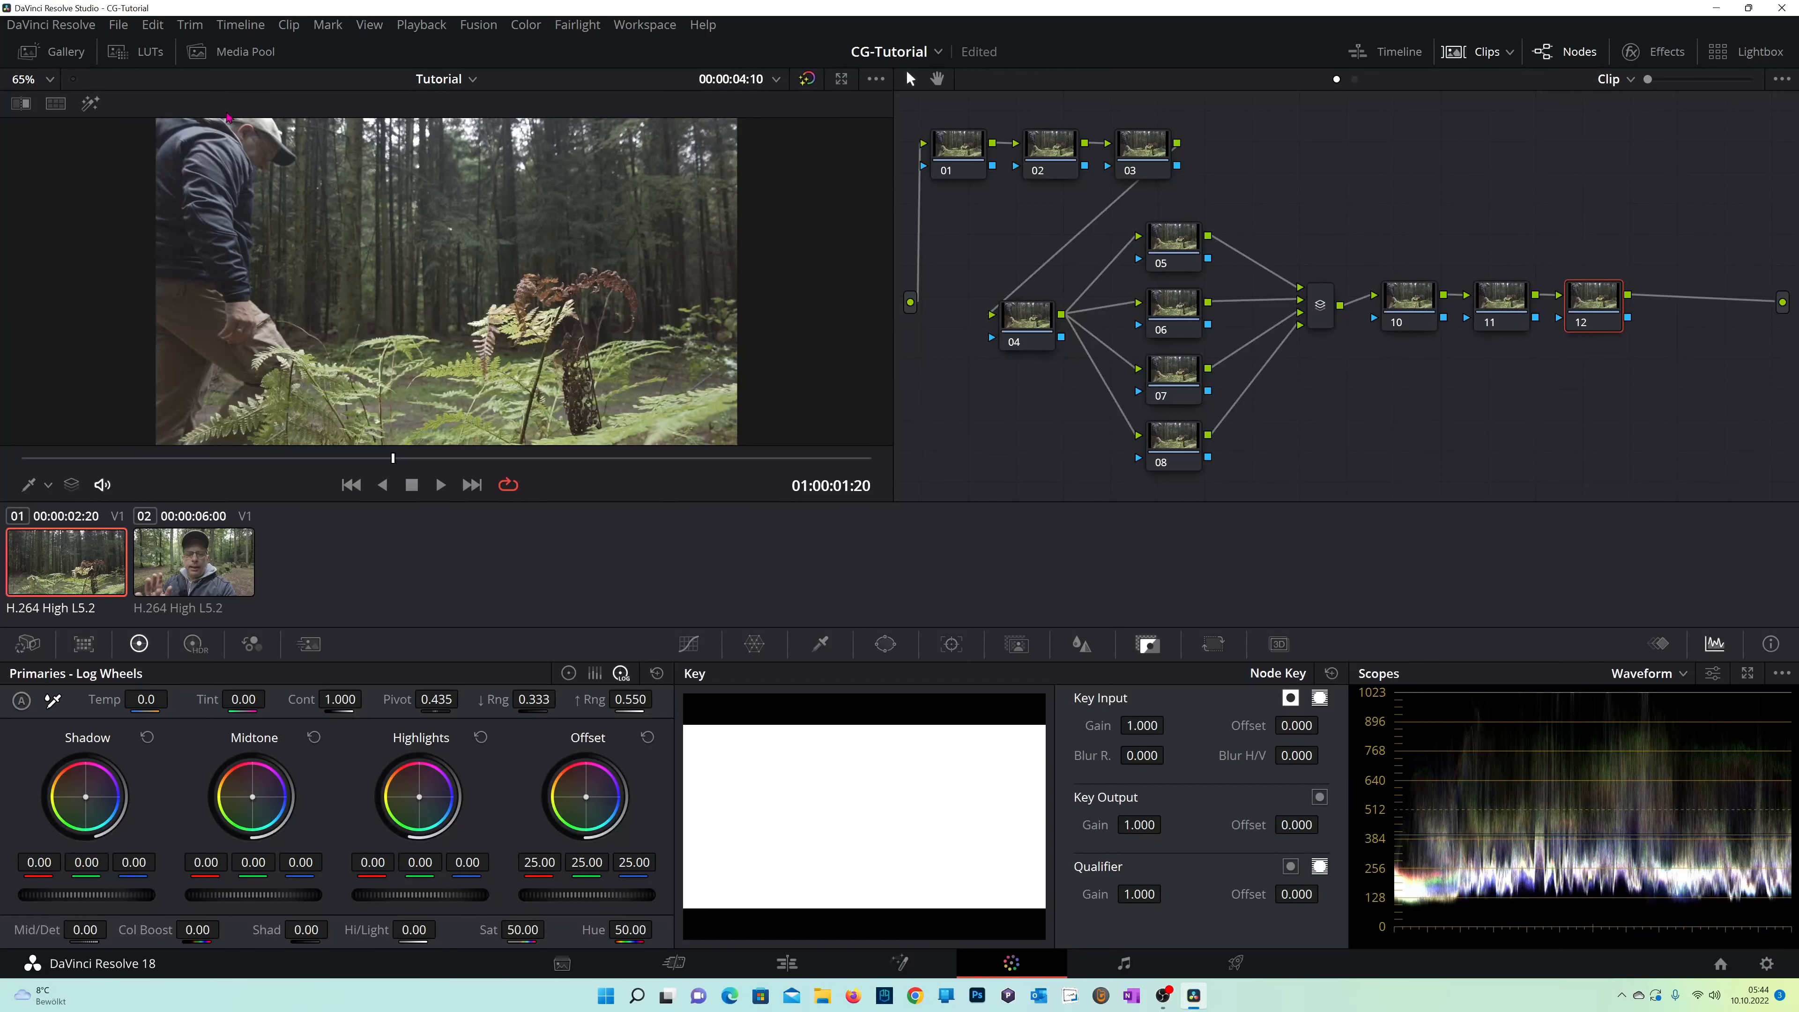
# Apply the OPOCKET_STANDARD LUT from the DJI Poket folder to node 12.
pyautogui.click(136, 52)
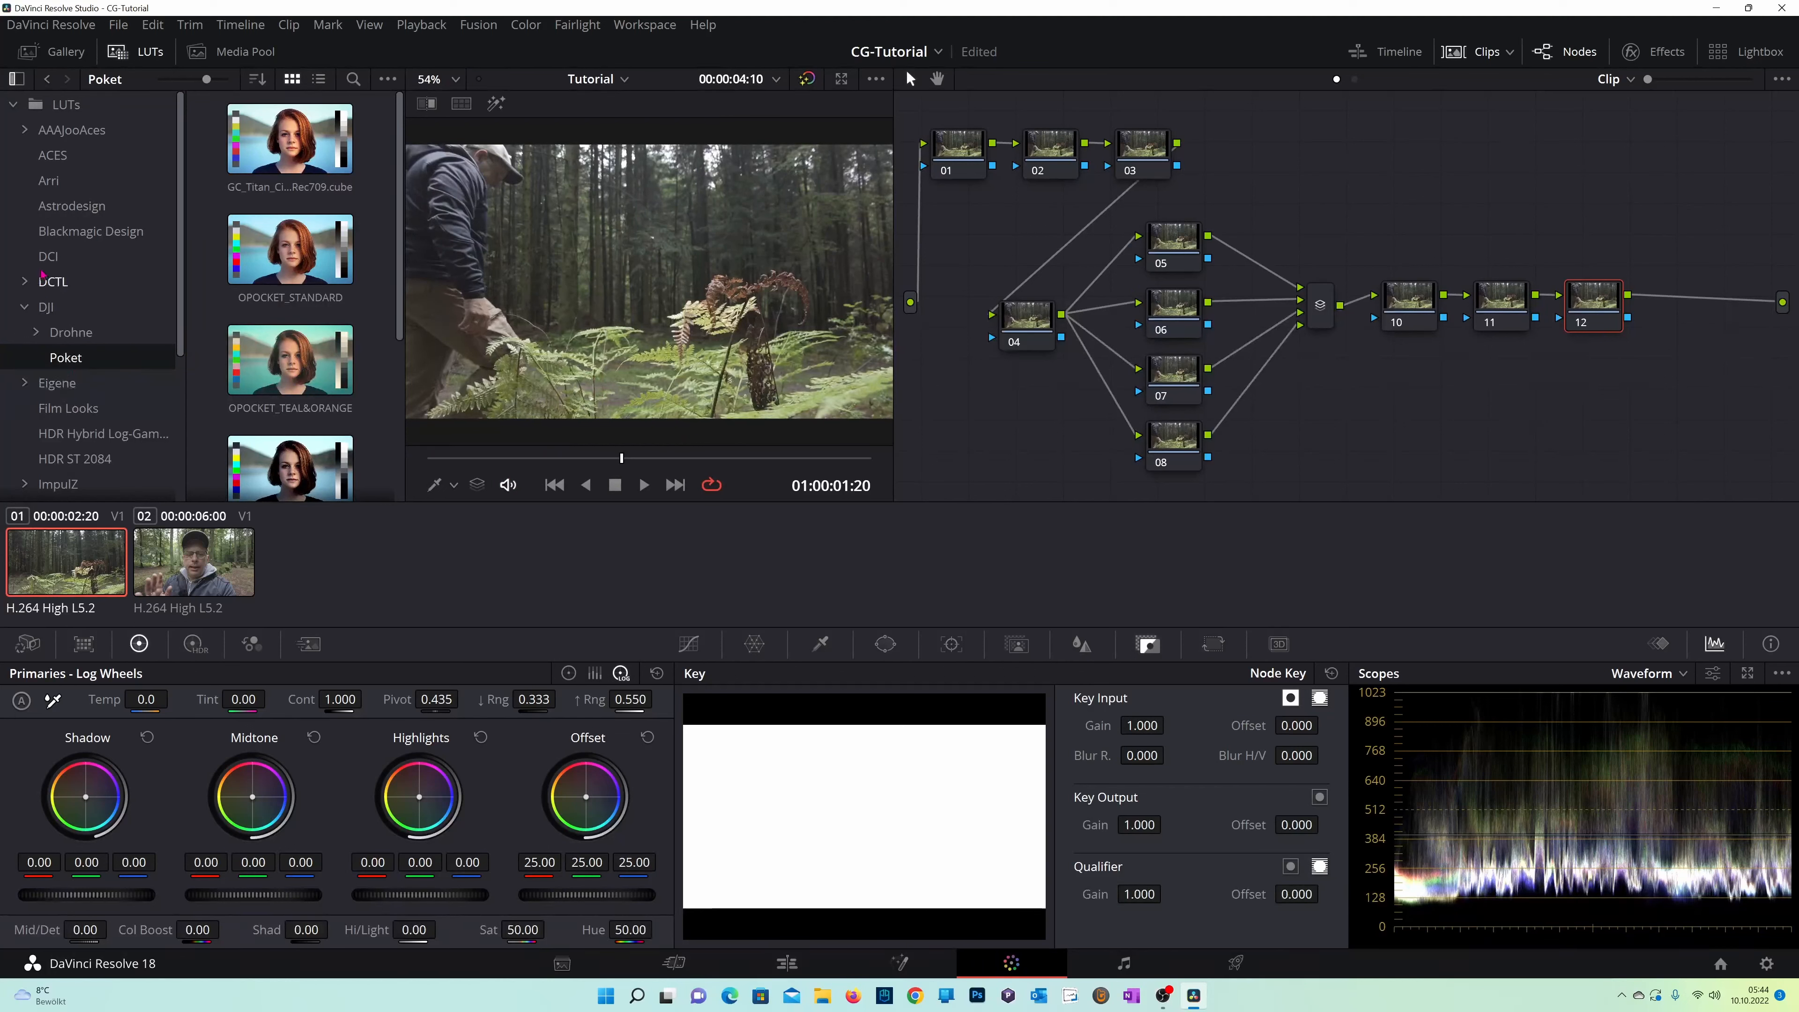
pyautogui.click(281, 257)
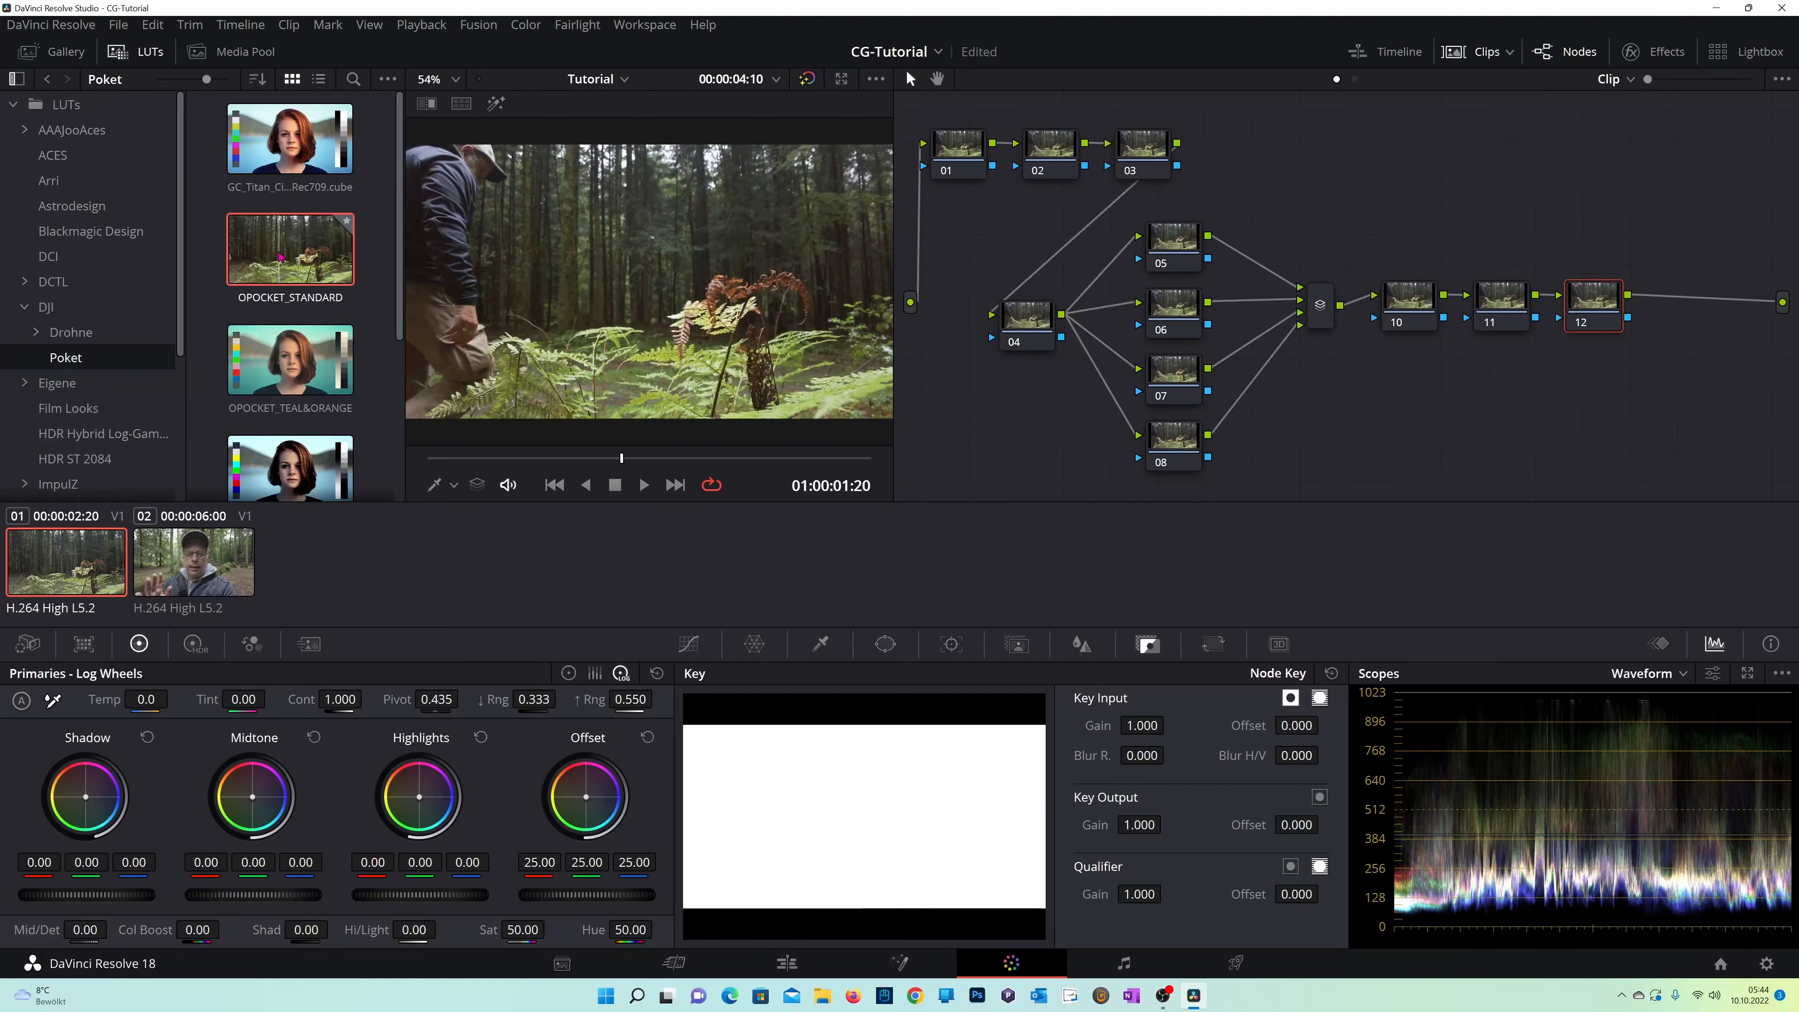
pyautogui.moveTo(280, 257); pyautogui.dragTo(1608, 315)
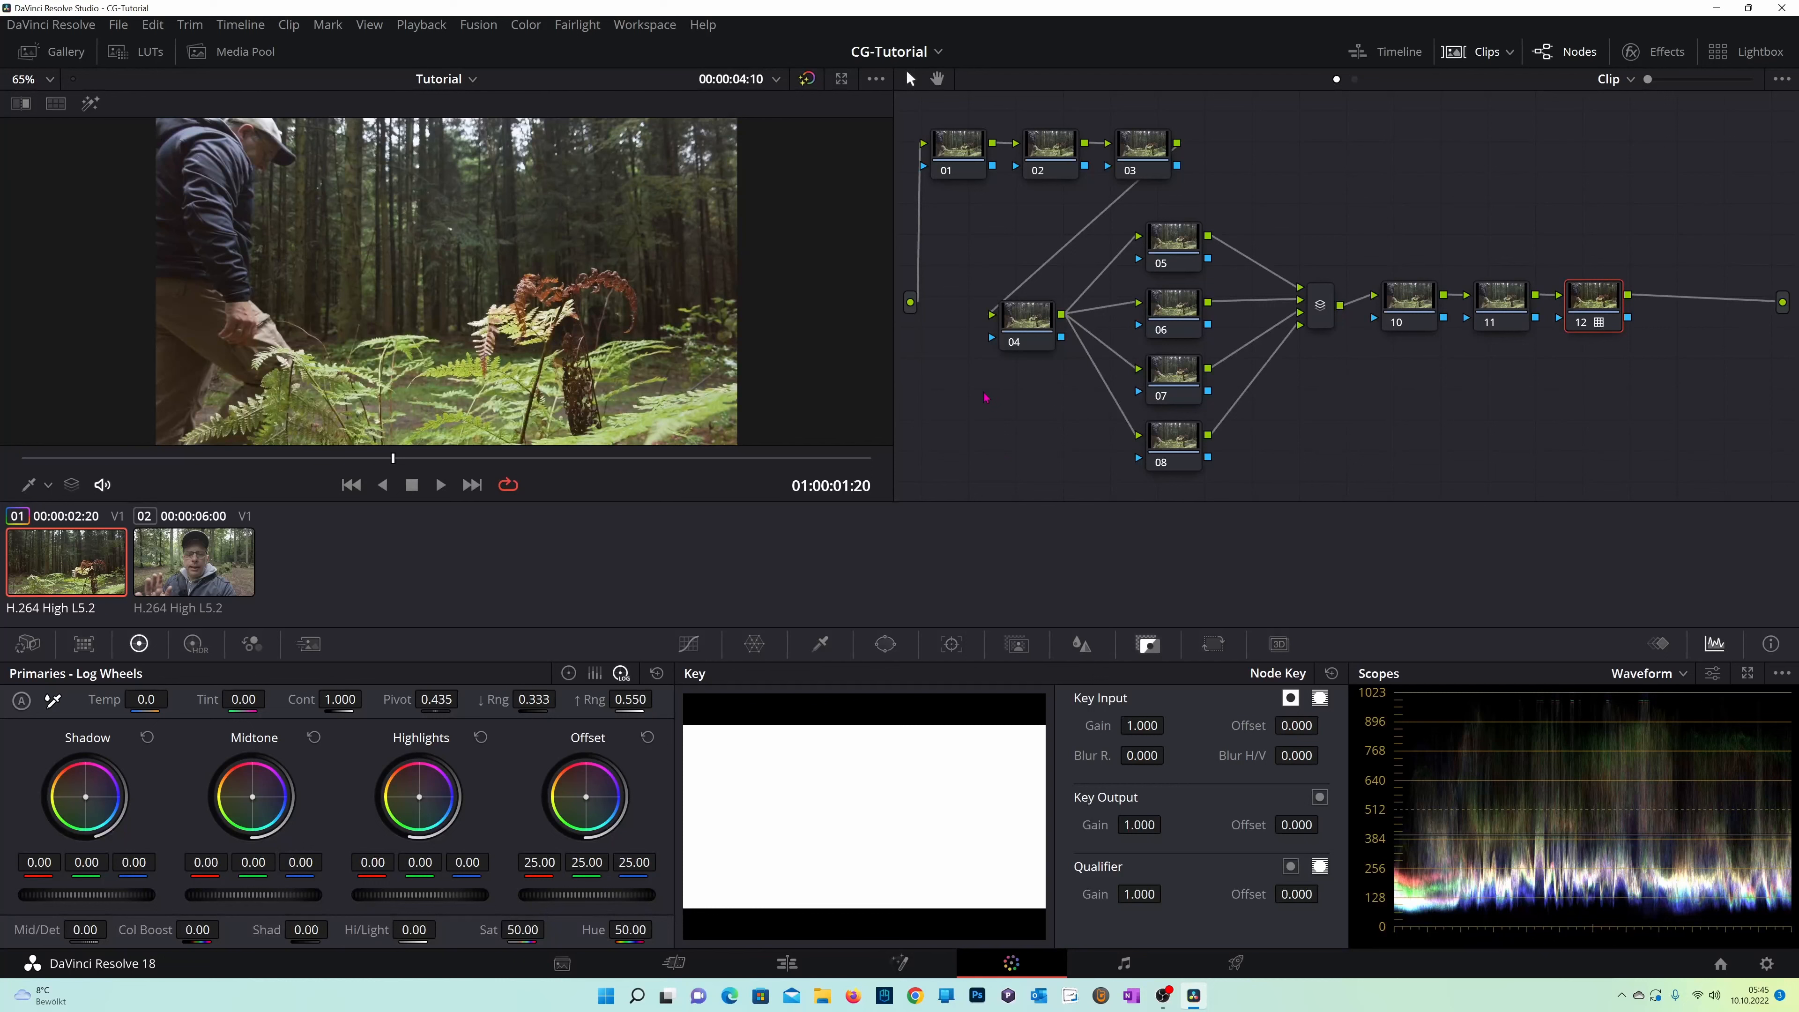
# Label node 01 "nr", node 02 "wb" and node 03 "lights".
pyautogui.click(953, 158)
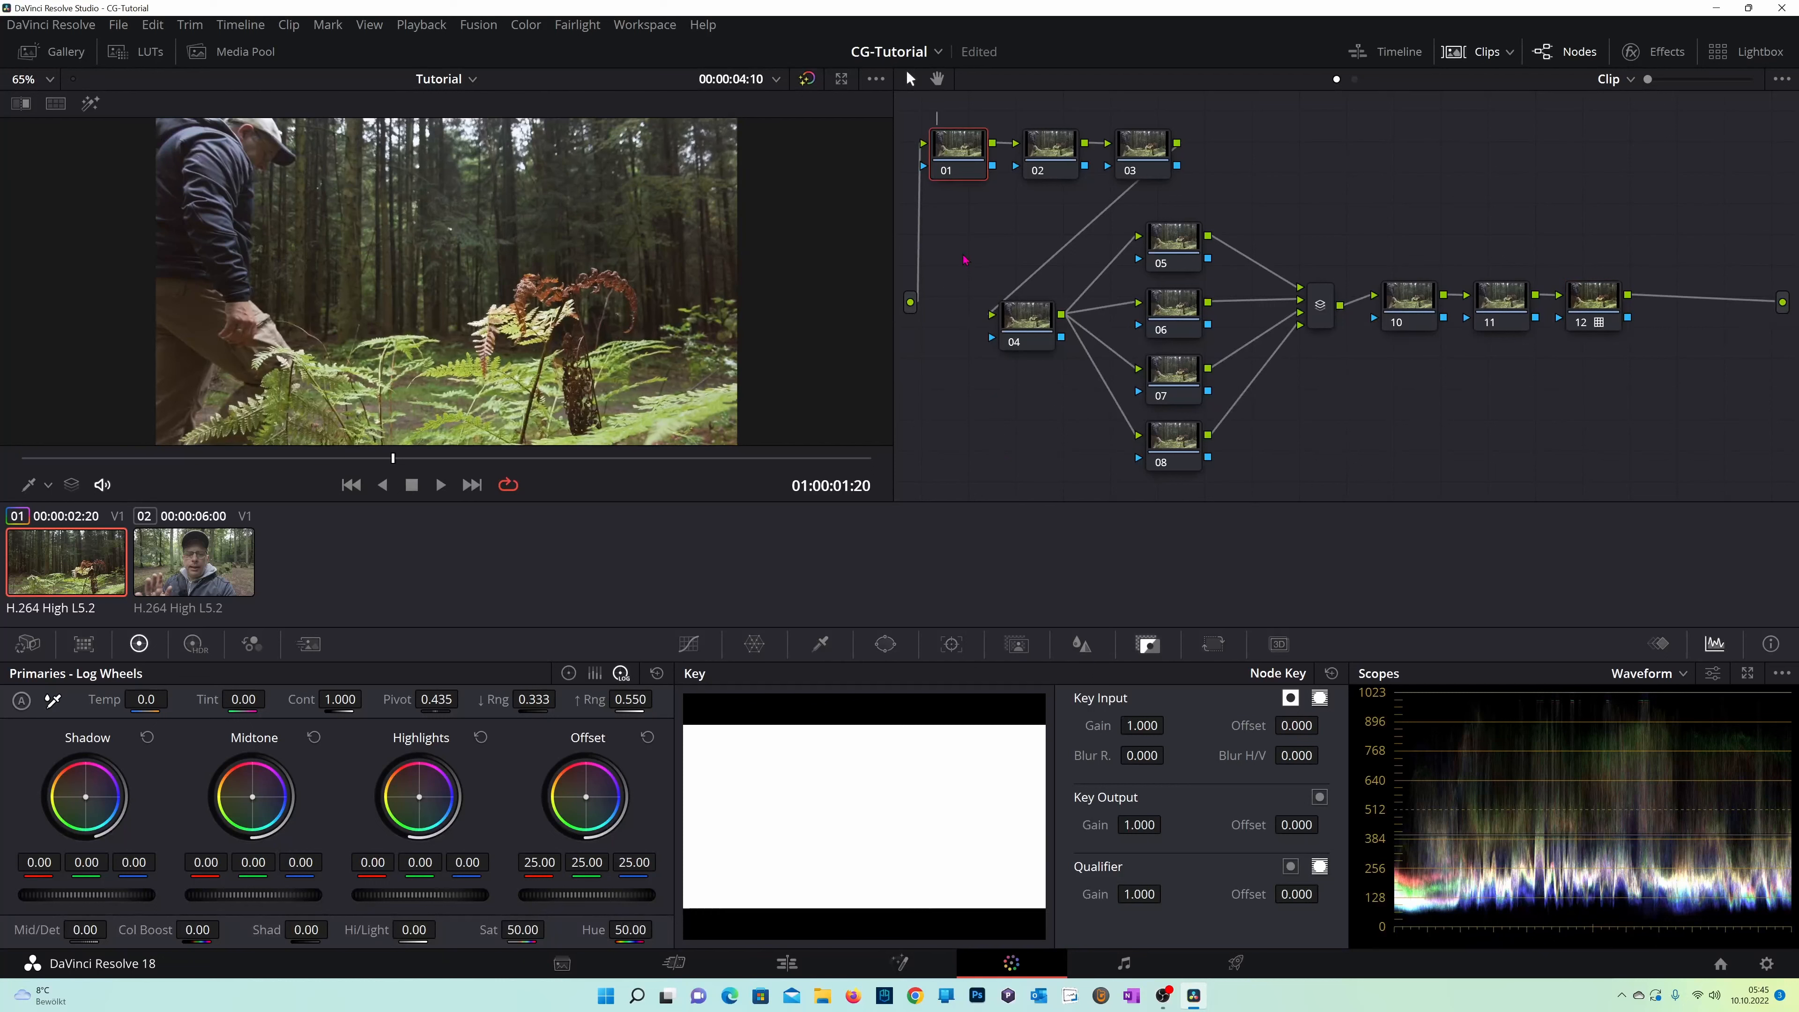
pyautogui.write('nr')
pyautogui.click(1046, 152)
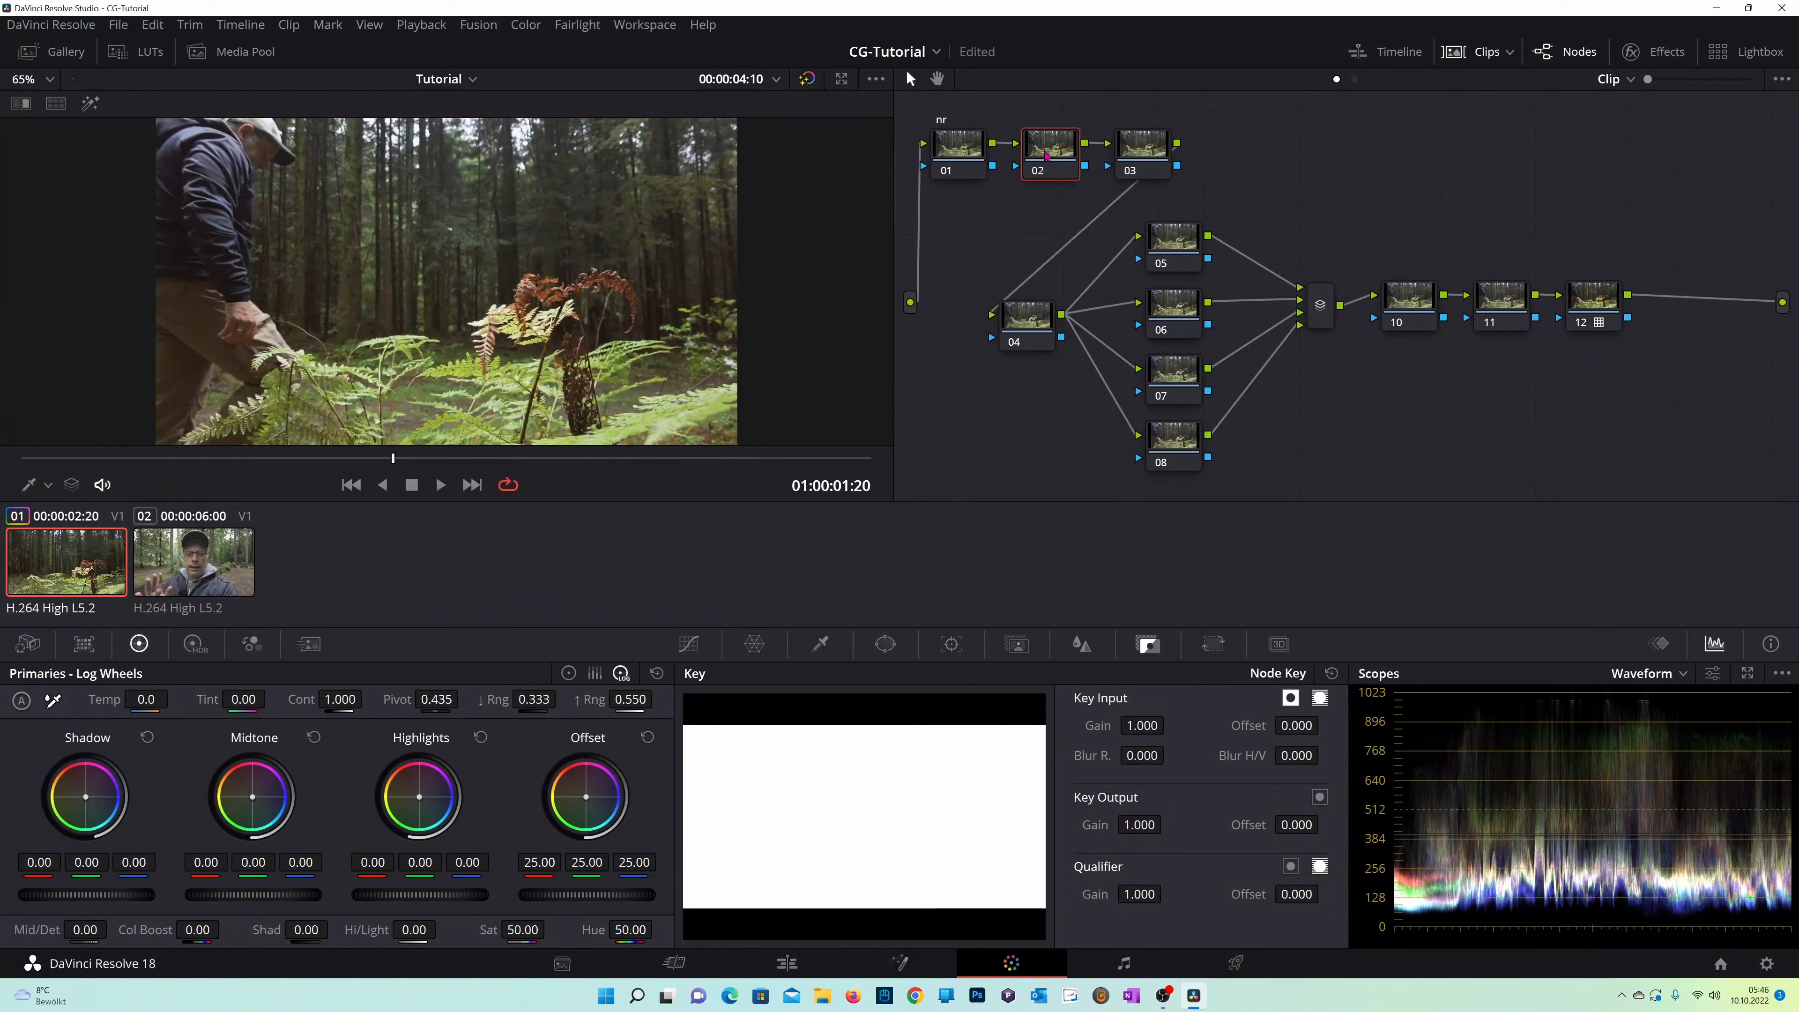
pyautogui.write('wb')
pyautogui.click(1138, 157)
pyautogui.write('lights')
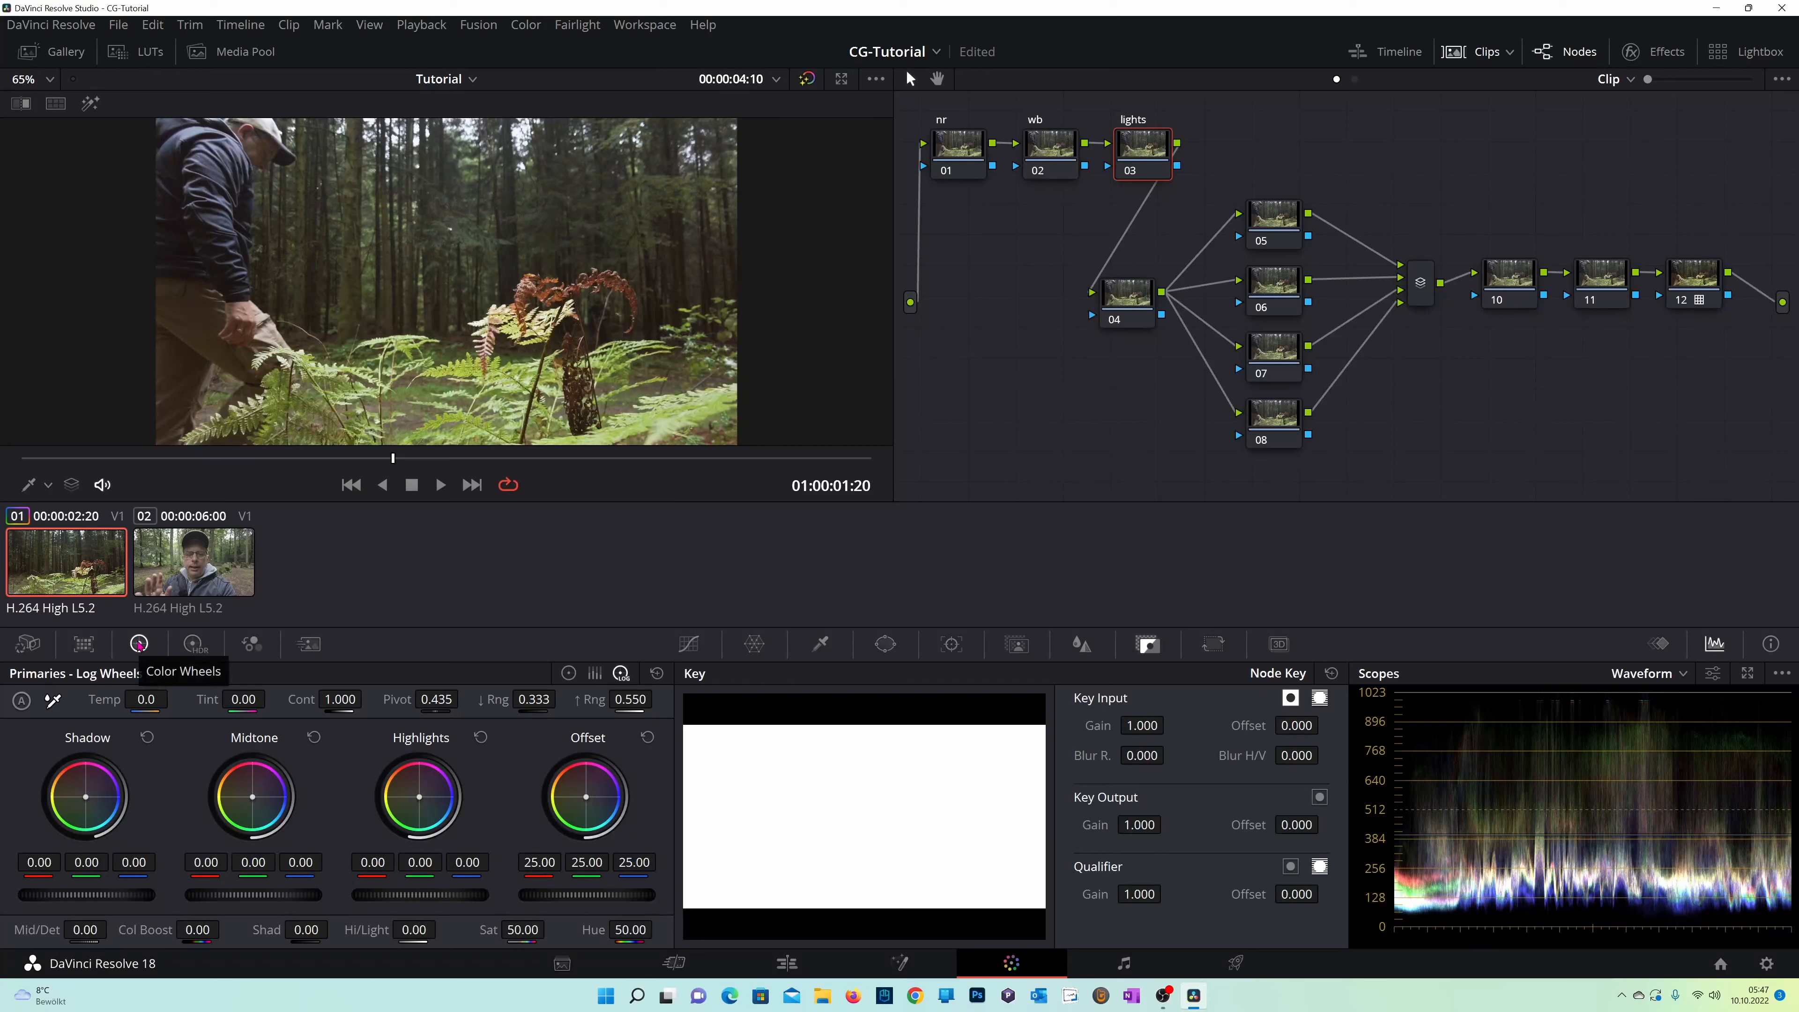
# On the lights node, use the primary color wheels to set Gain to 0.96, Lift to -0.01 and Gamma to -0.01.
pyautogui.hotkey('alt', 'z')
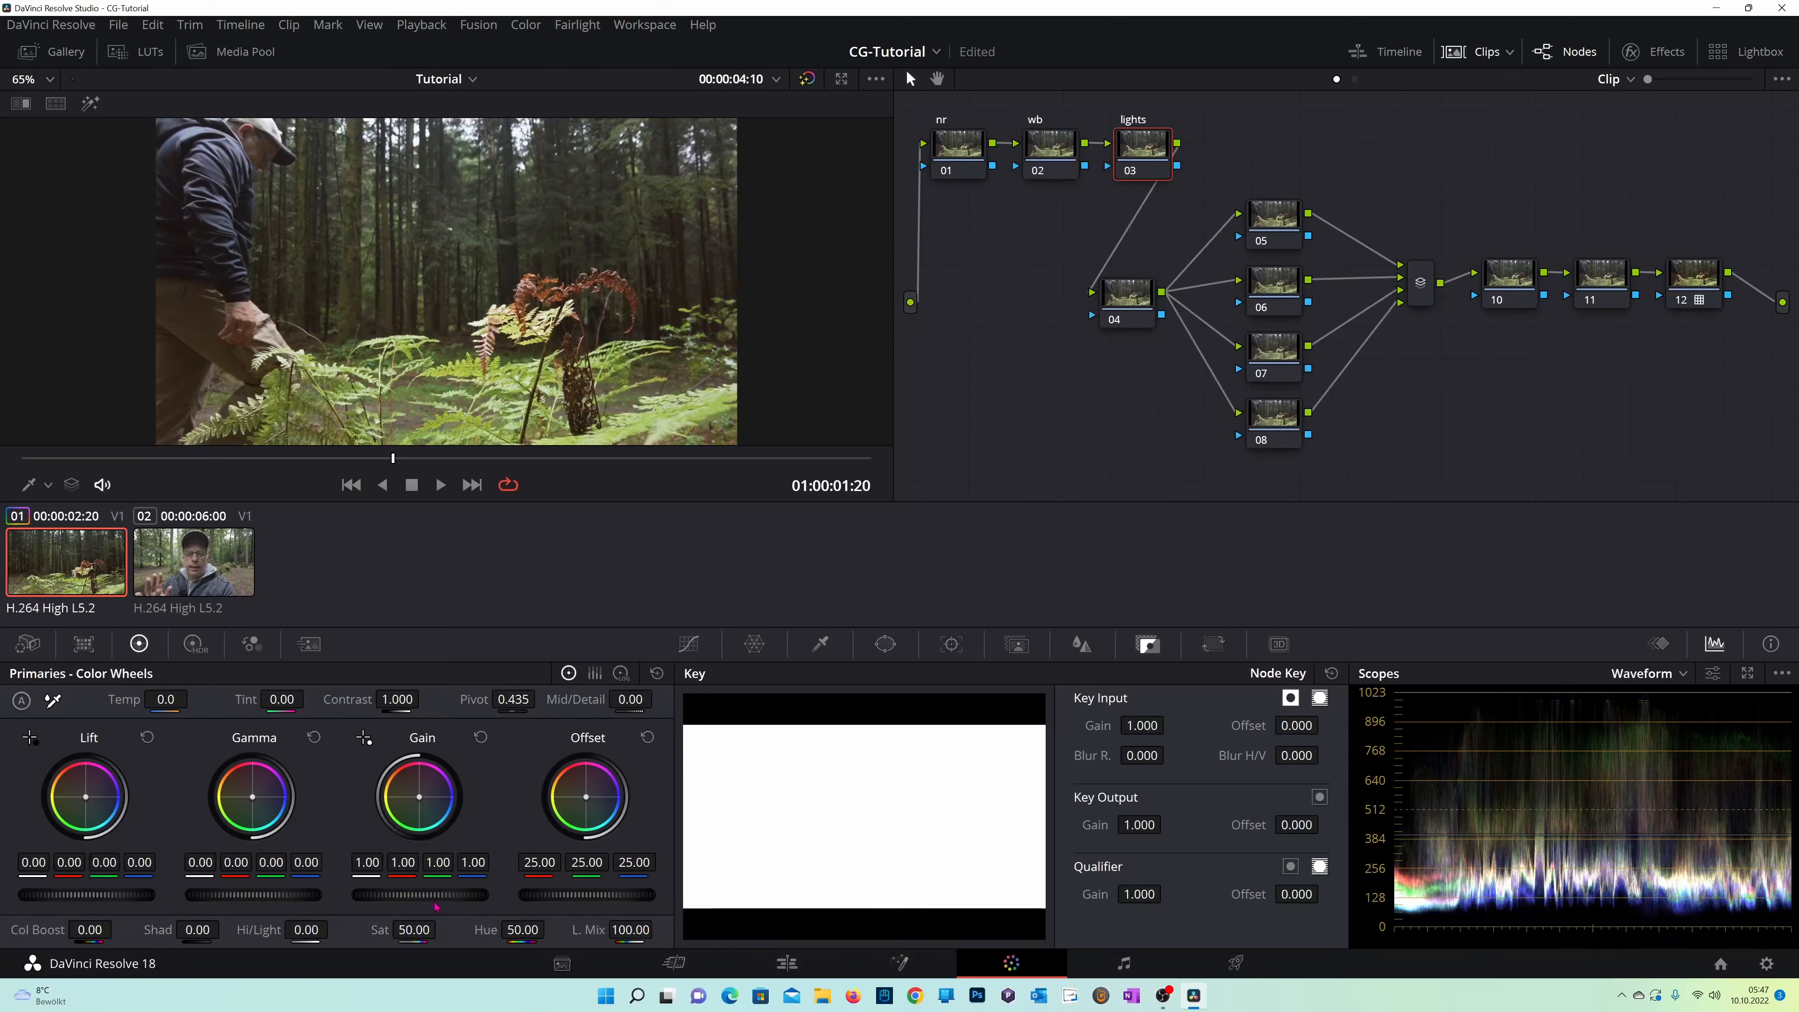
pyautogui.moveTo(420, 895); pyautogui.dragTo(399, 895)
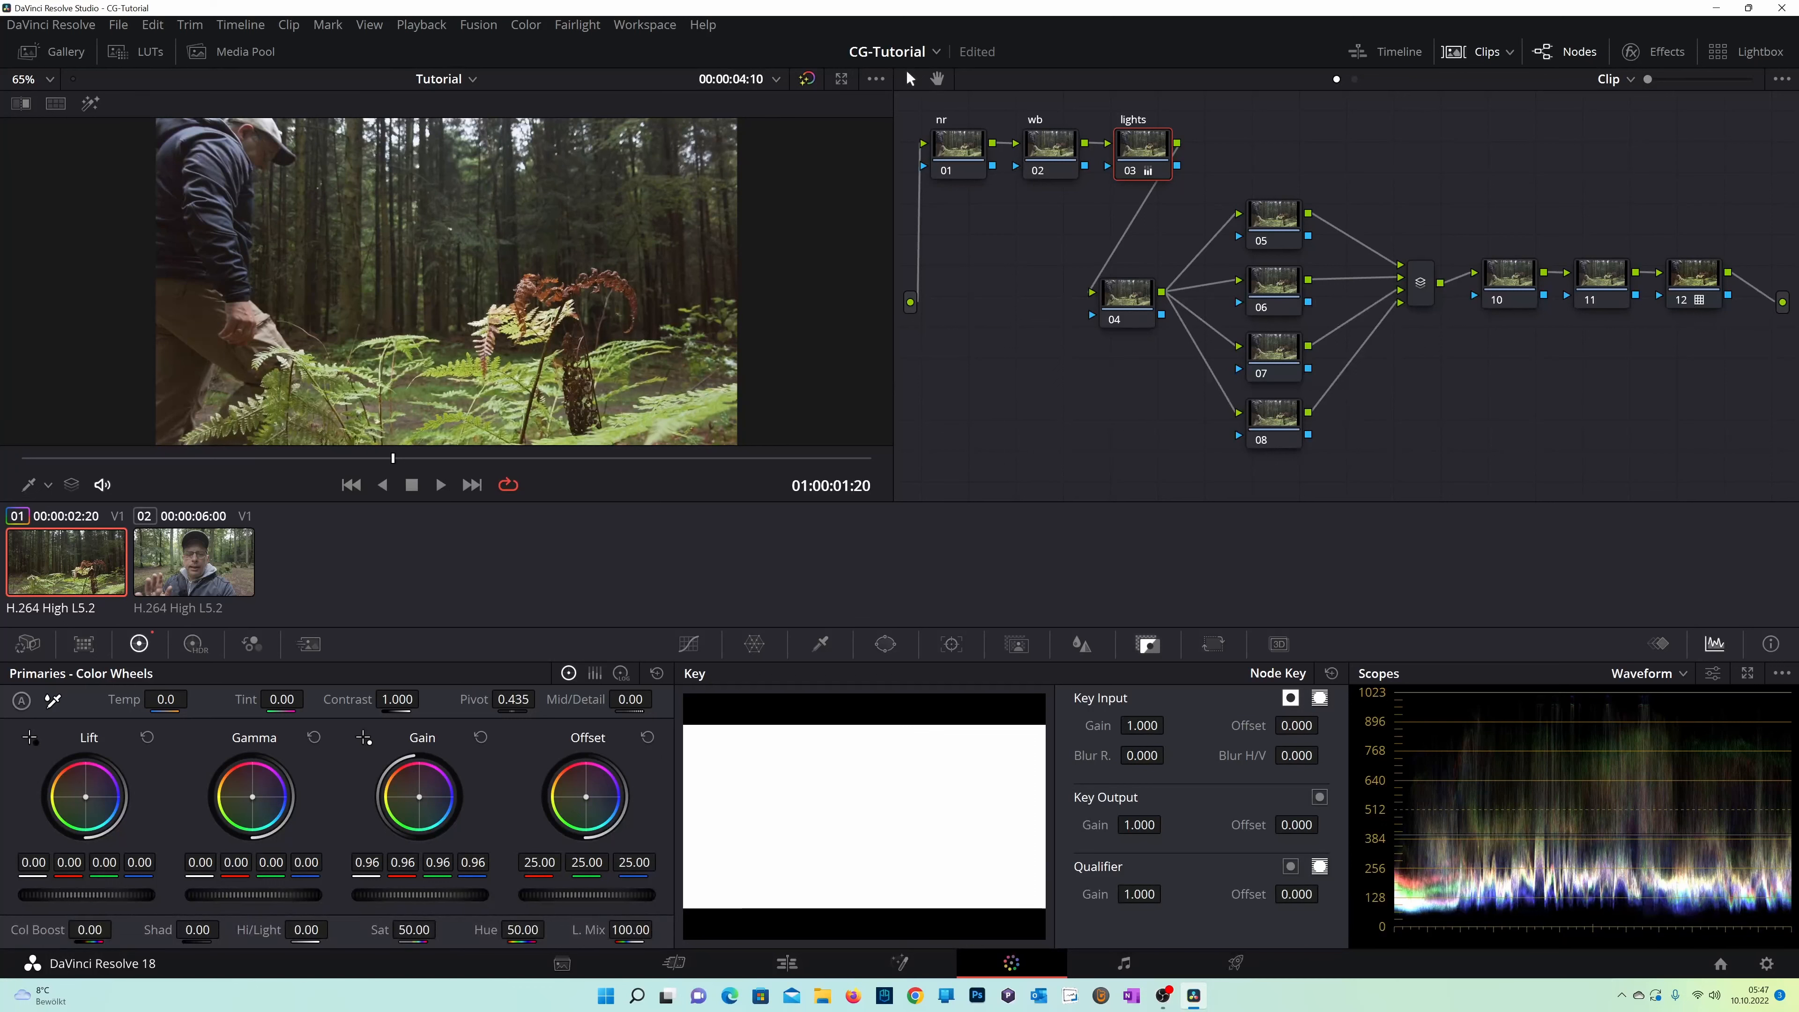
pyautogui.moveTo(86, 895); pyautogui.dragTo(81, 895)
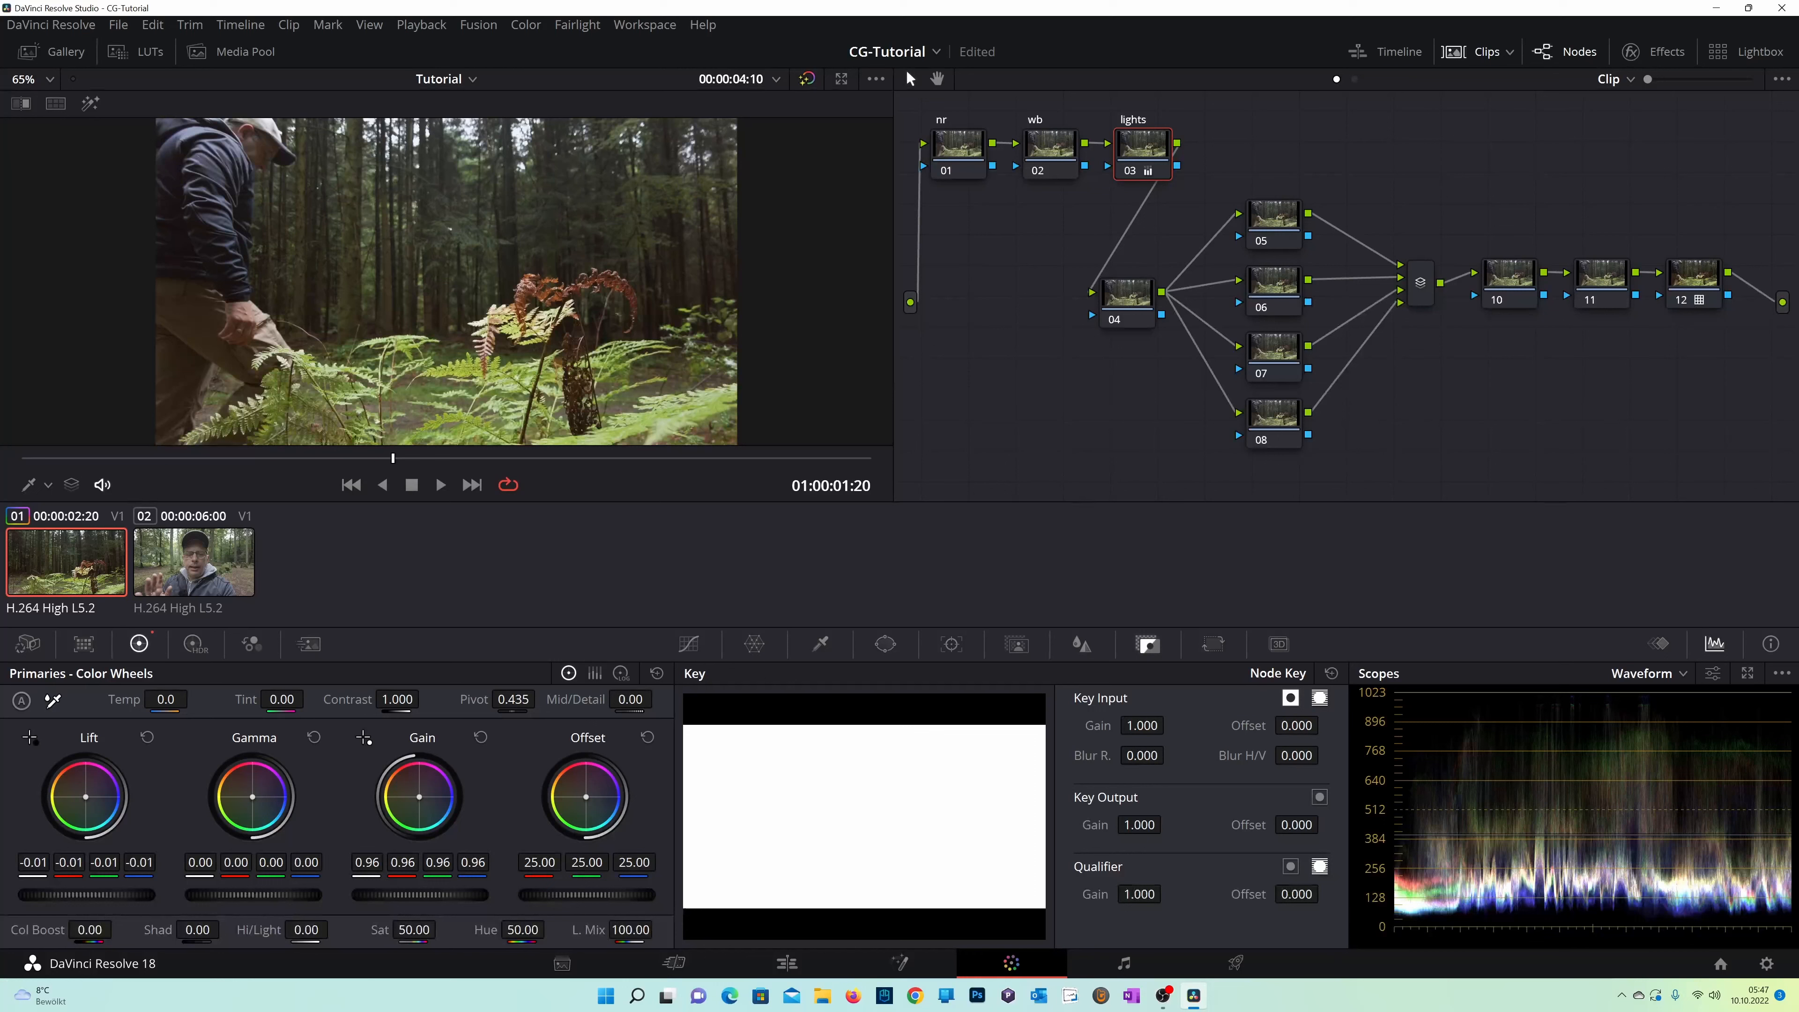
pyautogui.moveTo(253, 895); pyautogui.dragTo(248, 895)
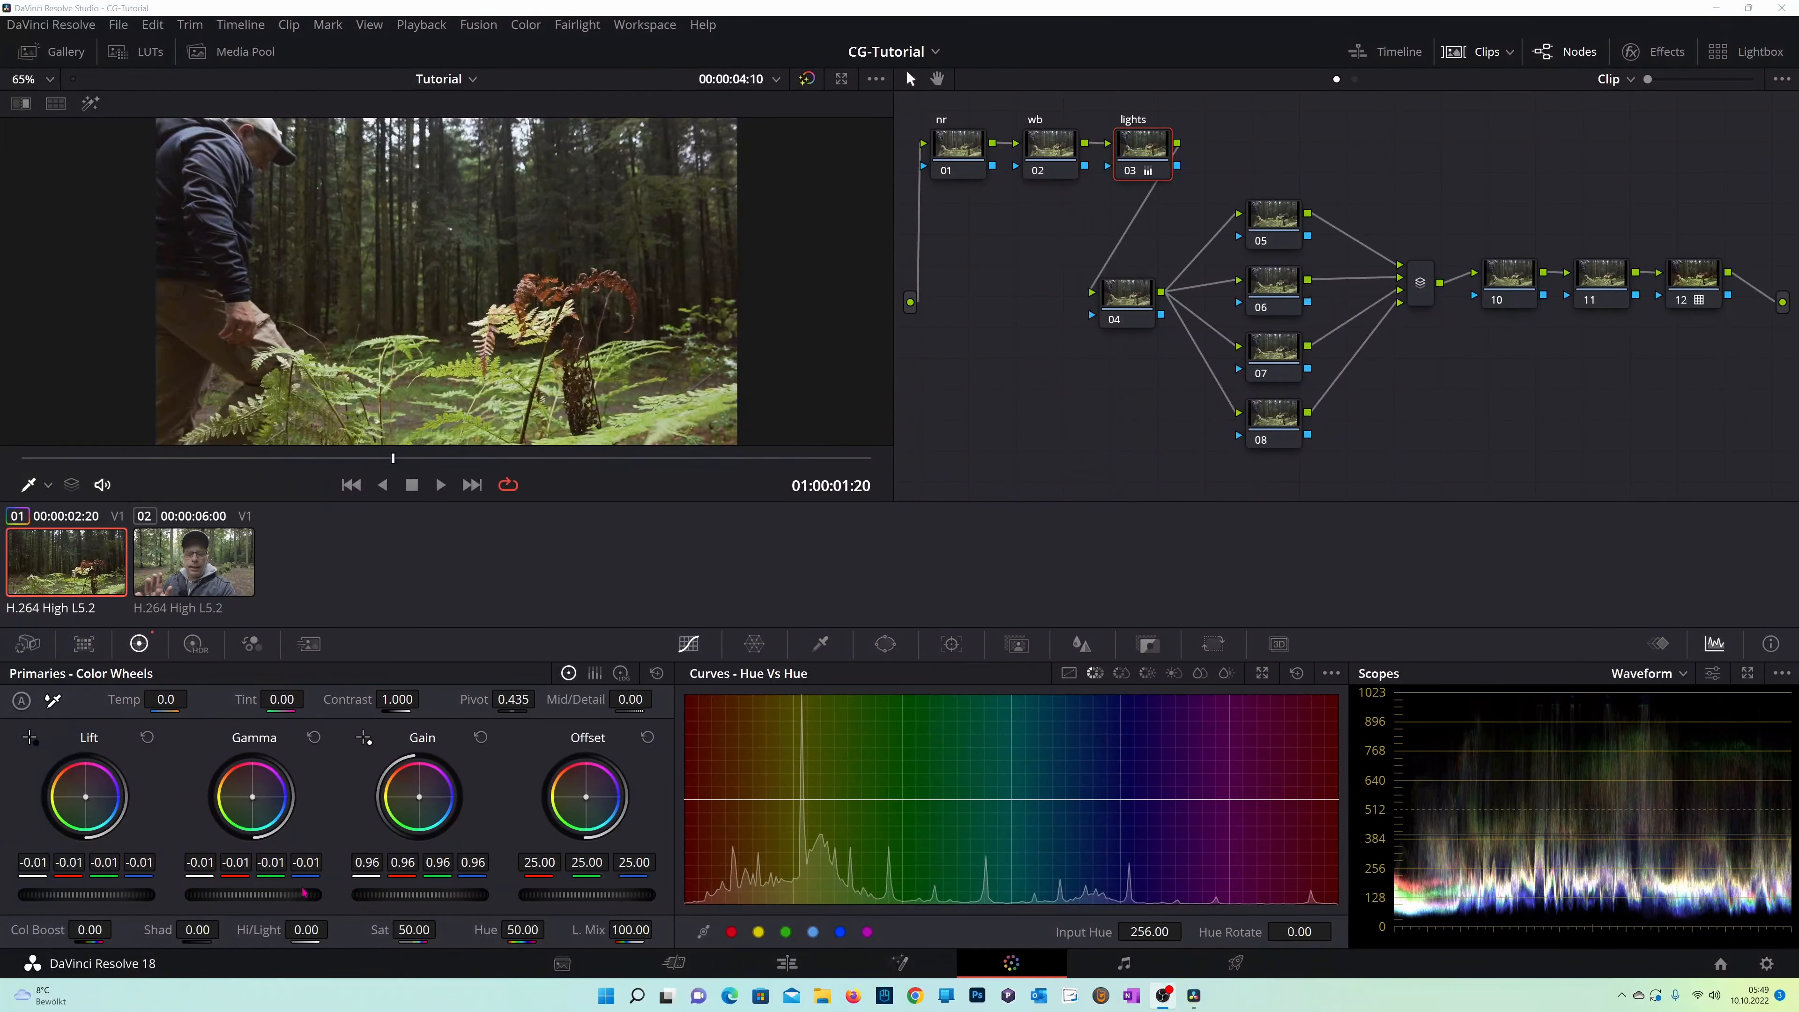
# Lower the lights node's Hi/Light value to -14.50 and close the enlarged waveform scope.
pyautogui.moveTo(306, 932); pyautogui.dragTo(307, 932)
pyautogui.moveTo(307, 932); pyautogui.dragTo(303, 932)
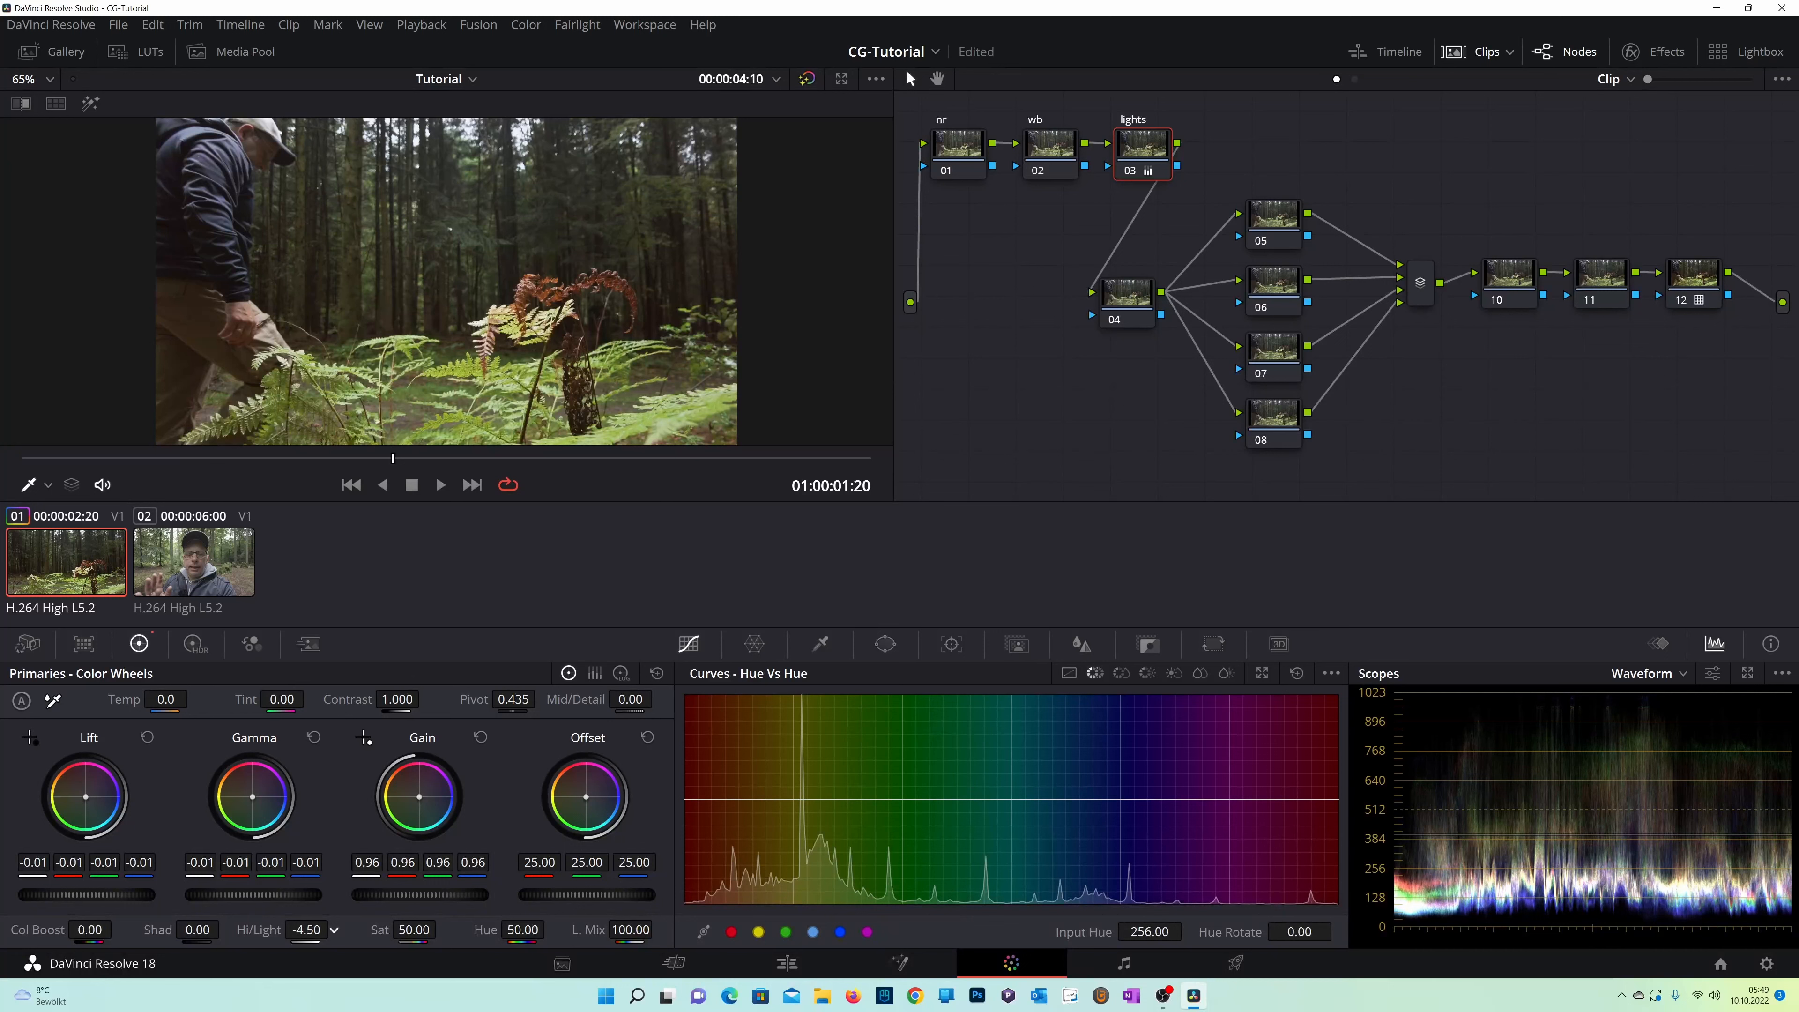
pyautogui.moveTo(301, 932); pyautogui.dragTo(295, 933)
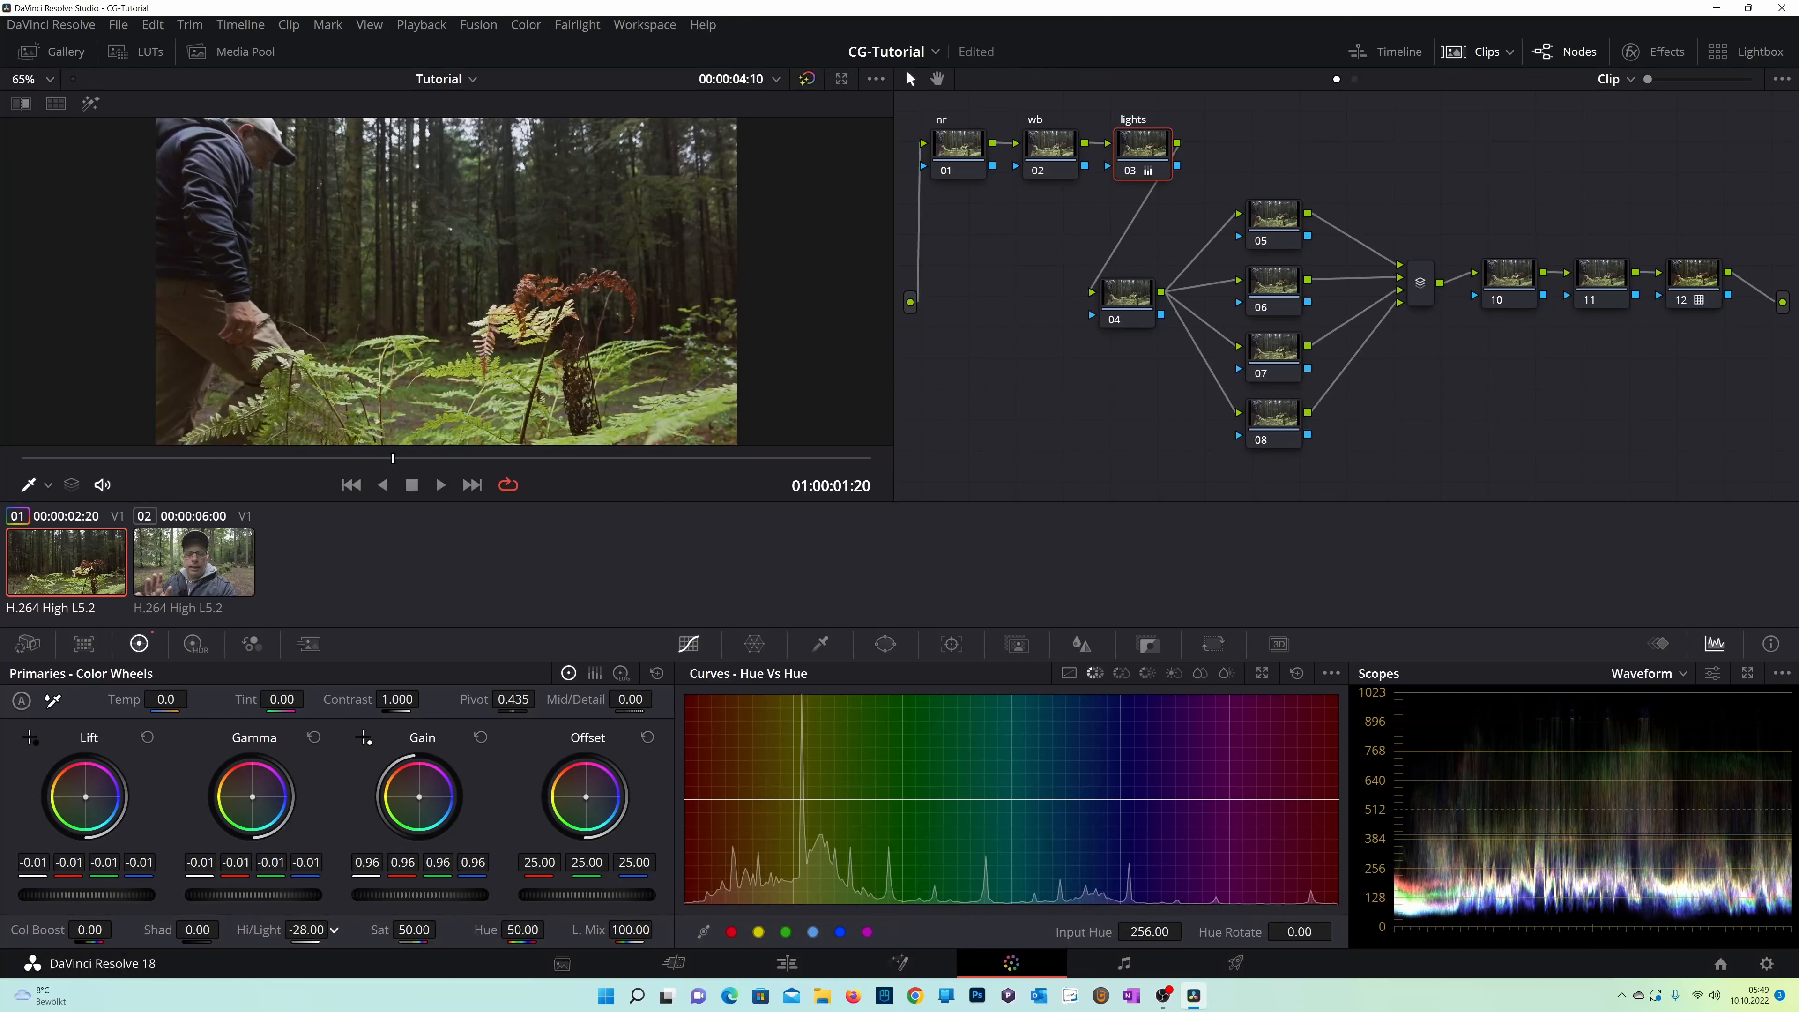
pyautogui.moveTo(305, 931); pyautogui.dragTo(309, 930)
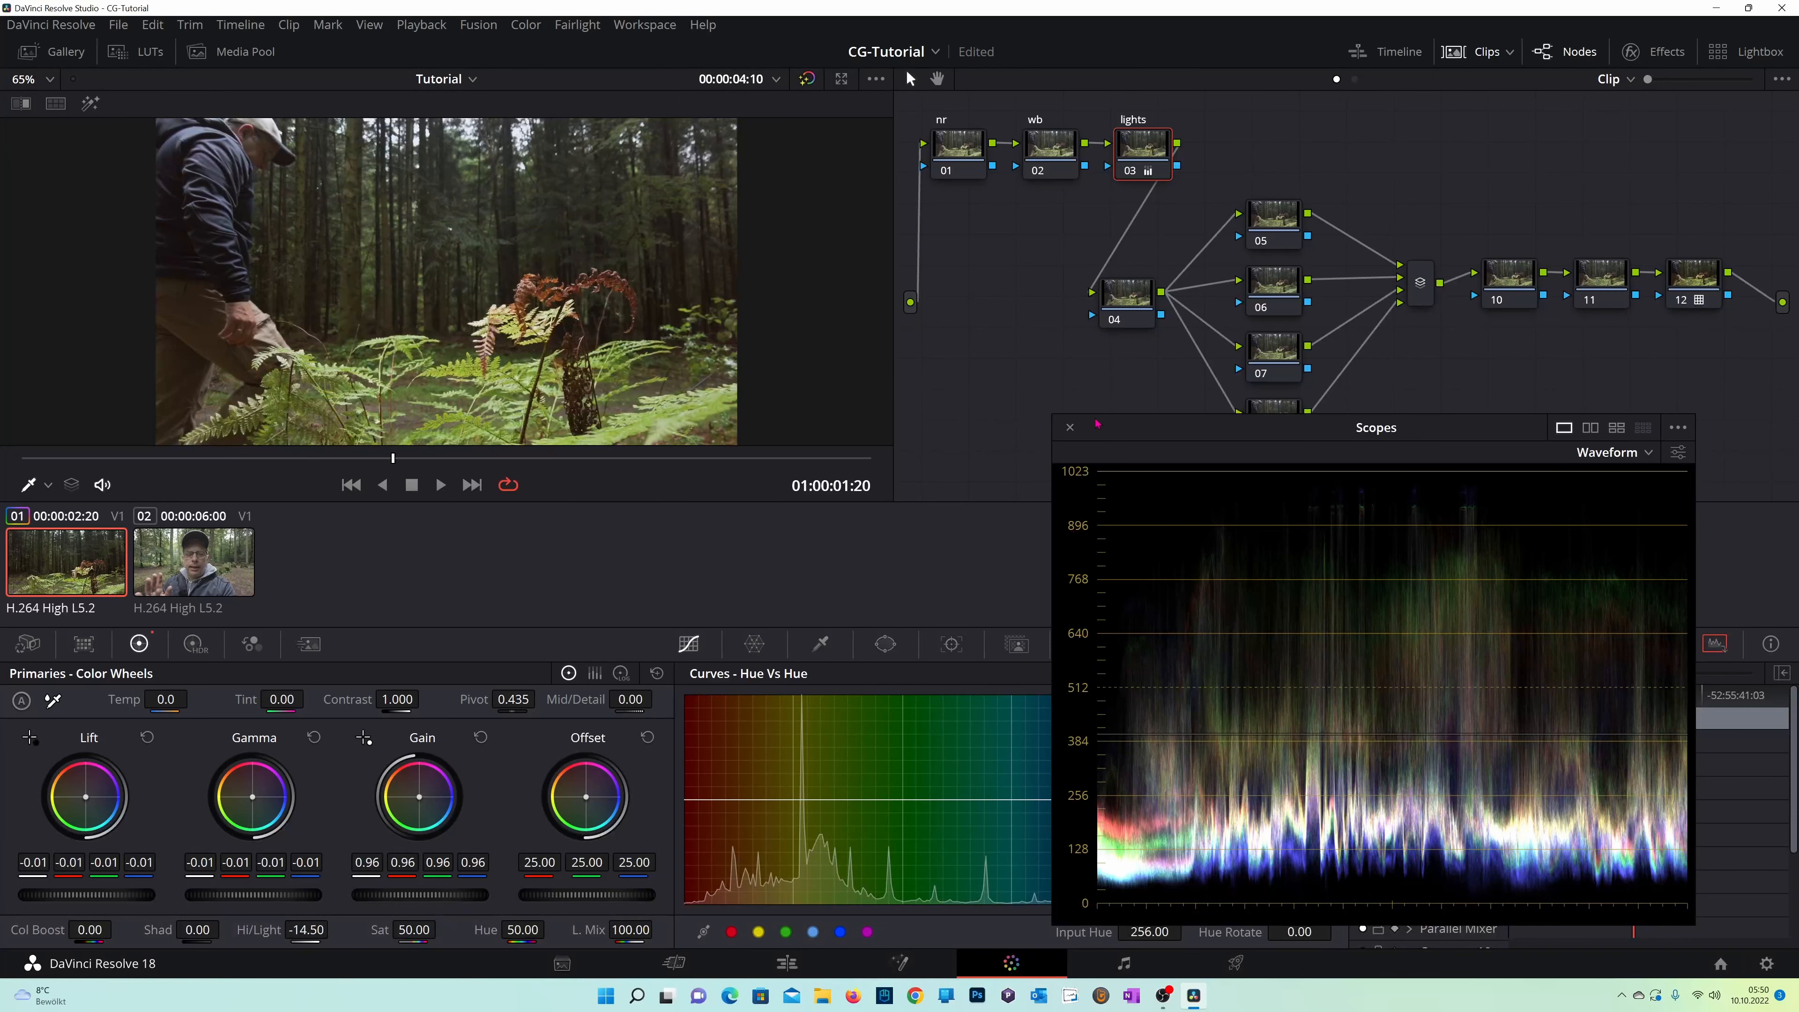
pyautogui.click(1070, 427)
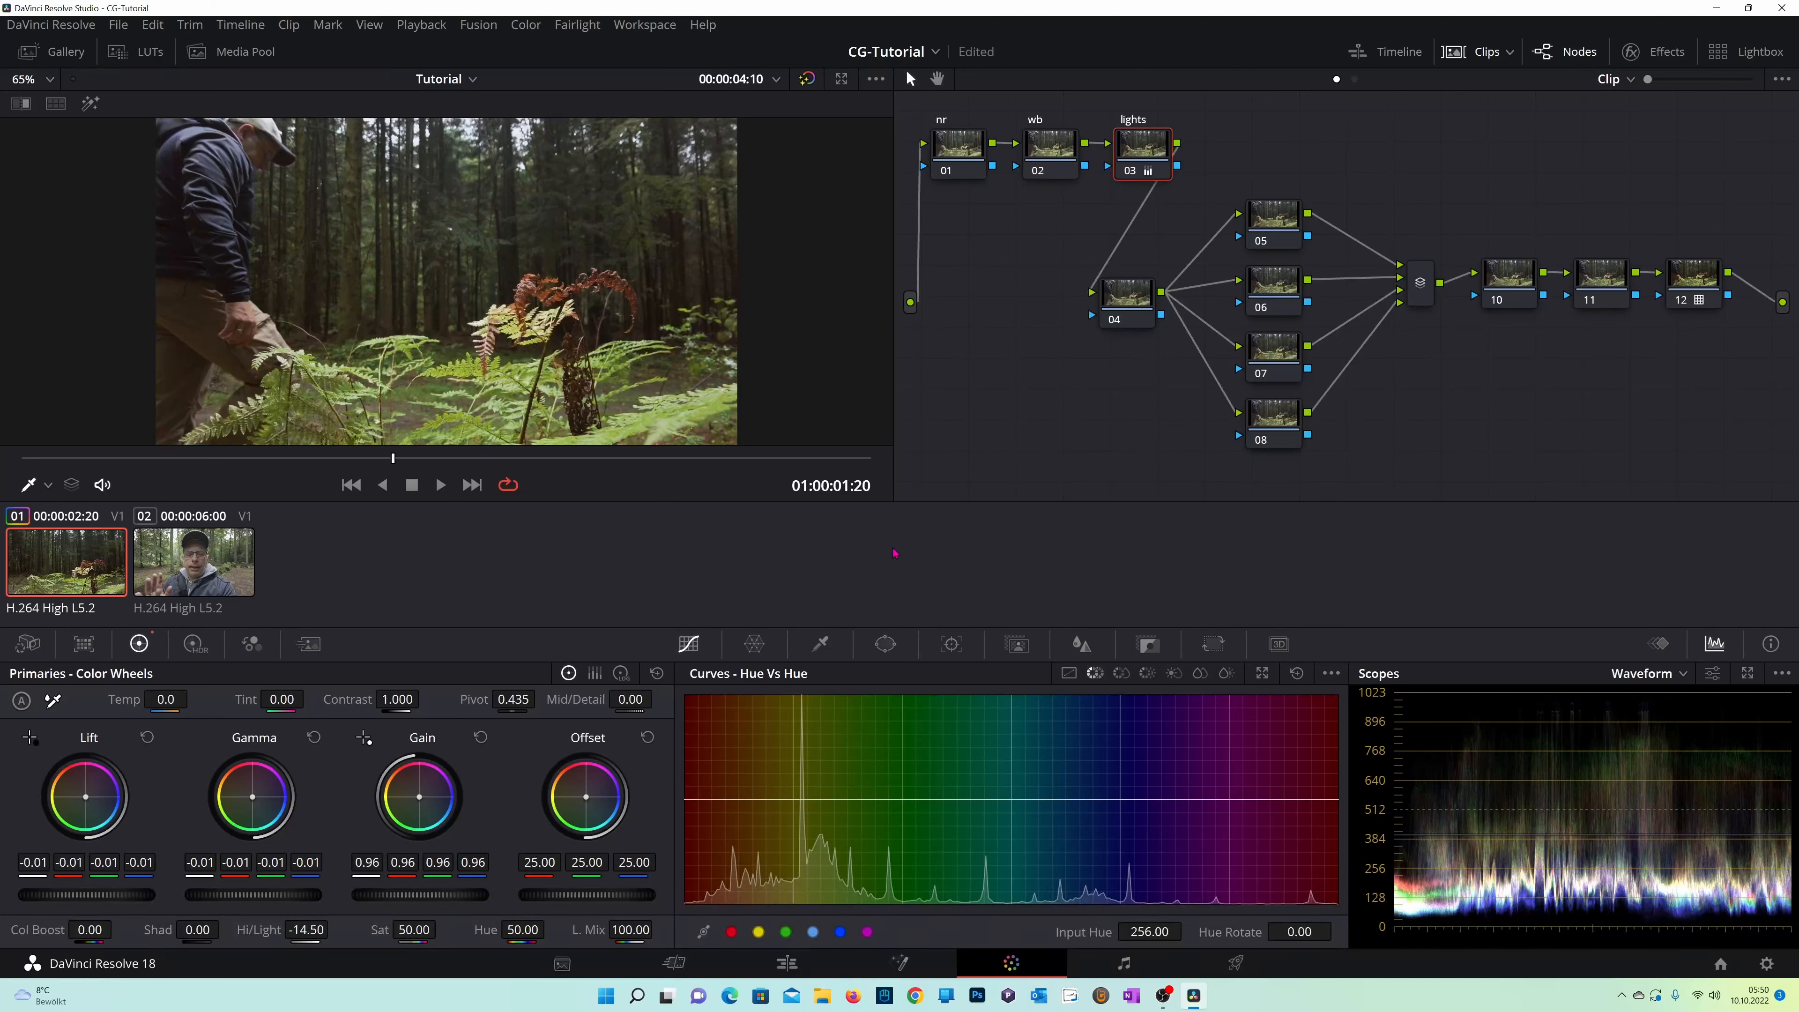
# Label node 04 "contrast" and move it farther away from the layered nodes.
pyautogui.moveTo(1130, 300); pyautogui.dragTo(1079, 298)
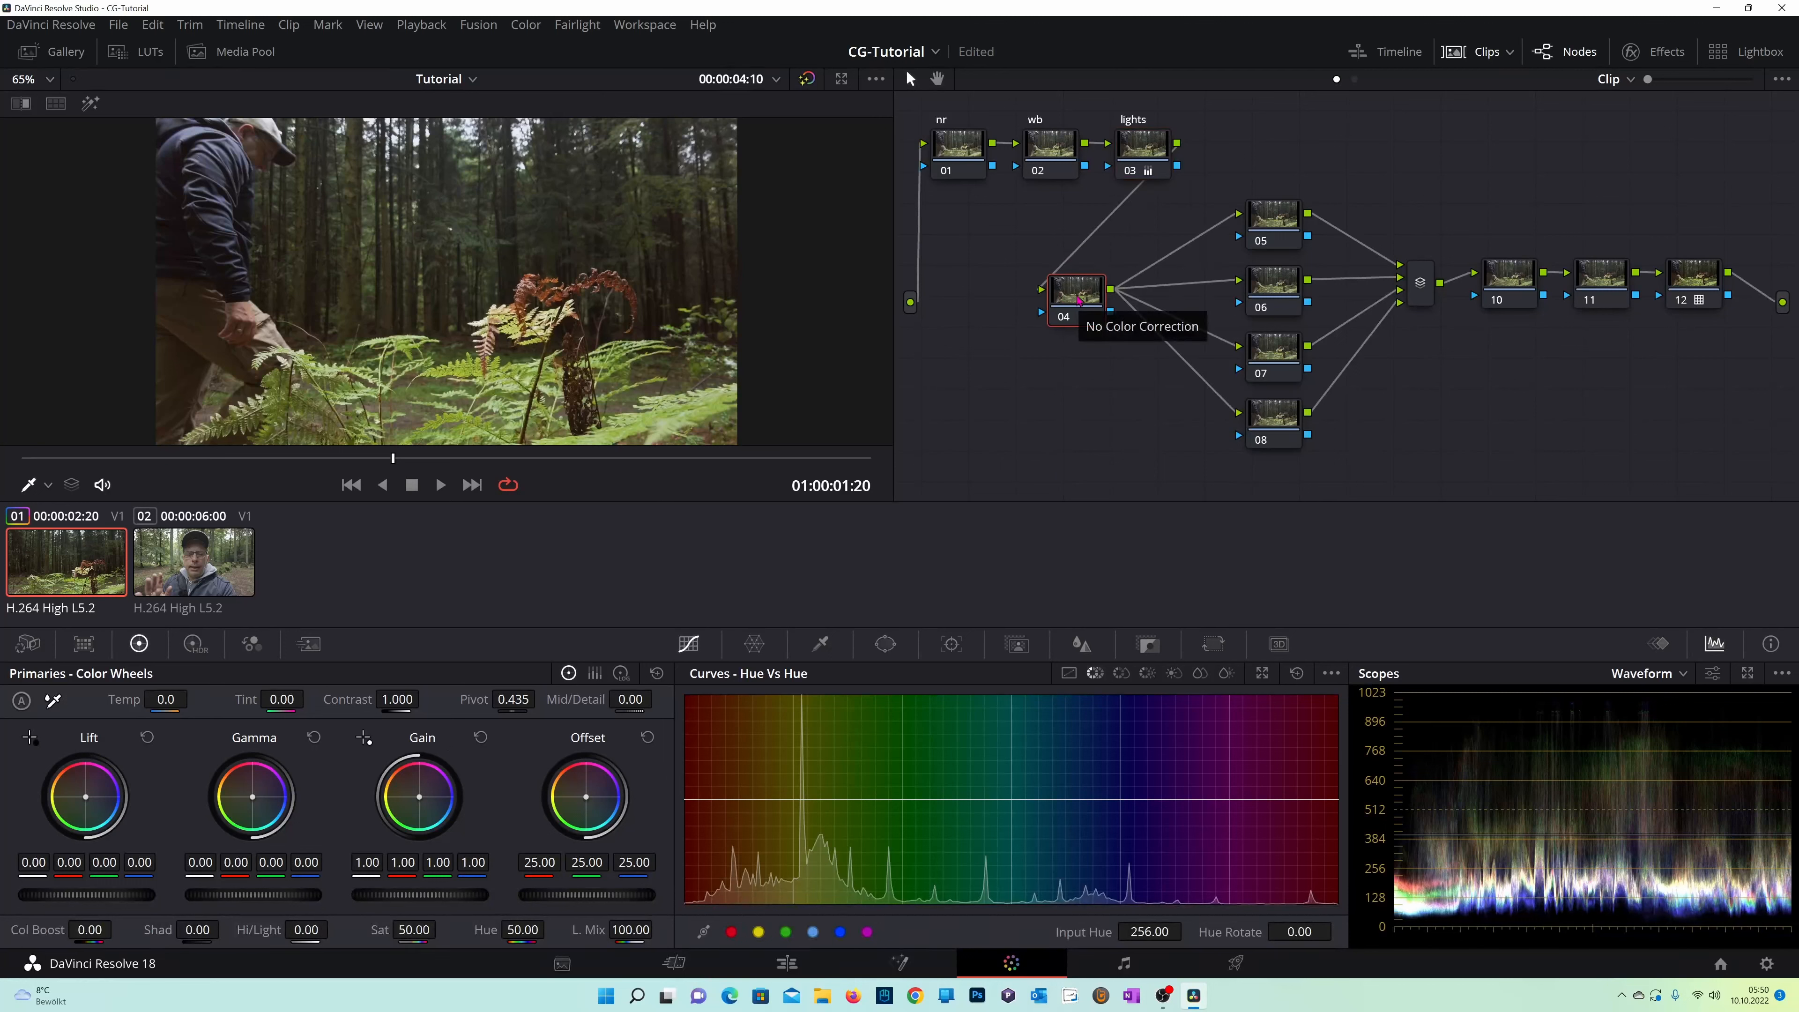
pyautogui.write('c')
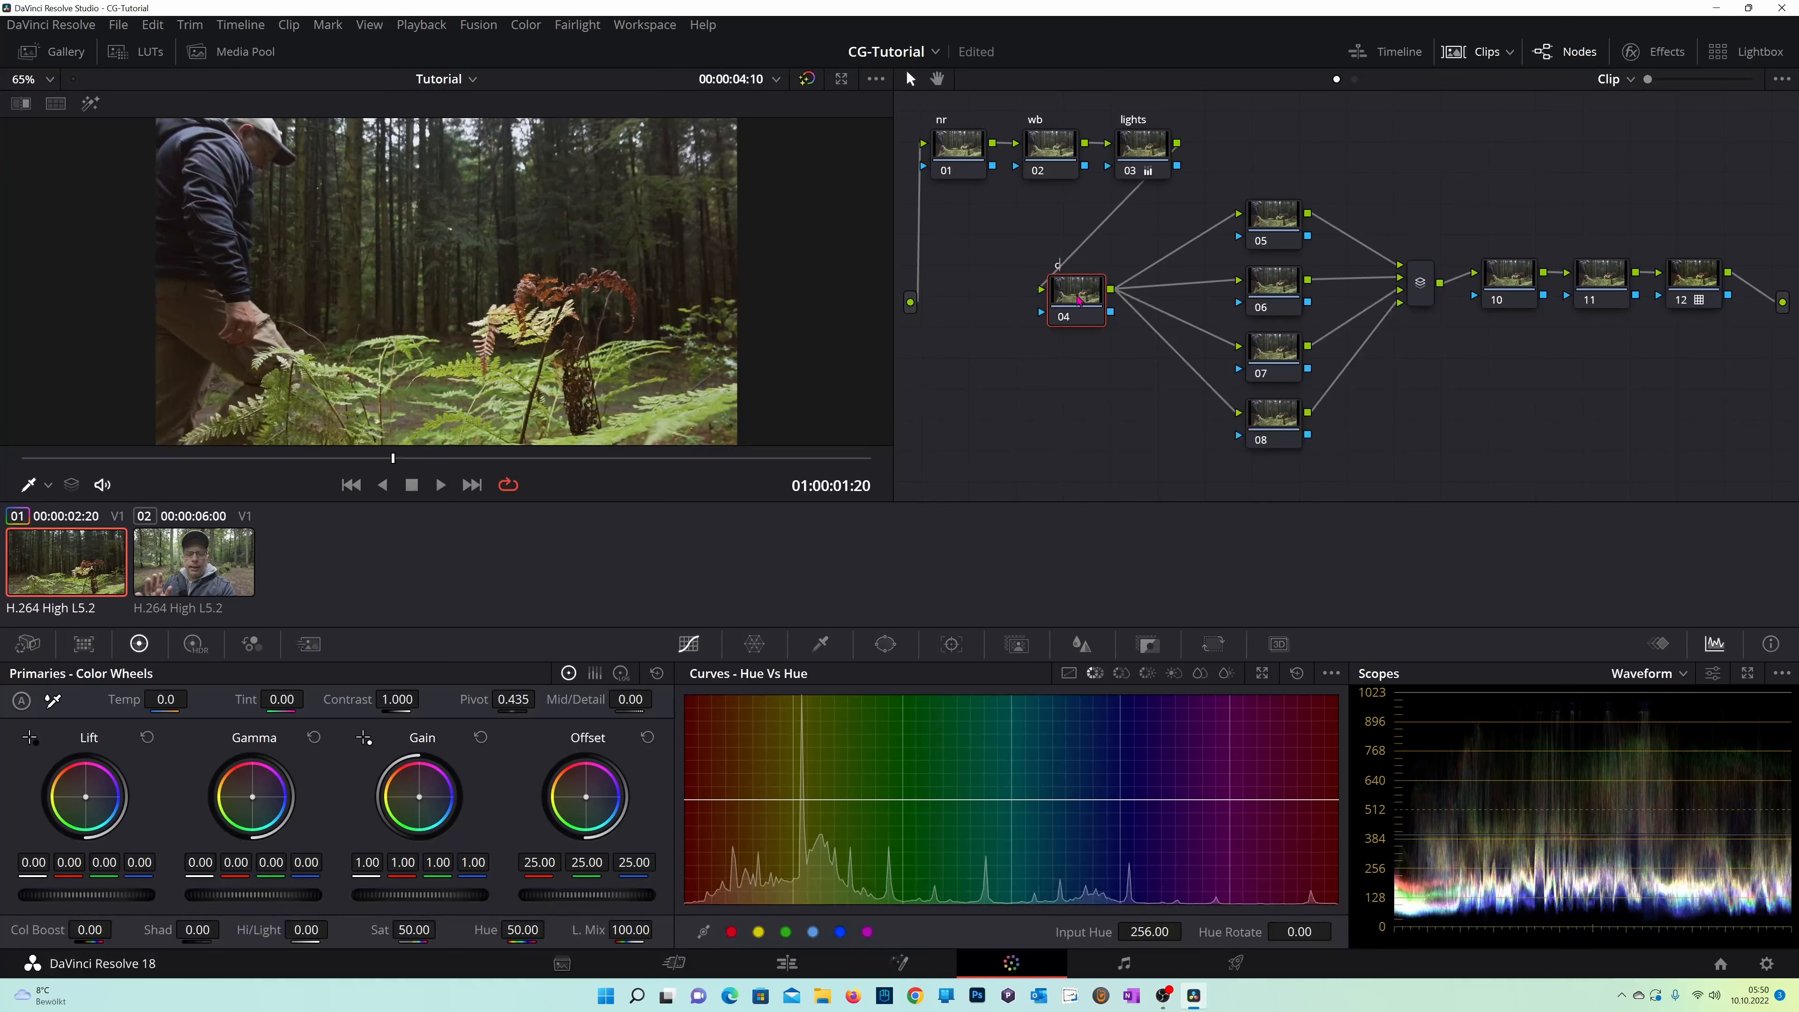
pyautogui.write('ontrast')
pyautogui.moveTo(1080, 299); pyautogui.dragTo(1065, 301)
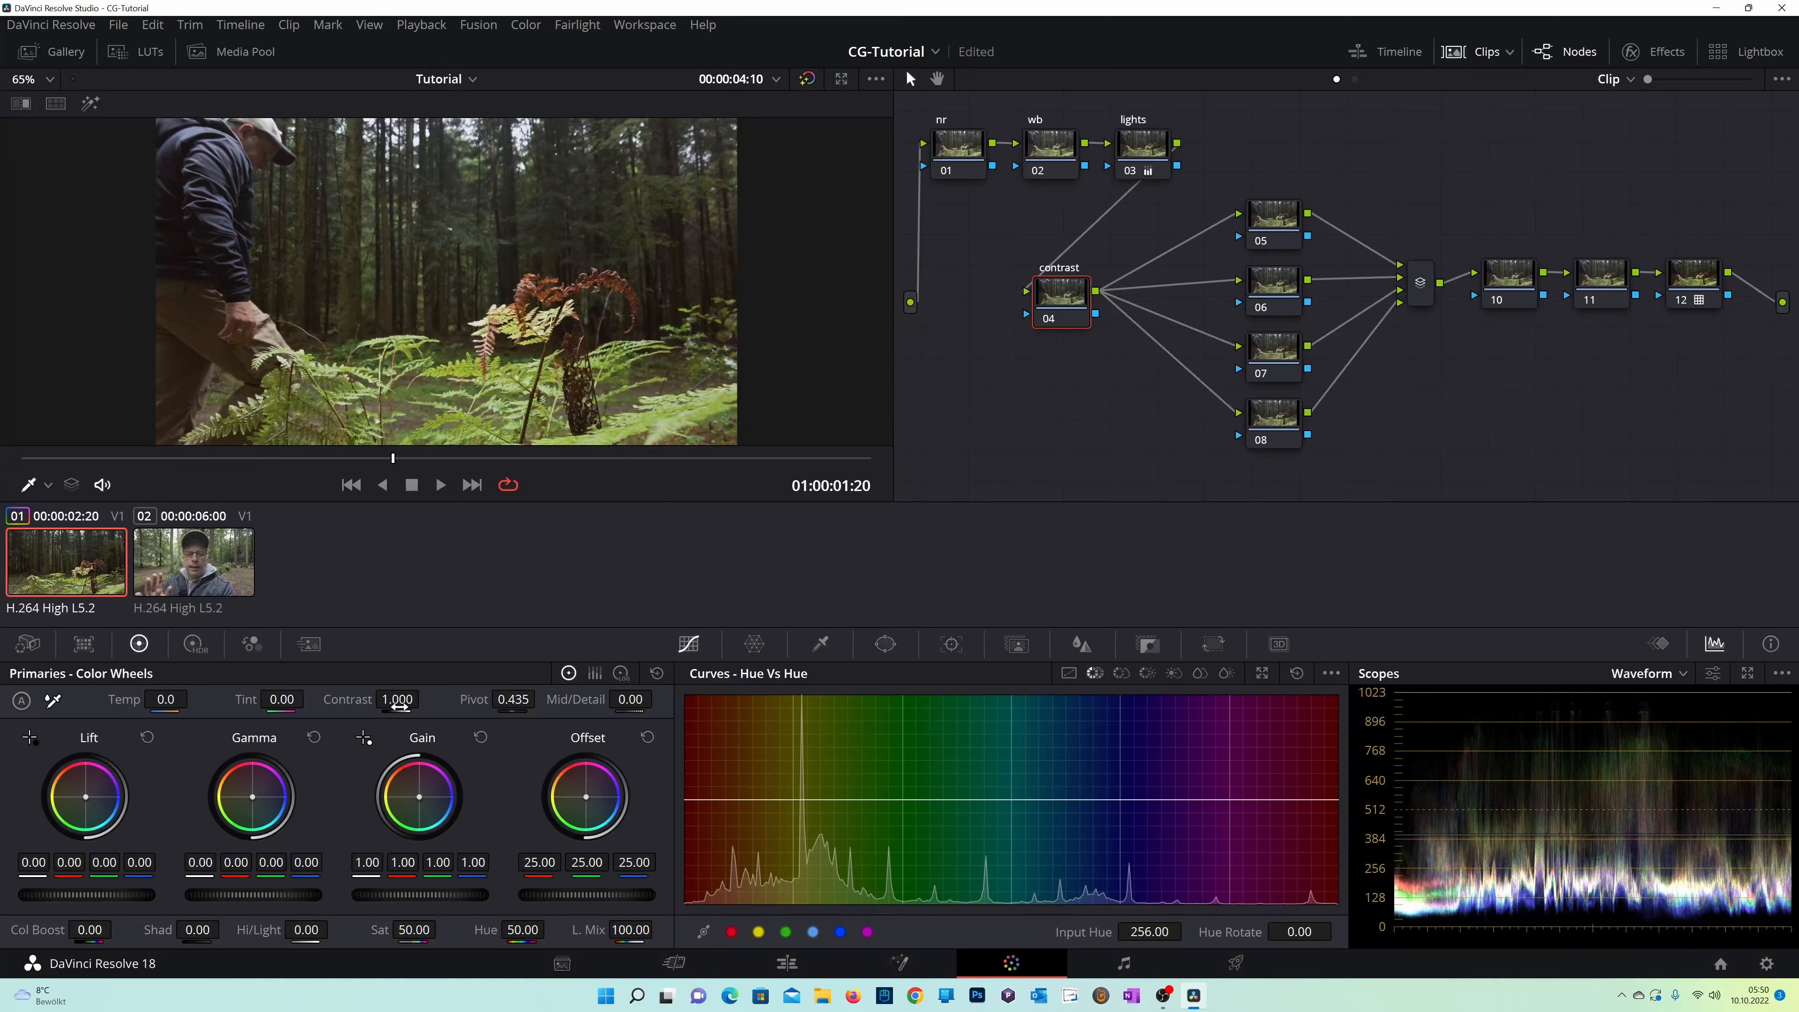
# Set the contrast node's Contrast to 1.084 and Pivot to 0.567.
pyautogui.moveTo(398, 700); pyautogui.dragTo(424, 699)
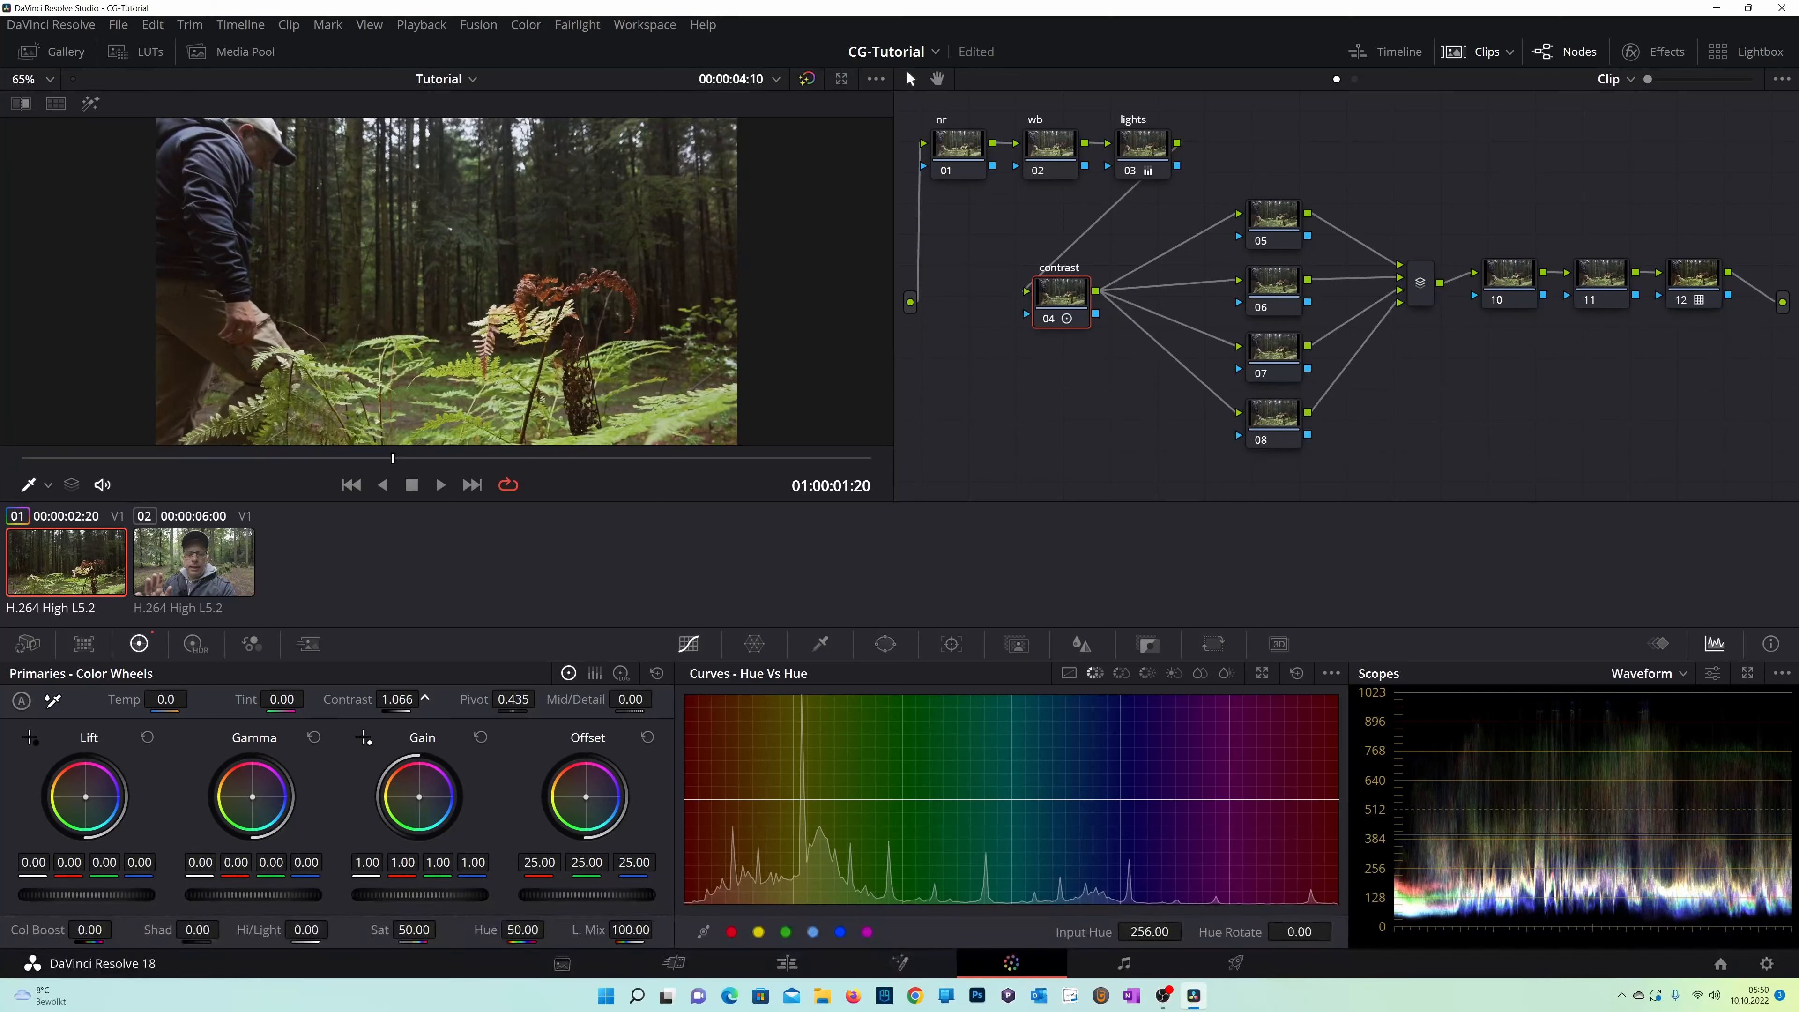
pyautogui.moveTo(424, 700); pyautogui.dragTo(426, 700)
pyautogui.moveTo(513, 700); pyautogui.dragTo(518, 699)
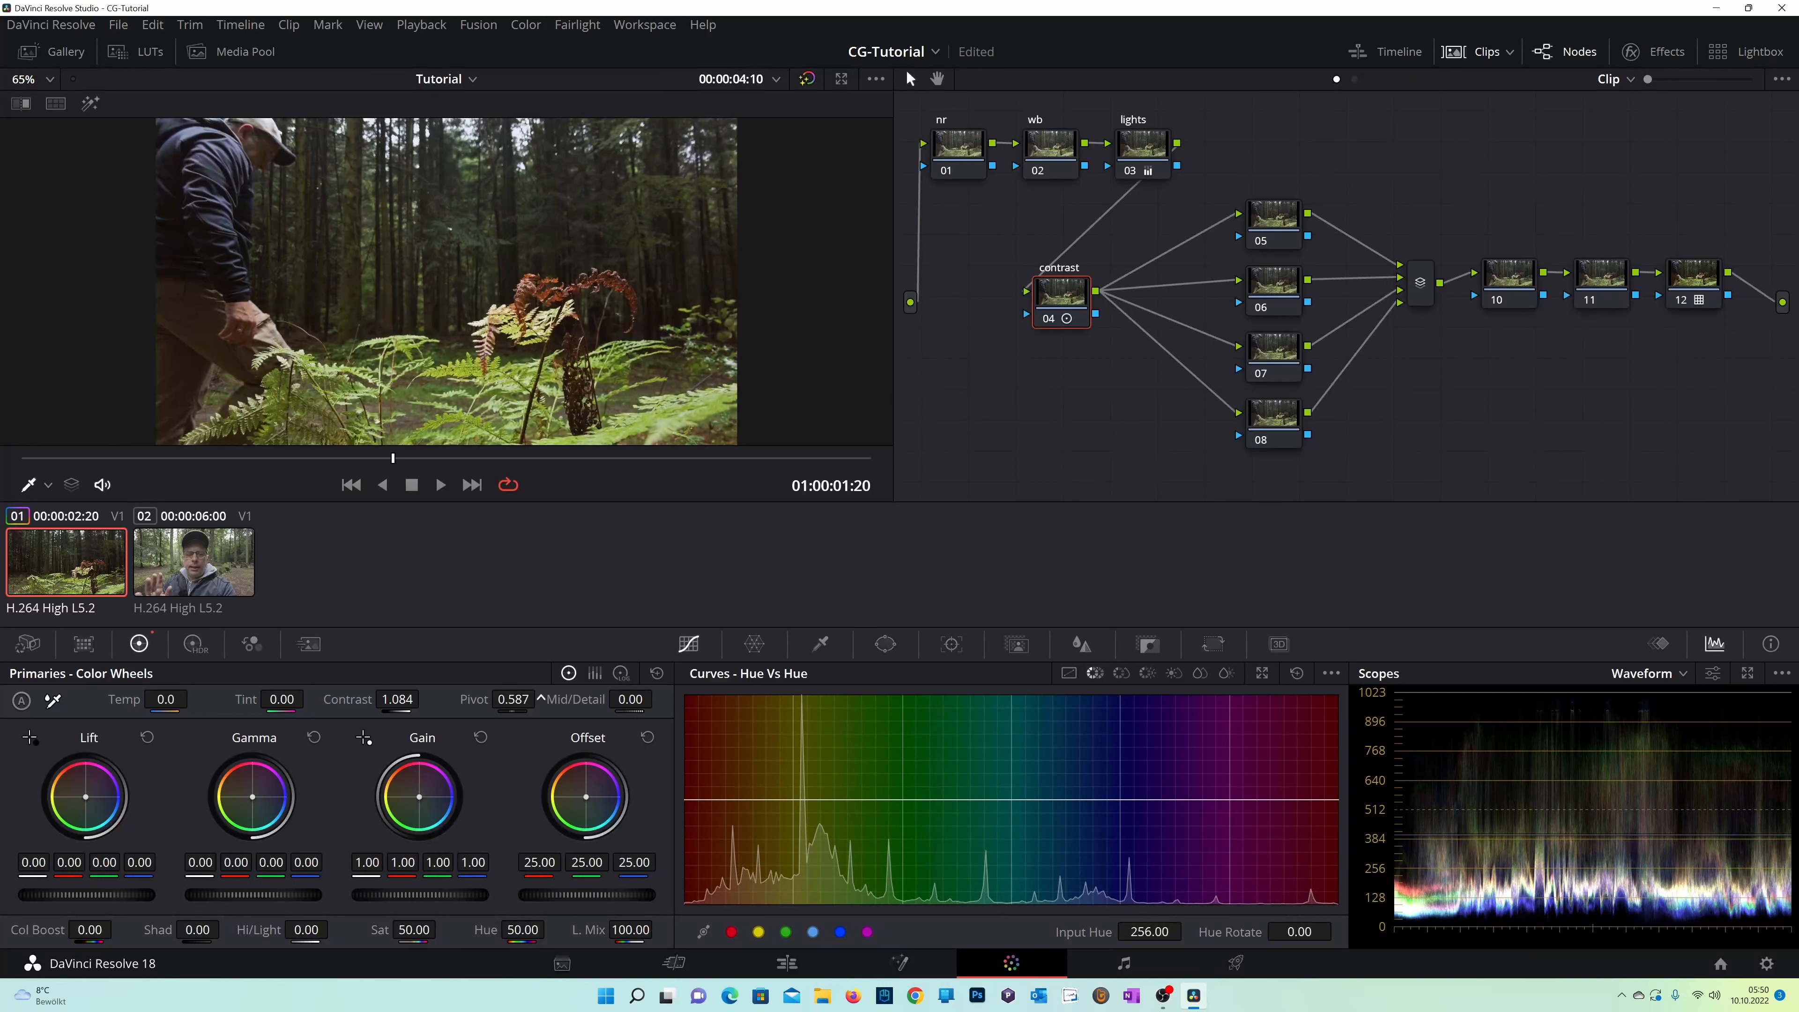
pyautogui.moveTo(514, 699); pyautogui.dragTo(543, 674)
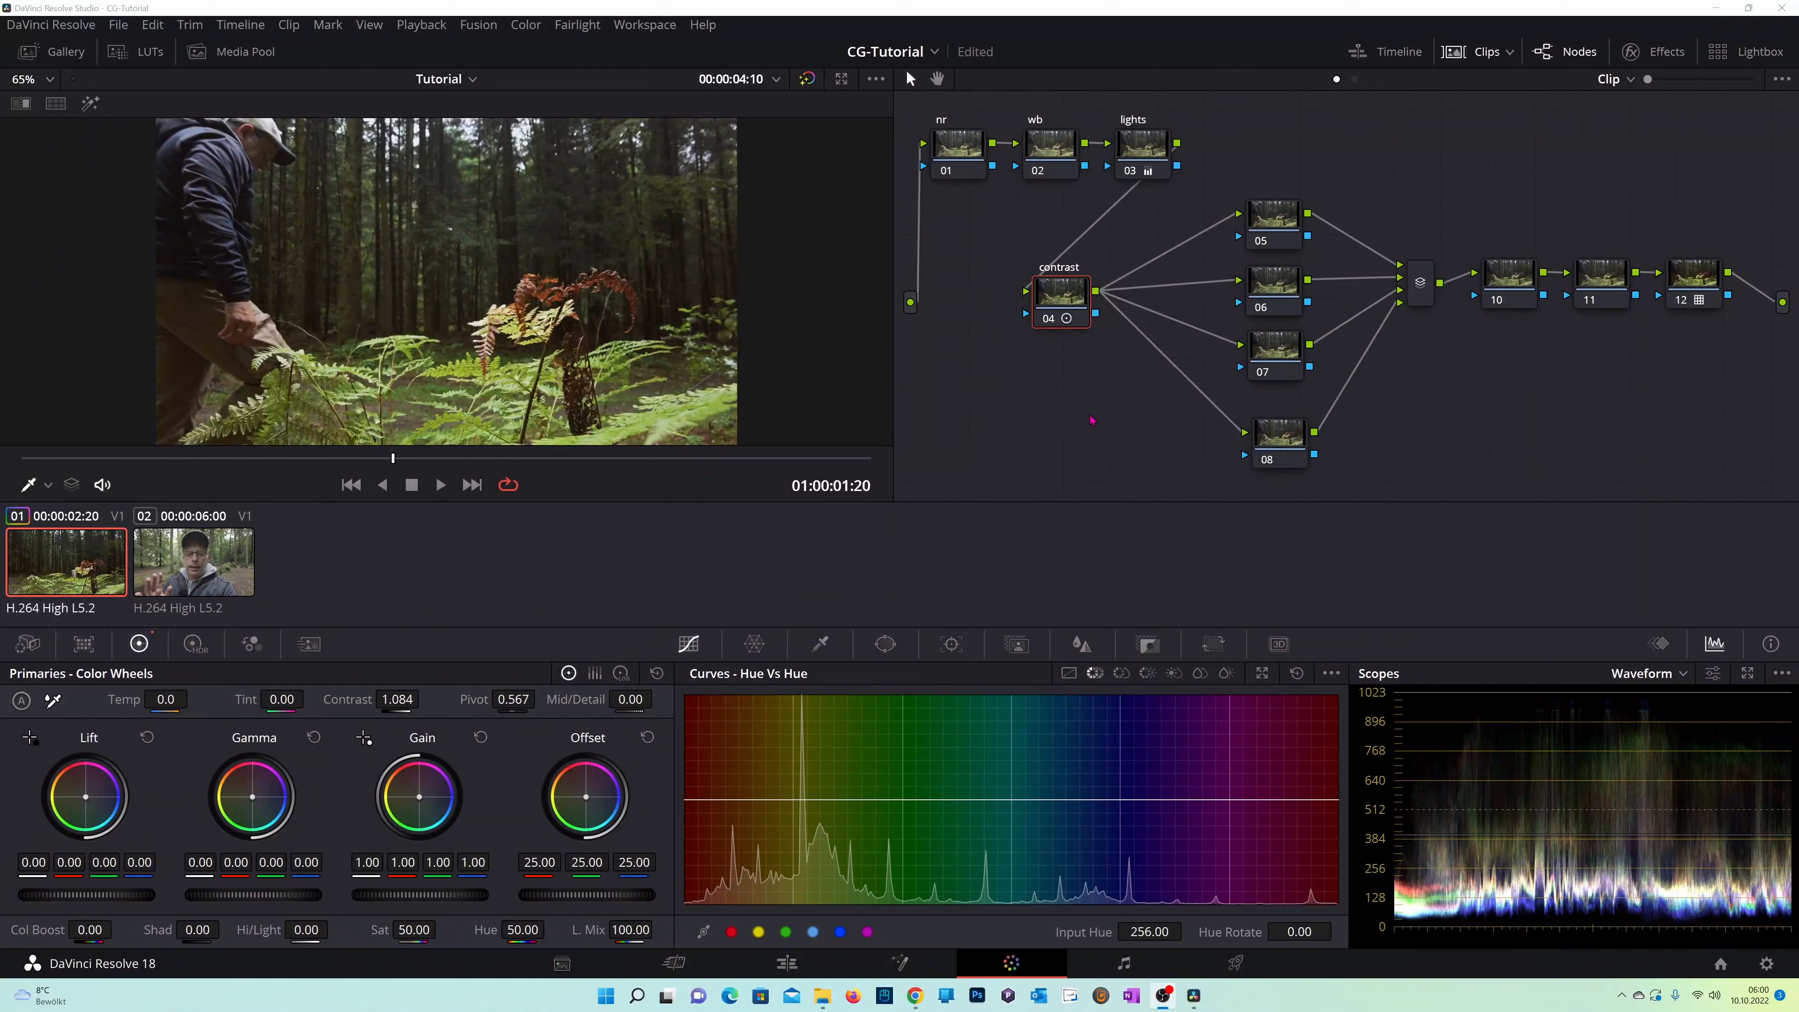
# Move node 08 slightly and label it "curve".
pyautogui.moveTo(1295, 459); pyautogui.dragTo(1288, 448)
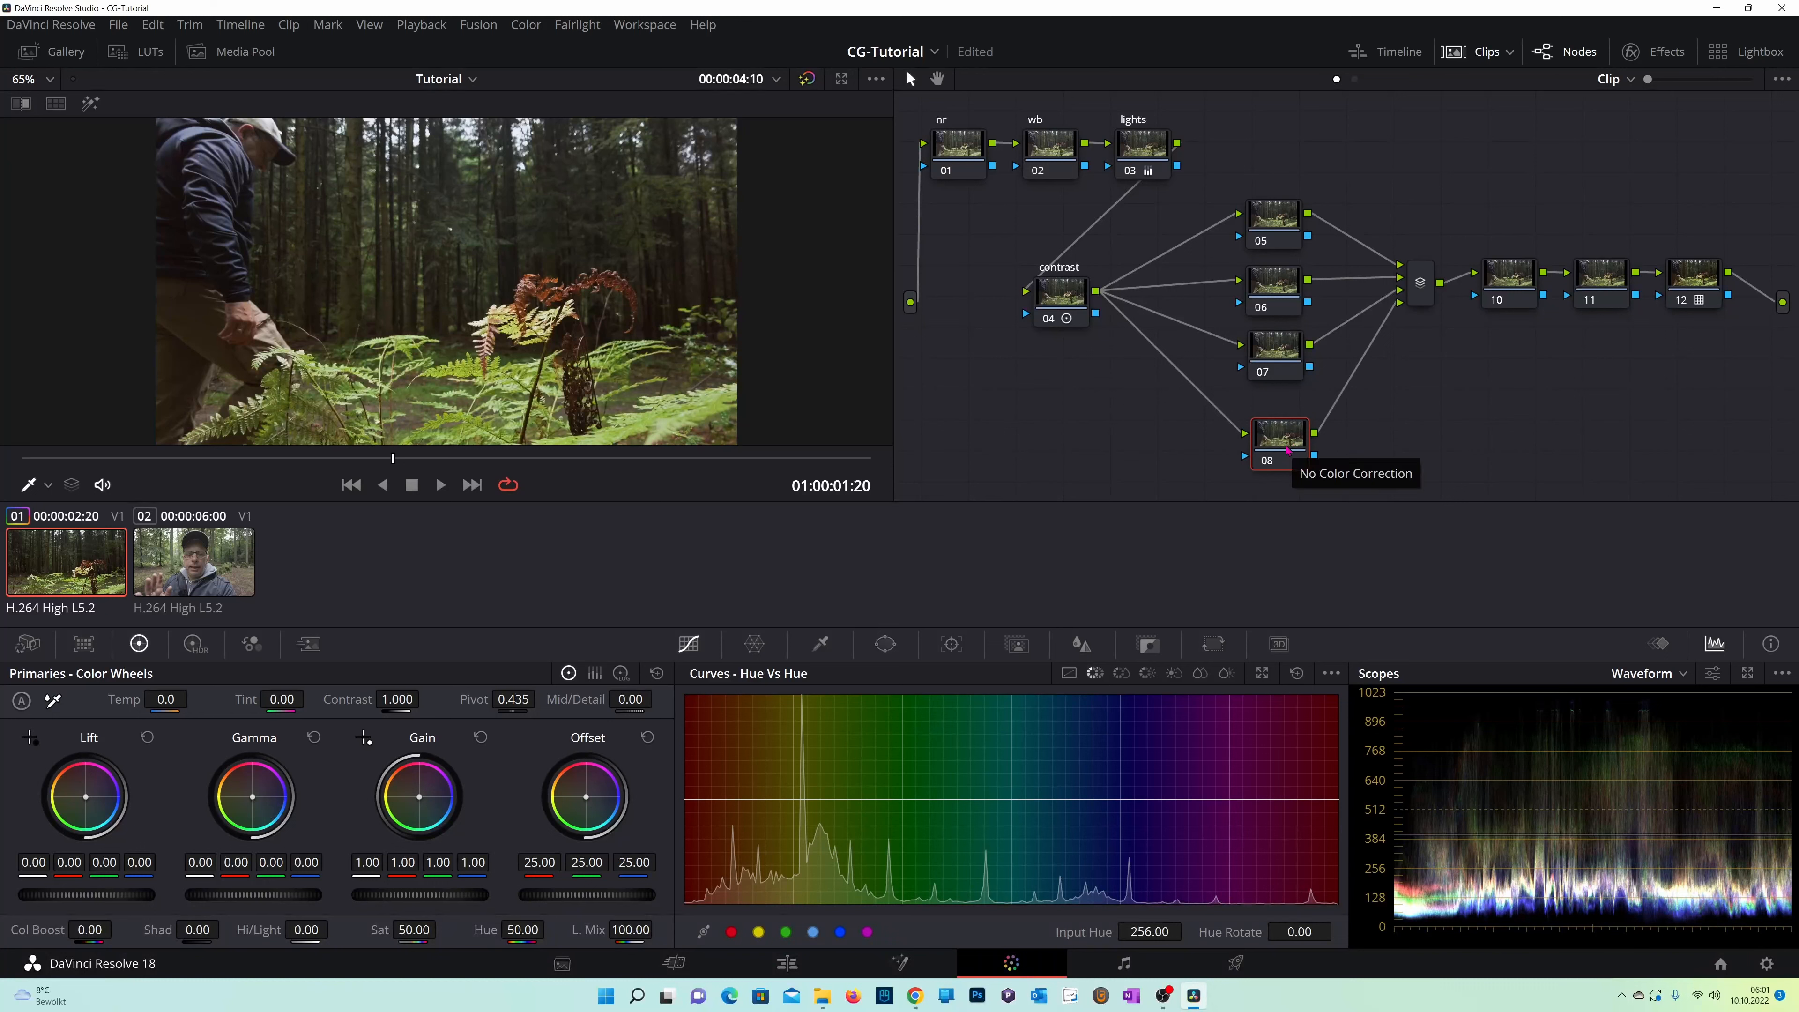
pyautogui.write('c')
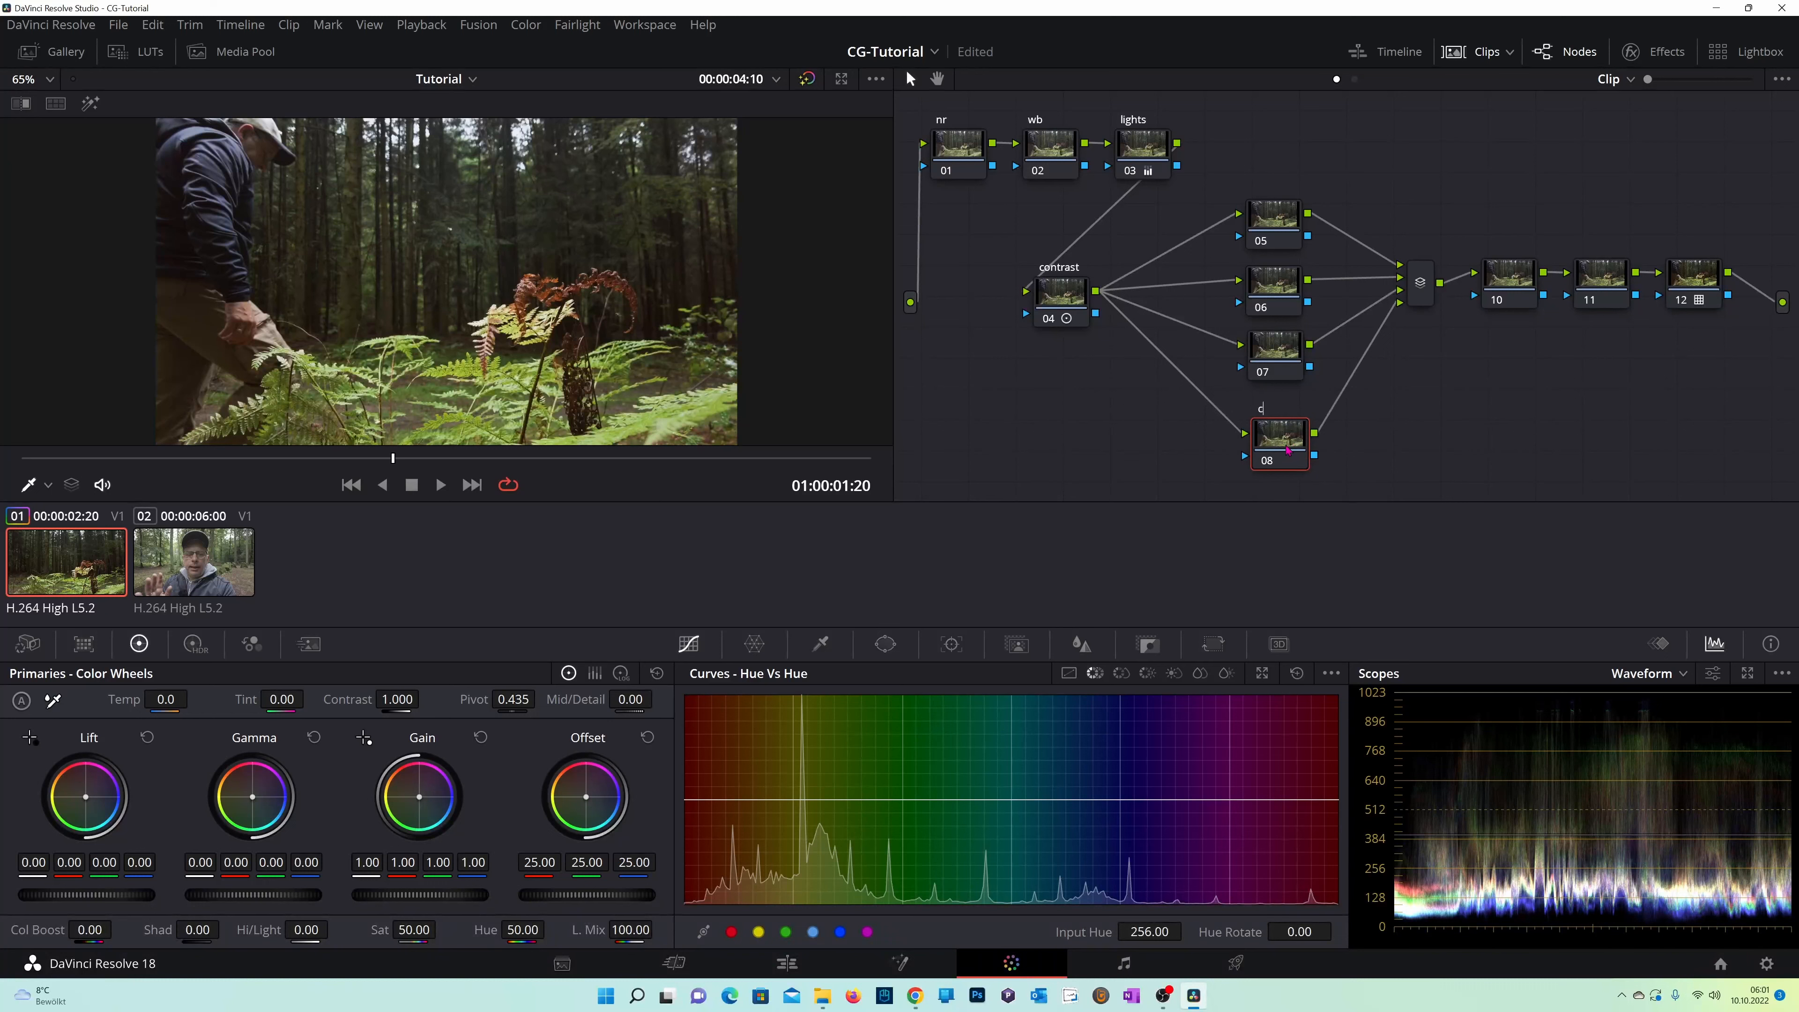
pyautogui.write('urve')
# On the curve node's Custom curve, add four evenly spaced control points along the diagonal and raise the black point slightly.
pyautogui.click(1069, 674)
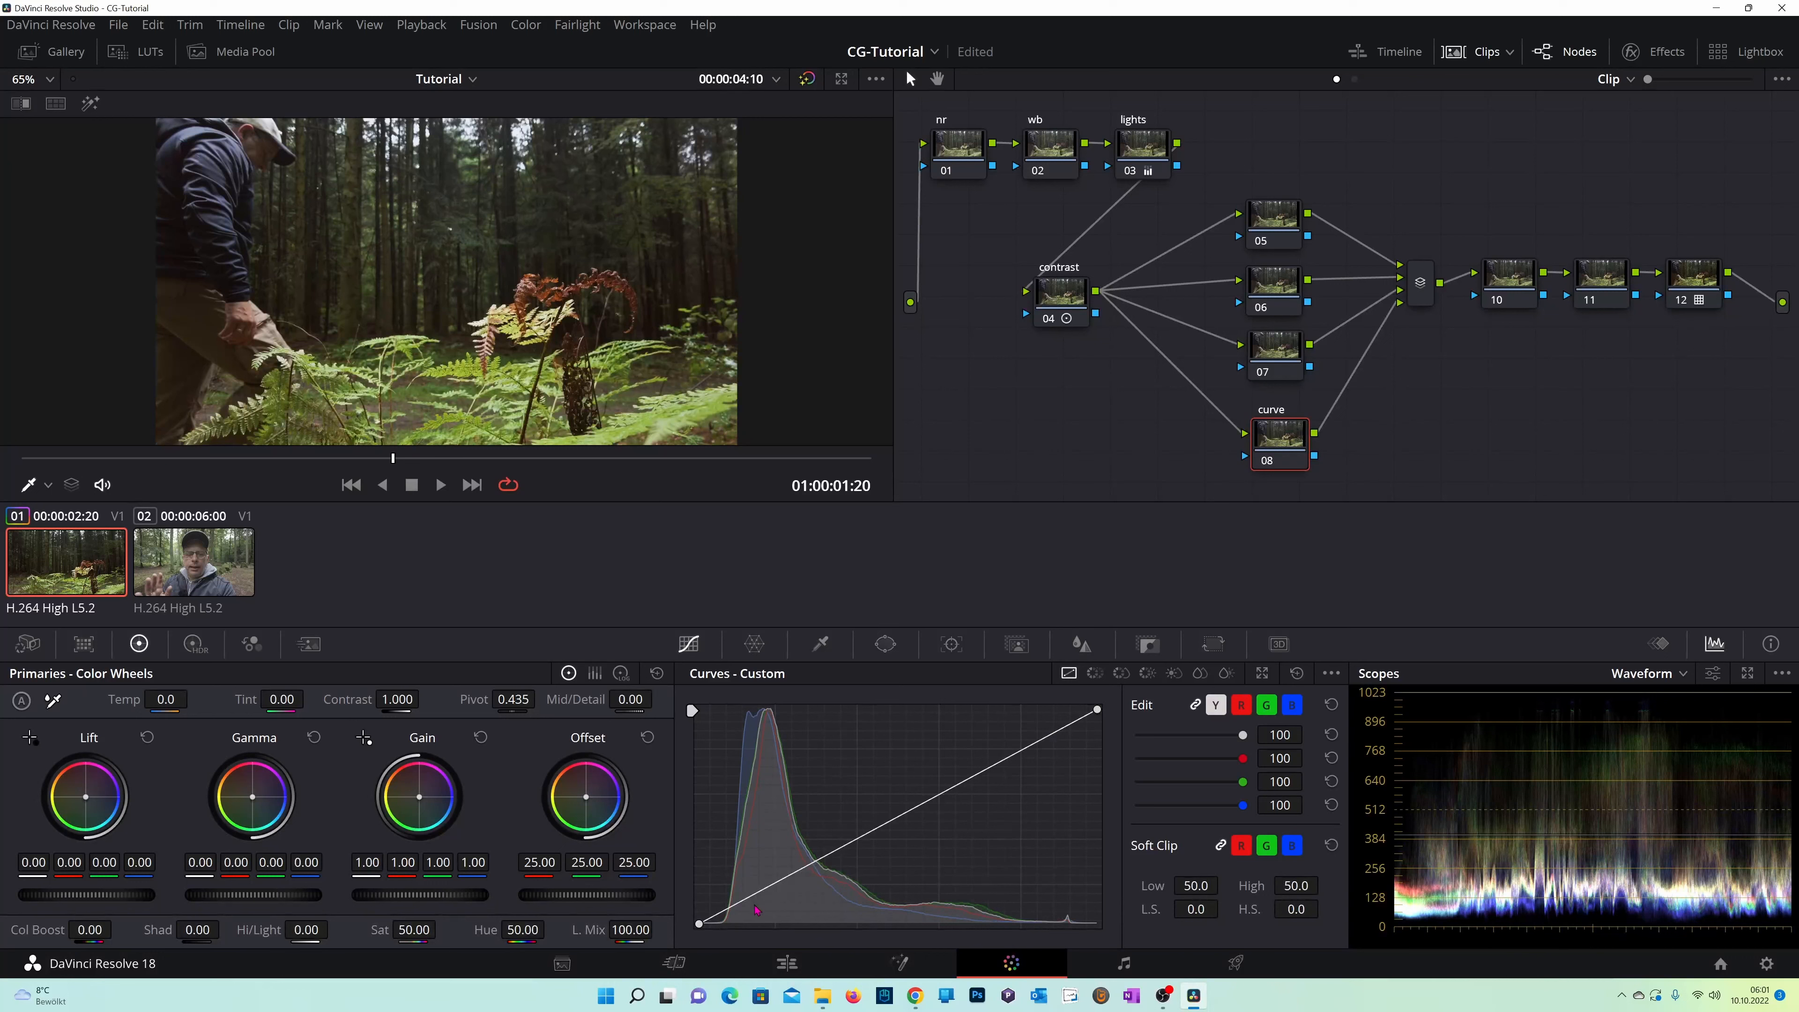
pyautogui.click(775, 883)
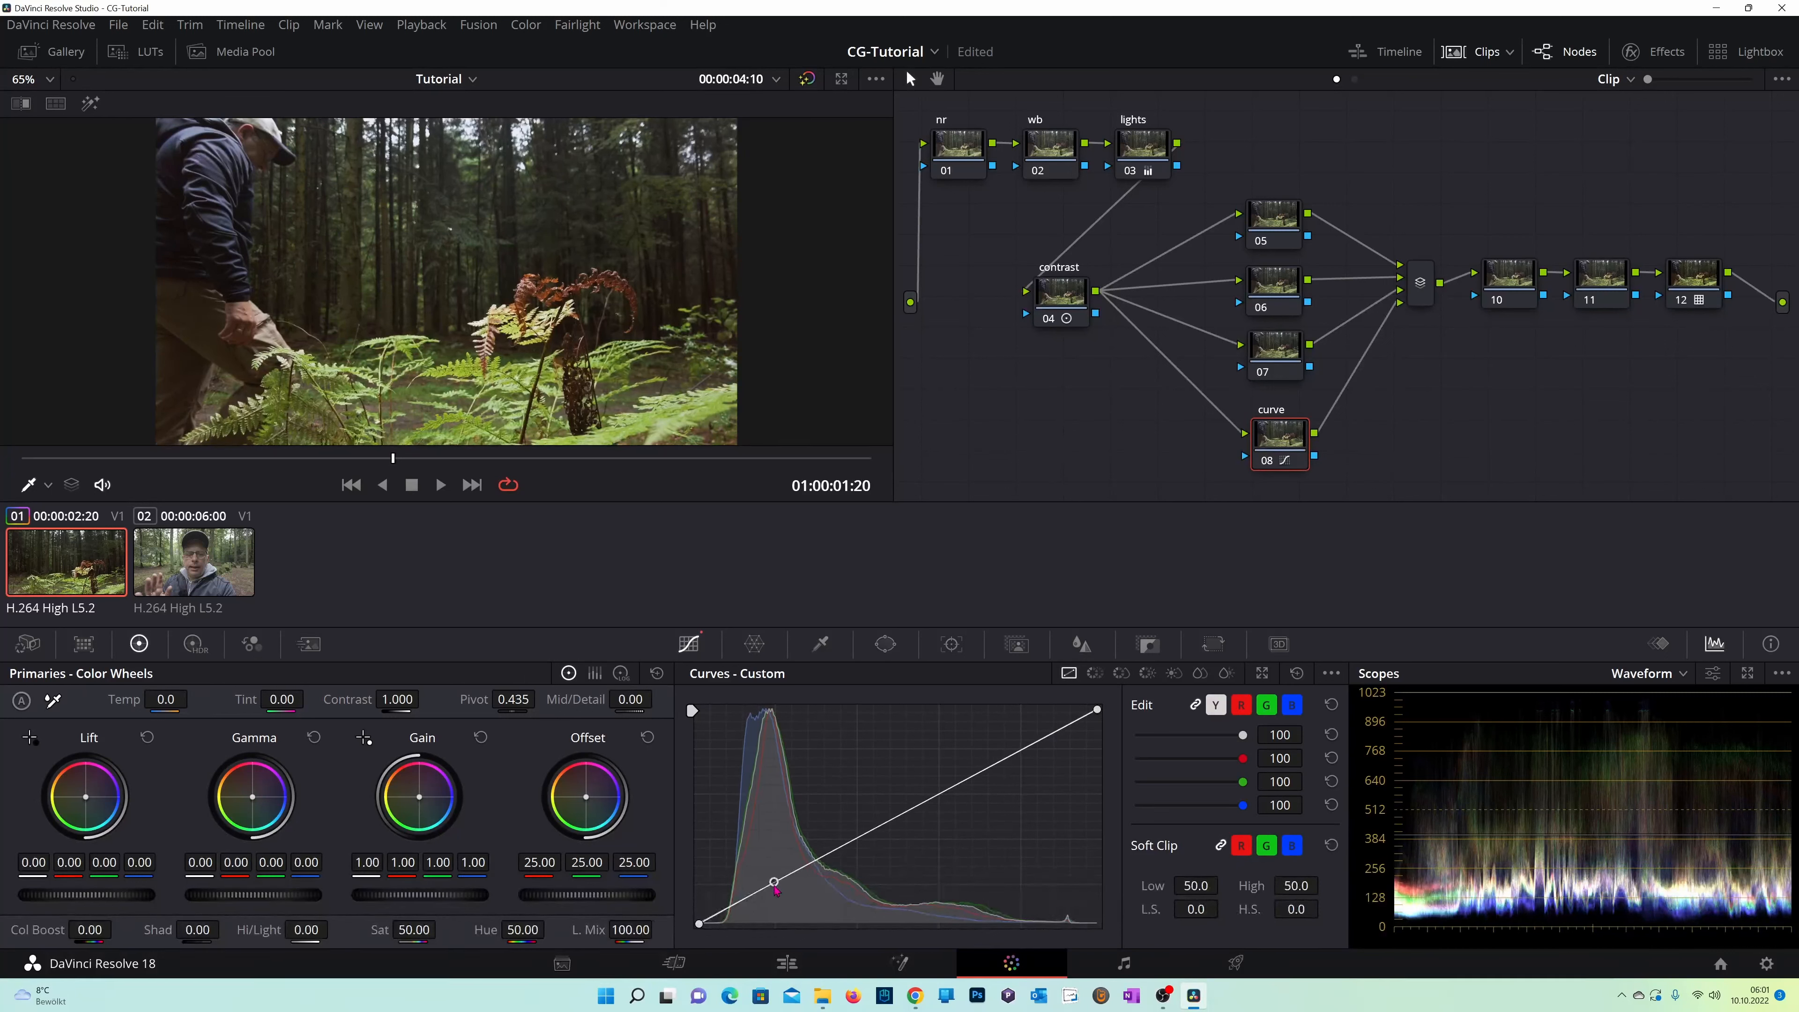
pyautogui.click(858, 839)
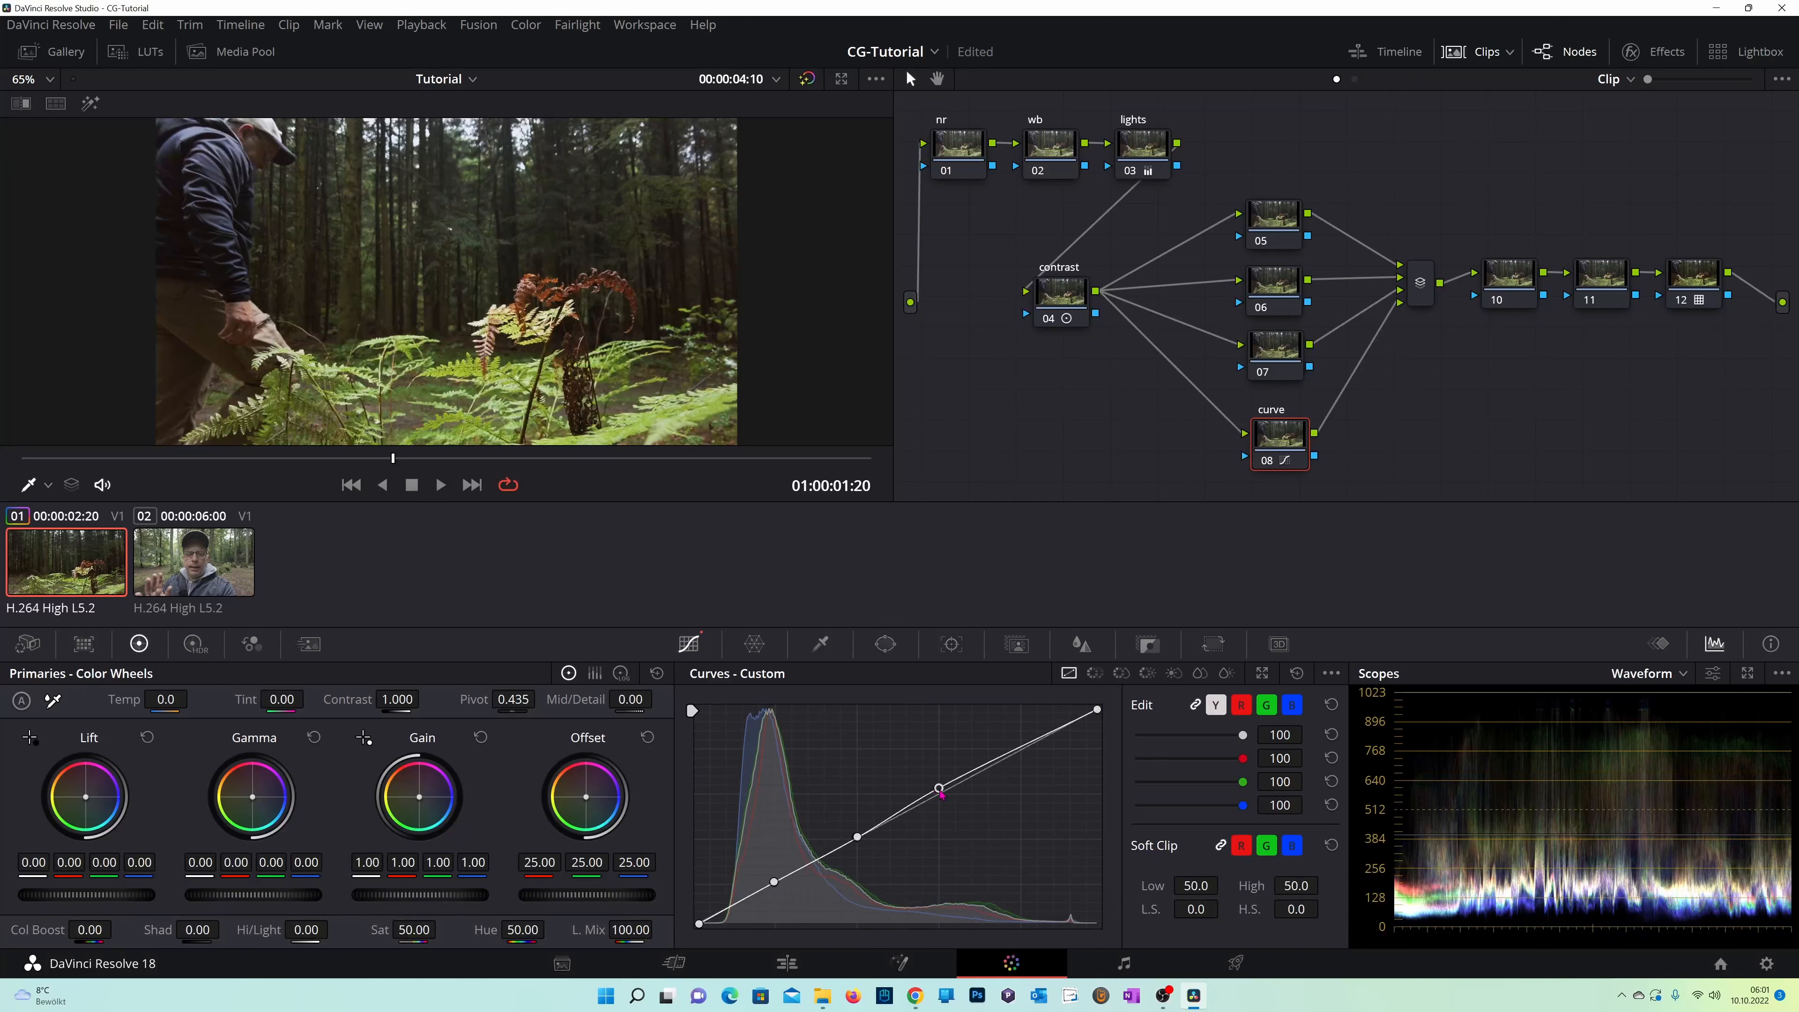
pyautogui.click(939, 794)
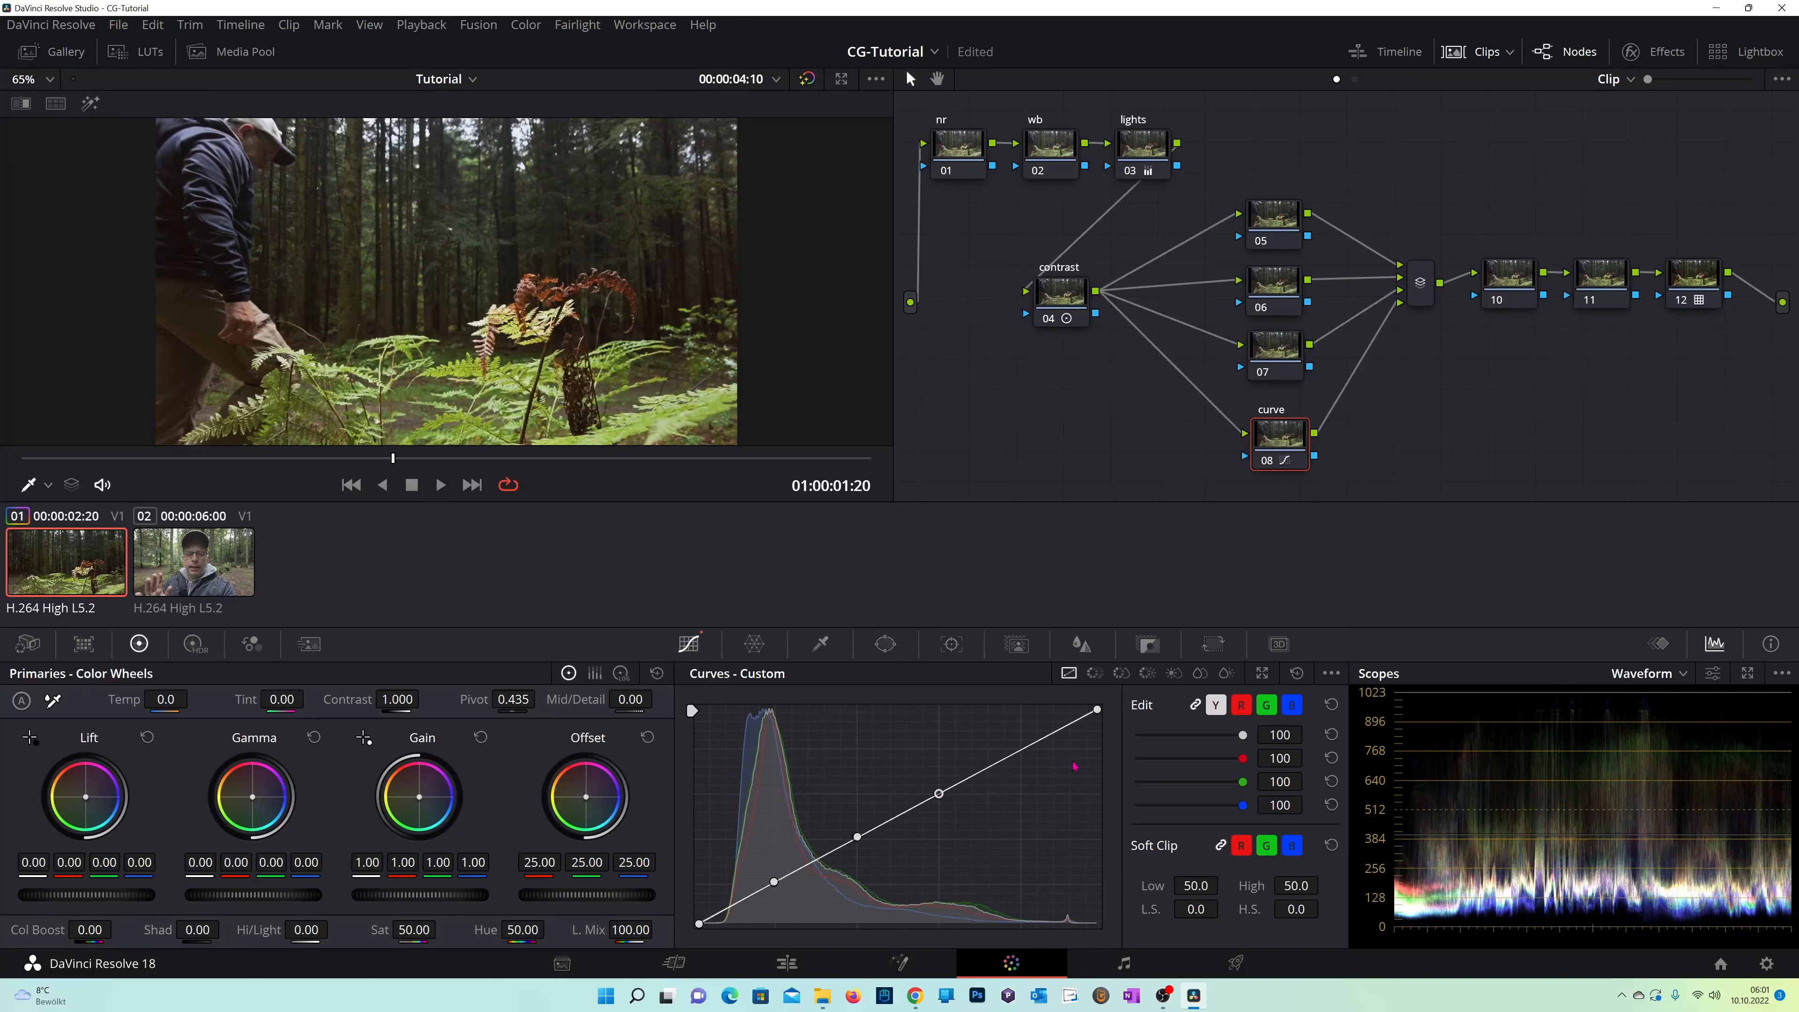
pyautogui.click(1022, 749)
pyautogui.click(699, 924)
pyautogui.moveTo(700, 924); pyautogui.dragTo(701, 916)
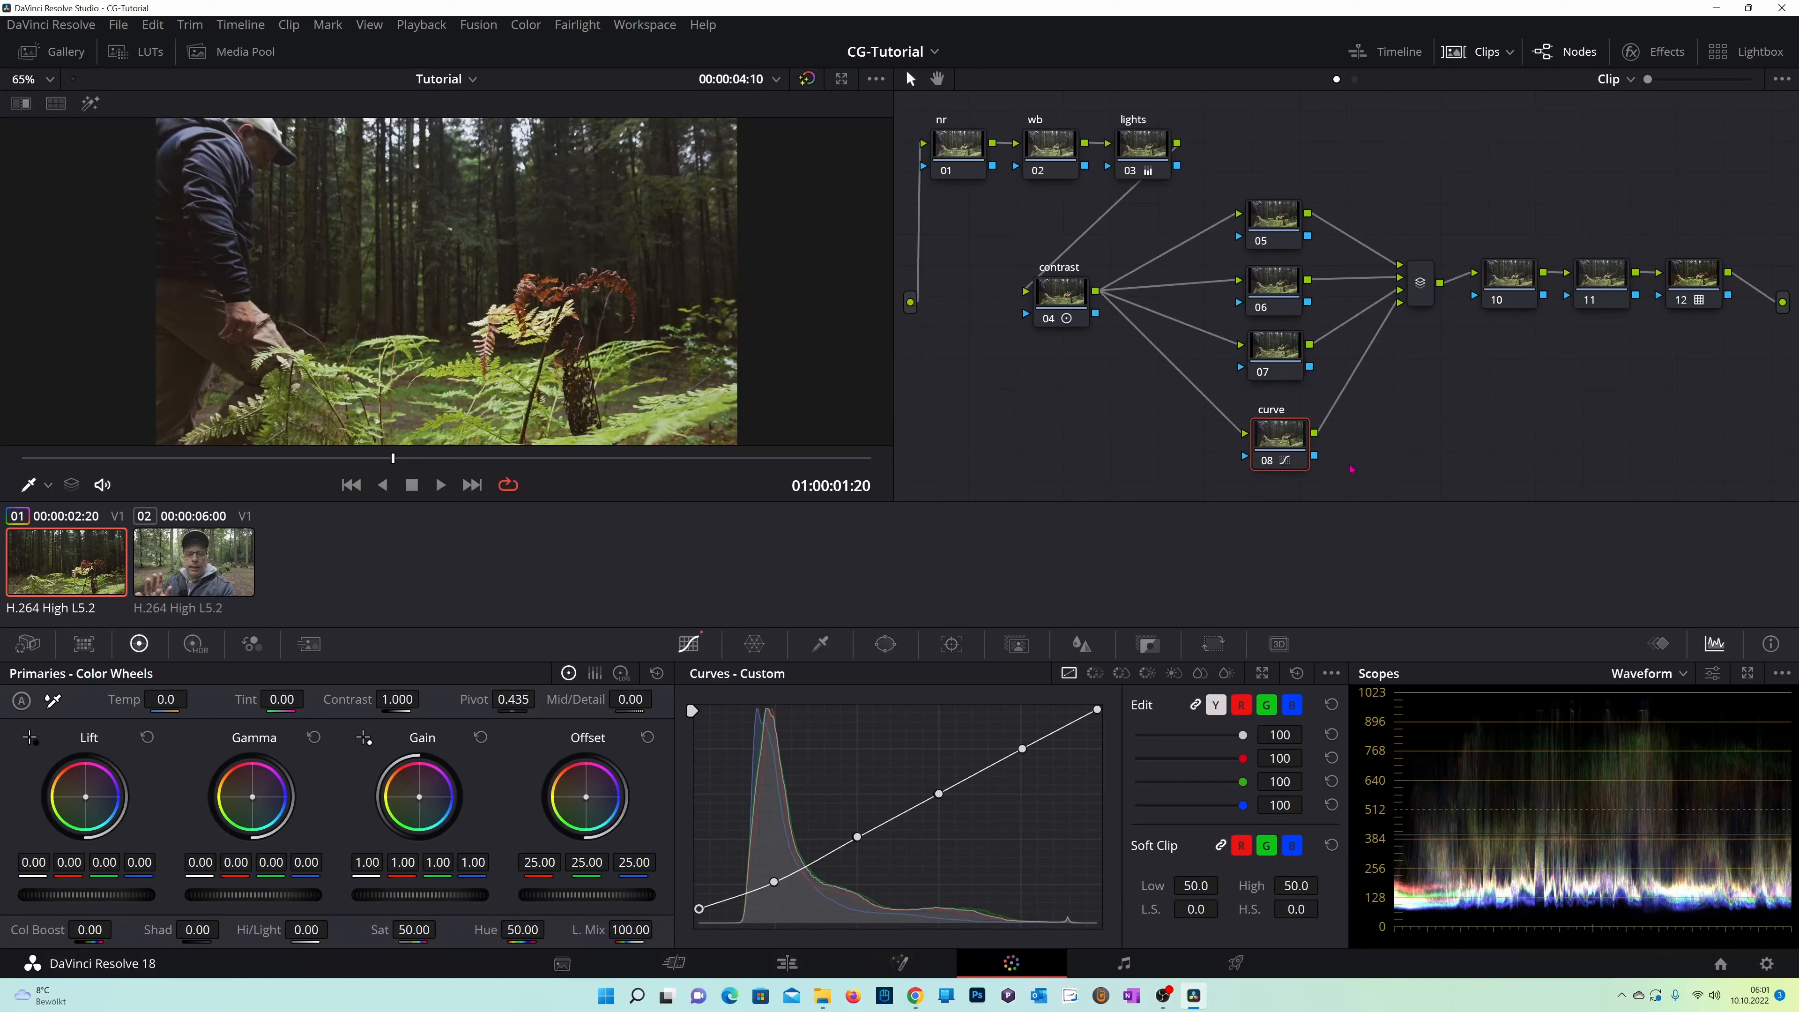
# Toggle the curve node off and on repeatedly to compare the image with and without its curve adjustment.
pyautogui.click(1260, 460)
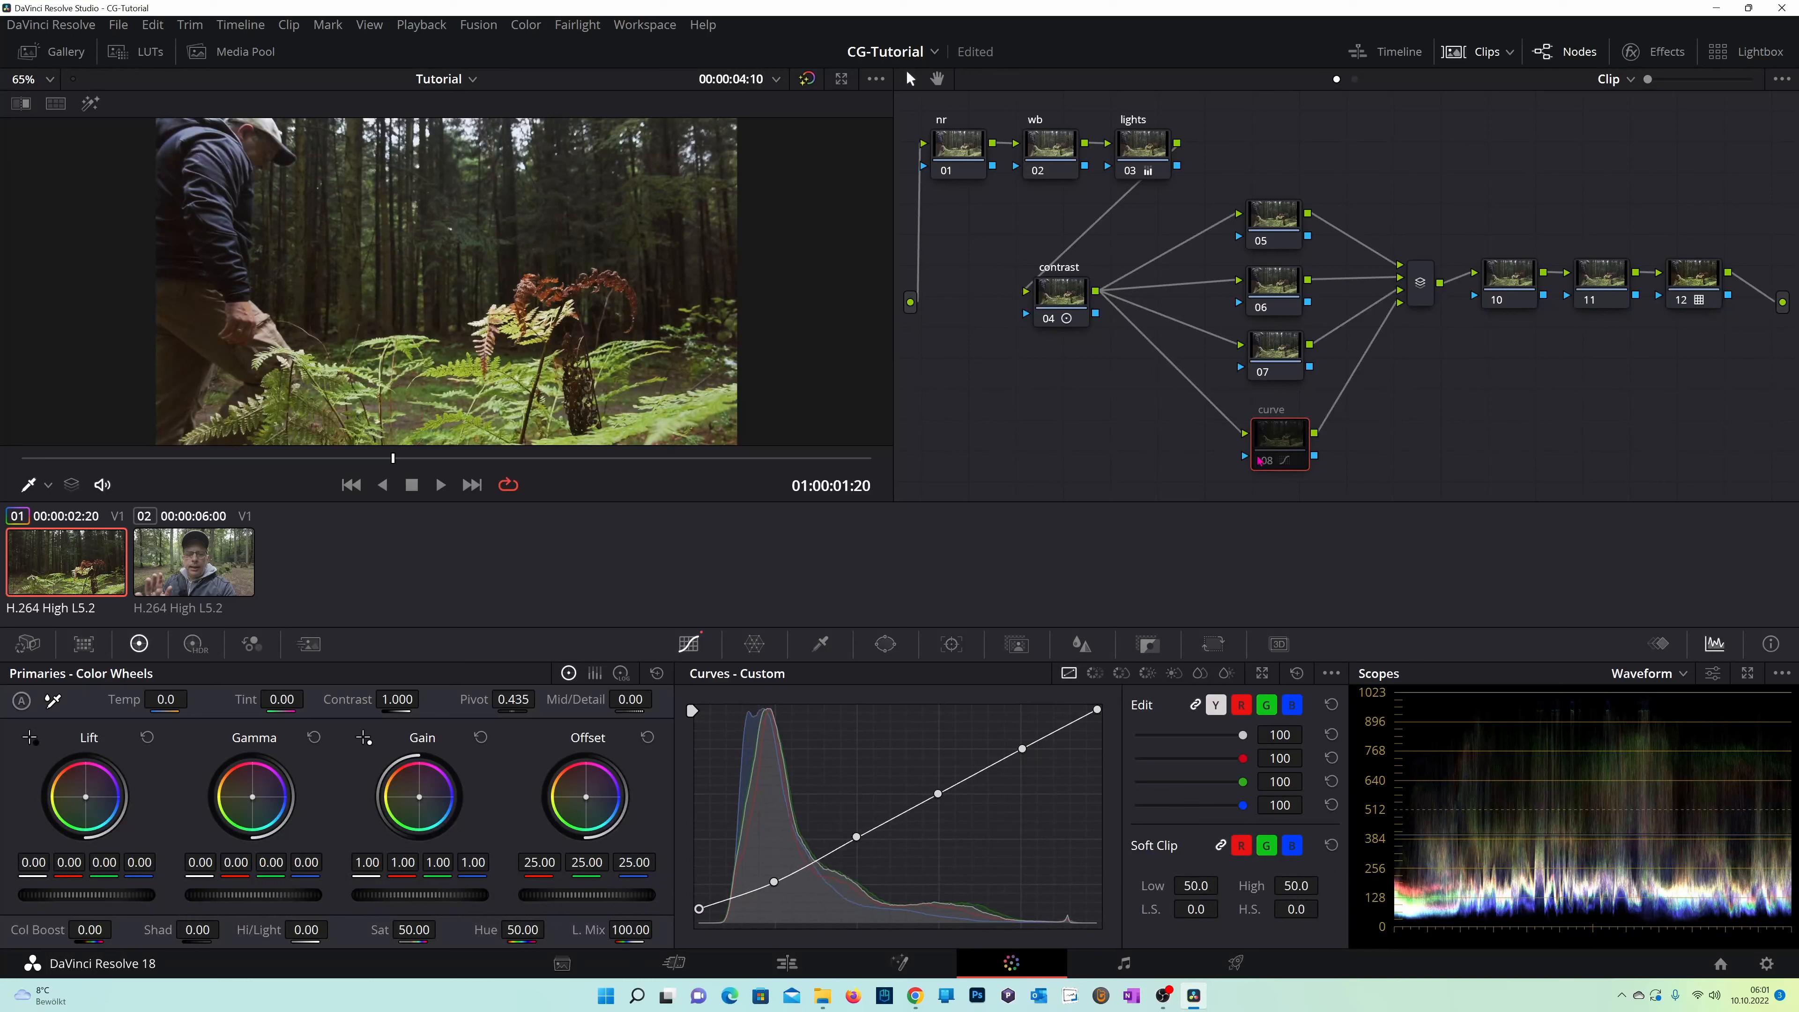
pyautogui.click(1260, 460)
pyautogui.click(1259, 460)
pyautogui.click(1260, 460)
pyautogui.click(1260, 460)
pyautogui.click(1260, 460)
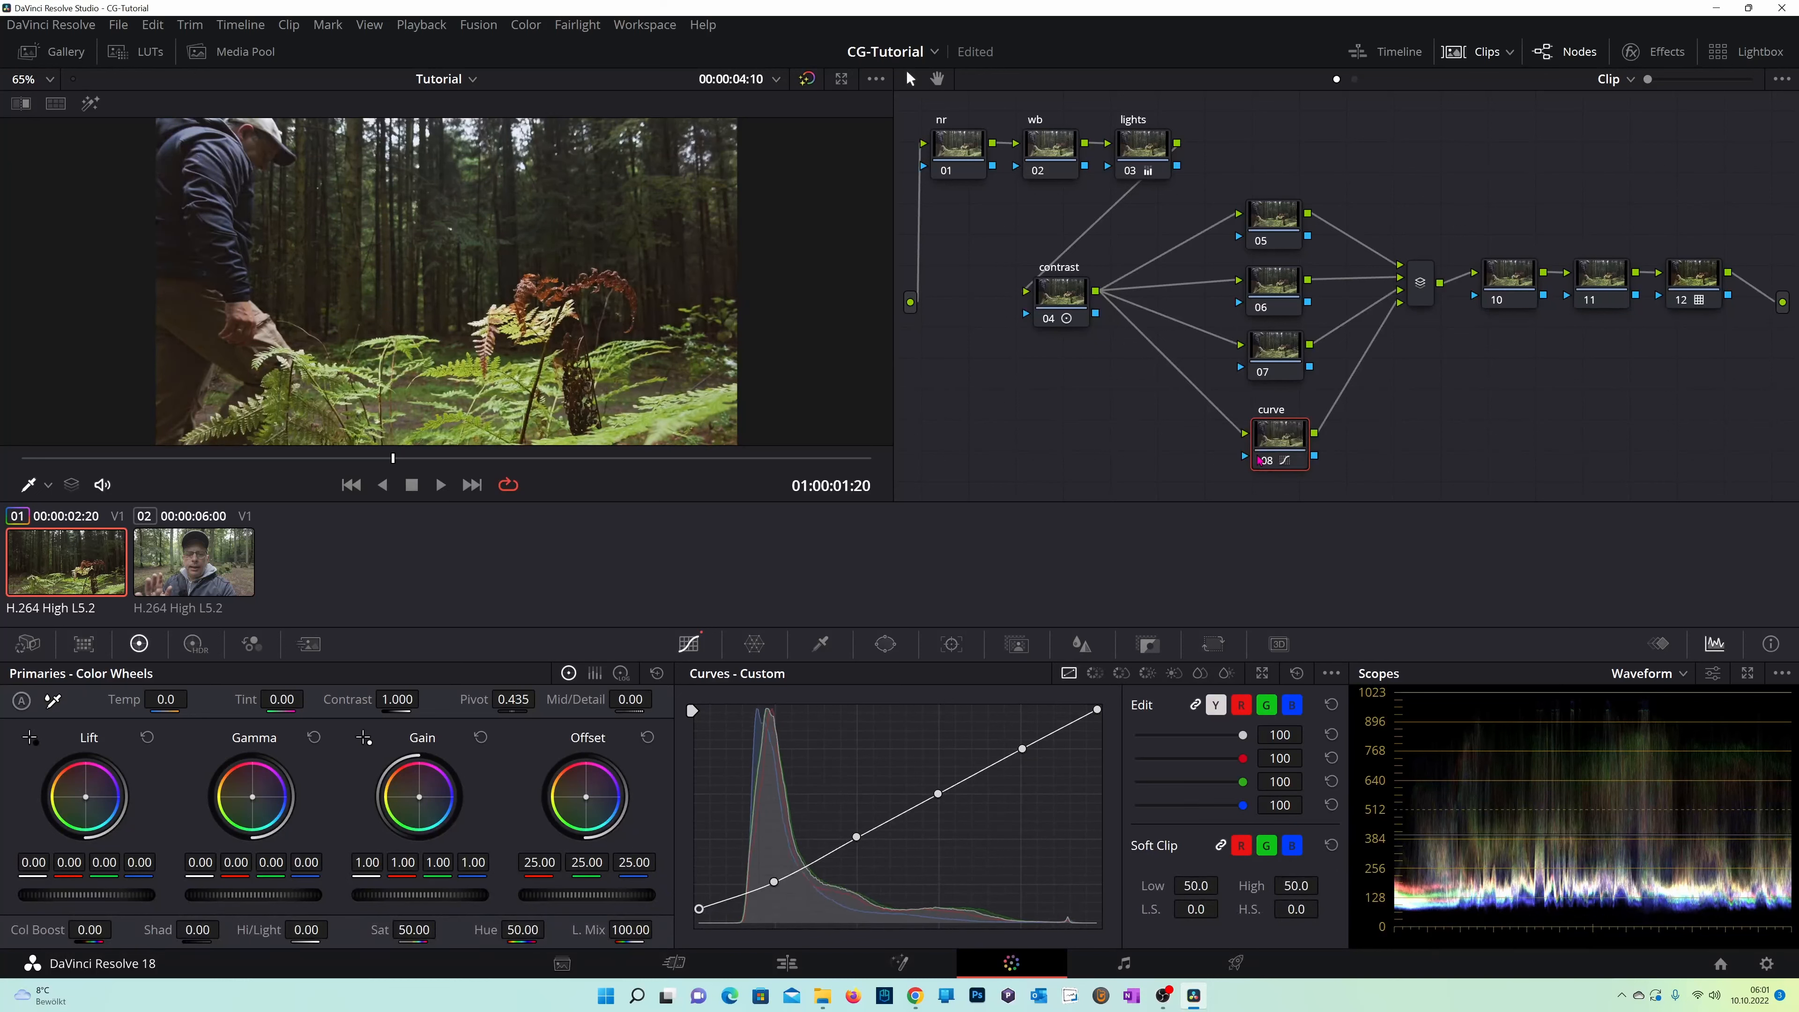
pyautogui.click(1260, 460)
pyautogui.click(1260, 460)
# Label node 05 "hueVsHue".
pyautogui.click(1269, 232)
pyautogui.moveTo(1269, 232); pyautogui.dragTo(1271, 232)
pyautogui.press('F2')
pyautogui.write('hueVs')
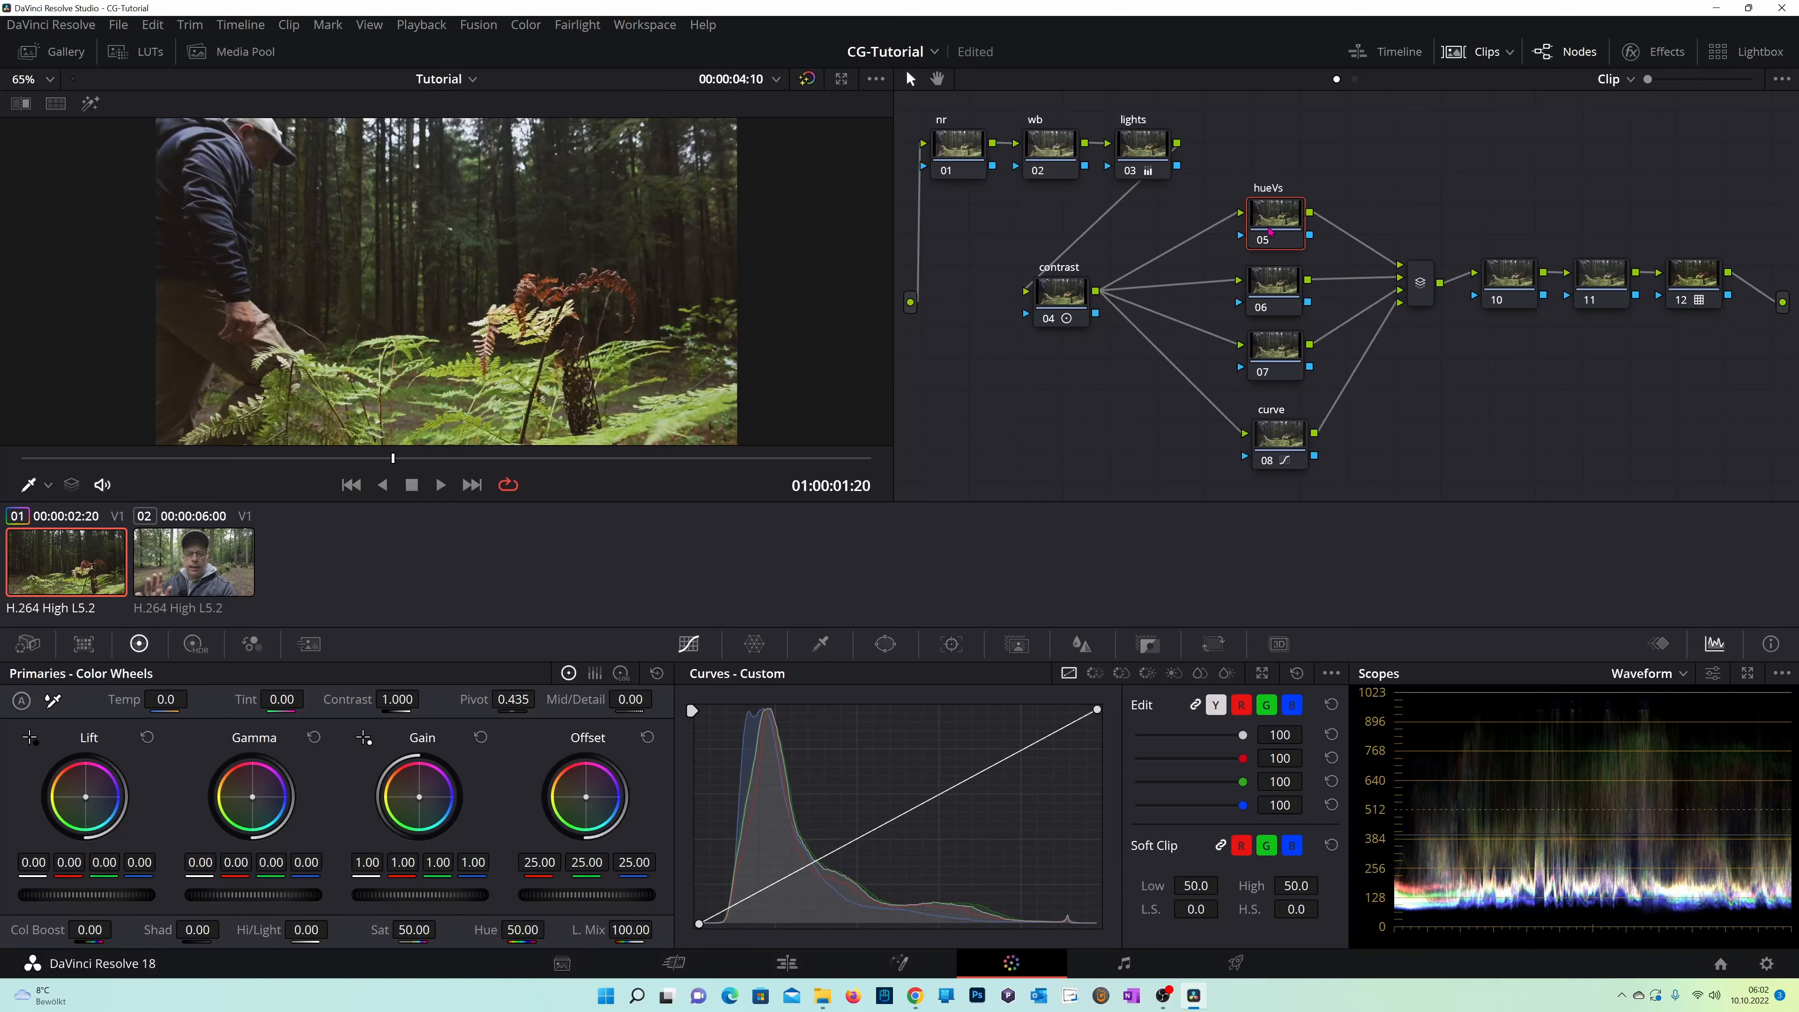
pyautogui.write('Hue')
# On node 05's Hue Vs Hue curve, add color points across the hue range and set Hue Rotate to 8.80 for yellow and -11.05 for green.
pyautogui.click(1095, 673)
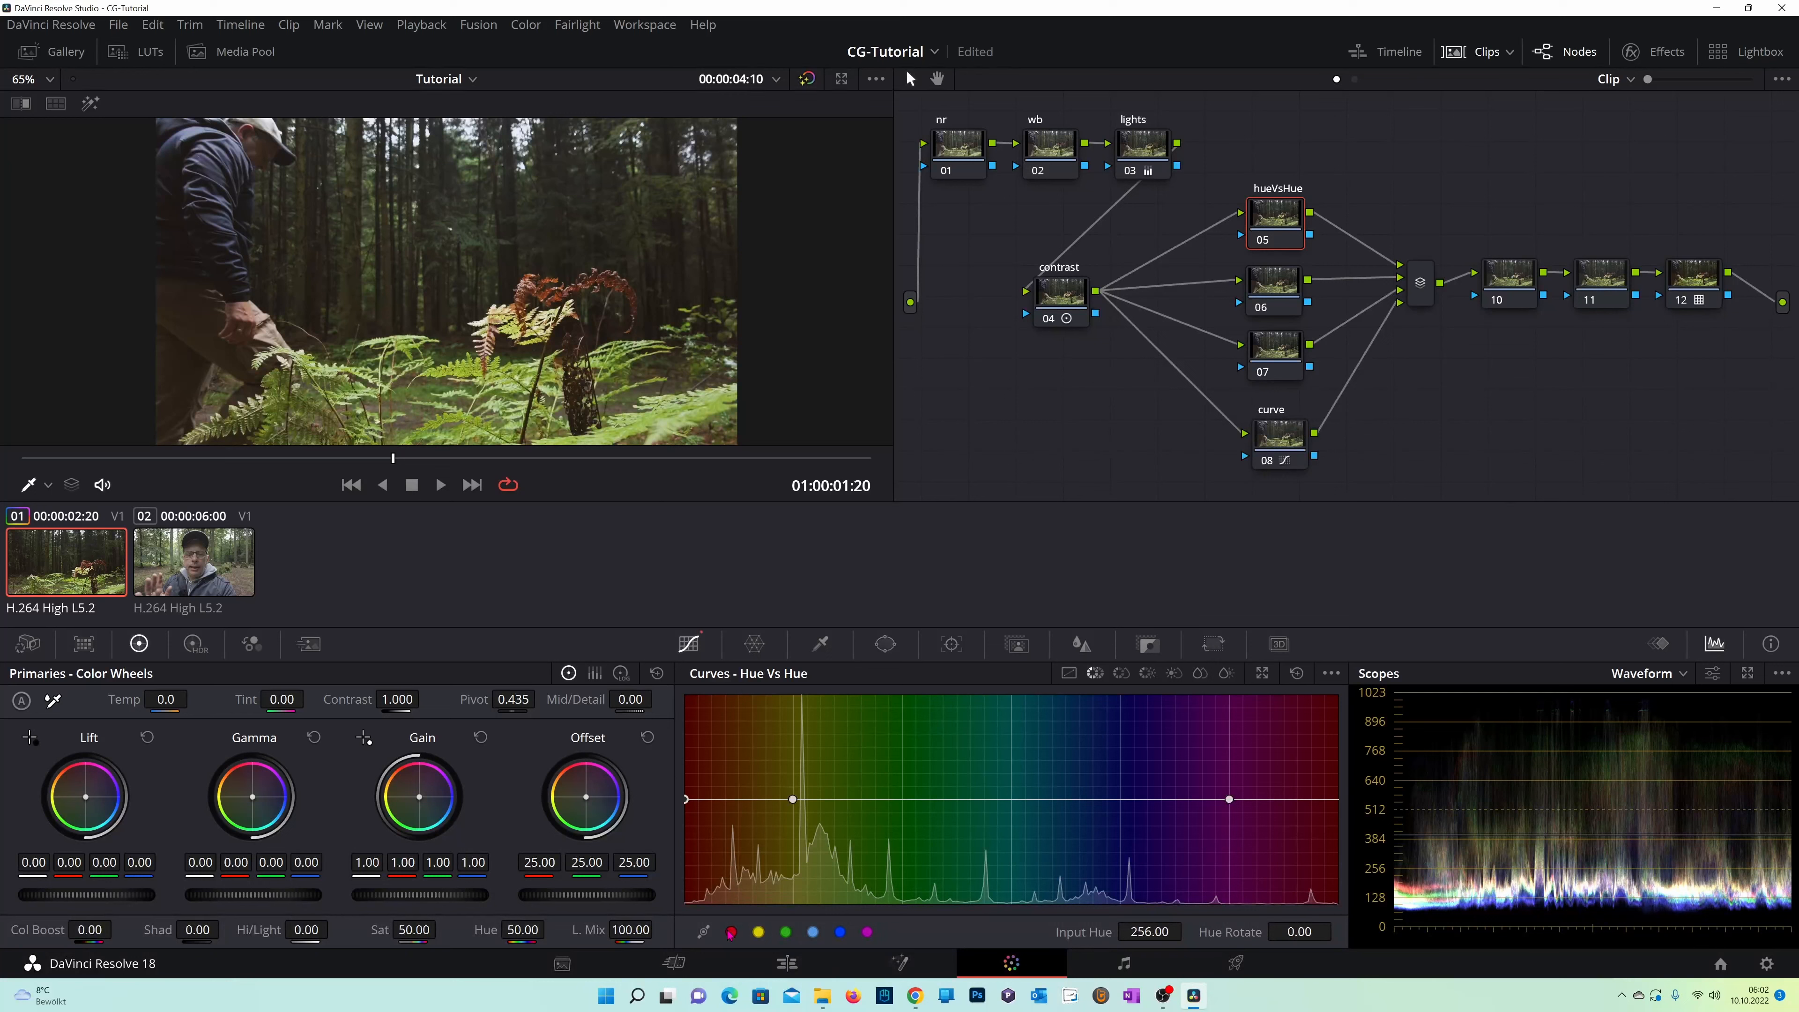
pyautogui.click(786, 932)
pyautogui.click(813, 932)
pyautogui.click(759, 933)
pyautogui.moveTo(1300, 932); pyautogui.dragTo(1341, 932)
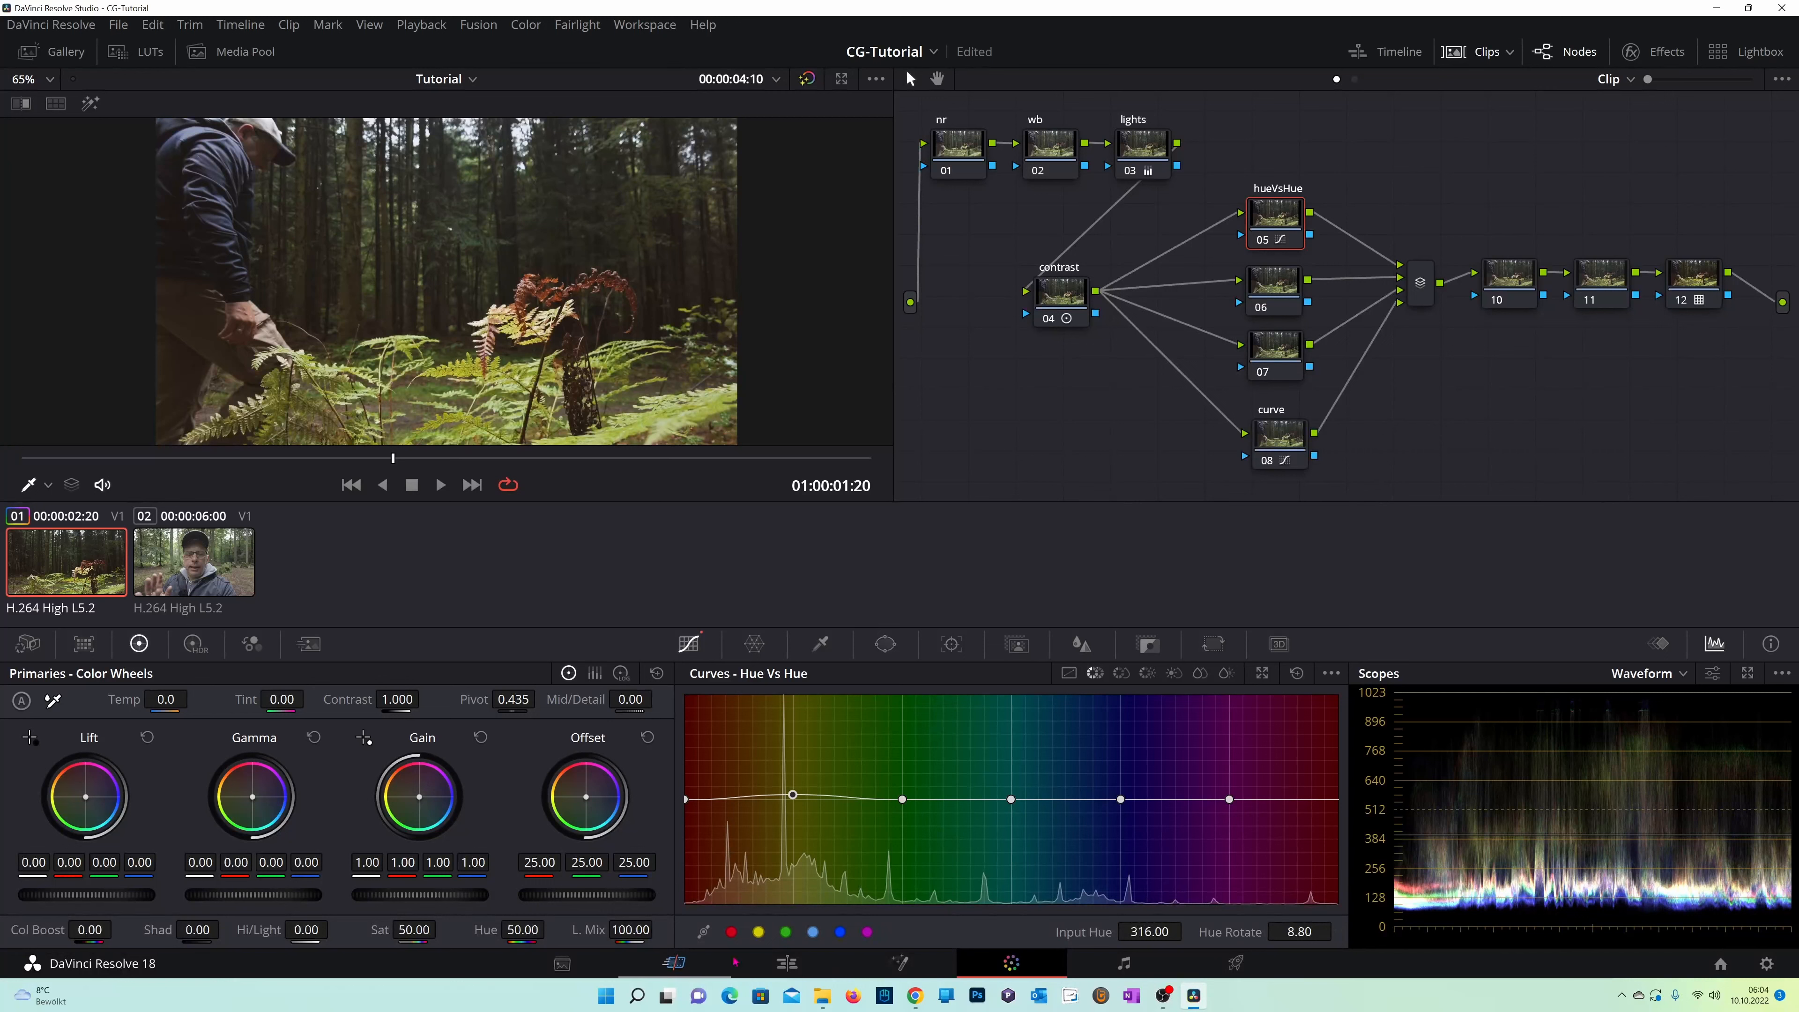
pyautogui.click(786, 933)
pyautogui.moveTo(1311, 933); pyautogui.dragTo(1265, 935)
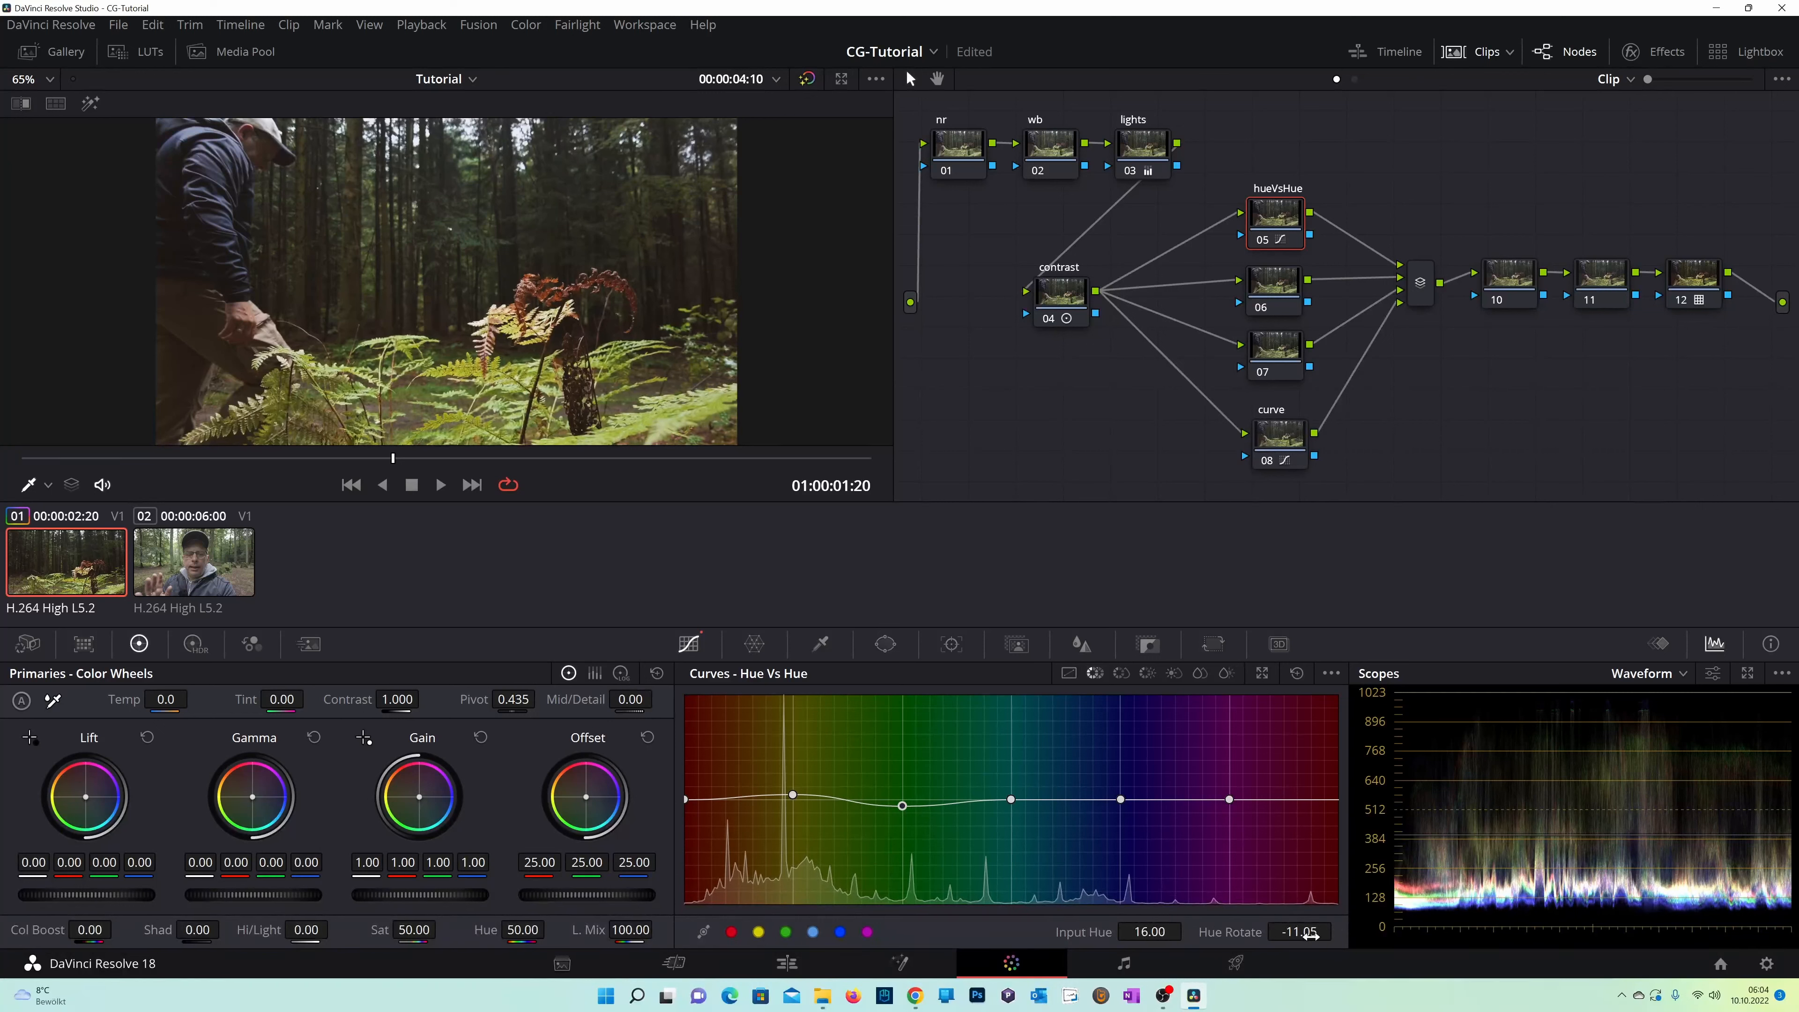
# Toggle the hueVsHue node off and on repeatedly to compare the image with and without its hue shifts.
pyautogui.click(1260, 240)
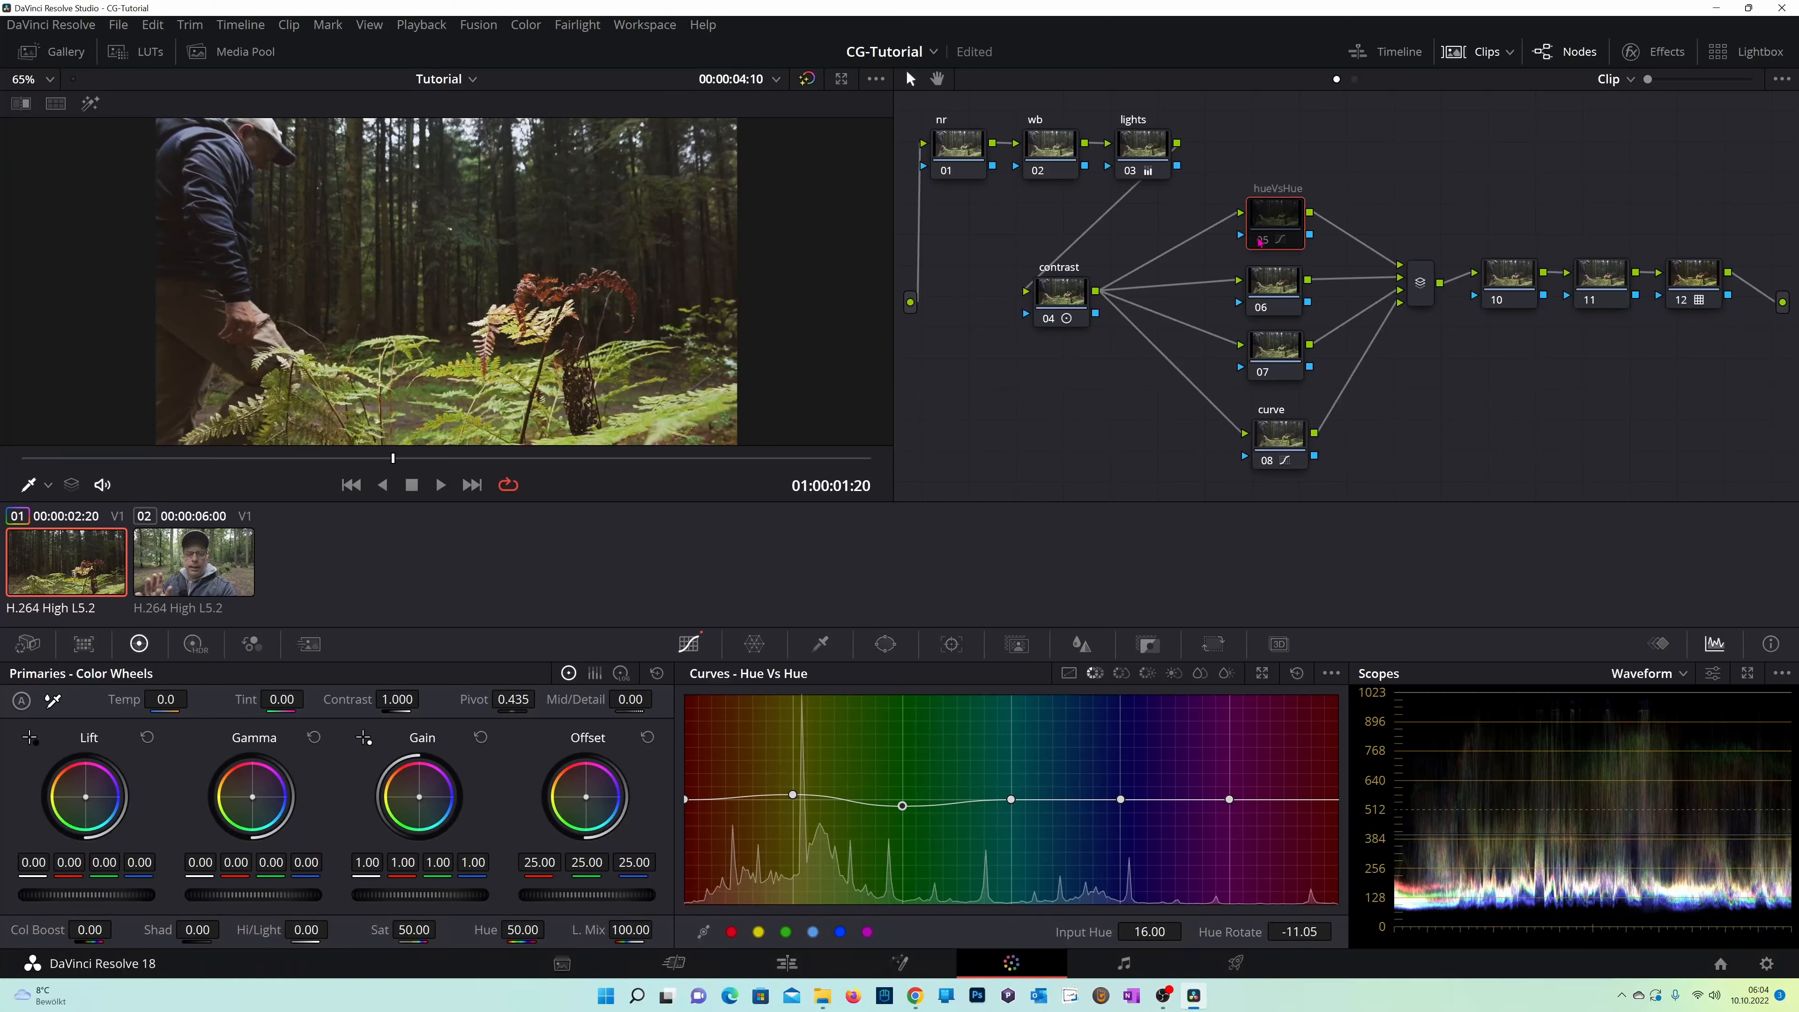
pyautogui.click(1260, 240)
pyautogui.click(1261, 240)
pyautogui.click(1261, 240)
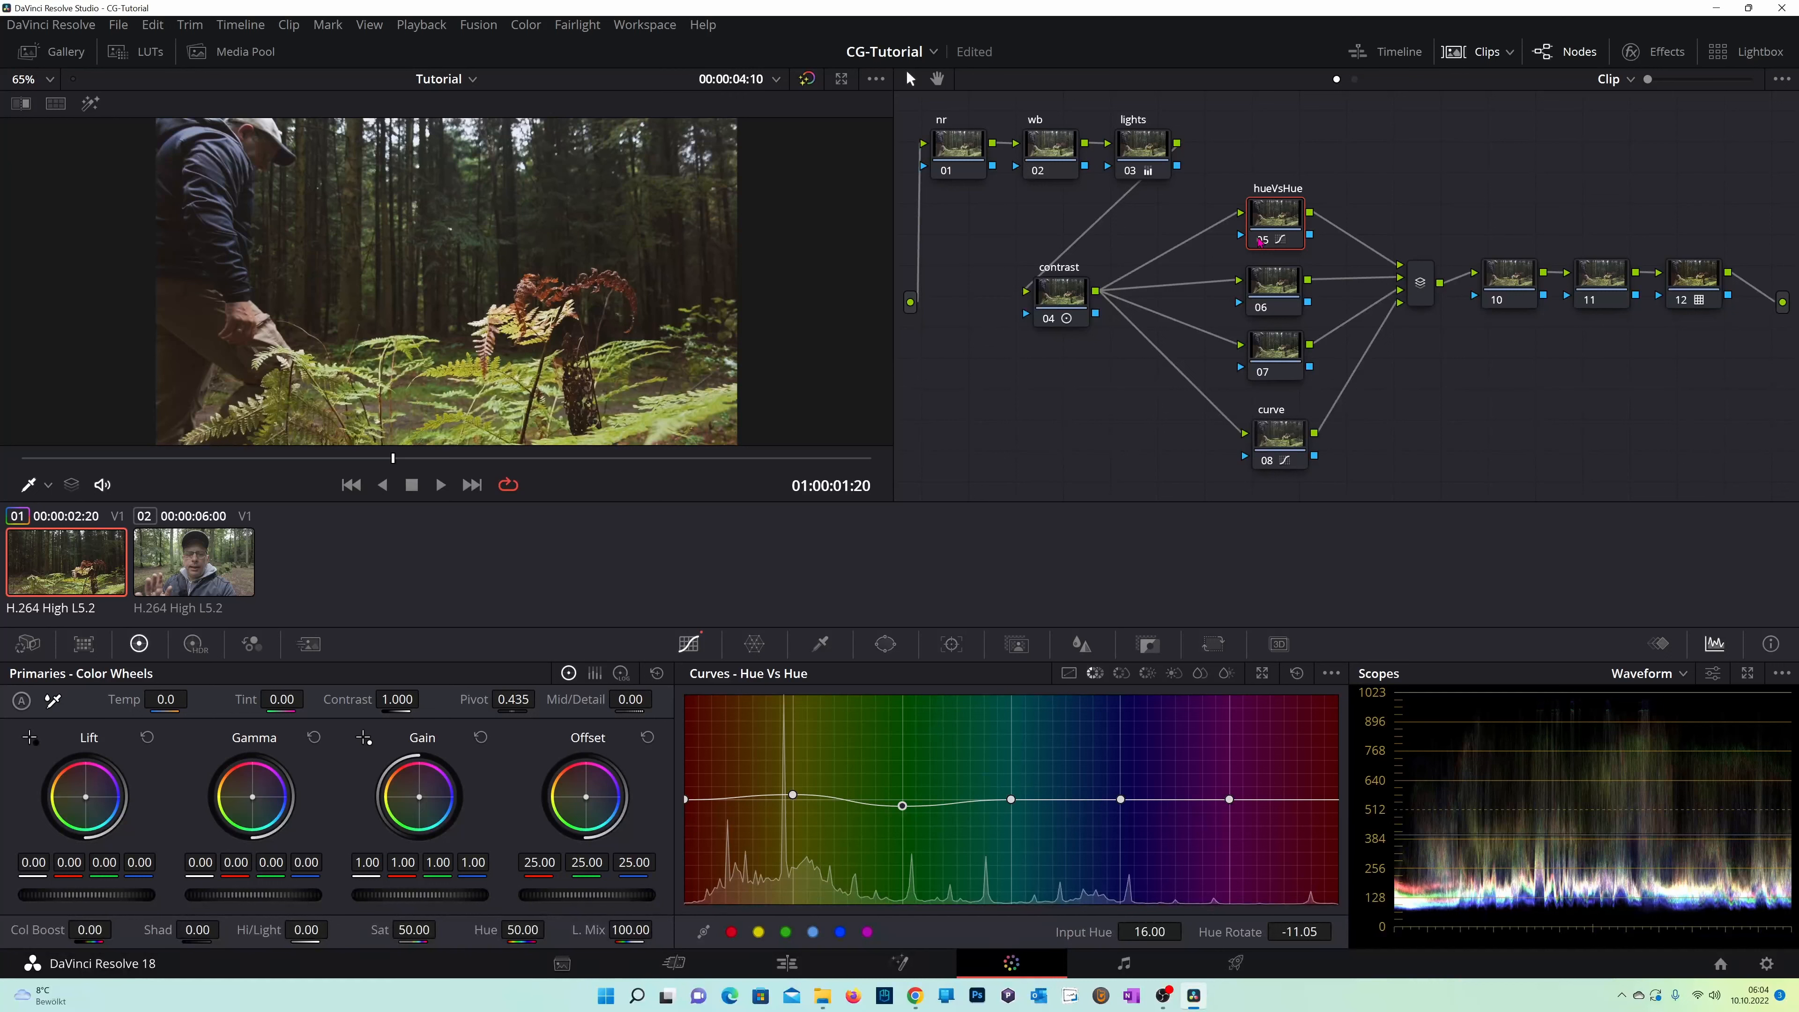
pyautogui.click(1261, 241)
pyautogui.click(1260, 240)
pyautogui.click(1261, 241)
pyautogui.click(1260, 240)
# Label node 06 "huevsSat" and show its Hue Vs Sat curve.
pyautogui.click(1273, 303)
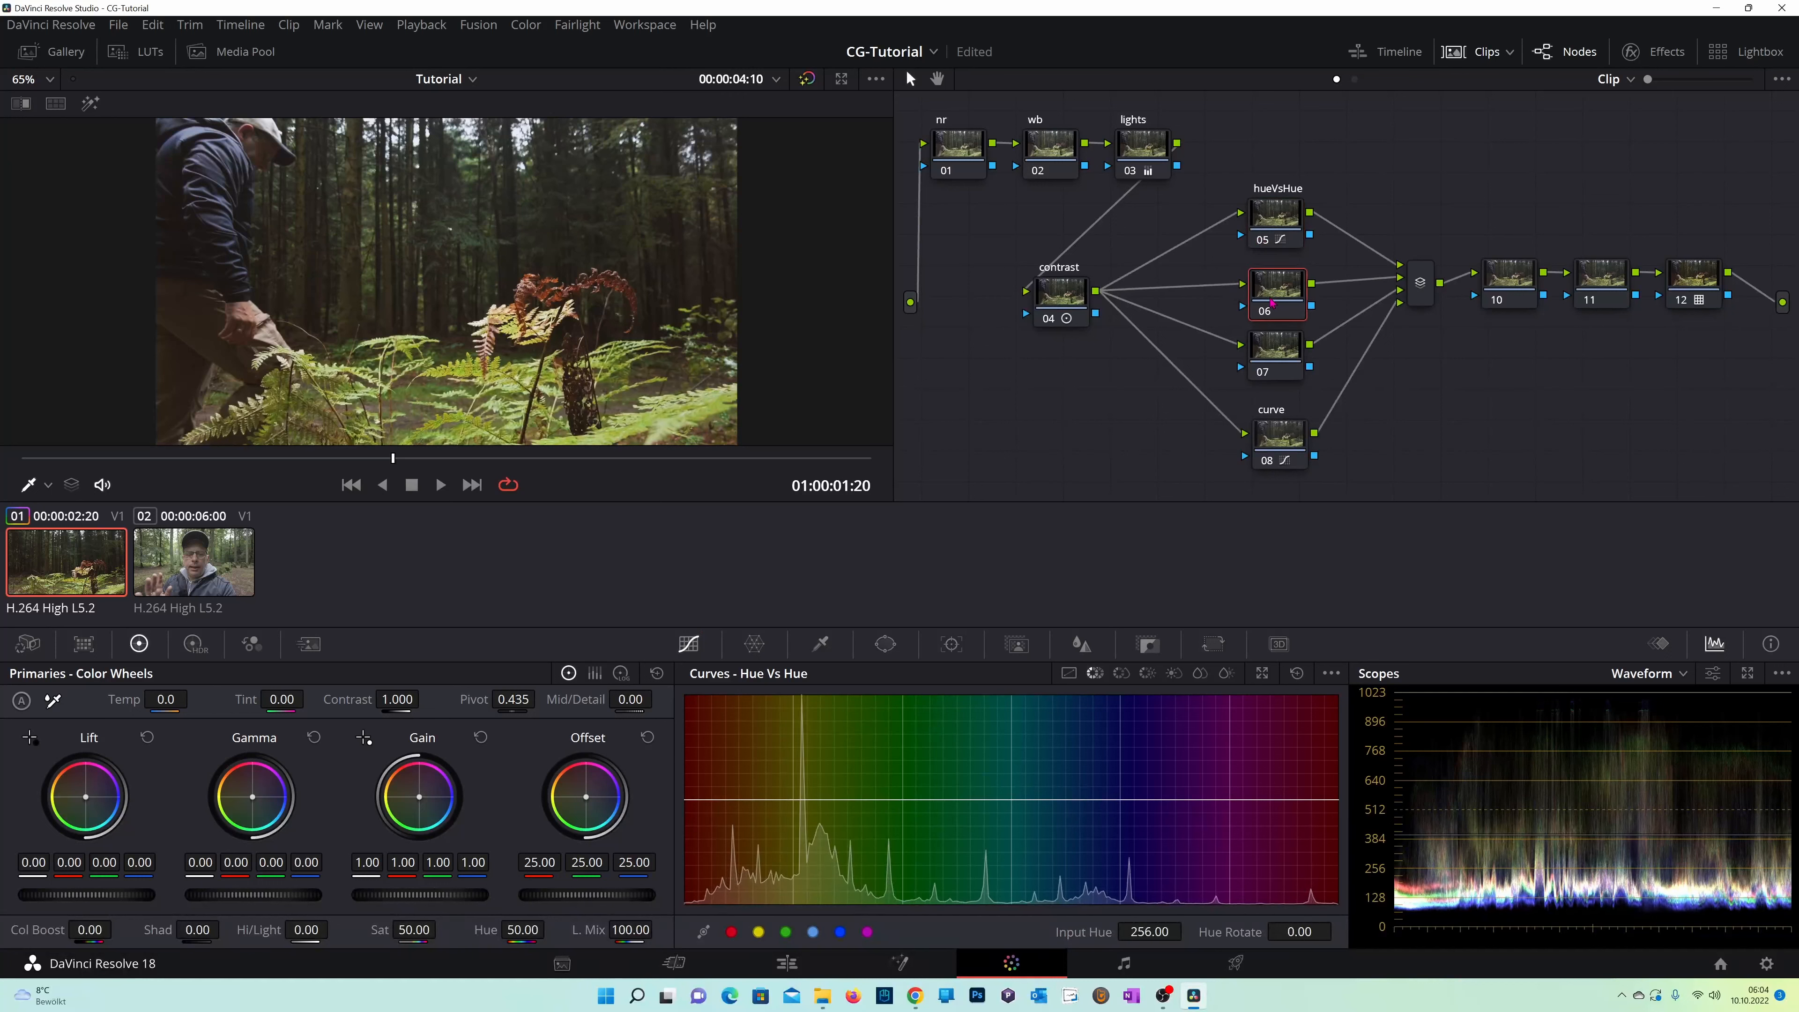
pyautogui.write('huevsSat')
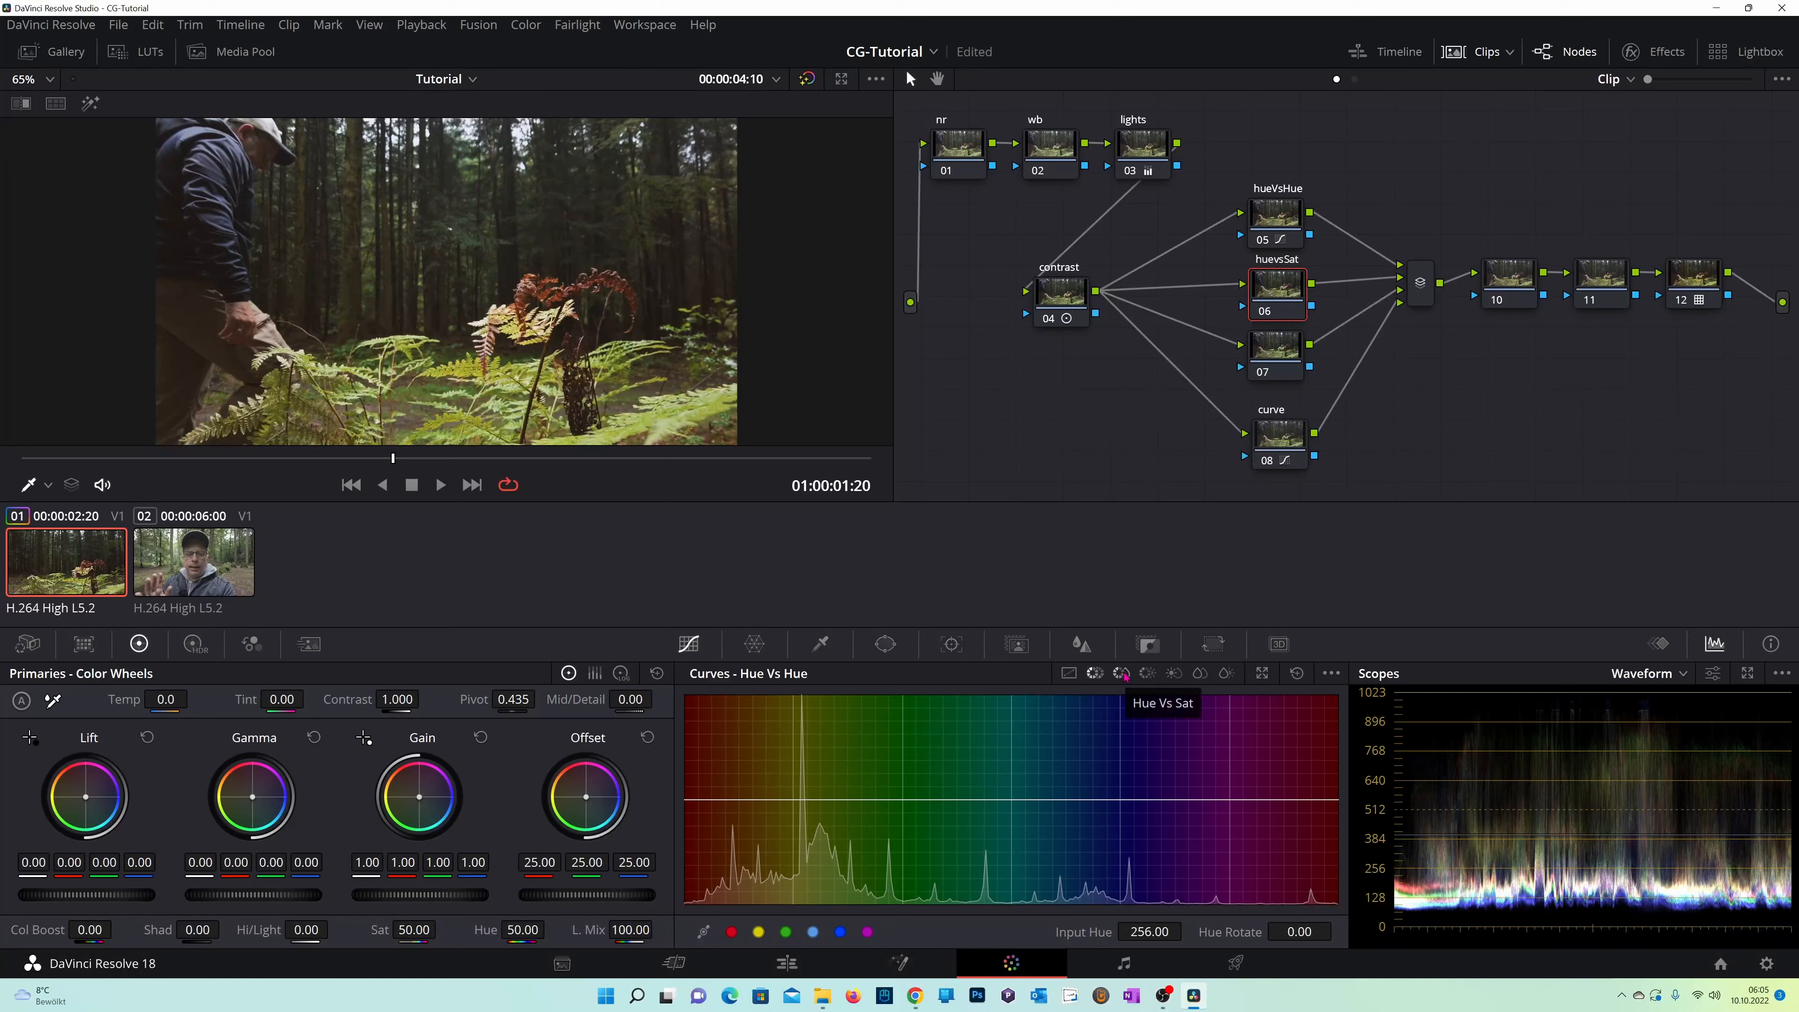
pyautogui.click(1126, 677)
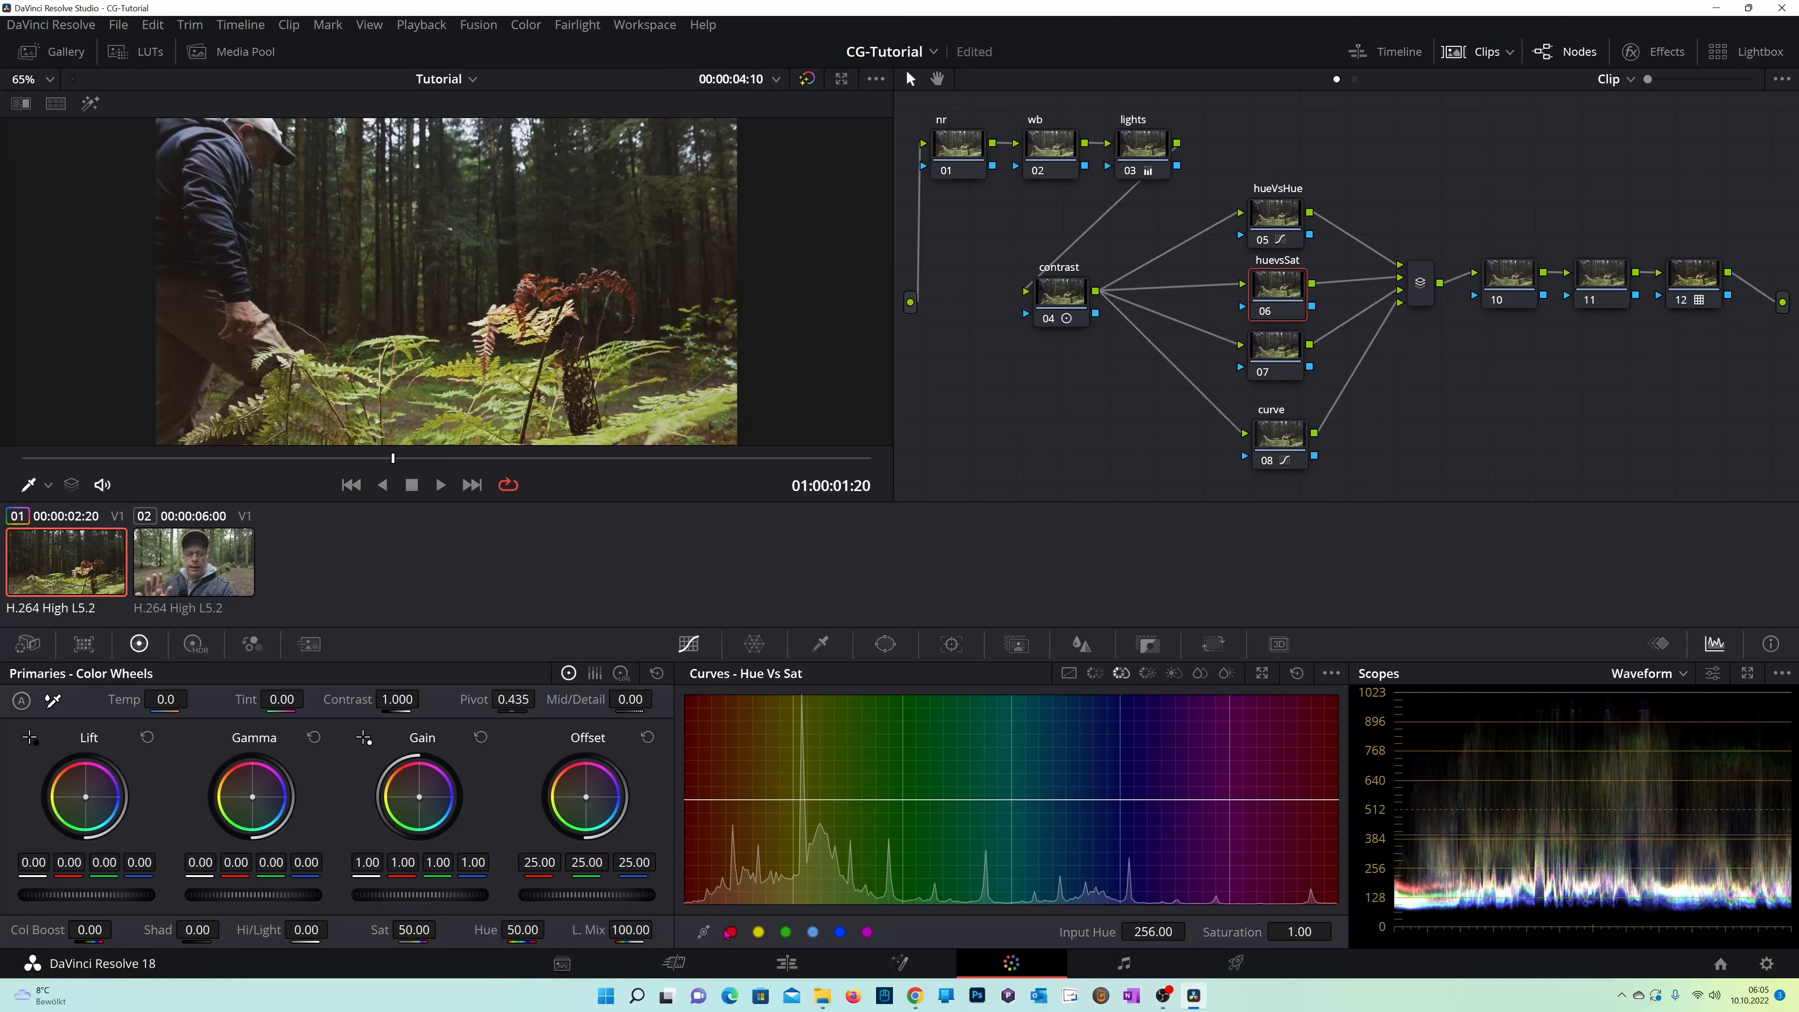
# Add color points across node 06's Hue Vs Sat curve, lower the blue saturation slightly and set the cyan Saturation to 0.60.
pyautogui.click(733, 932)
pyautogui.click(758, 932)
pyautogui.click(786, 932)
pyautogui.click(813, 932)
pyautogui.click(840, 932)
pyautogui.click(842, 936)
pyautogui.moveTo(1307, 932); pyautogui.dragTo(1285, 933)
pyautogui.click(813, 932)
pyautogui.moveTo(1311, 934); pyautogui.dragTo(913, 929)
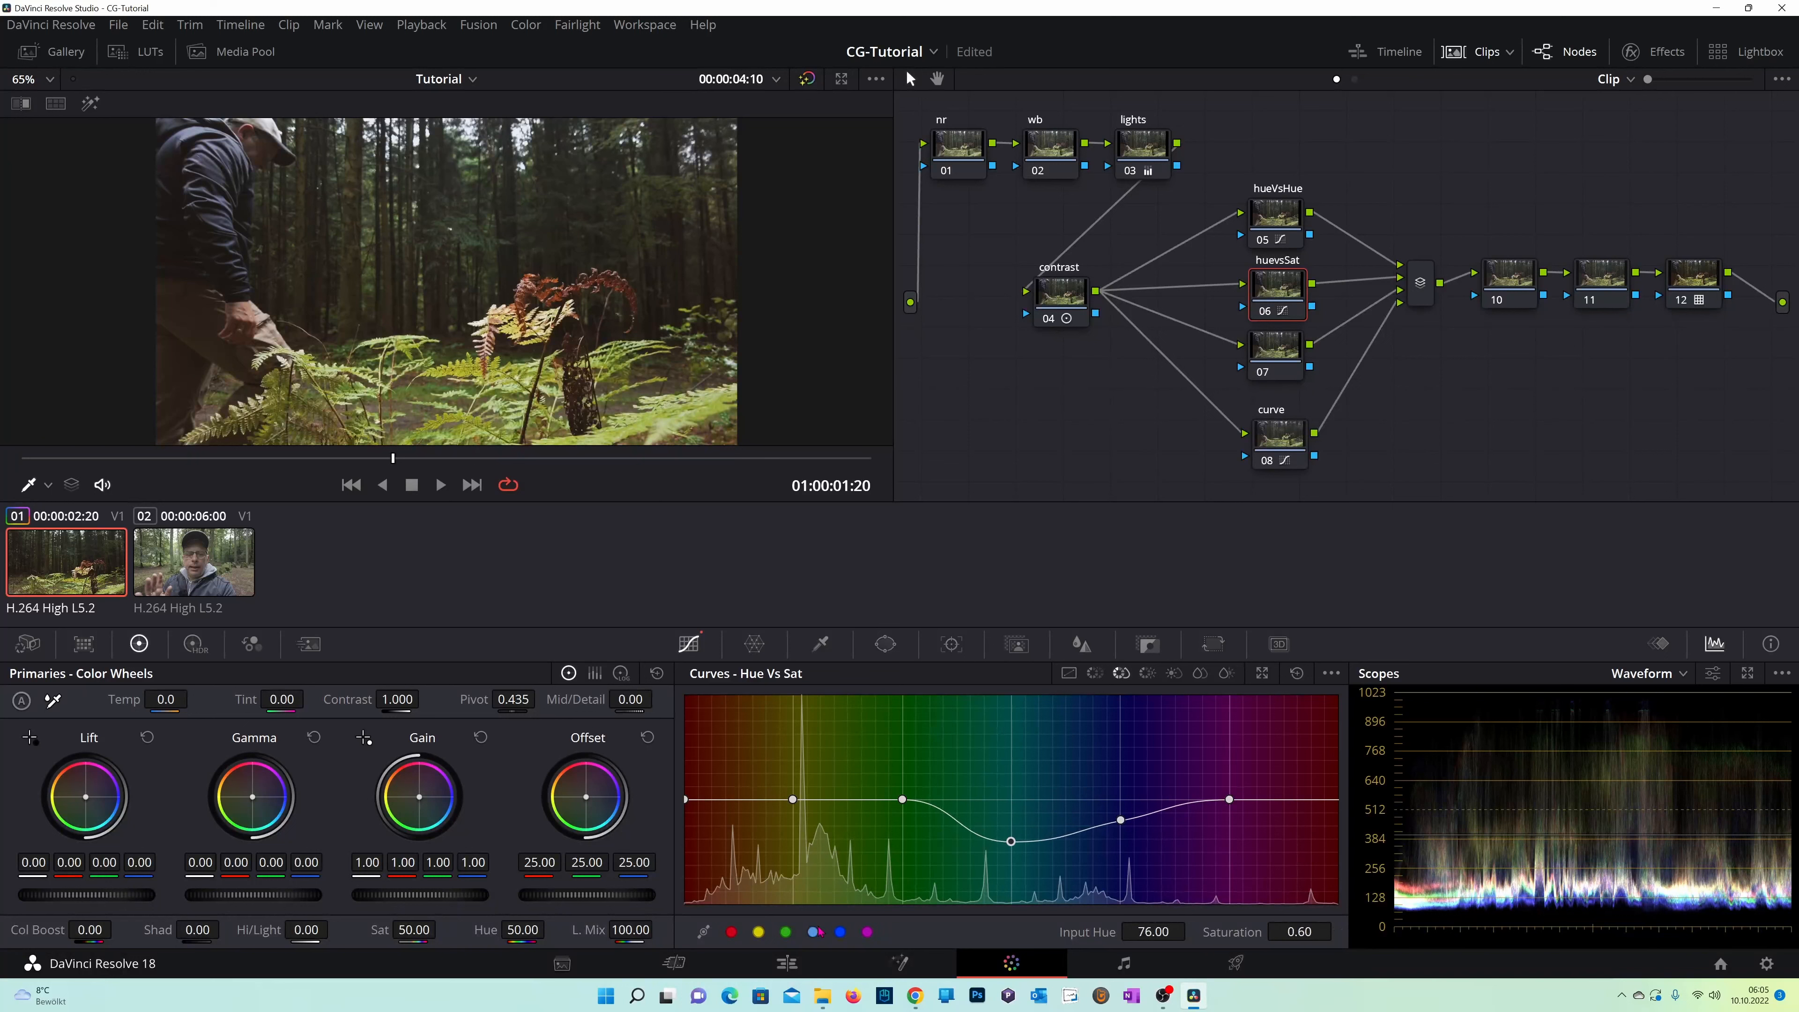
# On the Hue Vs Sat curve, set the green point's Saturation to 0.60 and its Input Hue to 10.00.
pyautogui.click(784, 933)
pyautogui.moveTo(1296, 933); pyautogui.dragTo(1126, 931)
pyautogui.click(758, 932)
pyautogui.click(788, 933)
pyautogui.moveTo(1163, 937); pyautogui.dragTo(1143, 938)
# Toggle the huevsSat node off and on repeatedly to compare the image with and without its saturation changes.
pyautogui.click(1268, 312)
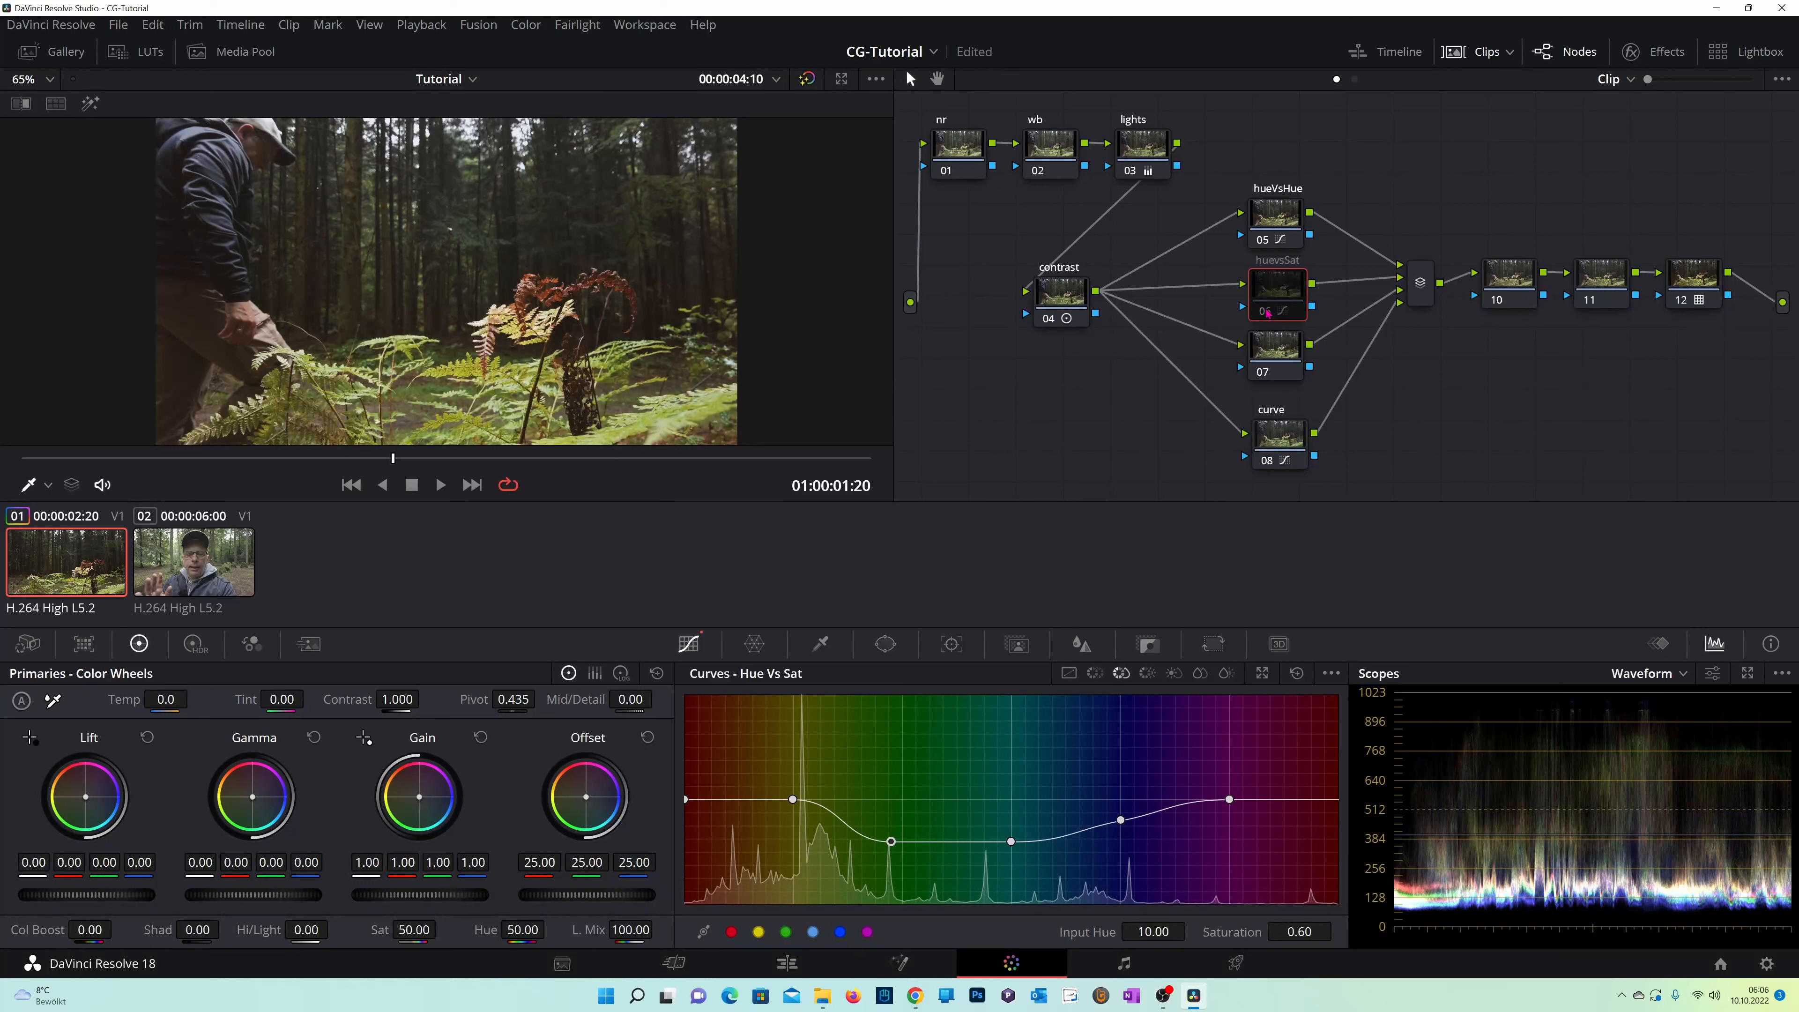
pyautogui.click(1267, 313)
pyautogui.click(1267, 312)
pyautogui.click(1259, 312)
pyautogui.click(1256, 310)
pyautogui.click(1255, 310)
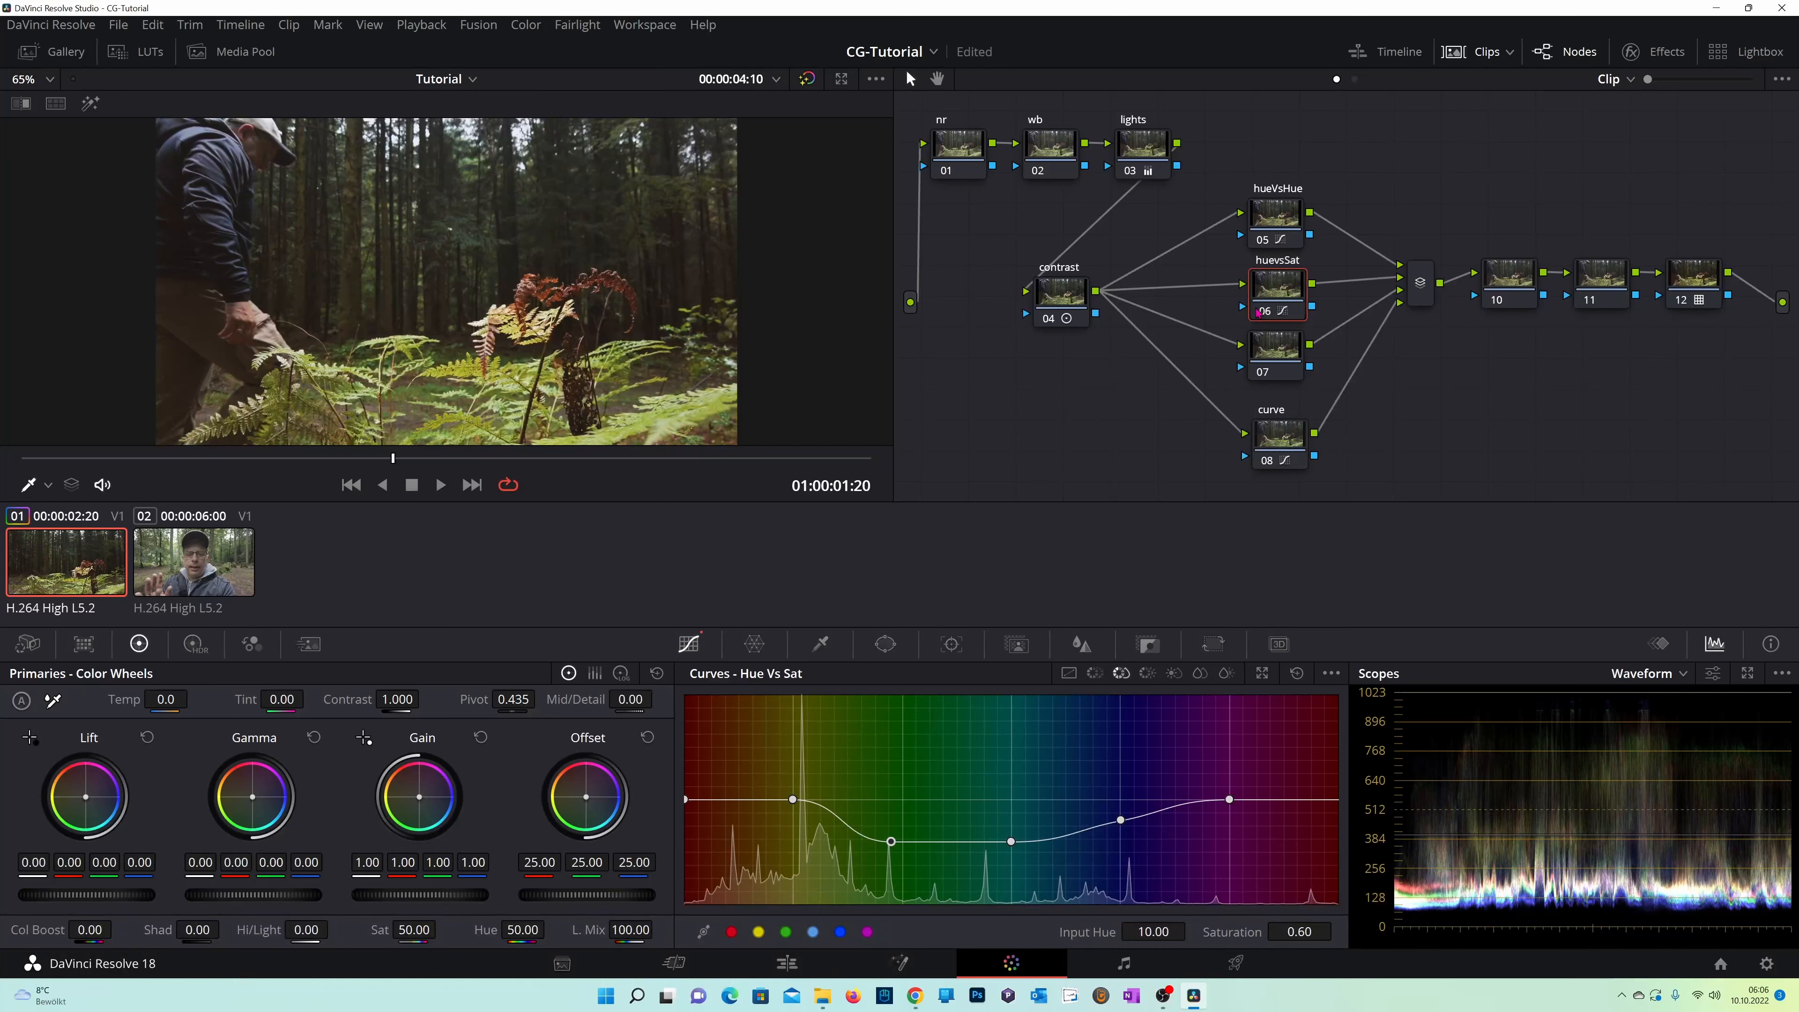
# Move node 07 down slightly and label it "hueVsLum".
pyautogui.moveTo(1270, 361); pyautogui.dragTo(1275, 374)
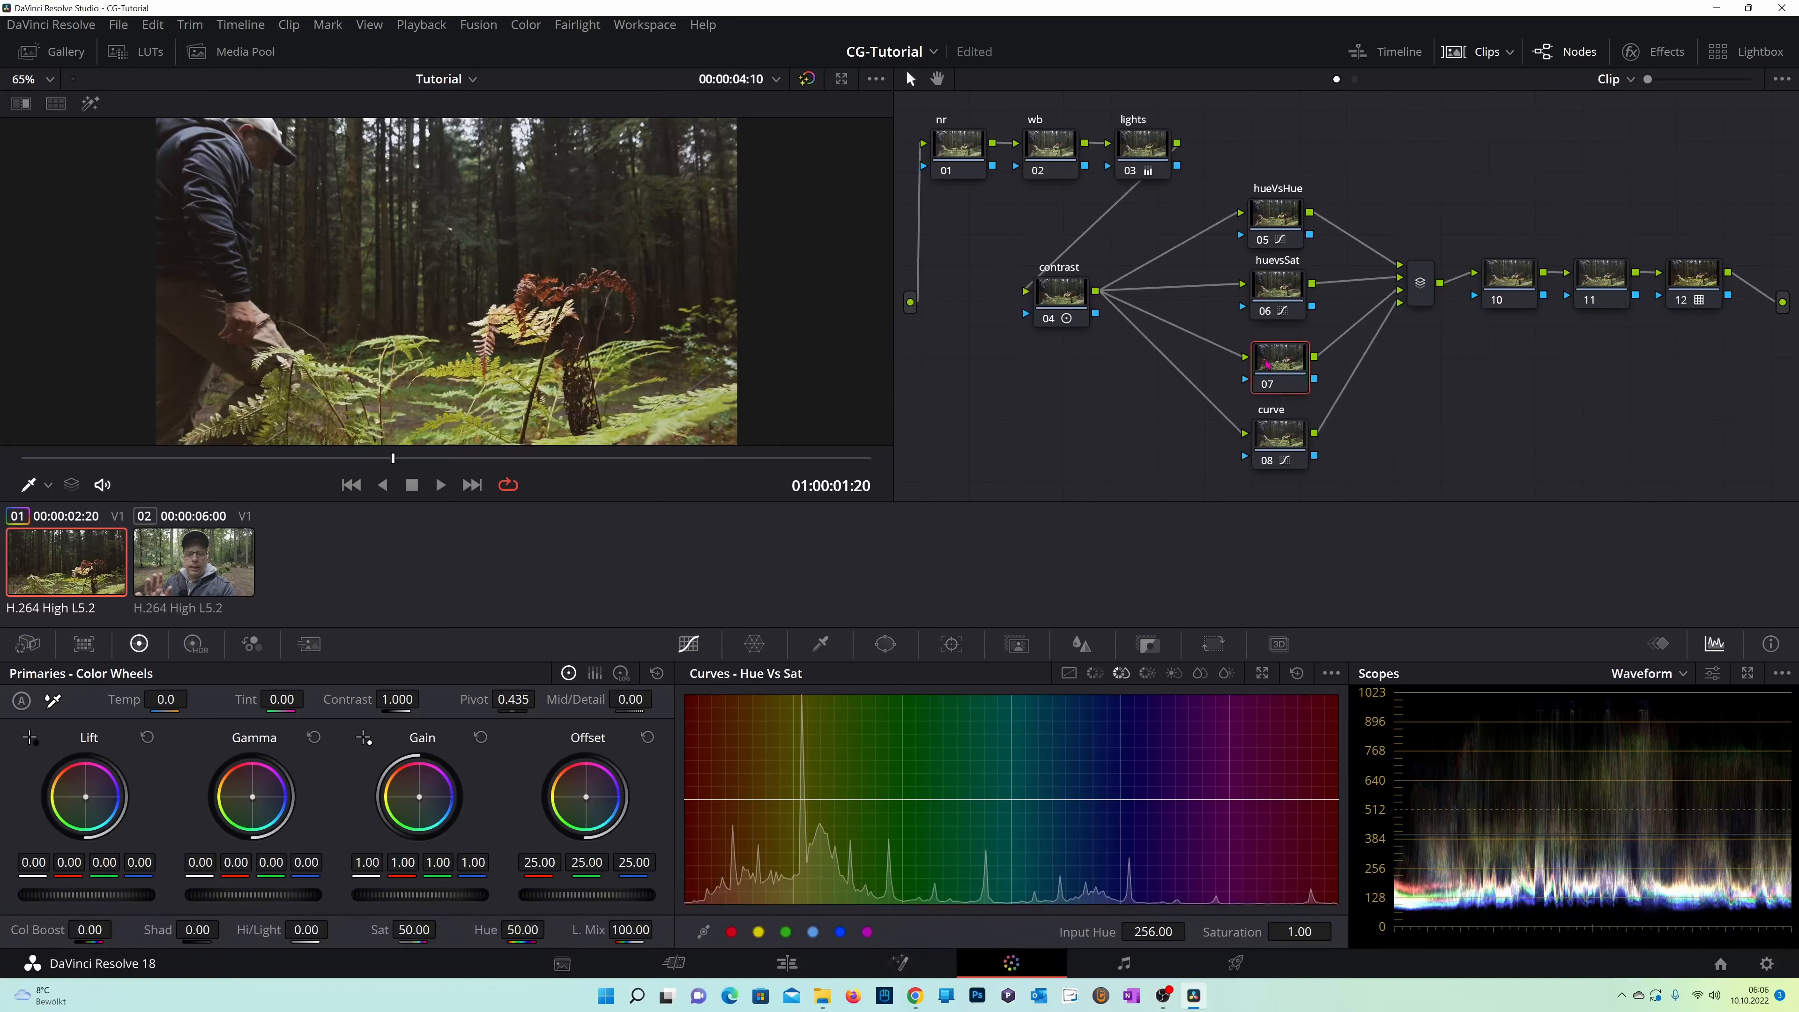
pyautogui.write('hue')
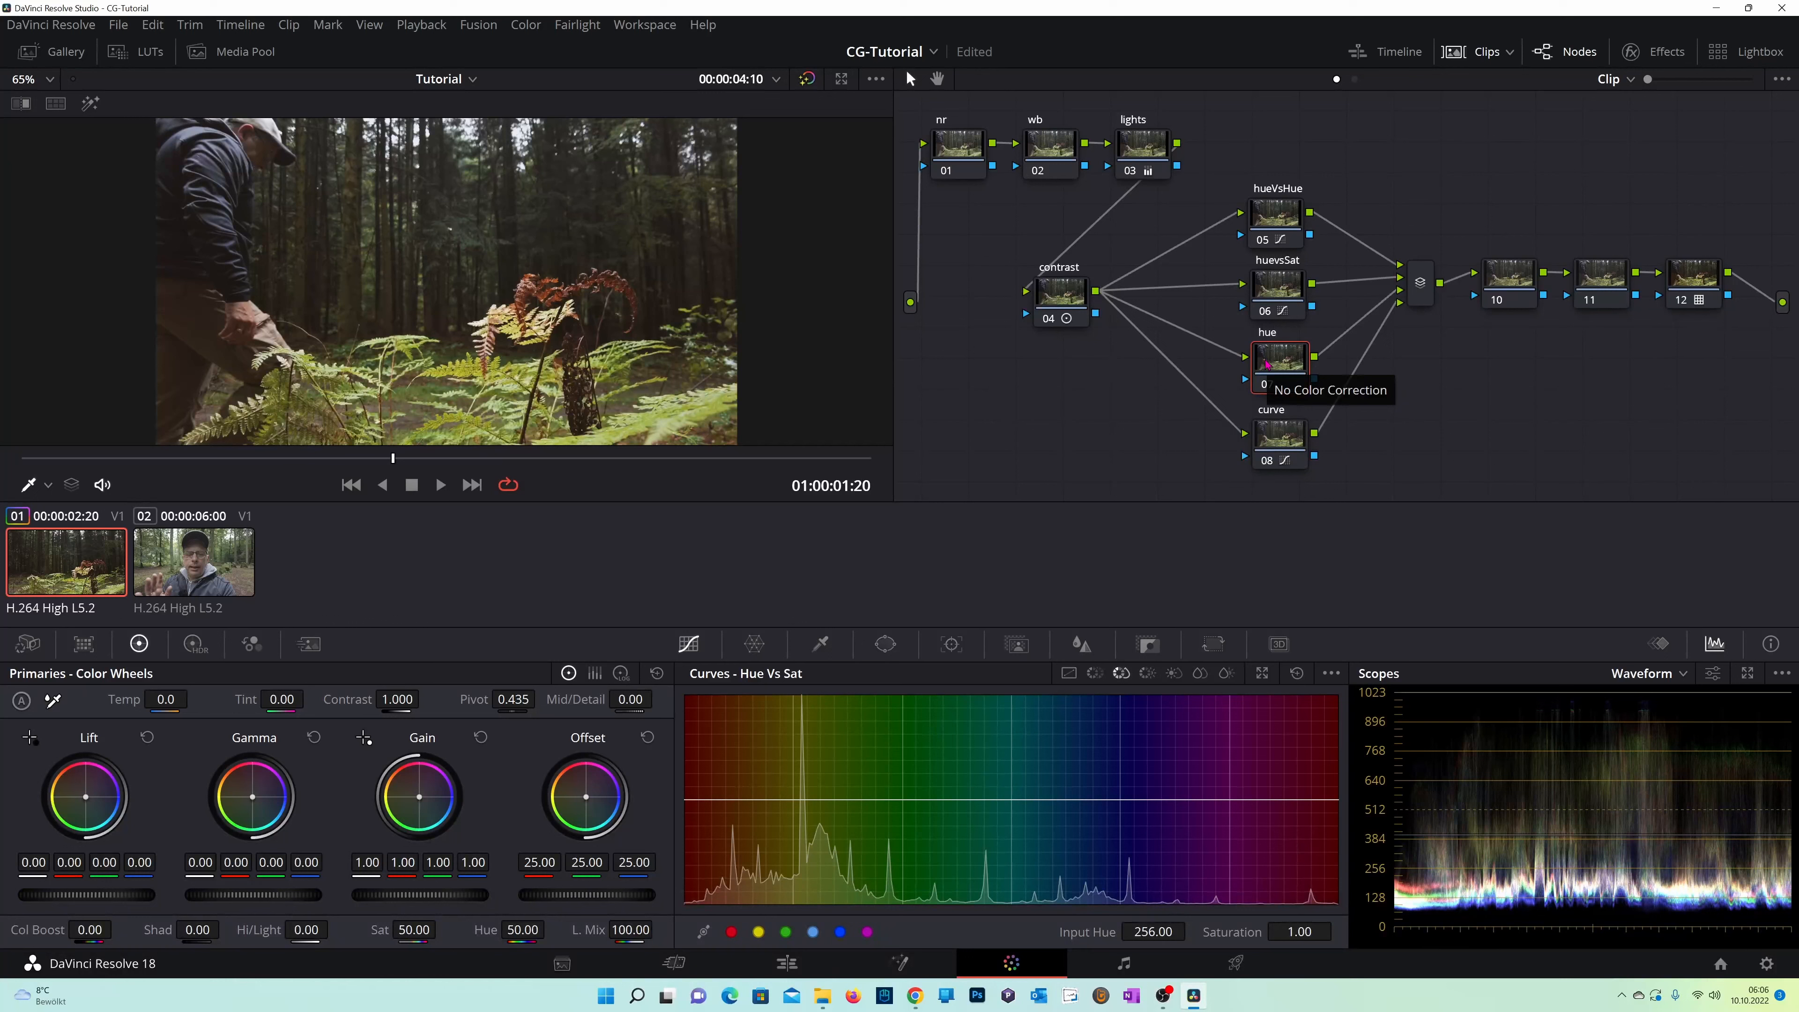
pyautogui.write('VsLum')
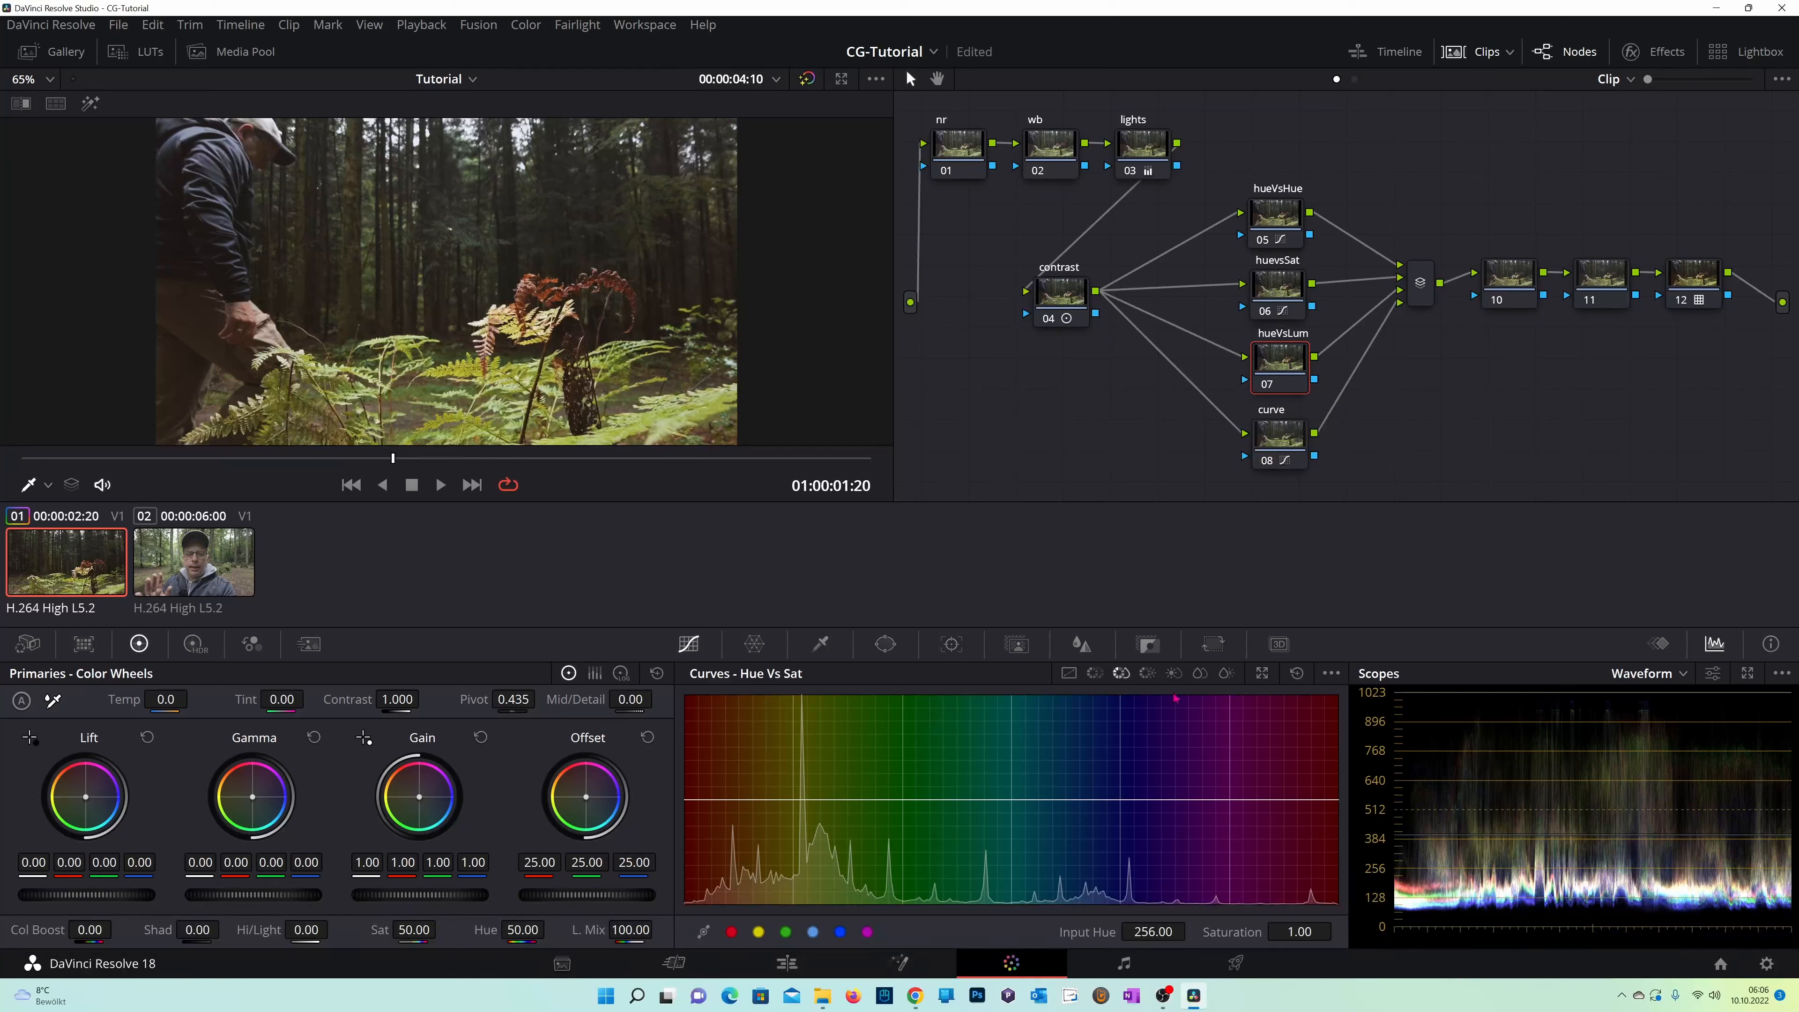
# On node 07's Hue Vs Lum curve, add color points across the hue range and lower the Lum Gain of the blue and cyan points.
pyautogui.click(1148, 674)
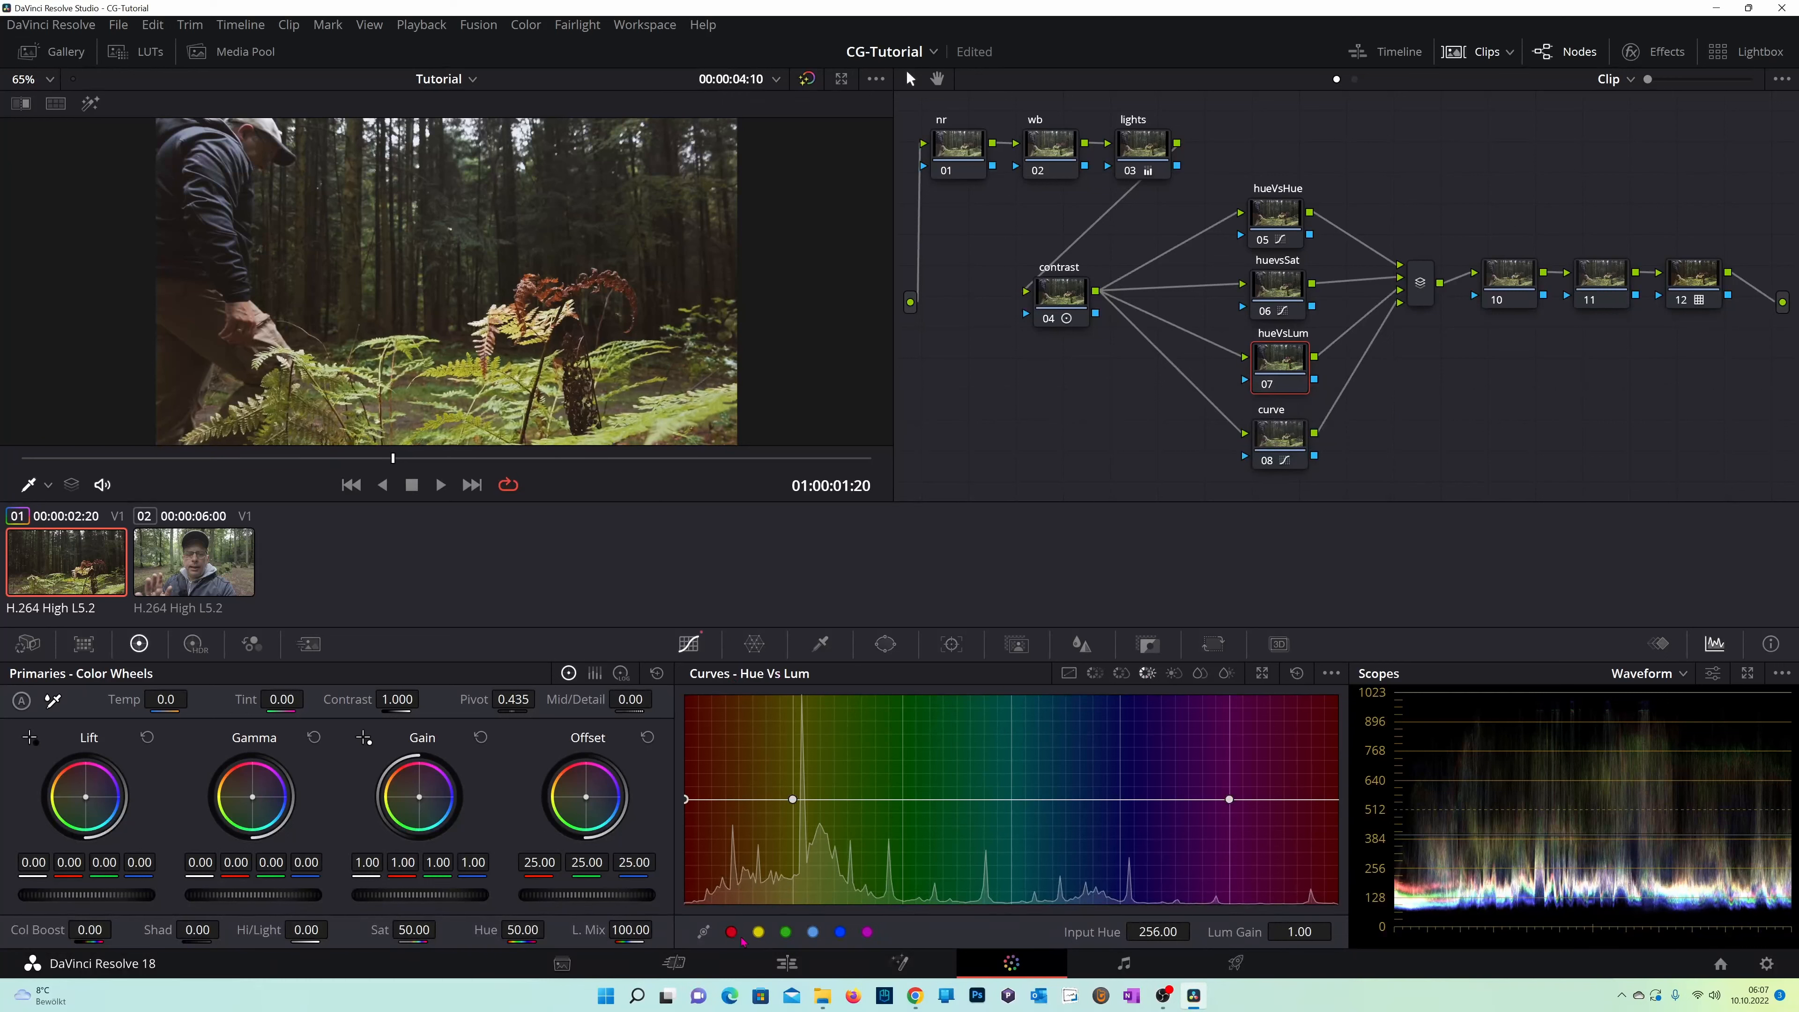
pyautogui.click(785, 932)
pyautogui.click(813, 932)
pyautogui.click(840, 933)
pyautogui.click(867, 932)
pyautogui.click(841, 933)
pyautogui.moveTo(1300, 932); pyautogui.dragTo(1291, 933)
pyautogui.click(812, 932)
pyautogui.moveTo(1299, 932); pyautogui.dragTo(1289, 932)
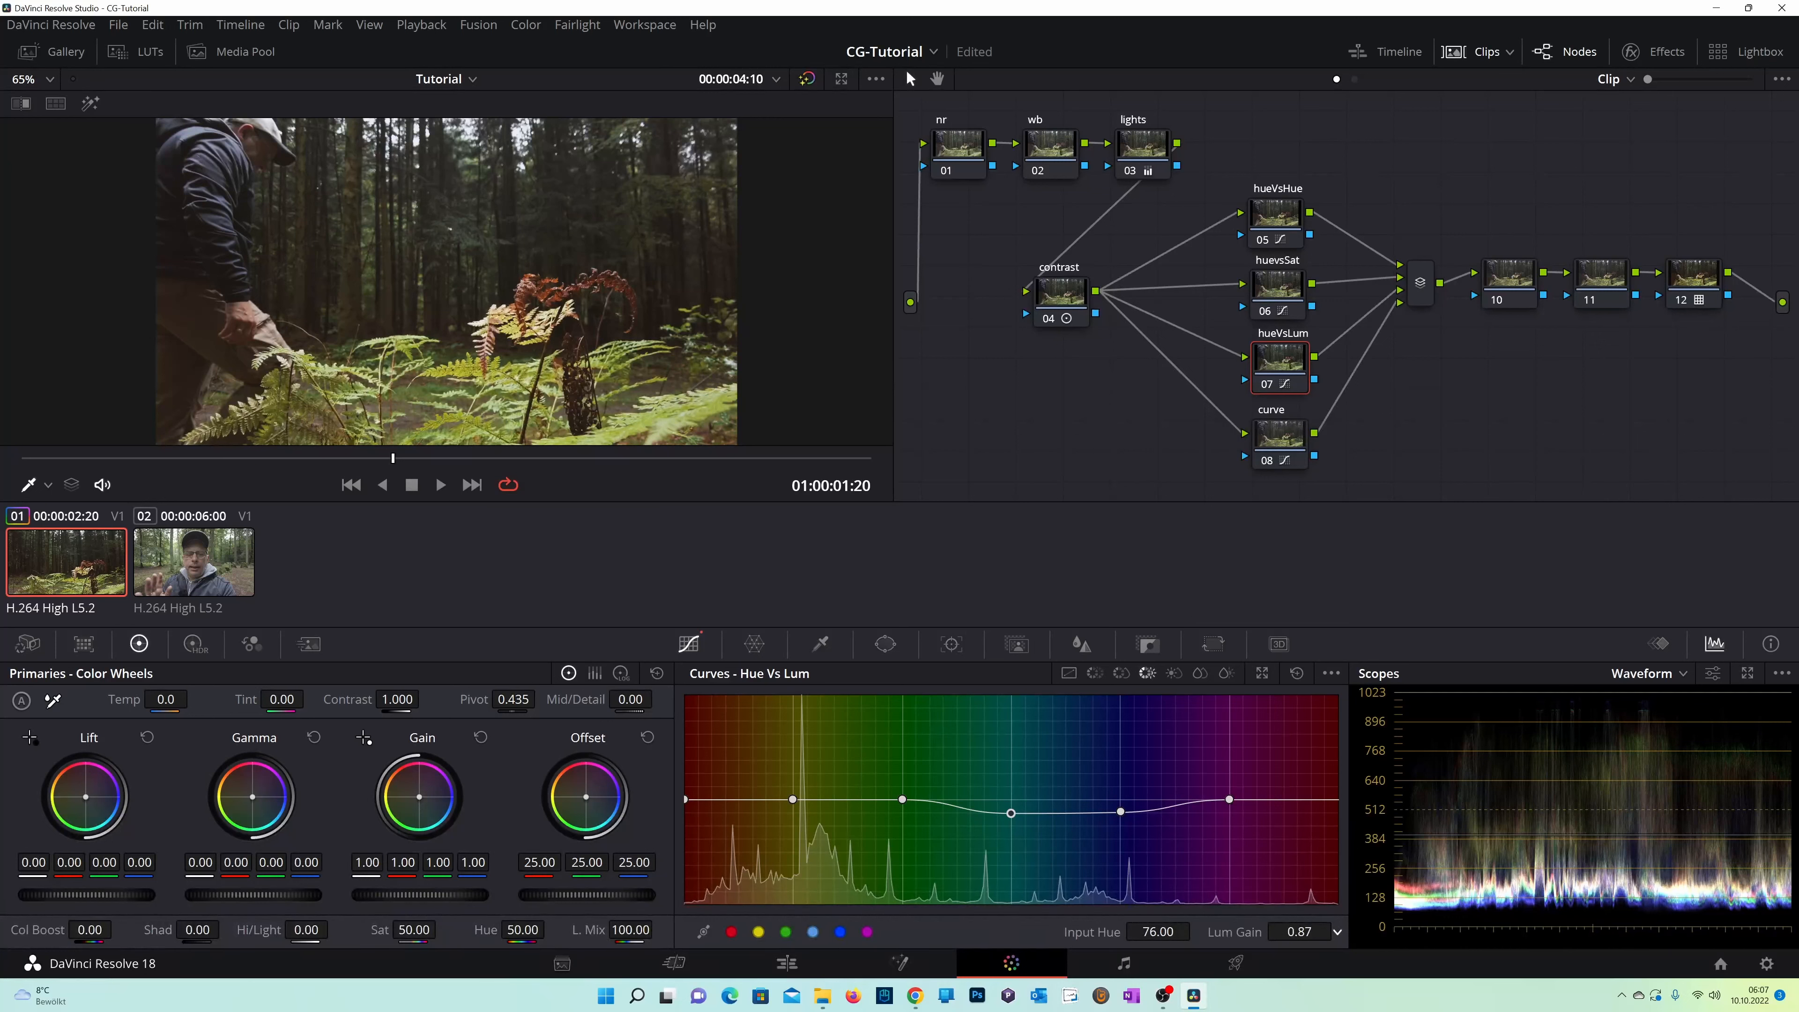
pyautogui.moveTo(1289, 932); pyautogui.dragTo(1301, 932)
# On the Hue Vs Lum curve, set Lum Gain to 0.80 for green, shifting its hue slightly toward yellow, and to 1.08 for yellow.
pyautogui.click(785, 933)
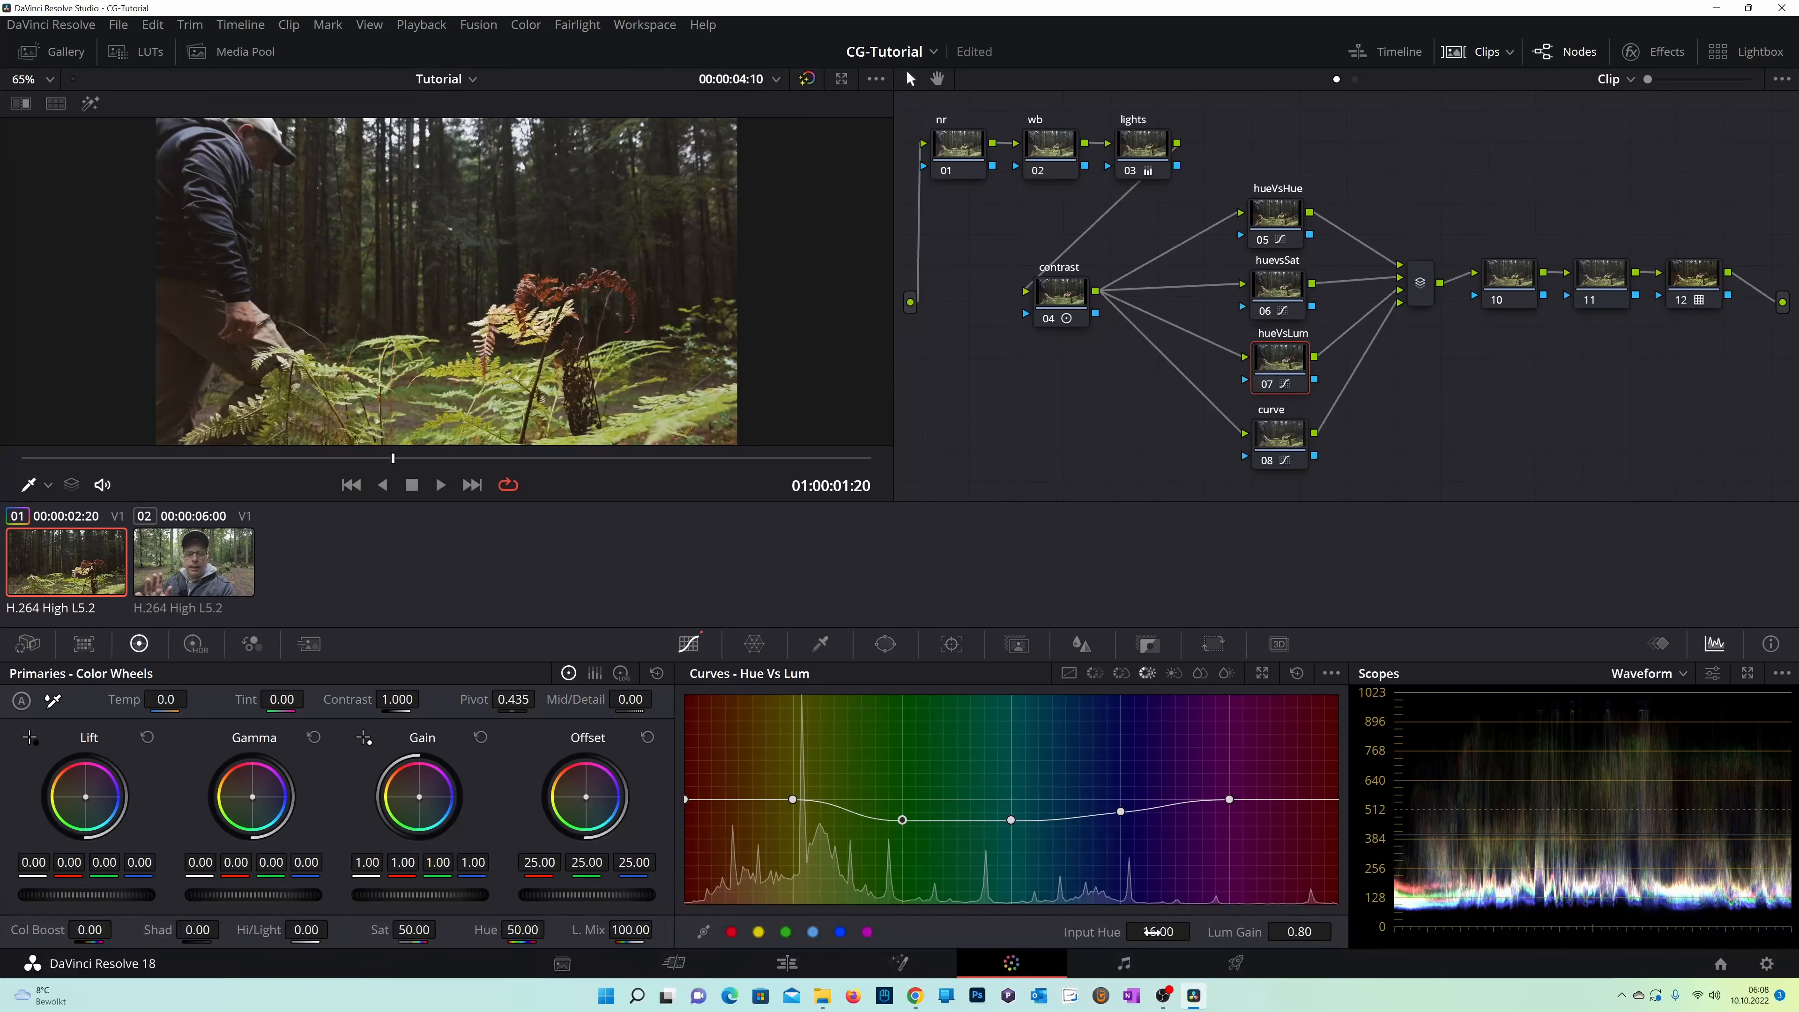
pyautogui.moveTo(1167, 935); pyautogui.dragTo(1160, 936)
pyautogui.click(759, 936)
pyautogui.moveTo(1295, 935); pyautogui.dragTo(1298, 934)
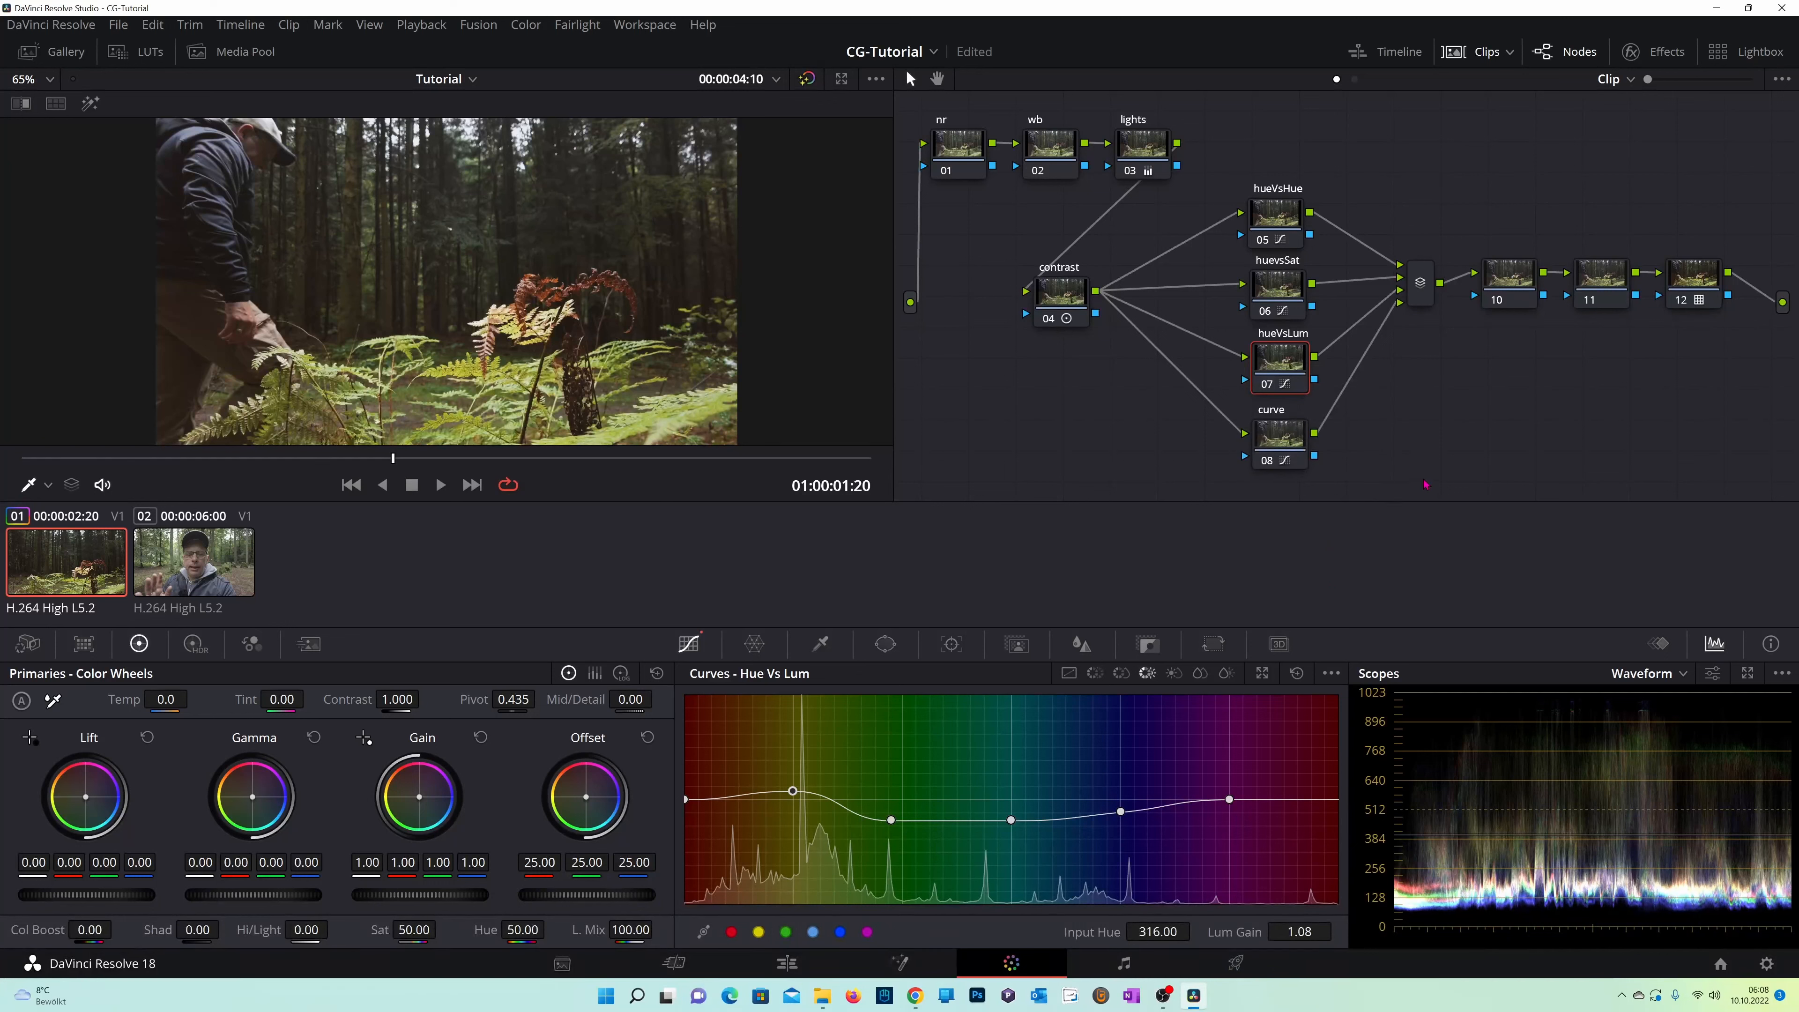
# Disable and re-enable the contrast node, the layered nodes and node 10 together to compare the image before and after grading.
pyautogui.moveTo(1508, 498); pyautogui.dragTo(1032, 216)
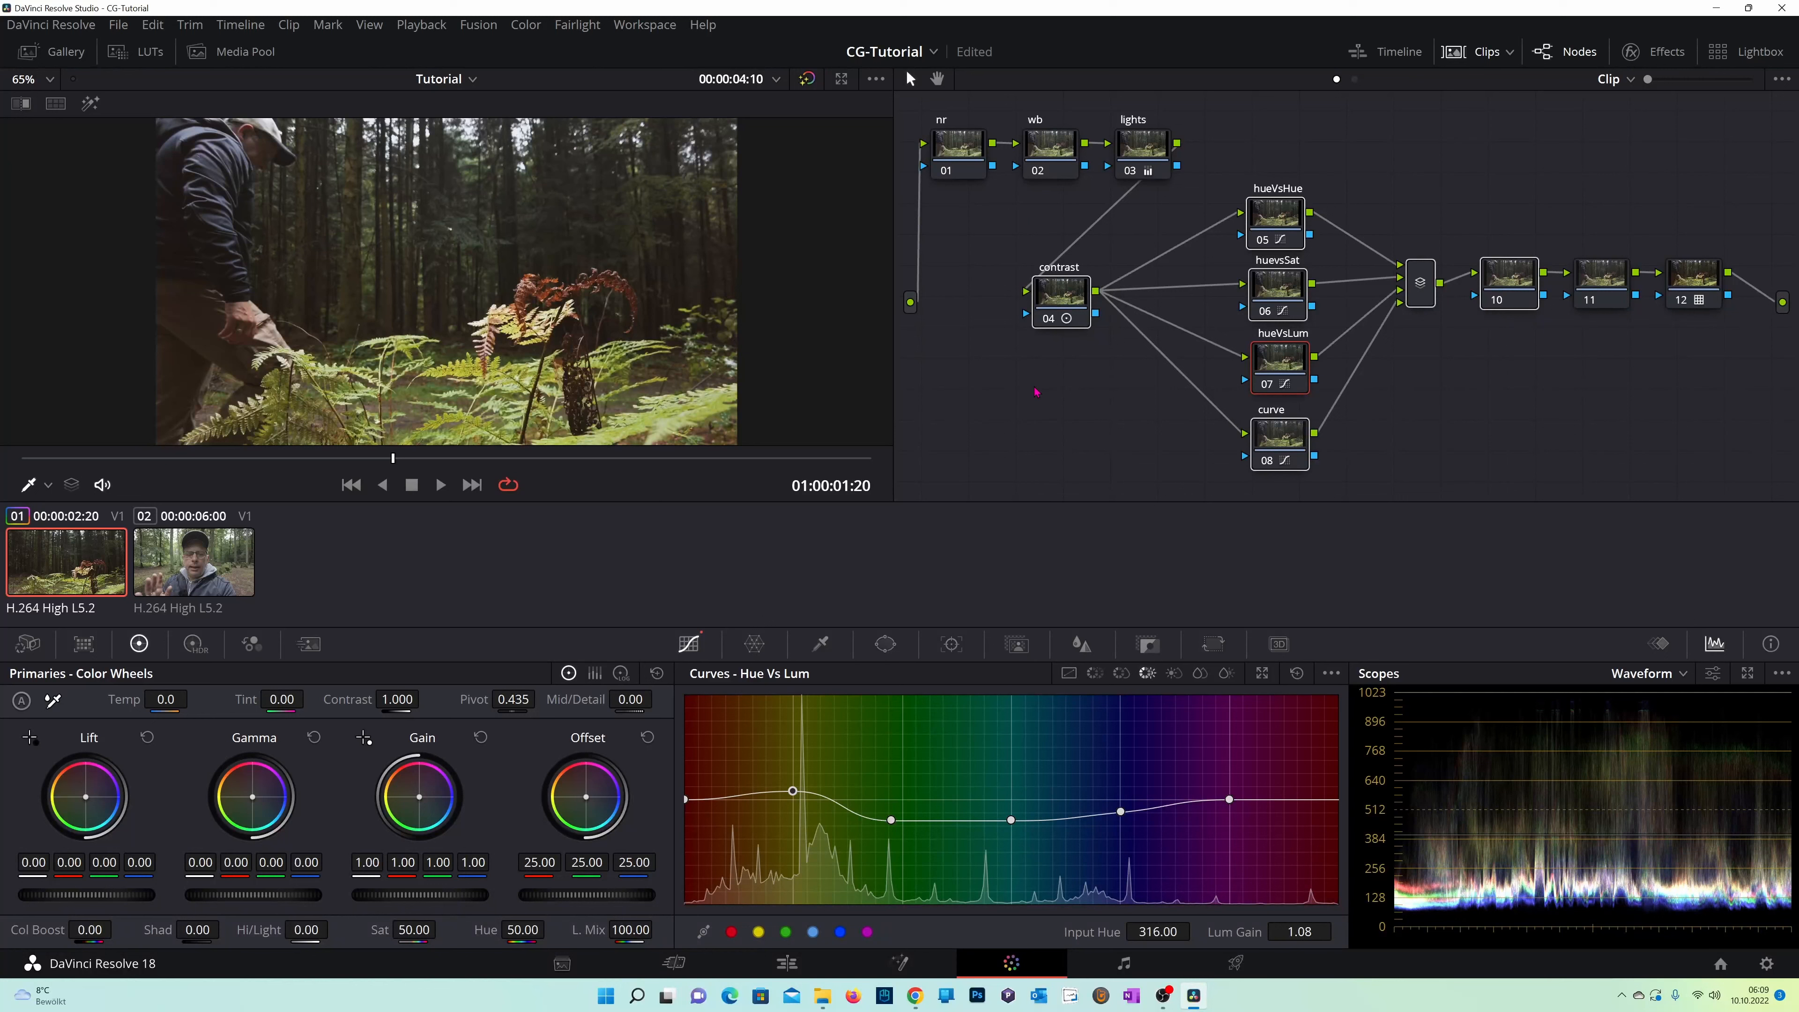
pyautogui.hotkey('ctrl', 'd')
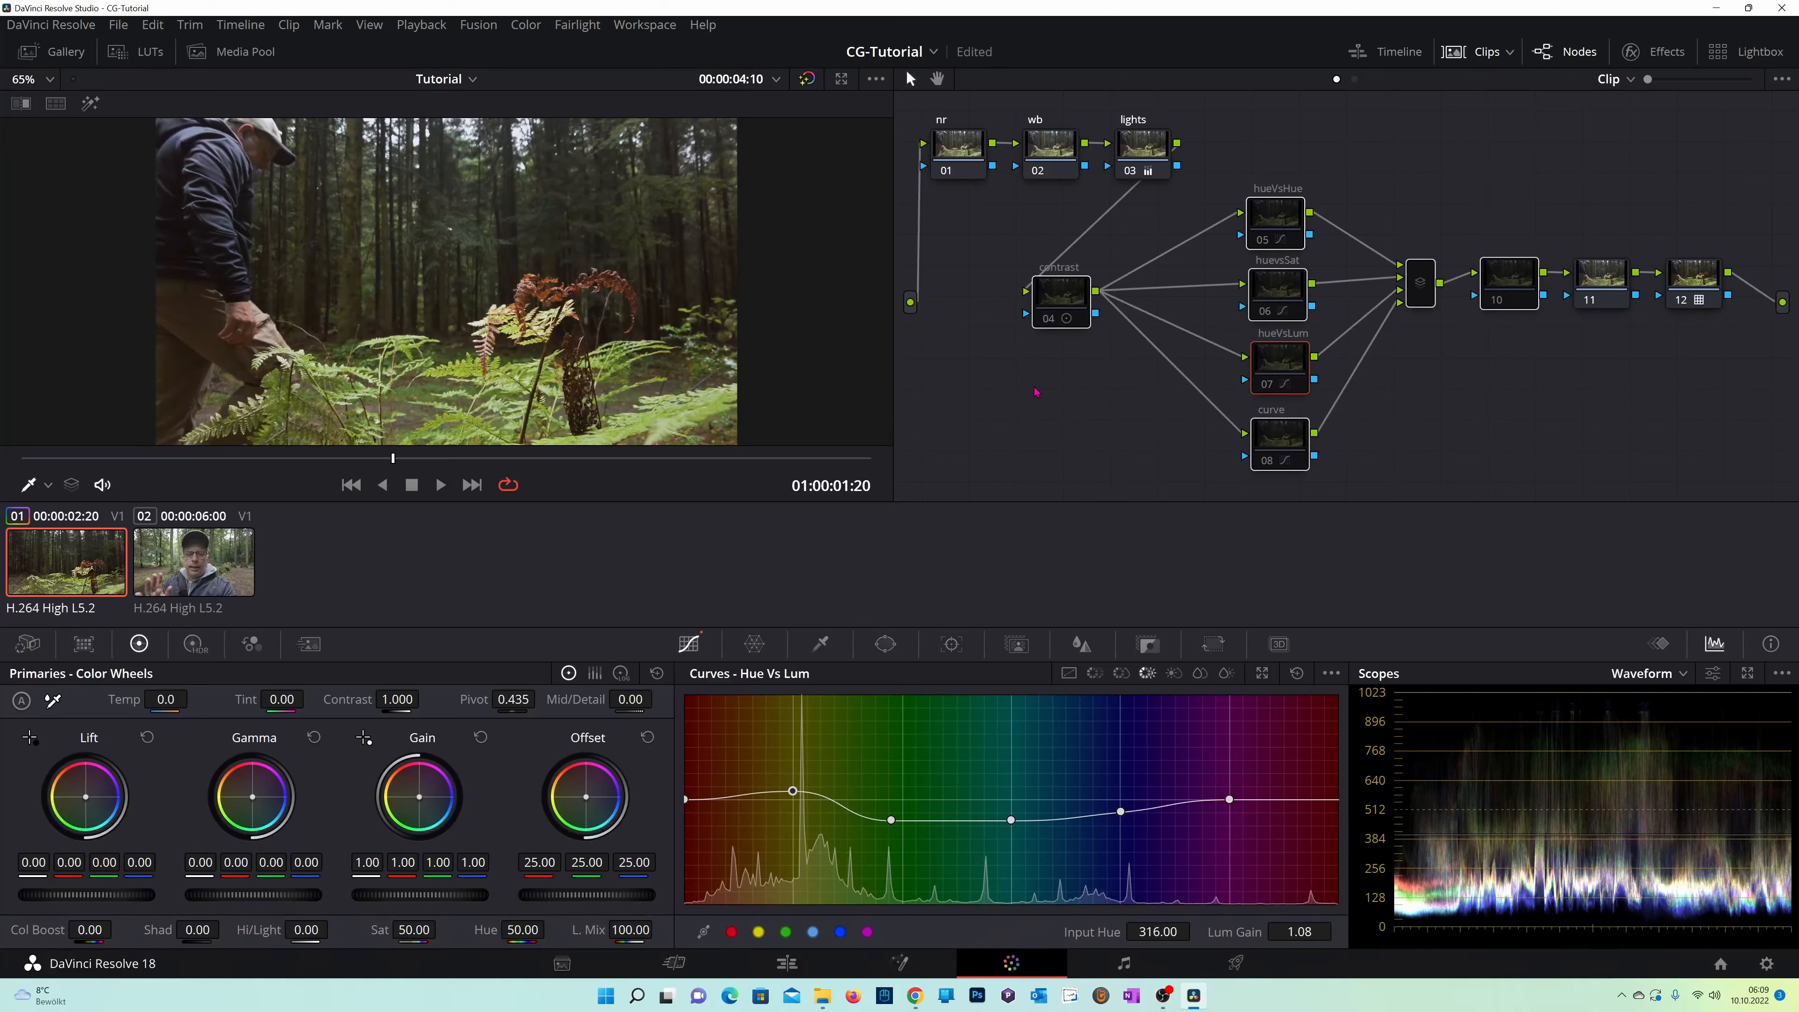
pyautogui.hotkey('ctrl', 'd')
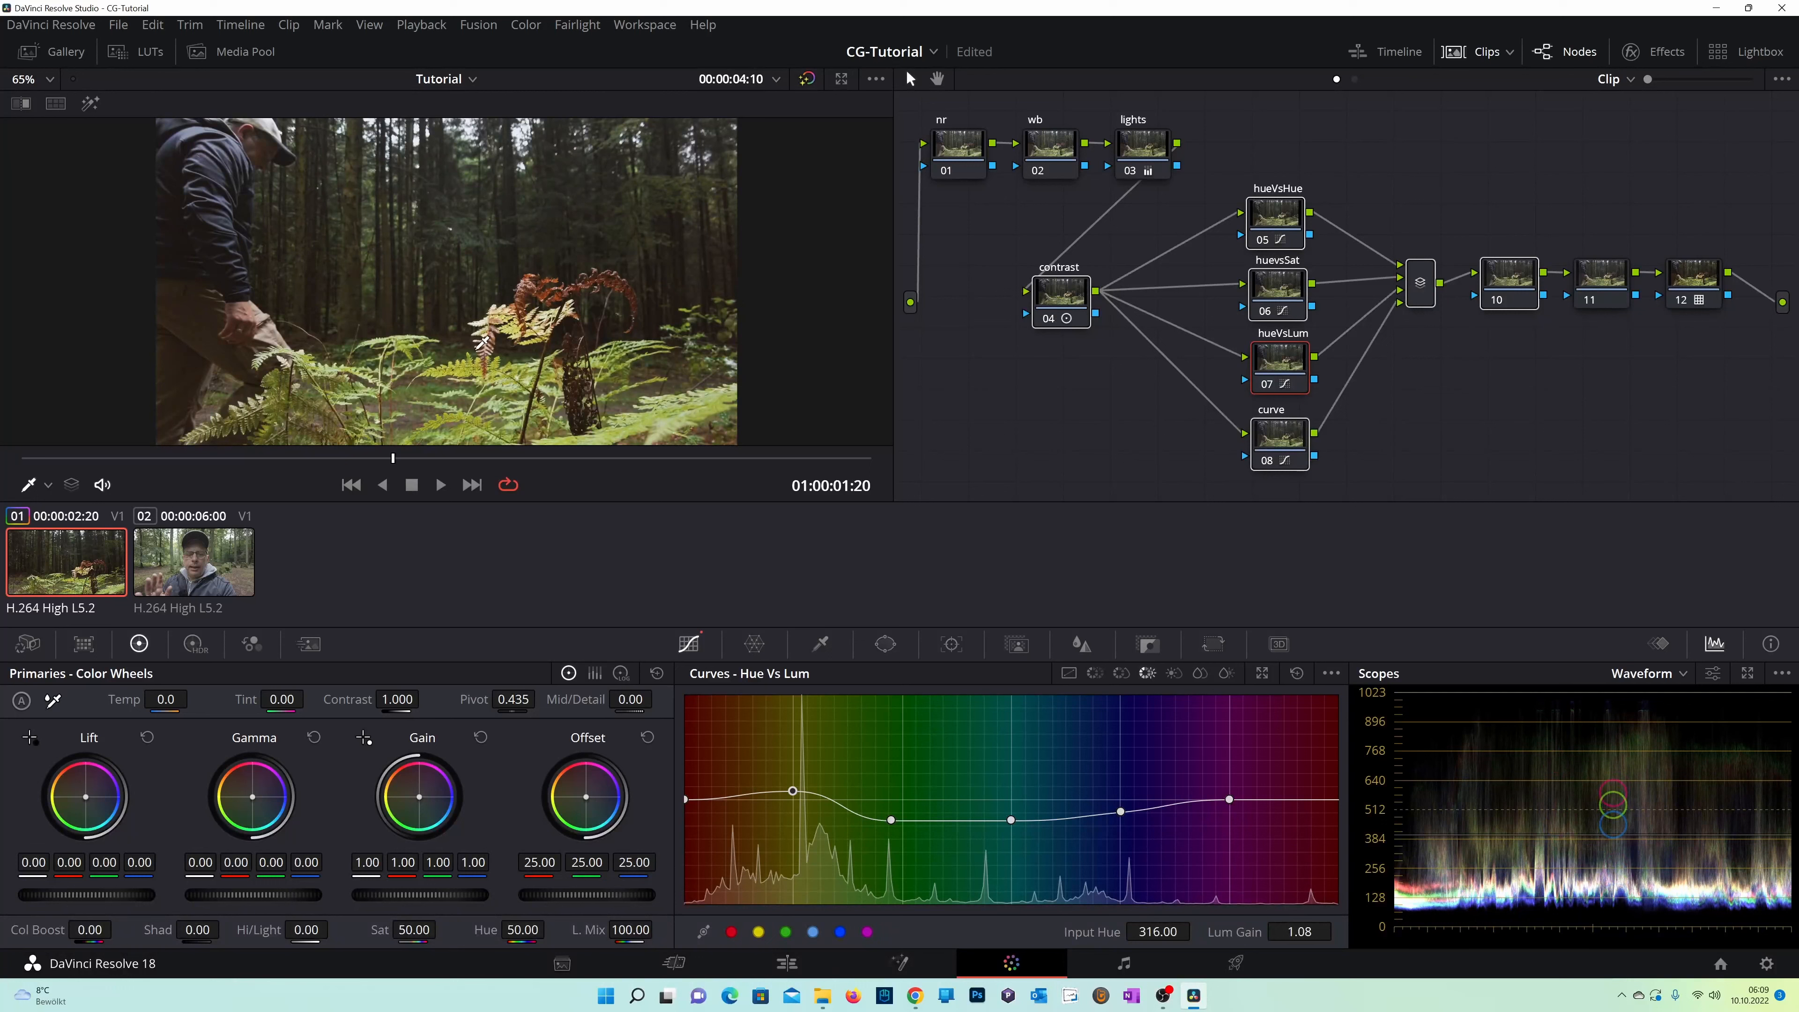
pyautogui.click(1021, 419)
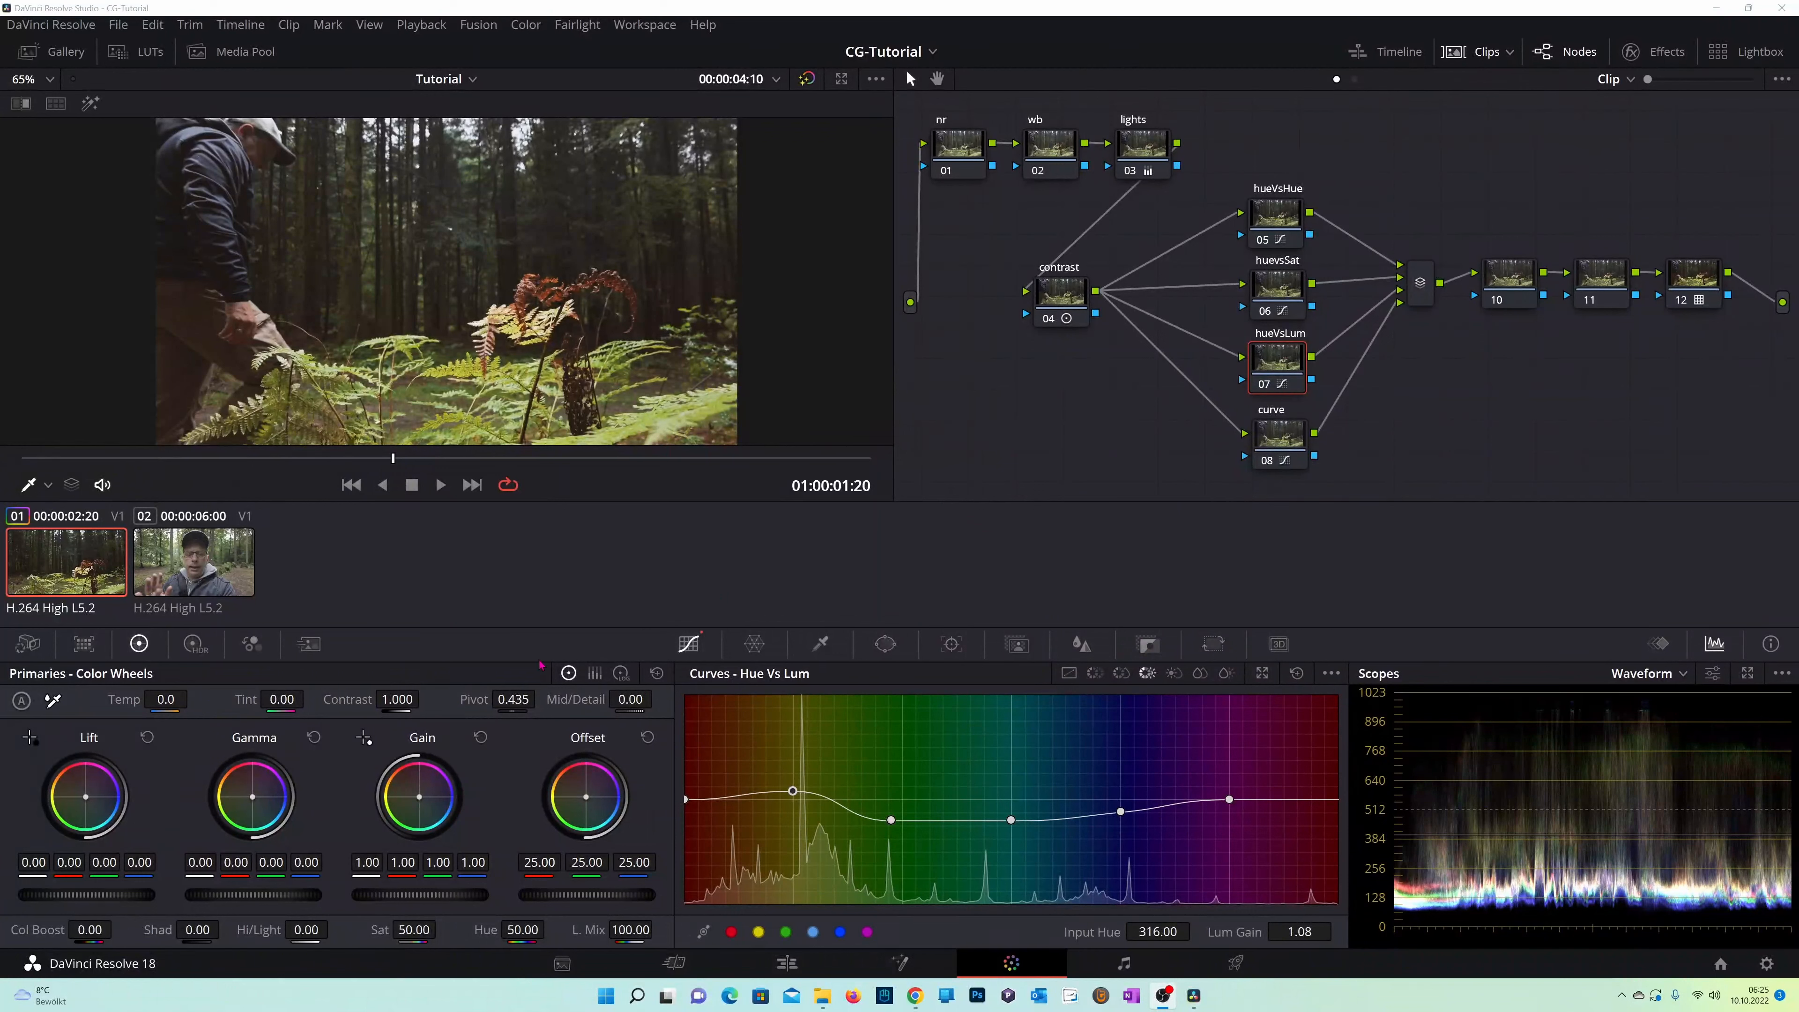
# Label node 10 "split".
pyautogui.click(1521, 278)
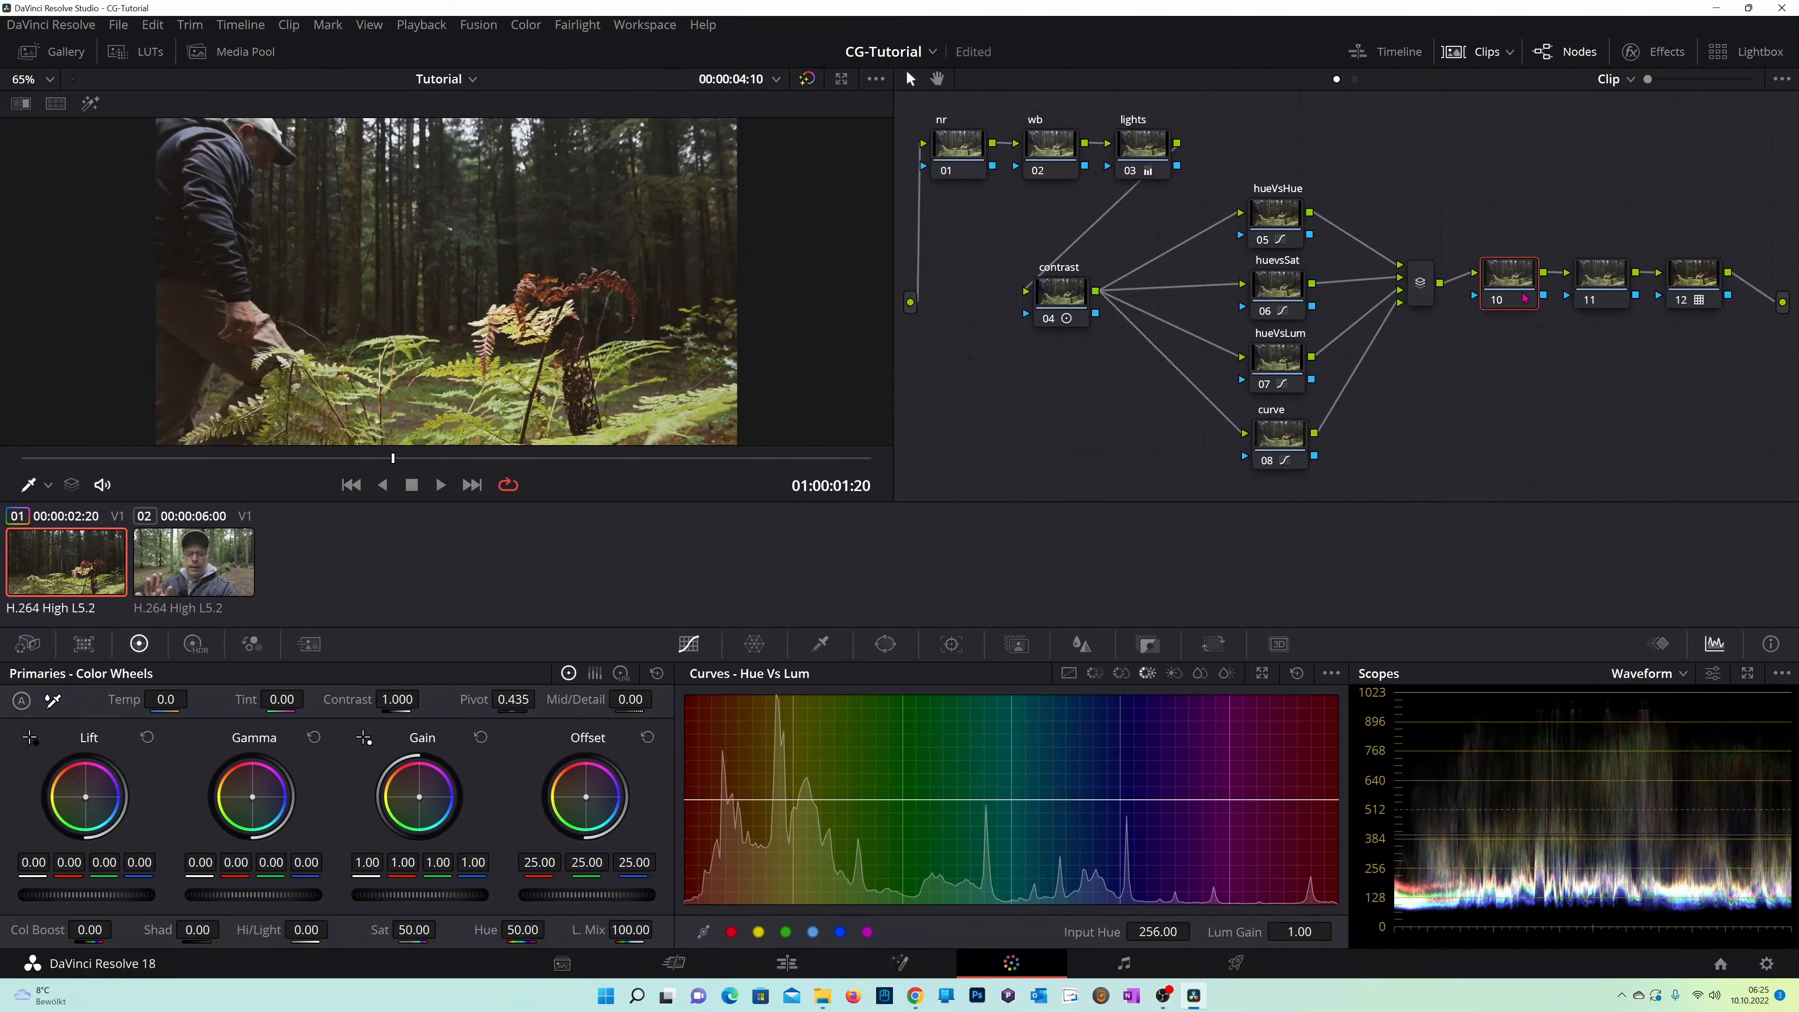
pyautogui.write('spl')
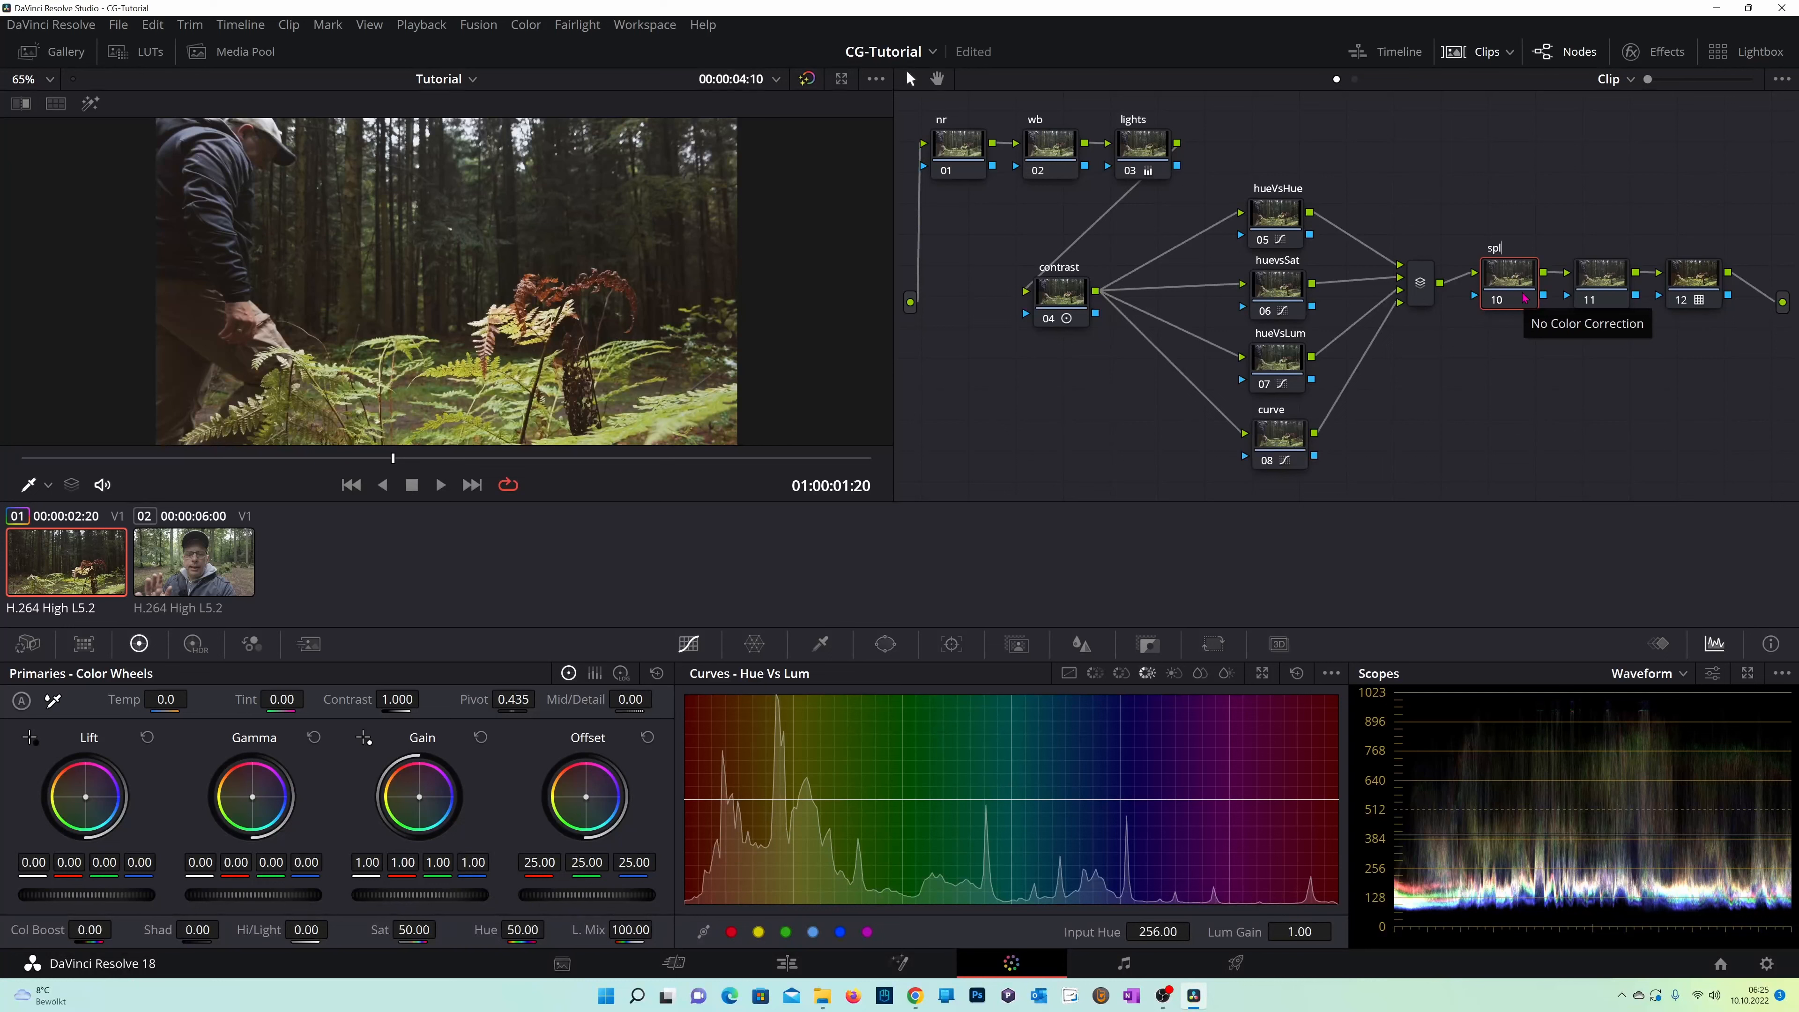
pyautogui.write('it')
pyautogui.press('Return')
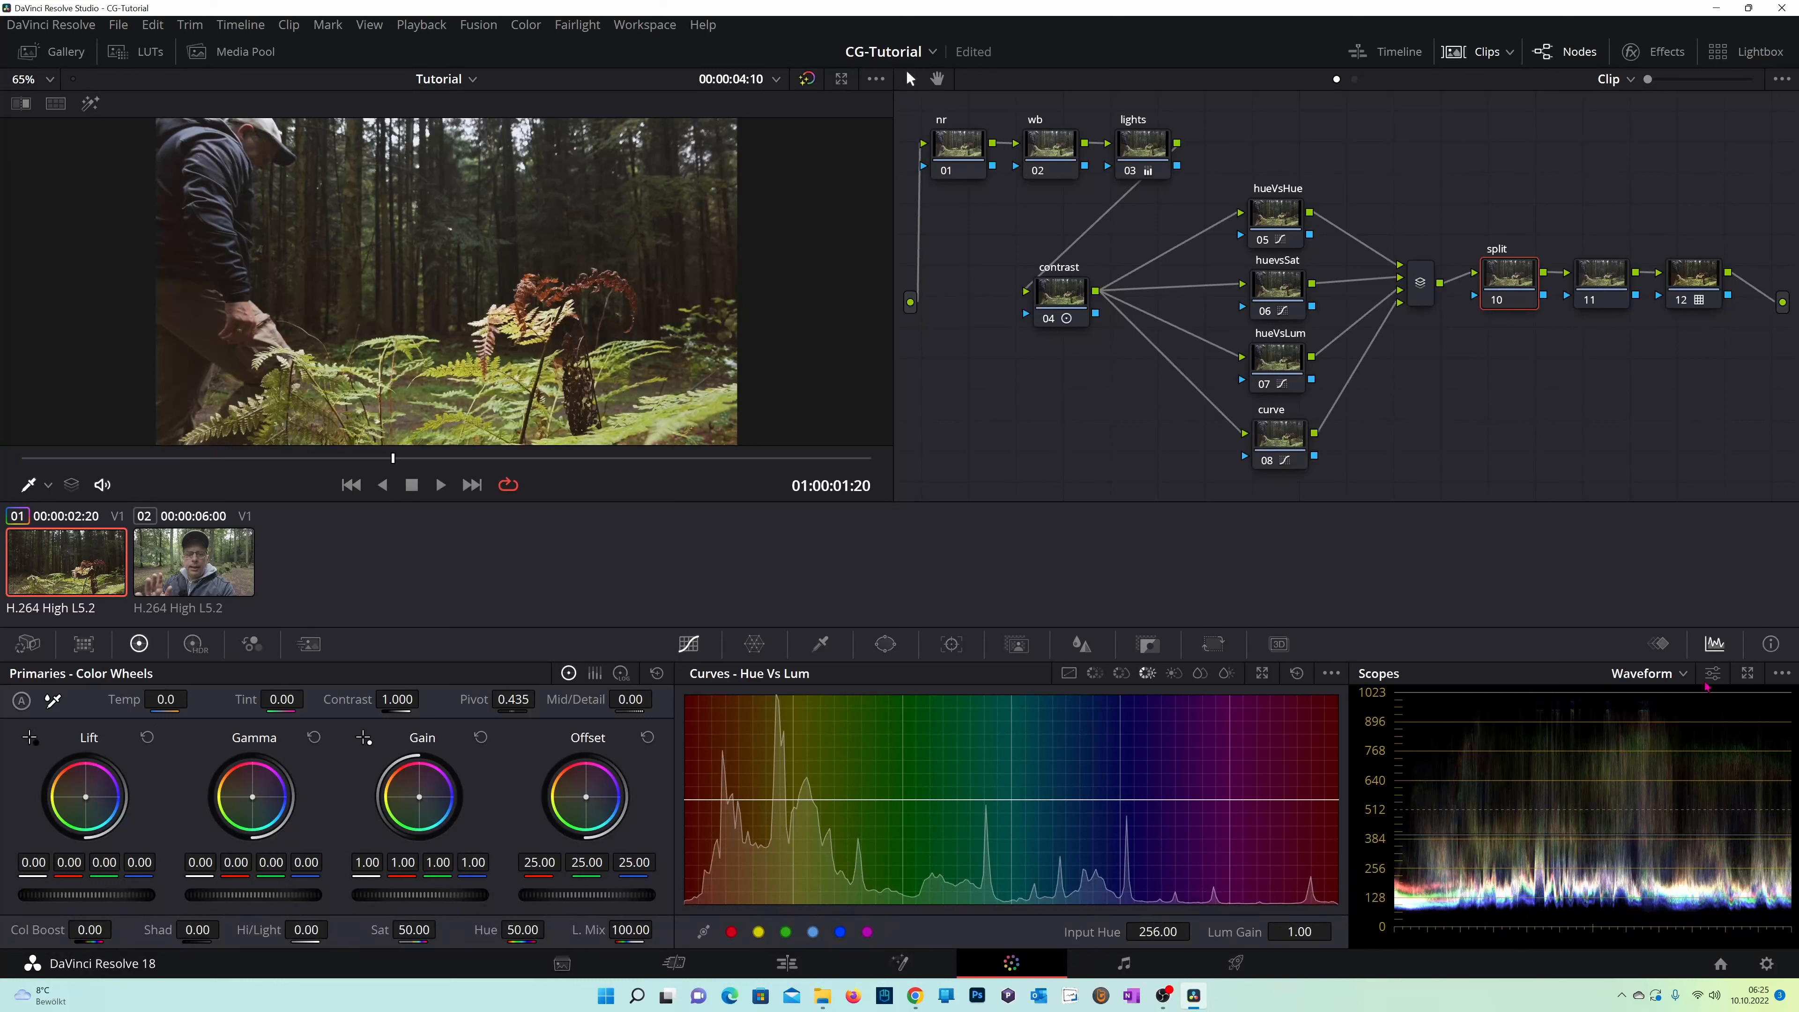
# Enlarge the waveform scope and set the split node's Hi/Light value to -15.00.
pyautogui.click(1748, 674)
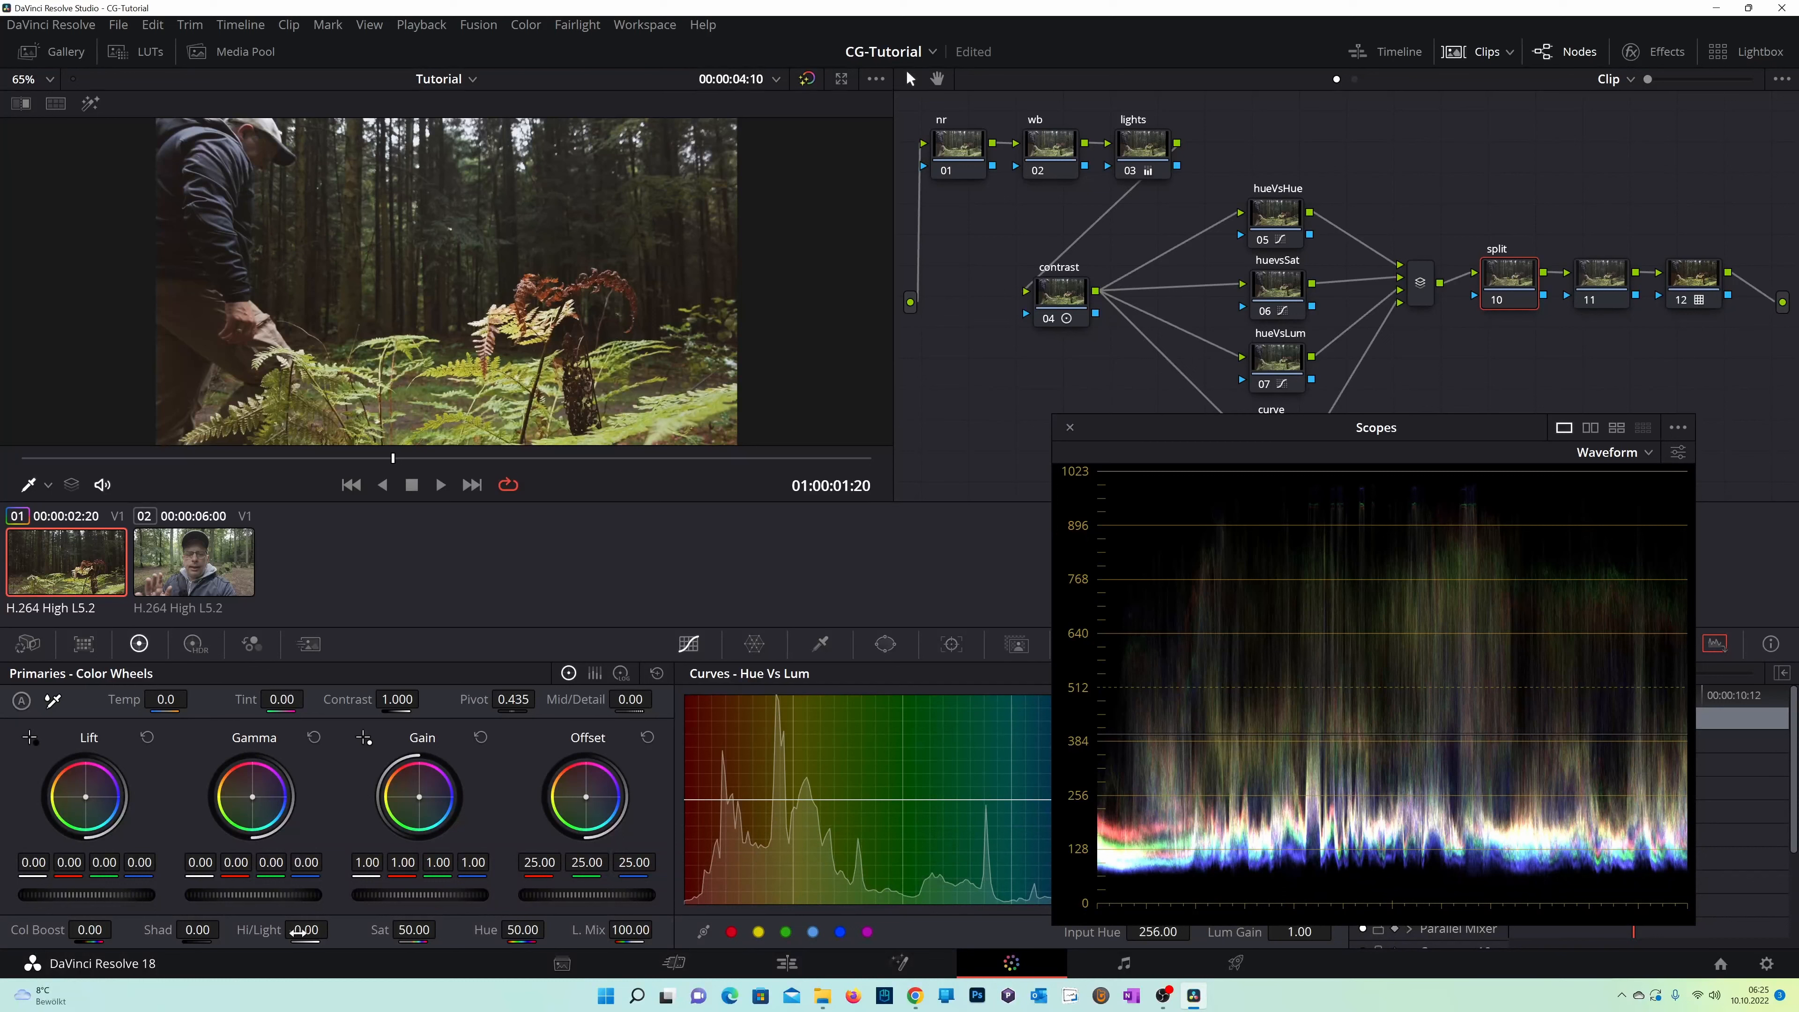
pyautogui.moveTo(314, 936); pyautogui.dragTo(276, 937)
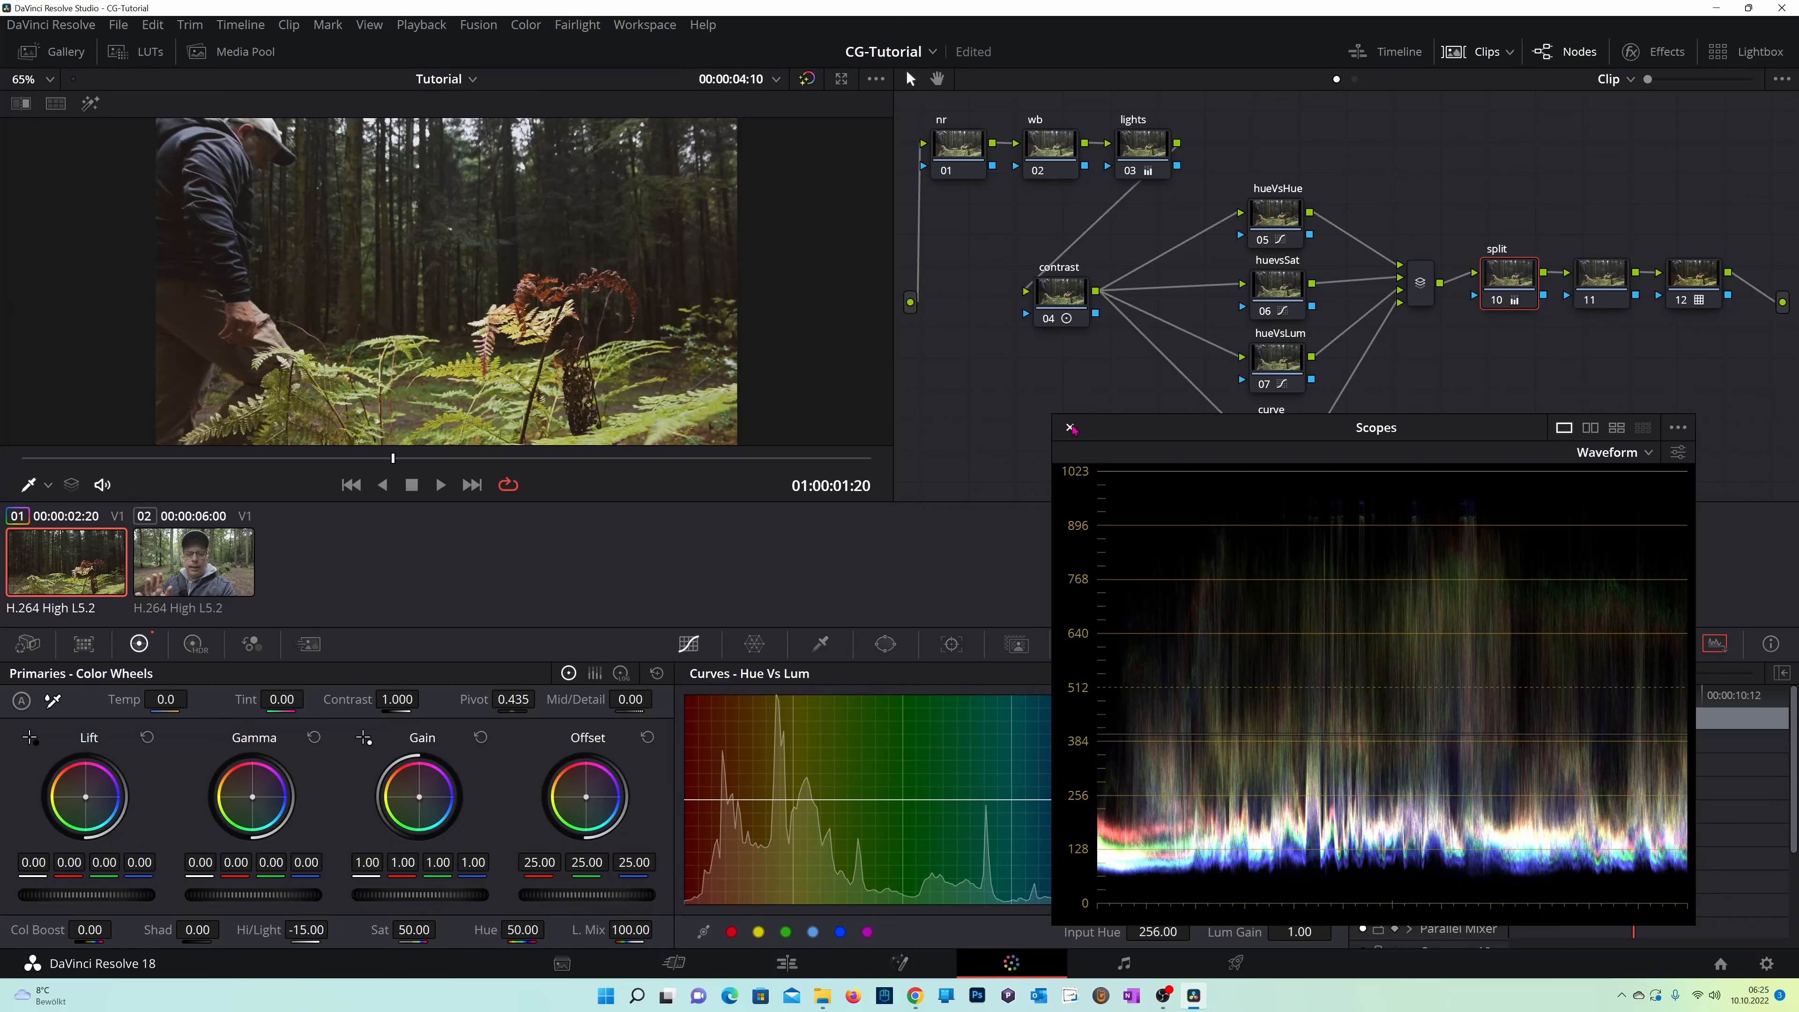
# Close the enlarged scope and switch the primaries to the Log Wheels.
pyautogui.click(1072, 428)
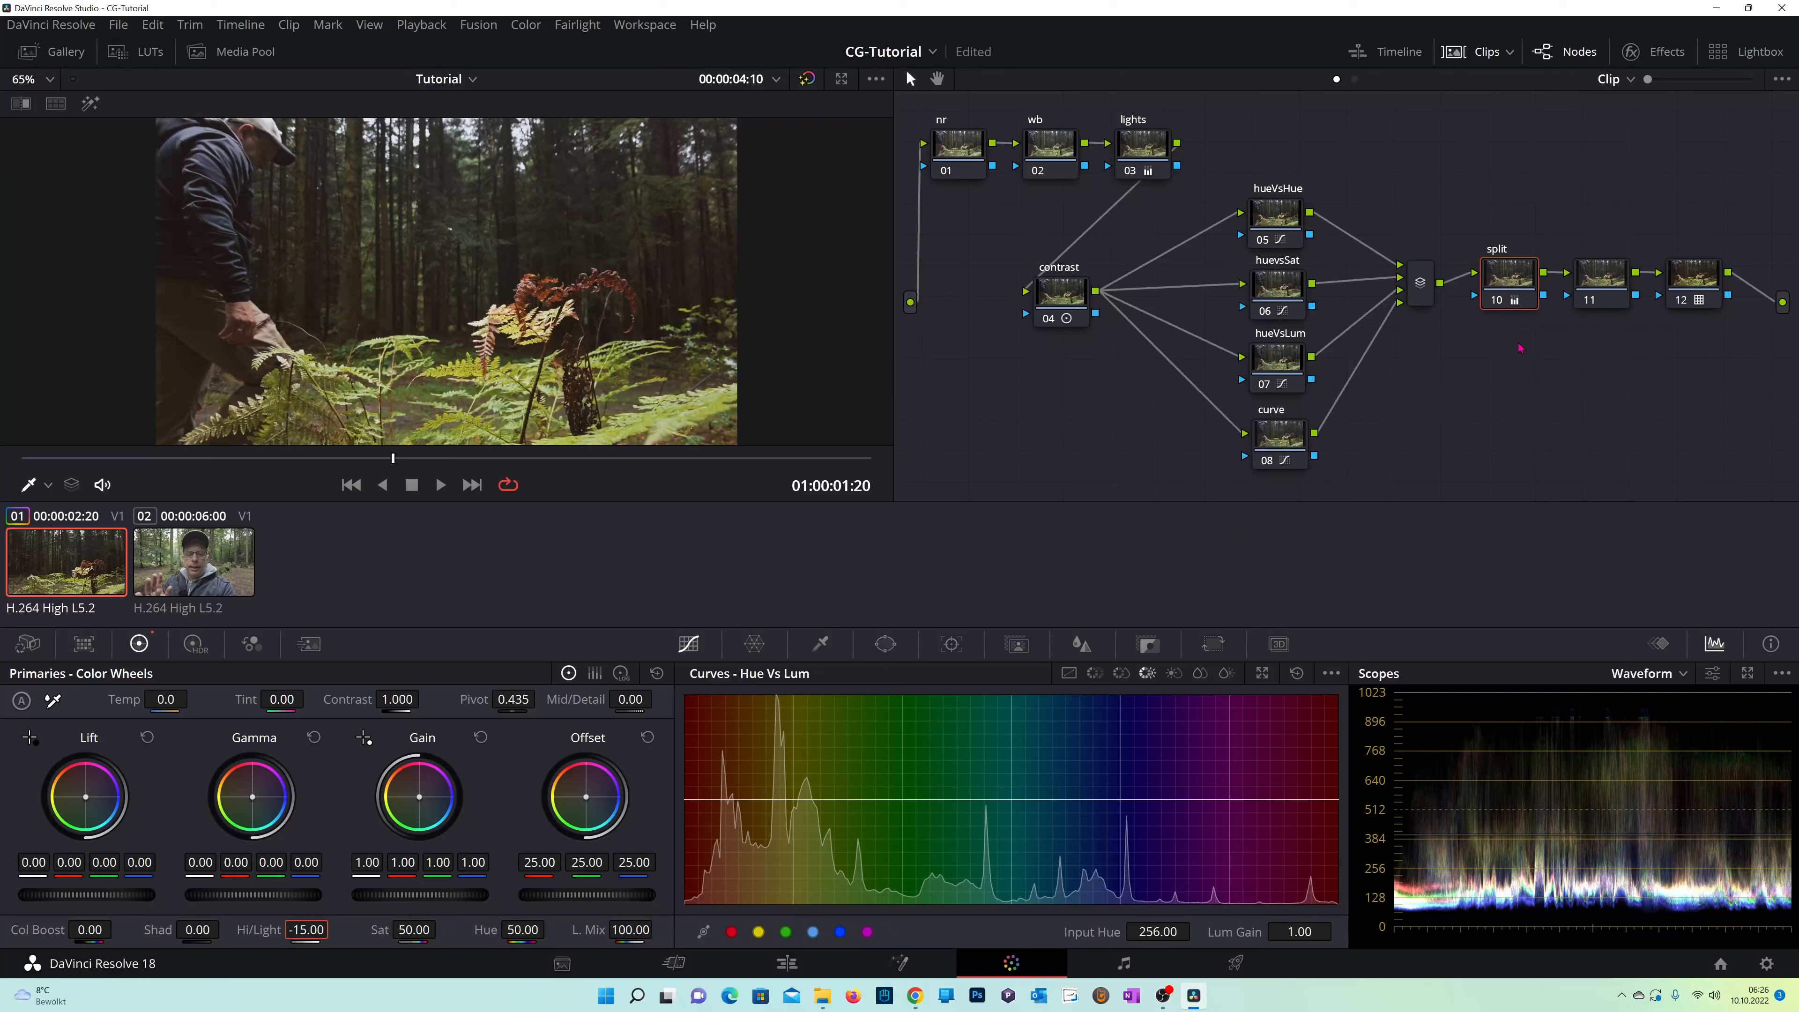
pyautogui.click(622, 674)
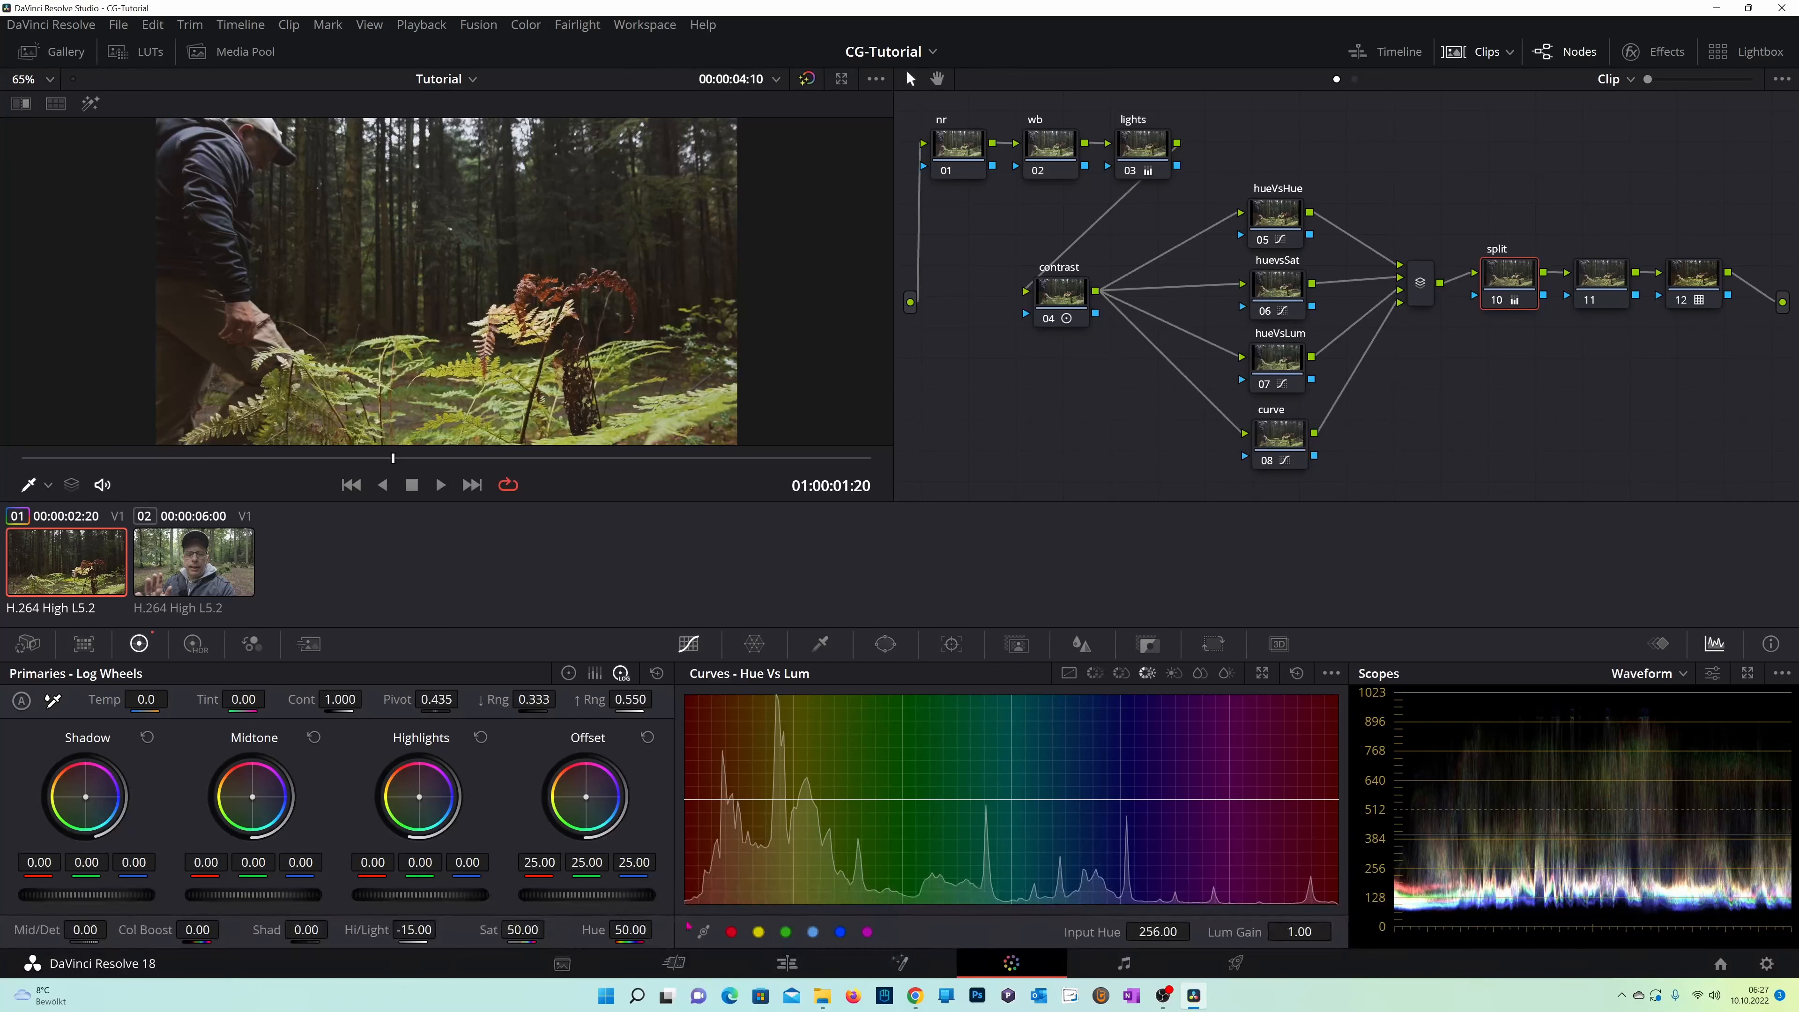
# On the edit page, append a Grey Scale generator after DJI_0925.MP4 on Video 1 and place the playhead on it.
pyautogui.click(787, 964)
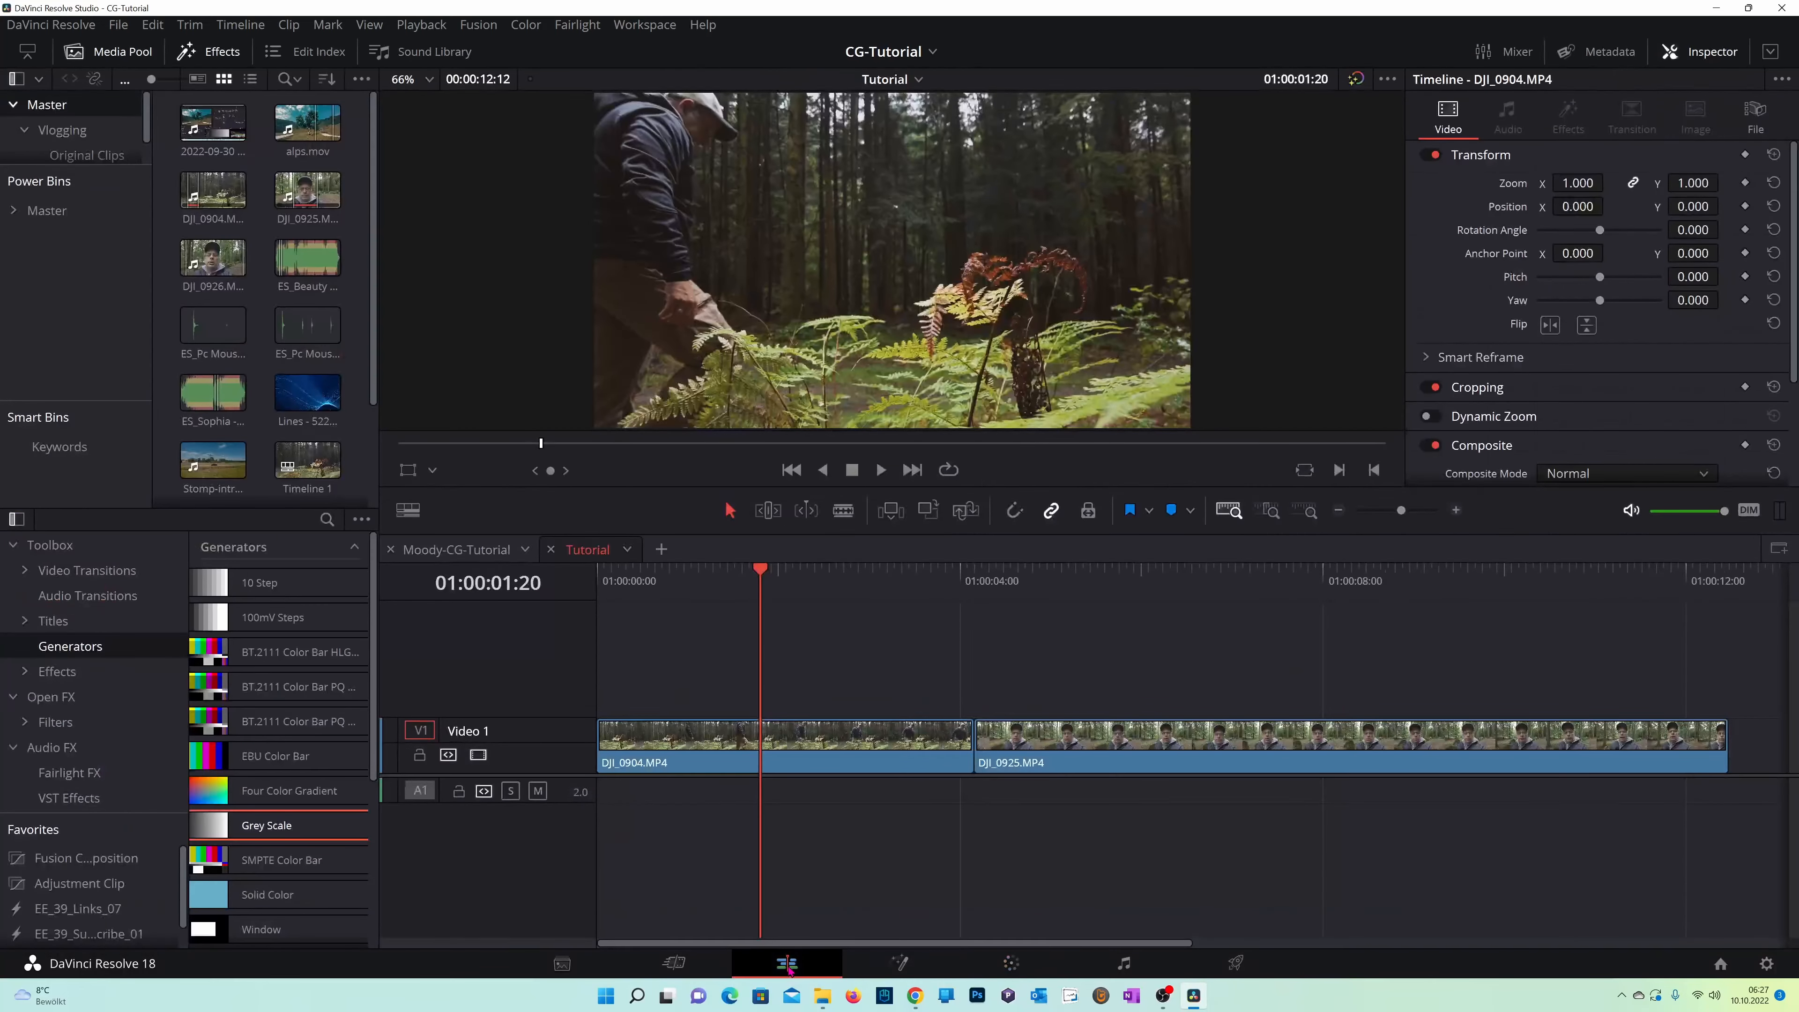
pyautogui.press('End')
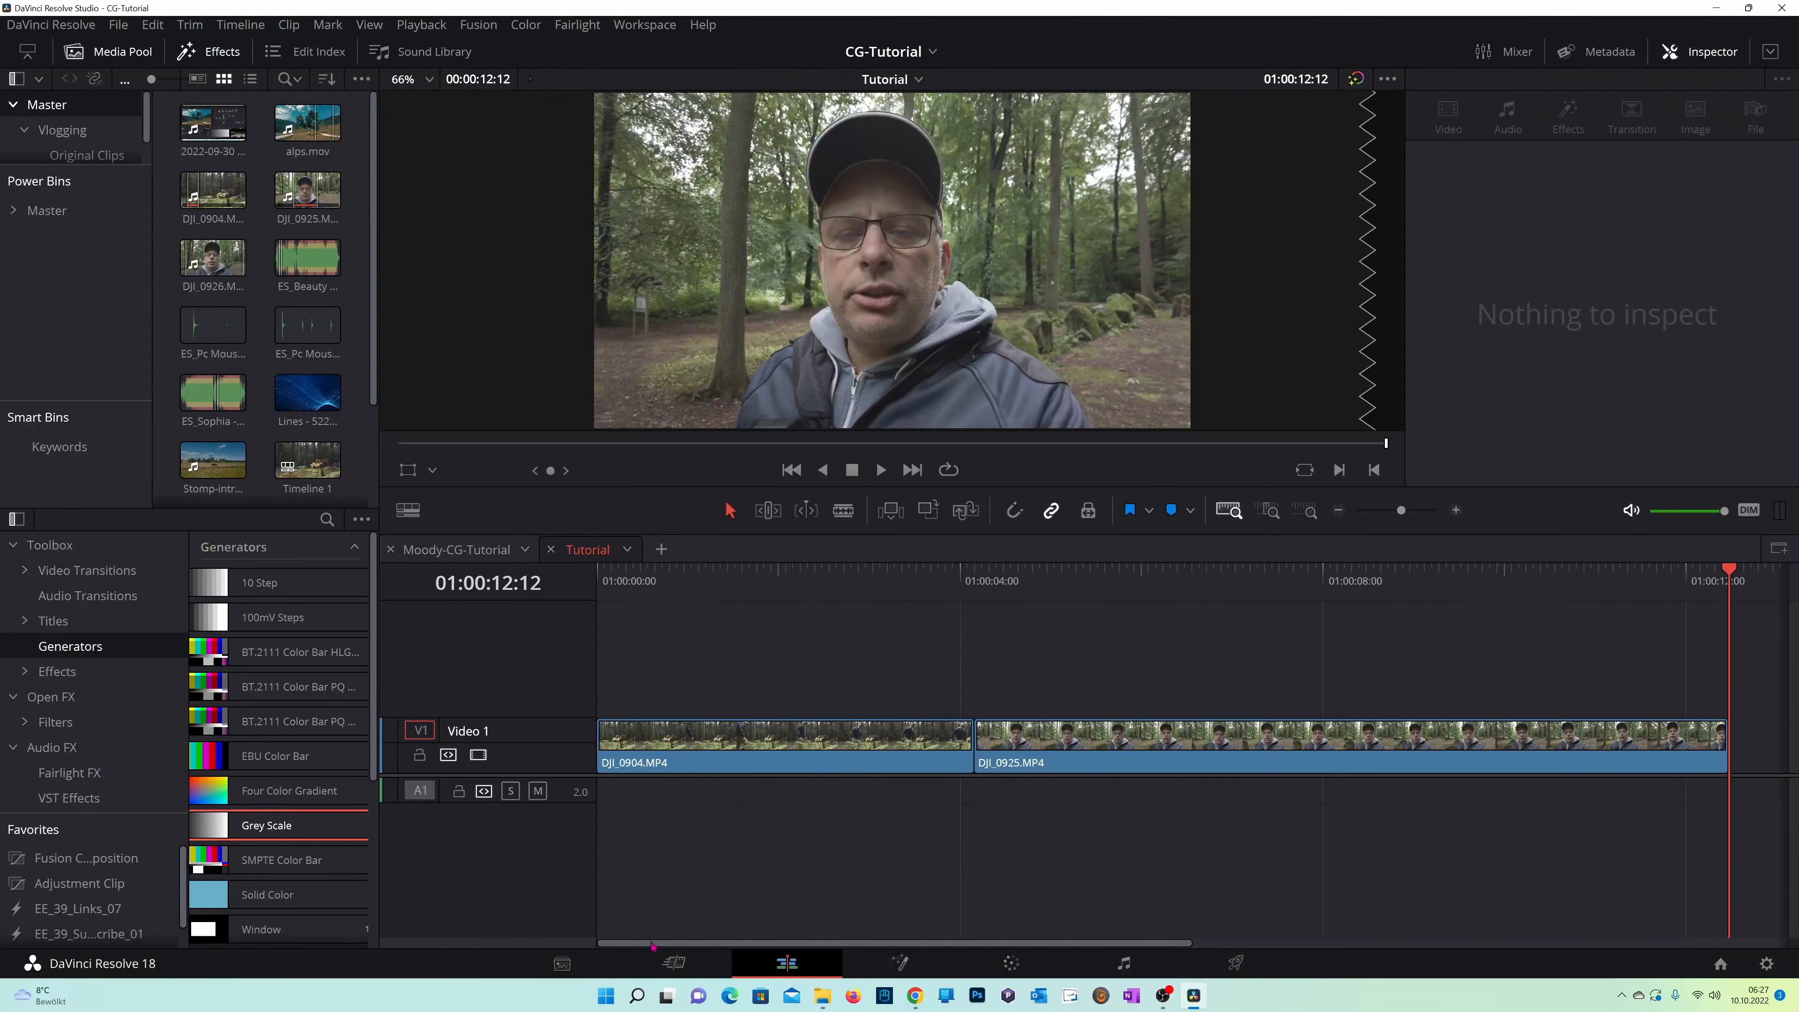
pyautogui.click(212, 52)
pyautogui.click(213, 52)
pyautogui.moveTo(221, 831); pyautogui.dragTo(1562, 766)
pyautogui.click(1489, 614)
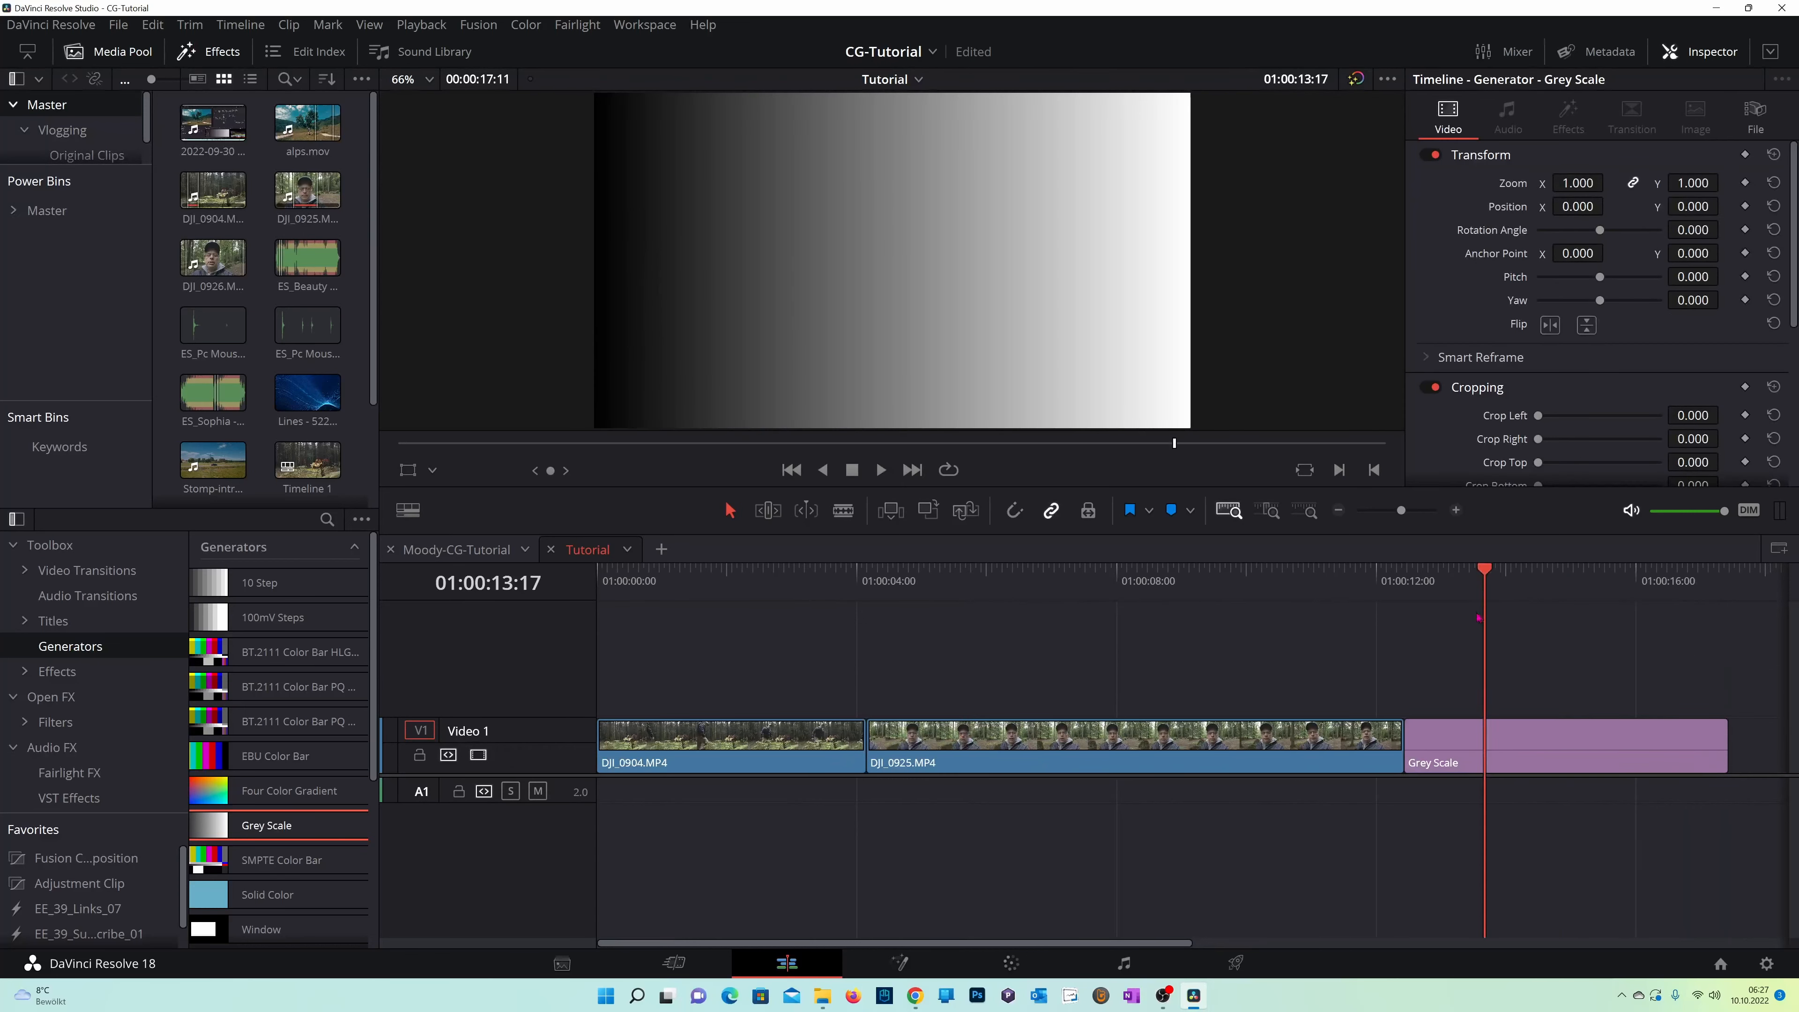
# Convert the Grey Scale generator into a compound clip named "Compound Clip 1" and open it on the color page.
pyautogui.click(1472, 757)
pyautogui.rightClick(1474, 757)
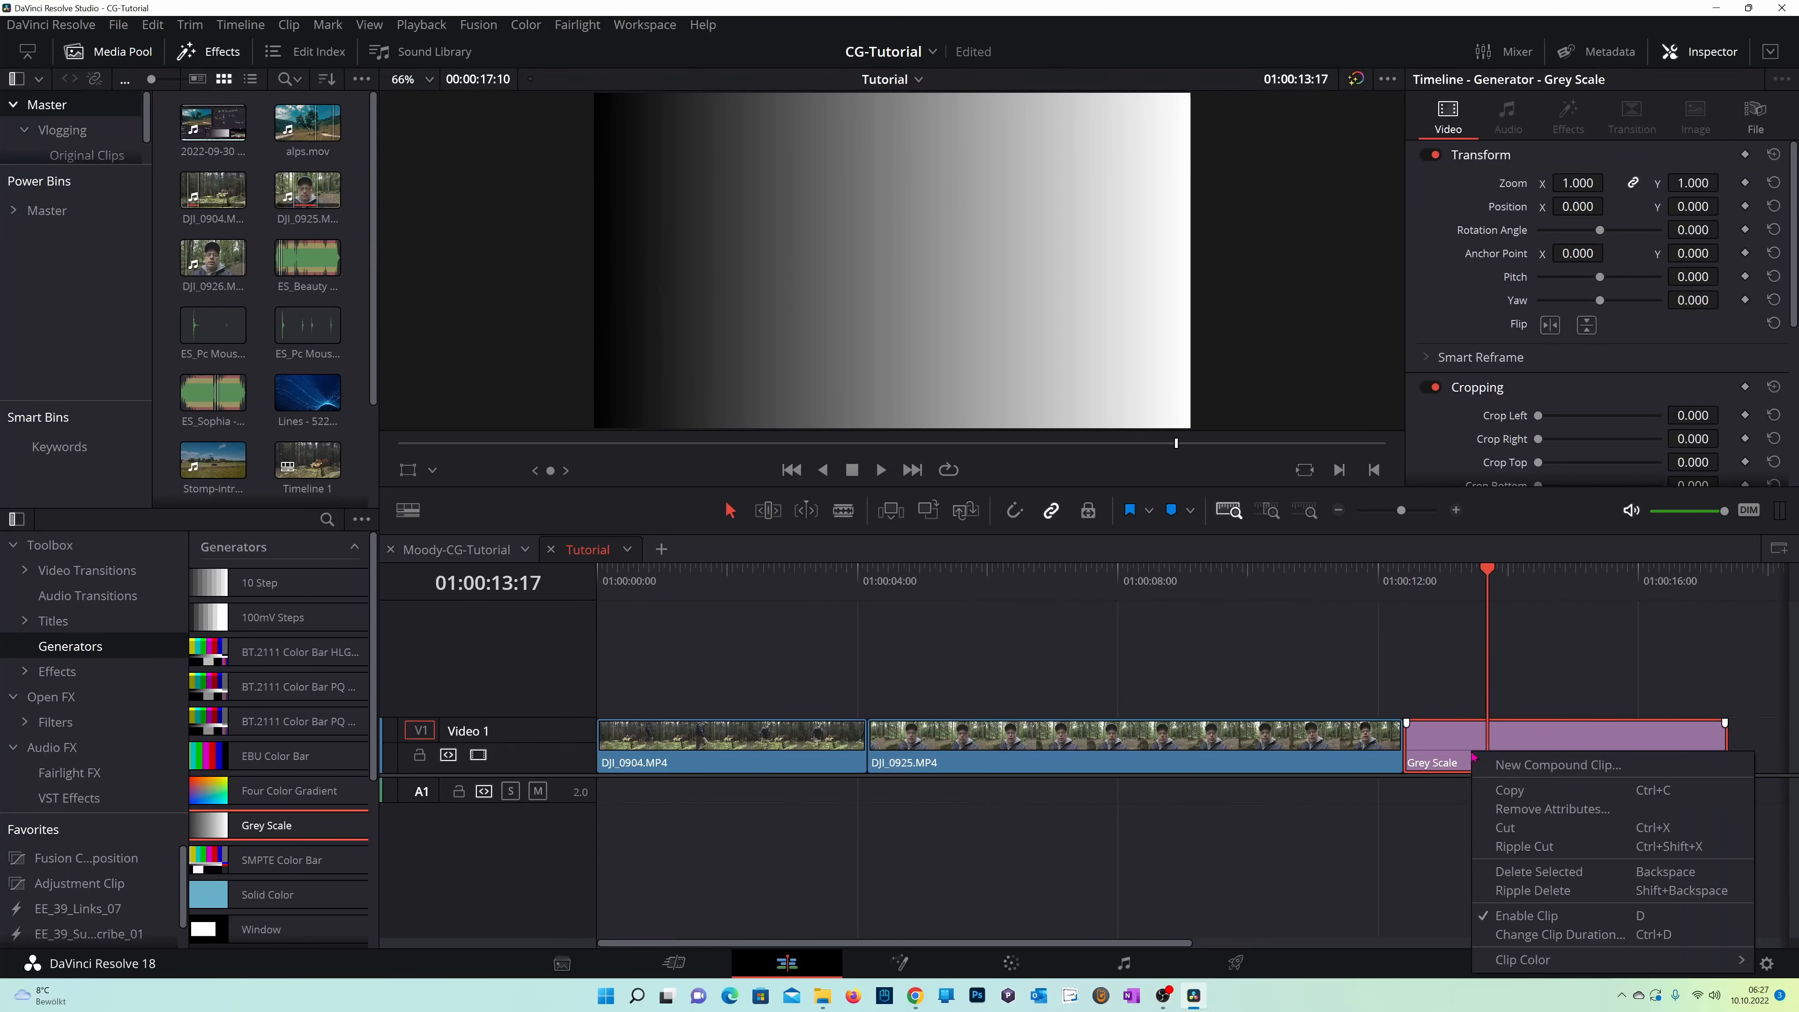
pyautogui.click(1500, 767)
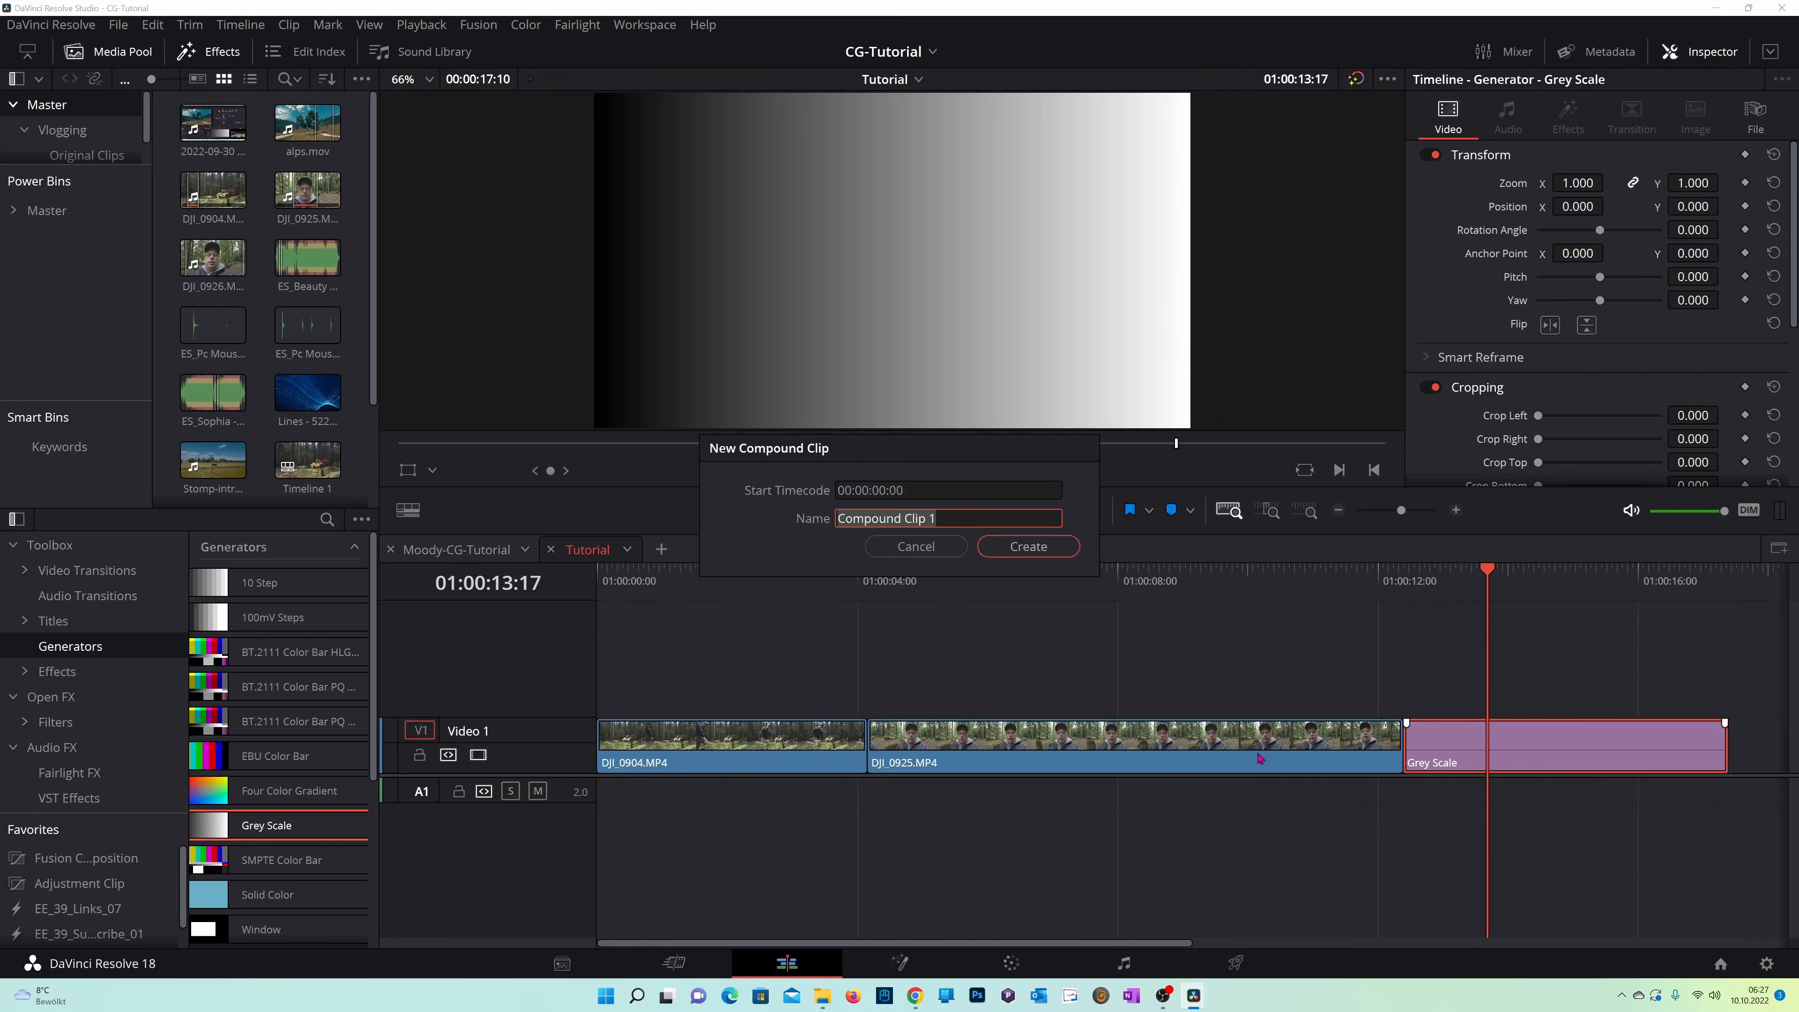
pyautogui.click(1011, 553)
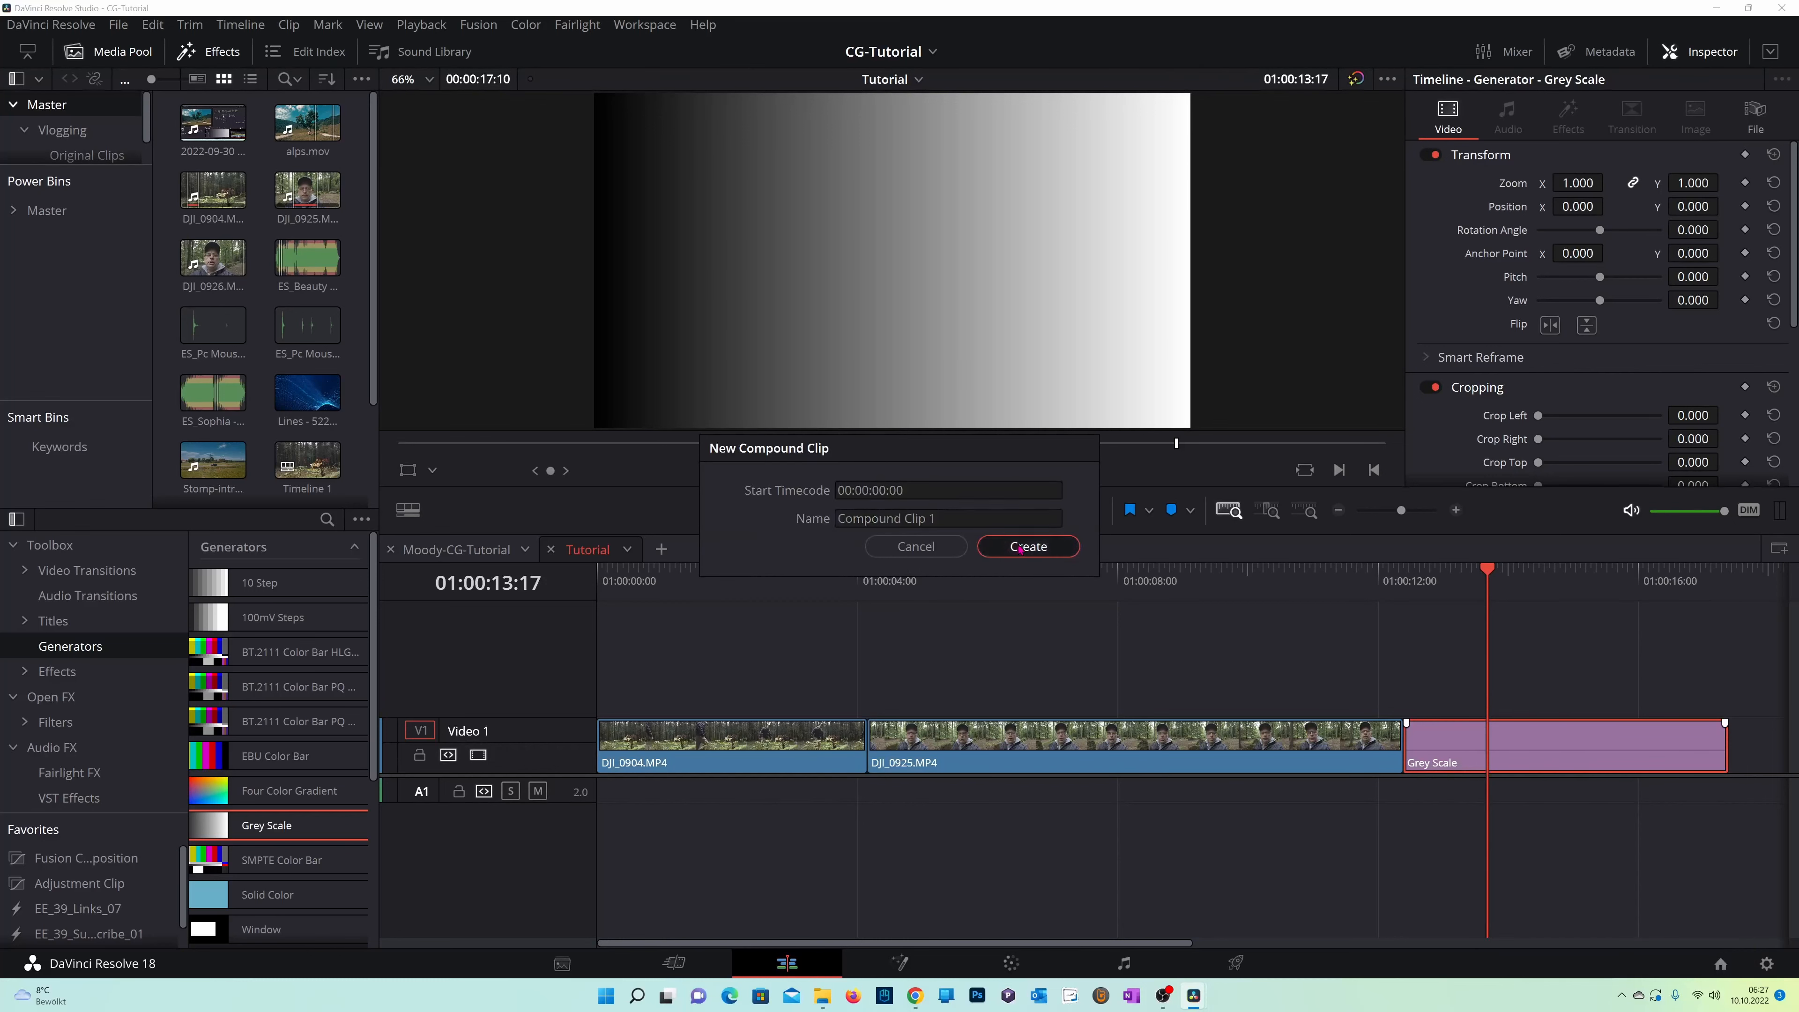
pyautogui.click(1011, 963)
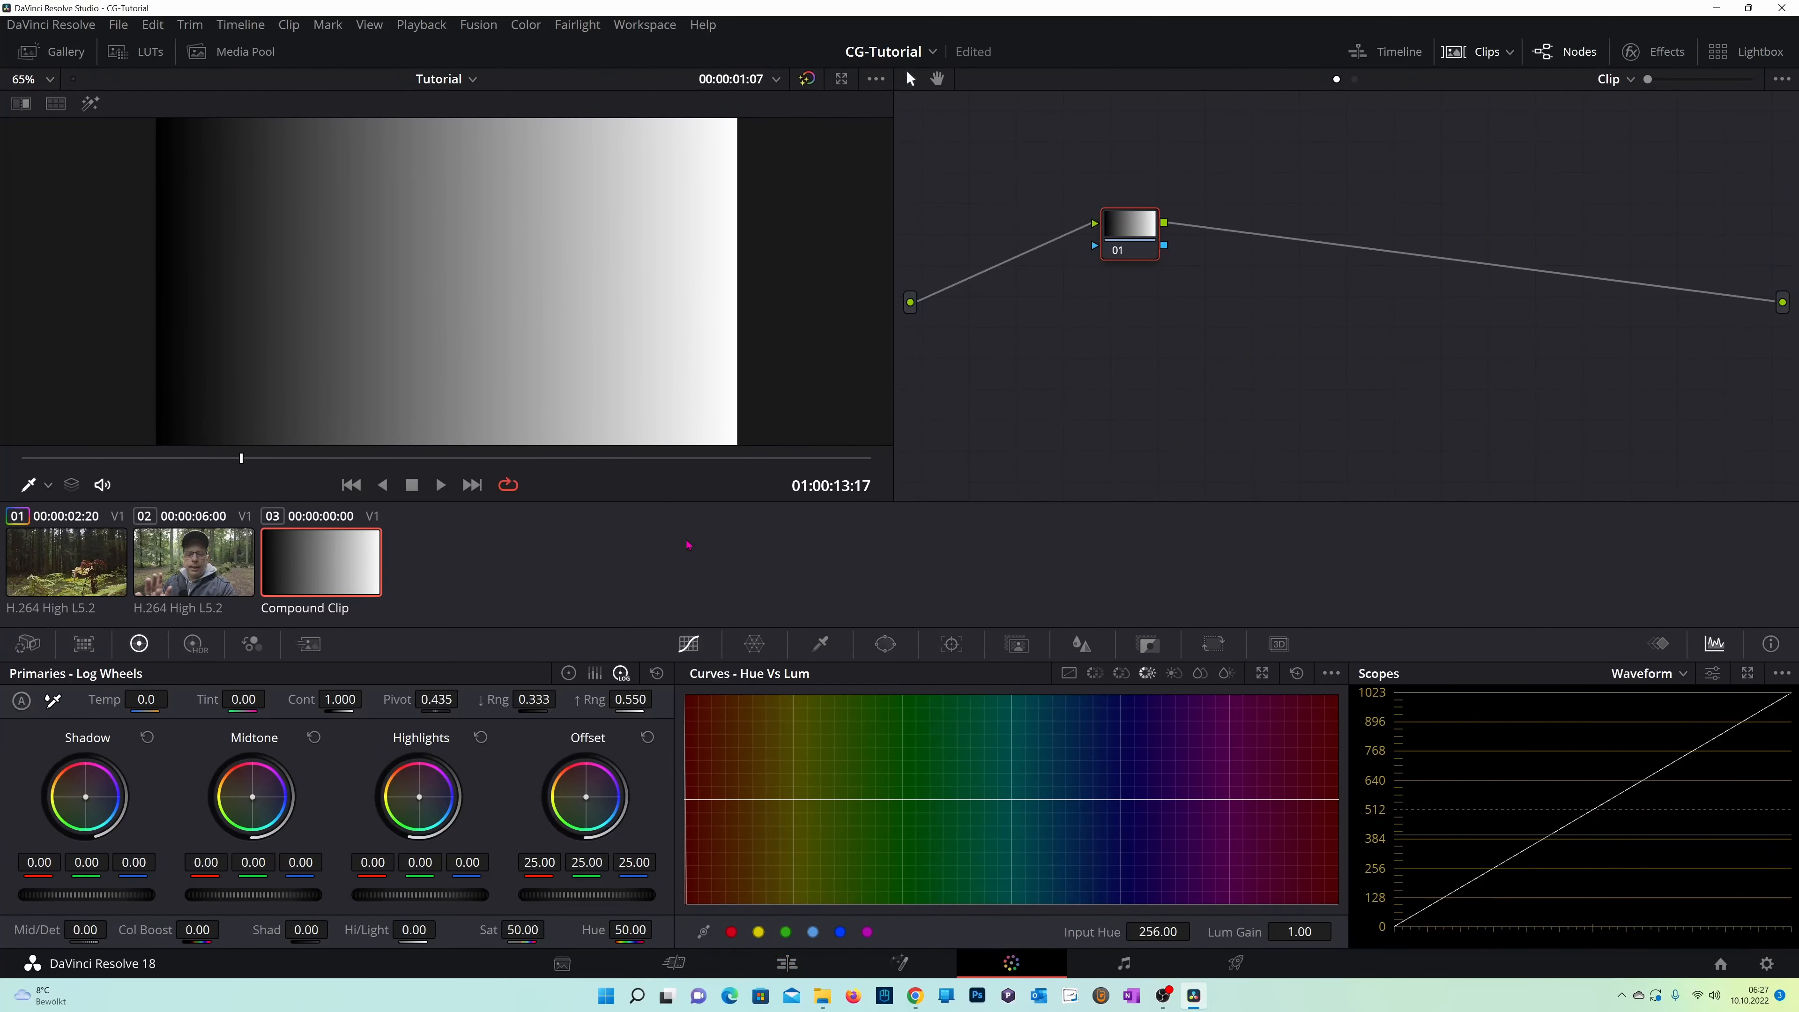
# On the compound clip's node, set the log Shadow values to red -0.03, green -0.01 and blue 0.03, and enlarge the waveform scope.
pyautogui.moveTo(1109, 227); pyautogui.dragTo(986, 205)
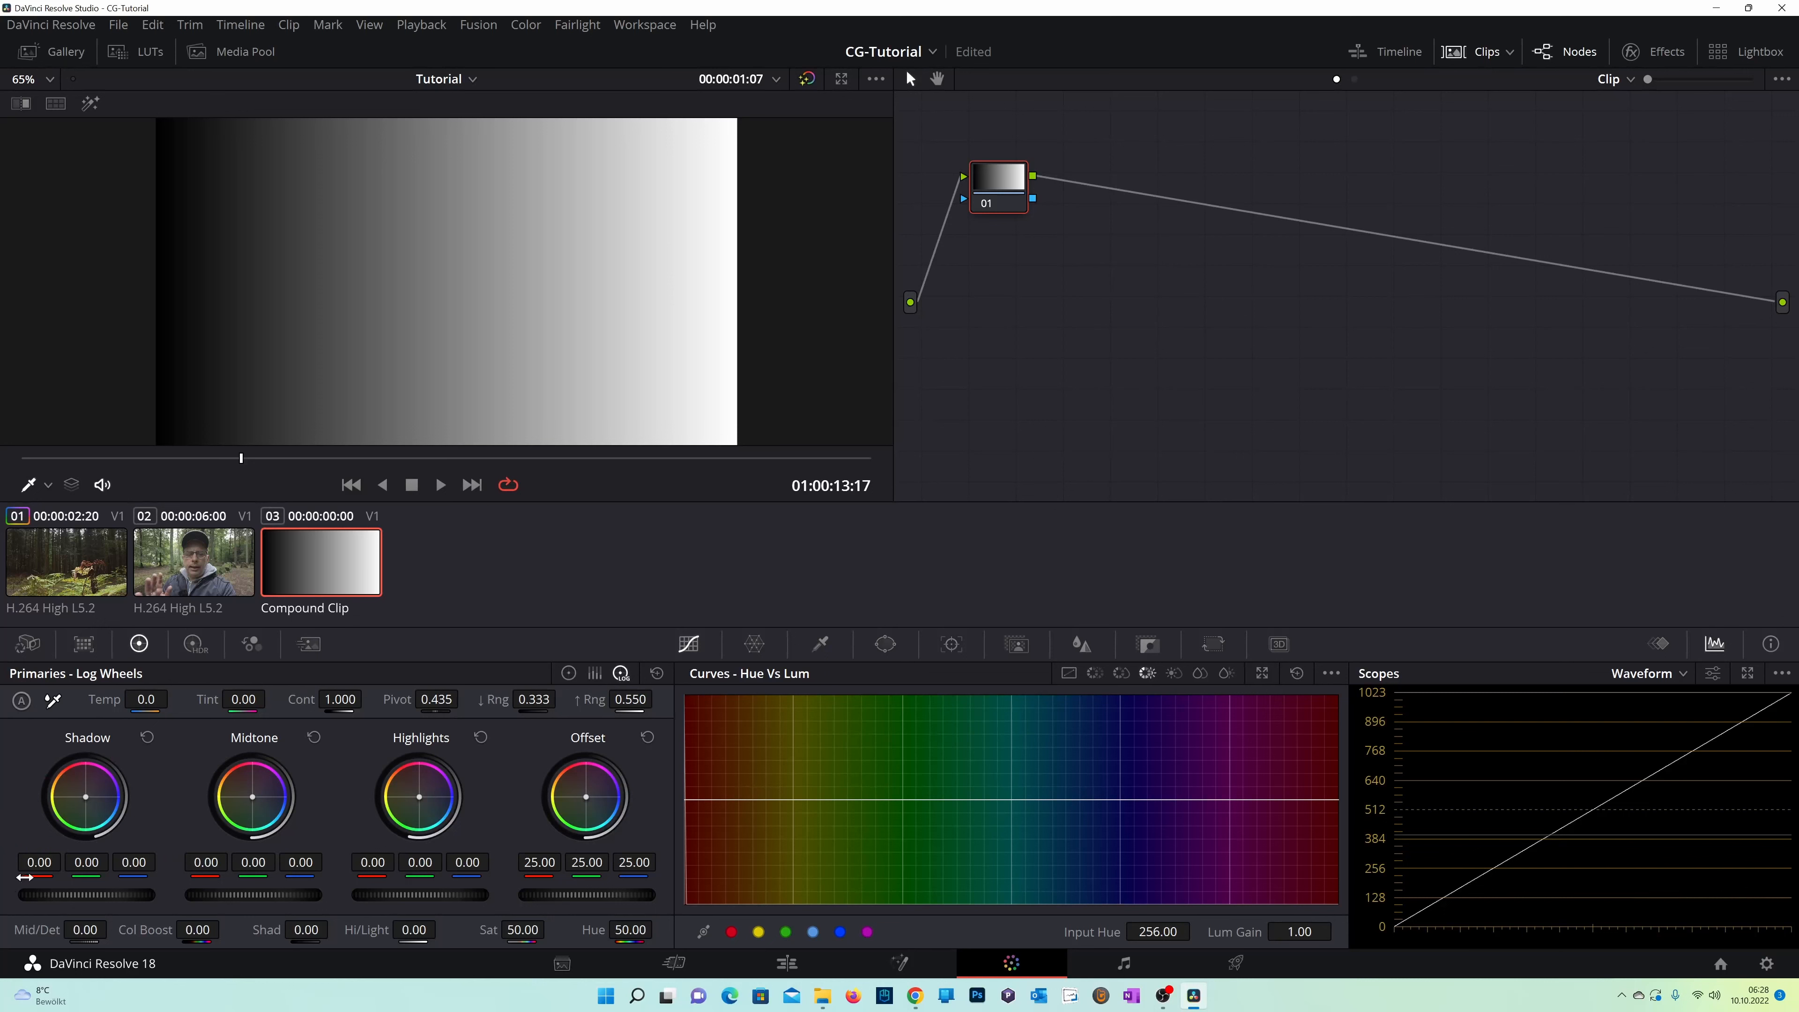
pyautogui.moveTo(137, 876); pyautogui.dragTo(139, 875)
pyautogui.moveTo(139, 875); pyautogui.dragTo(37, 870)
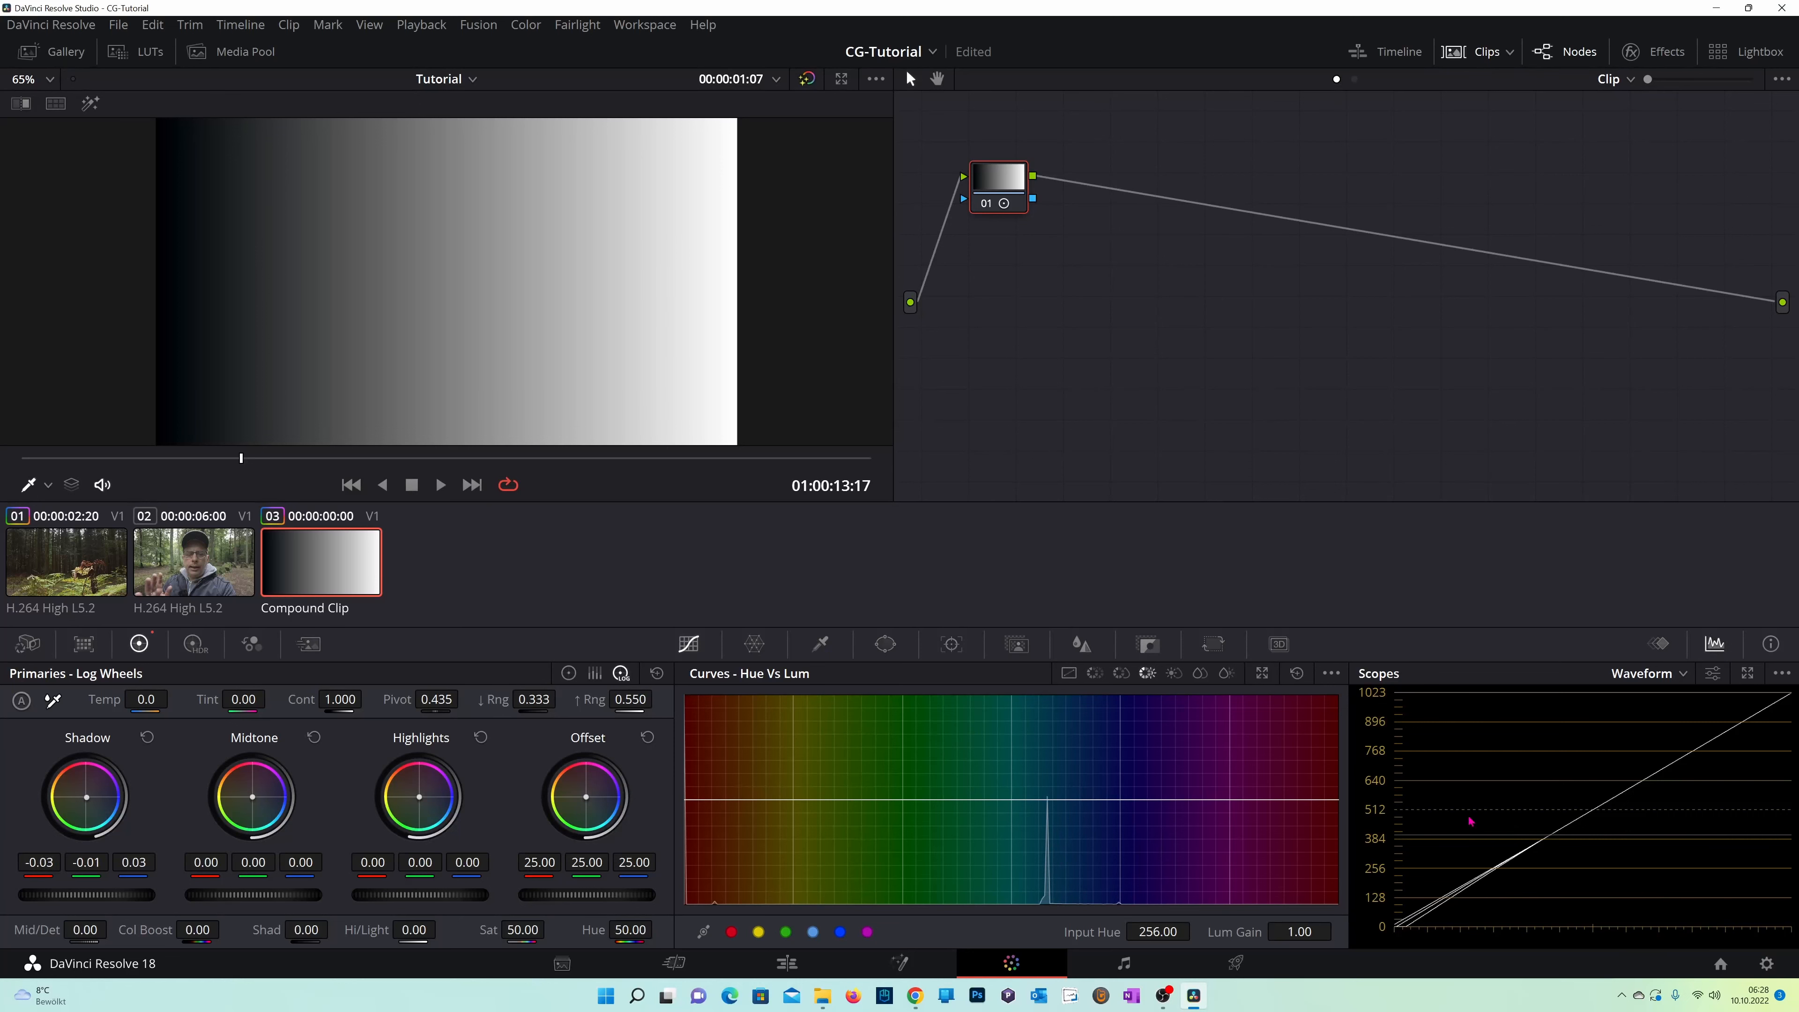
pyautogui.click(1748, 673)
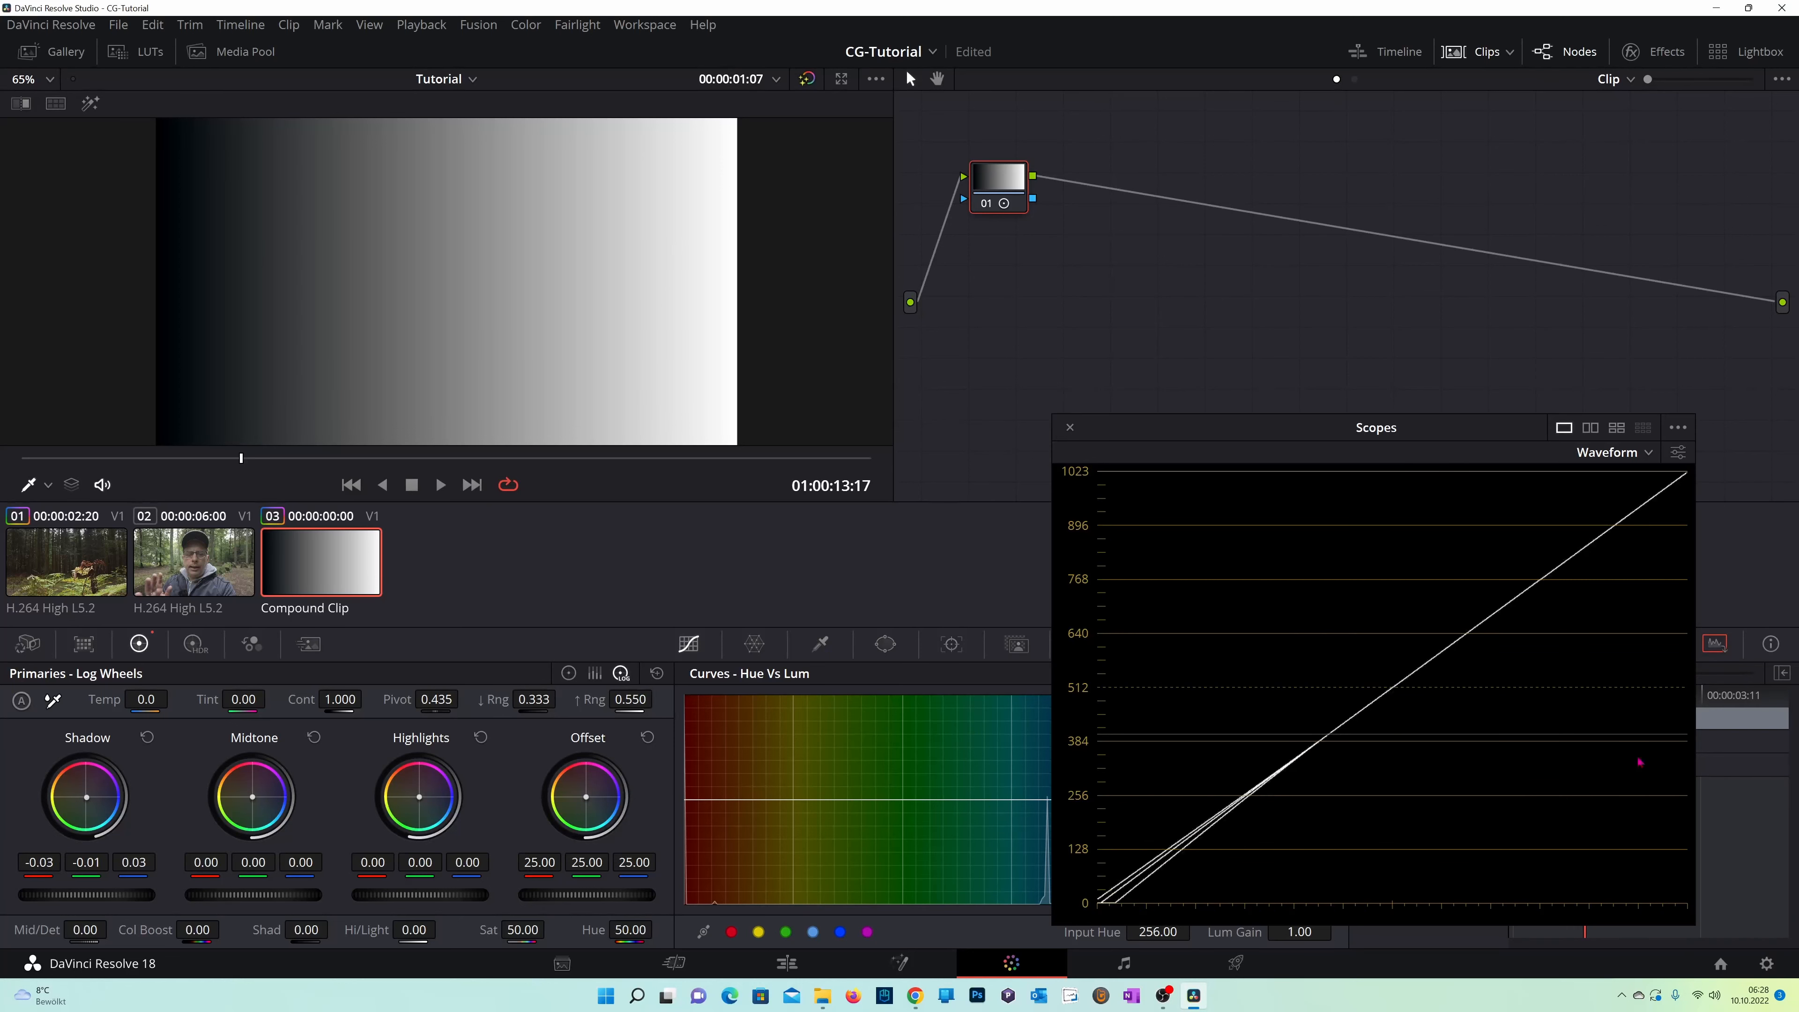
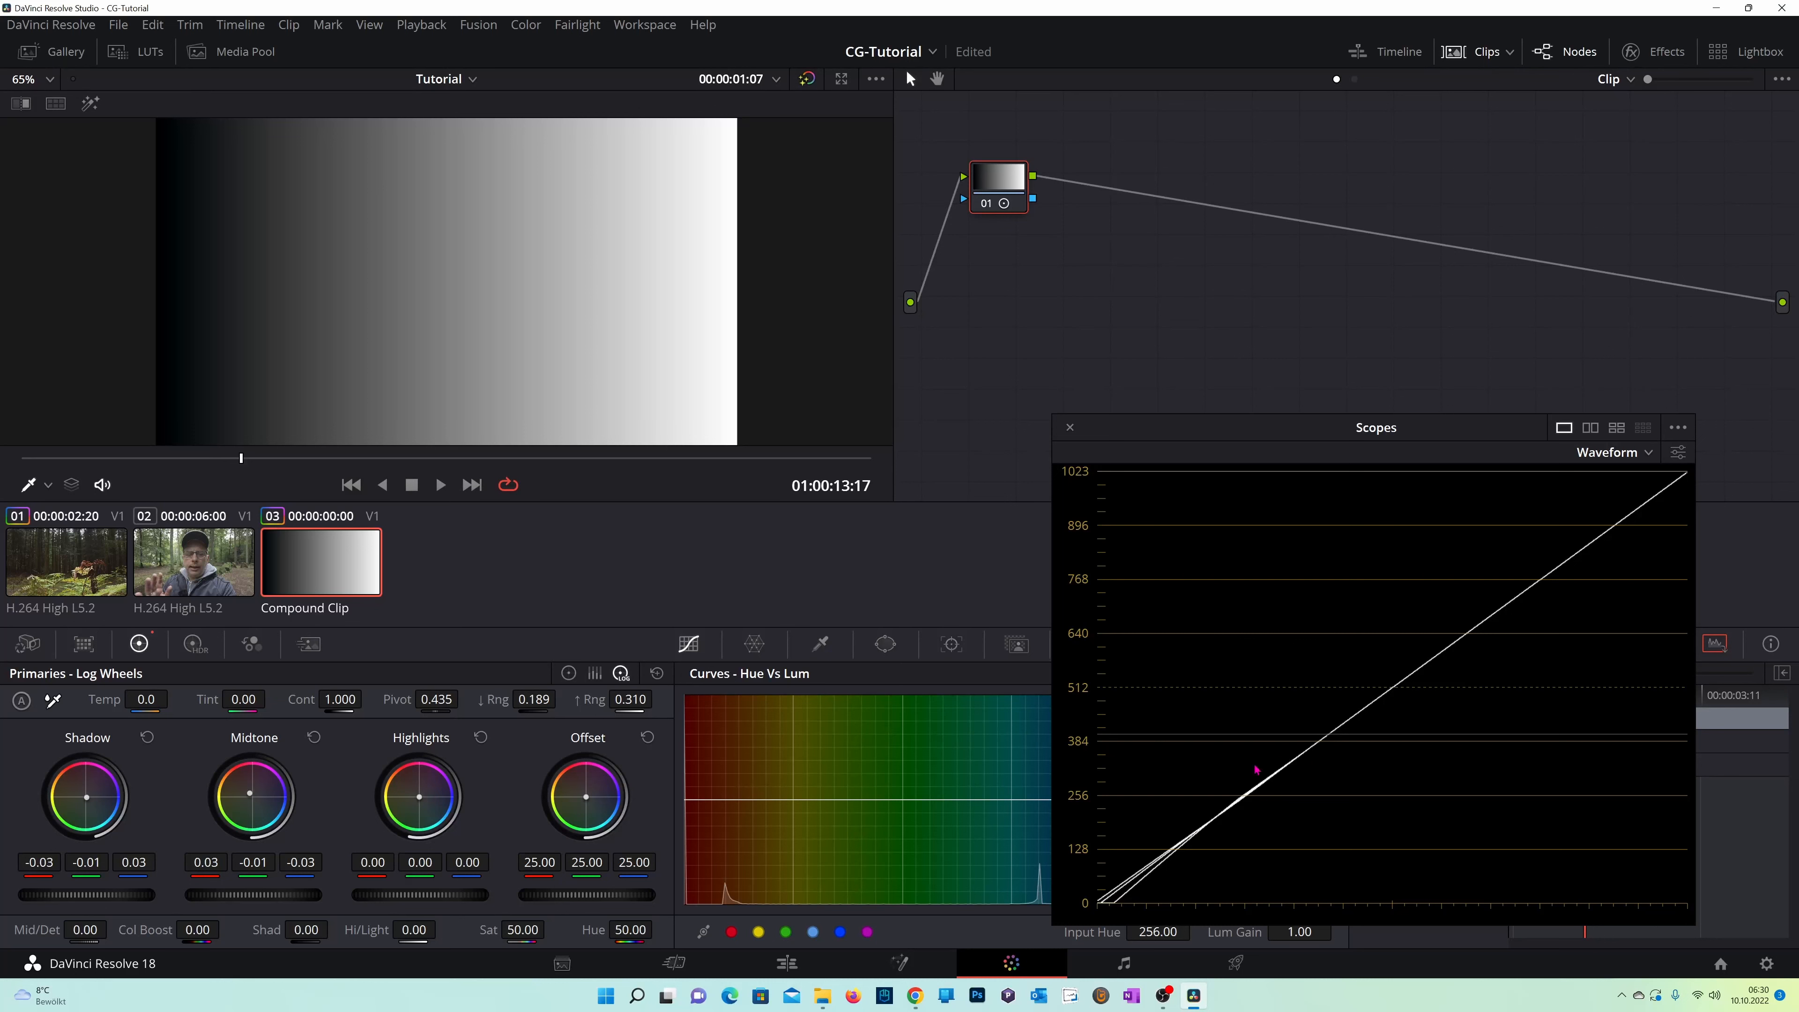
# Close the enlarged scope and compare the log wheel settings of the forest clip with those of the compound clip.
pyautogui.click(1070, 427)
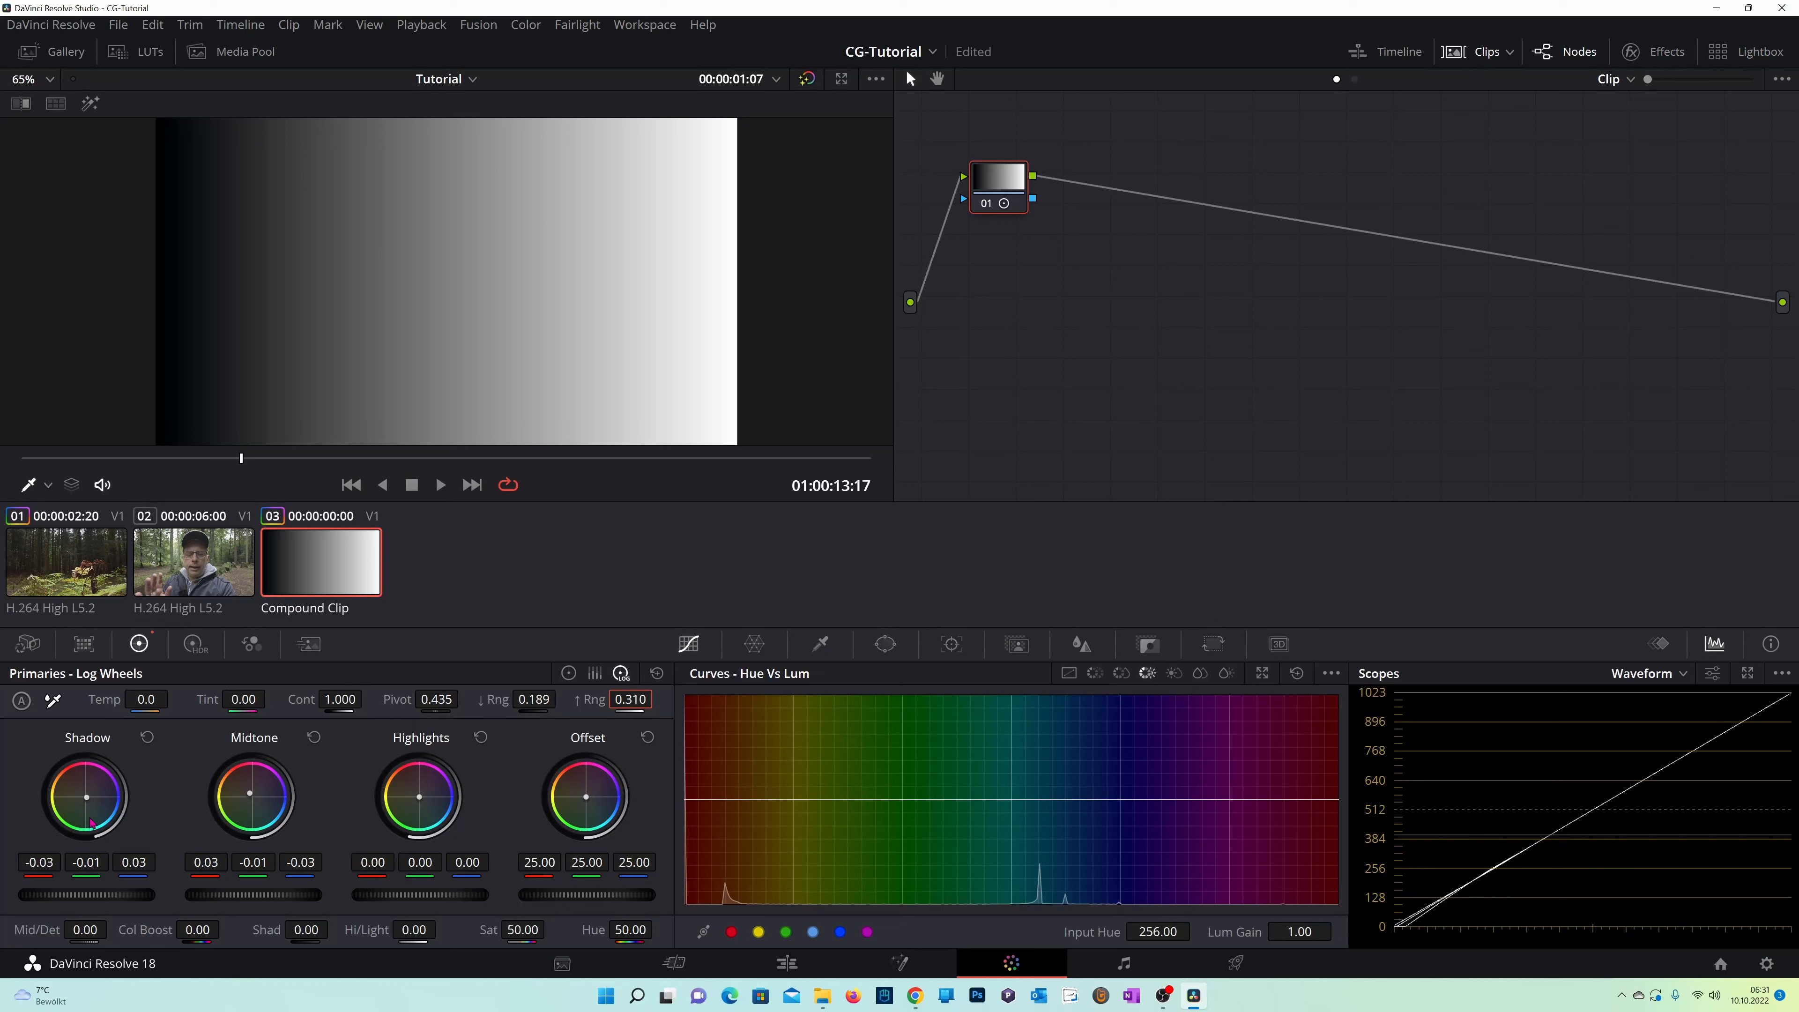
pyautogui.click(82, 553)
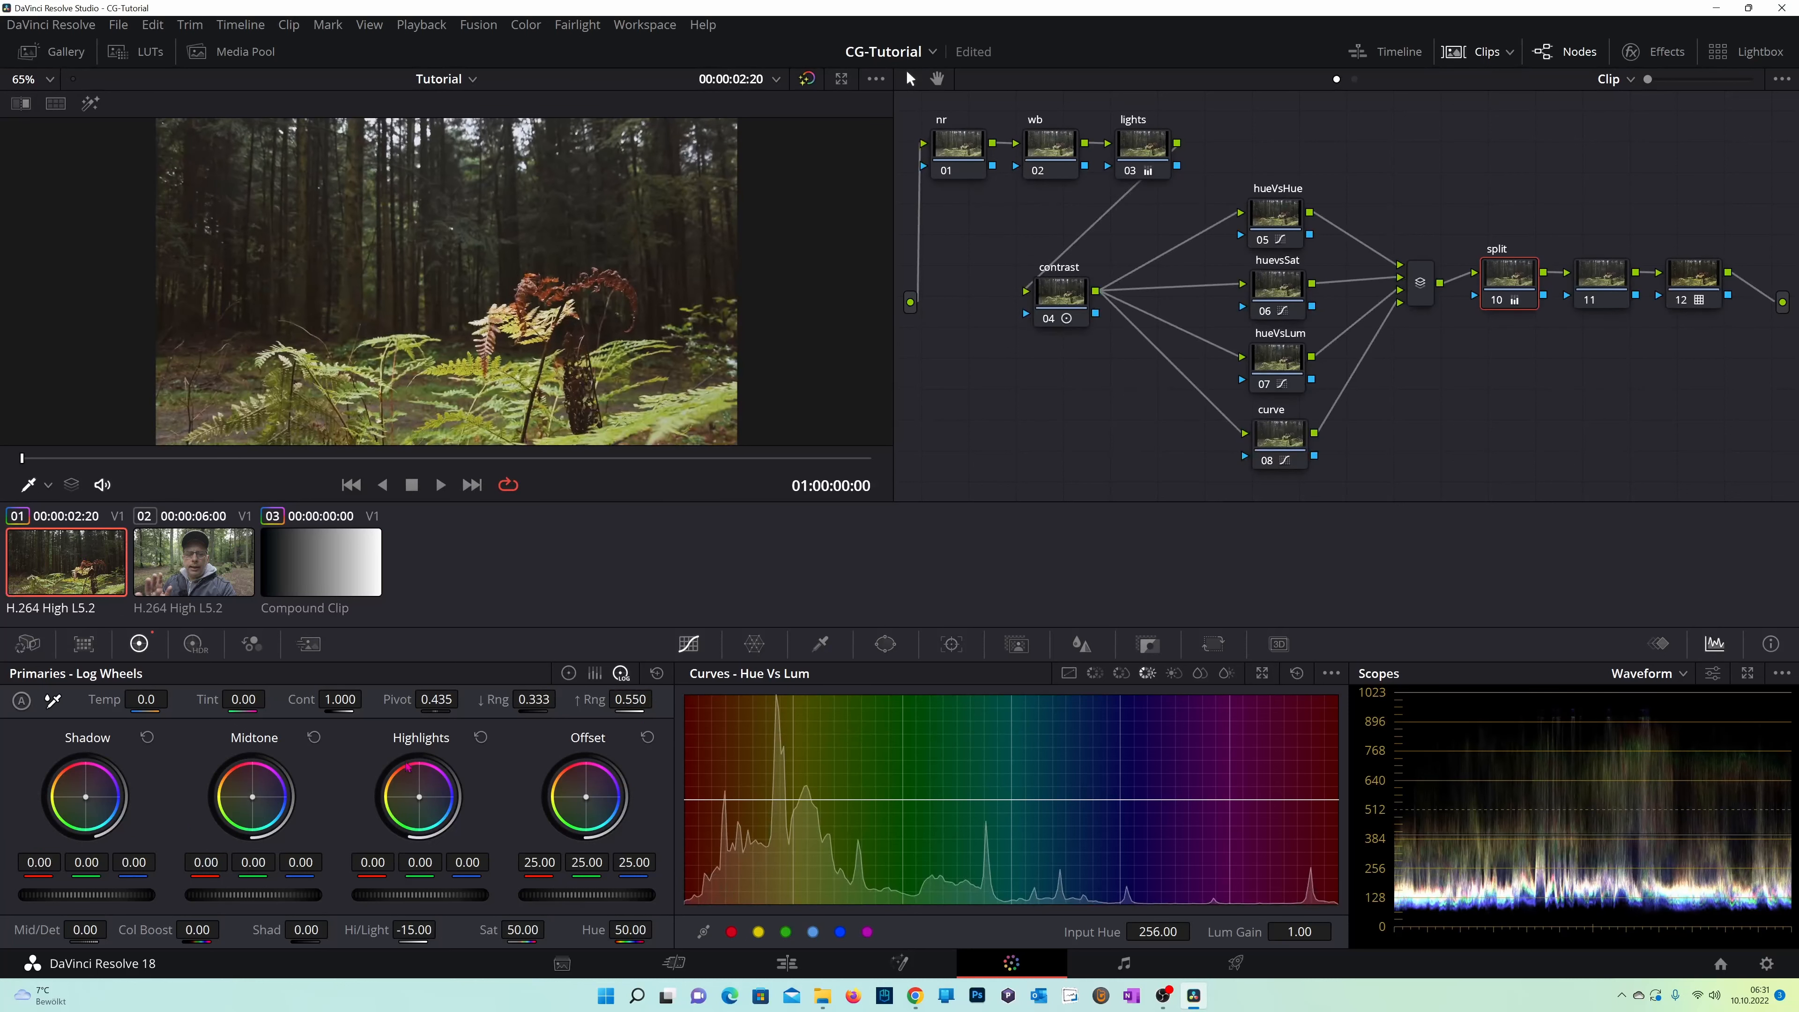
pyautogui.click(331, 567)
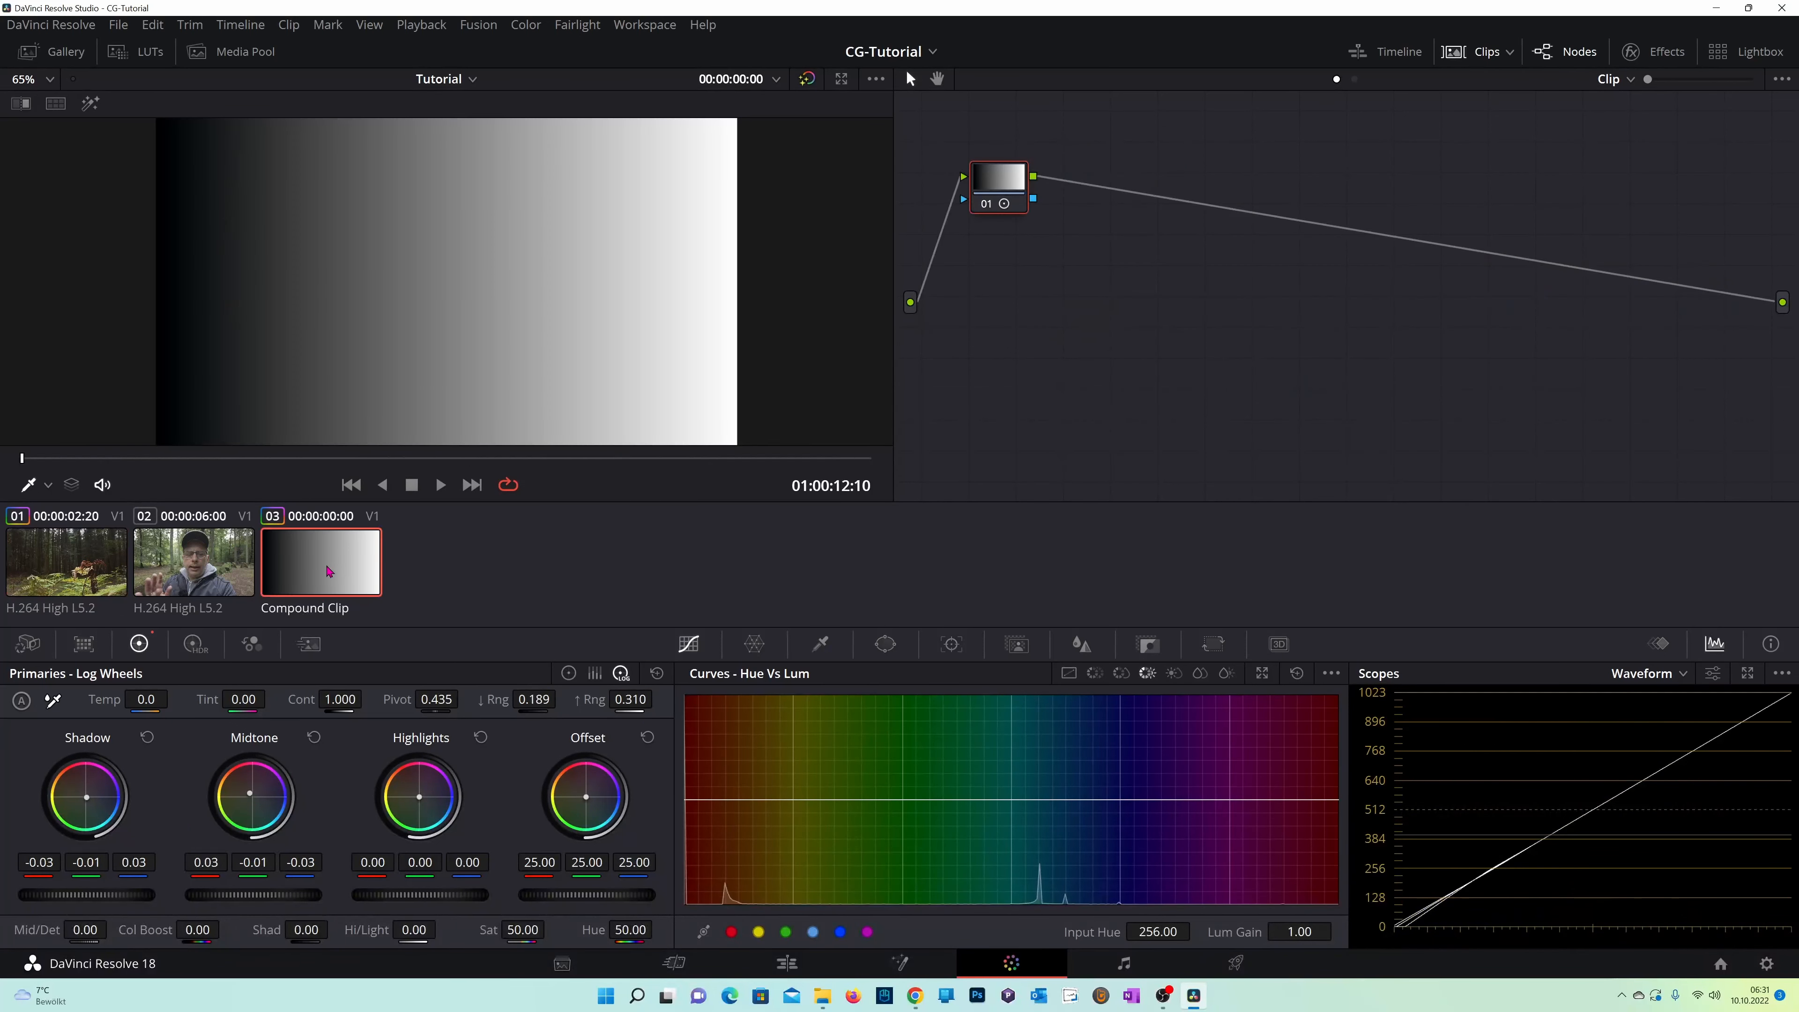
# On the forest clip's split node, set Shadow to red -0.03, green -0.01, blue 0.03 and Midtone to red 0.03, green -0.01, blue -0.03.
pyautogui.click(66, 564)
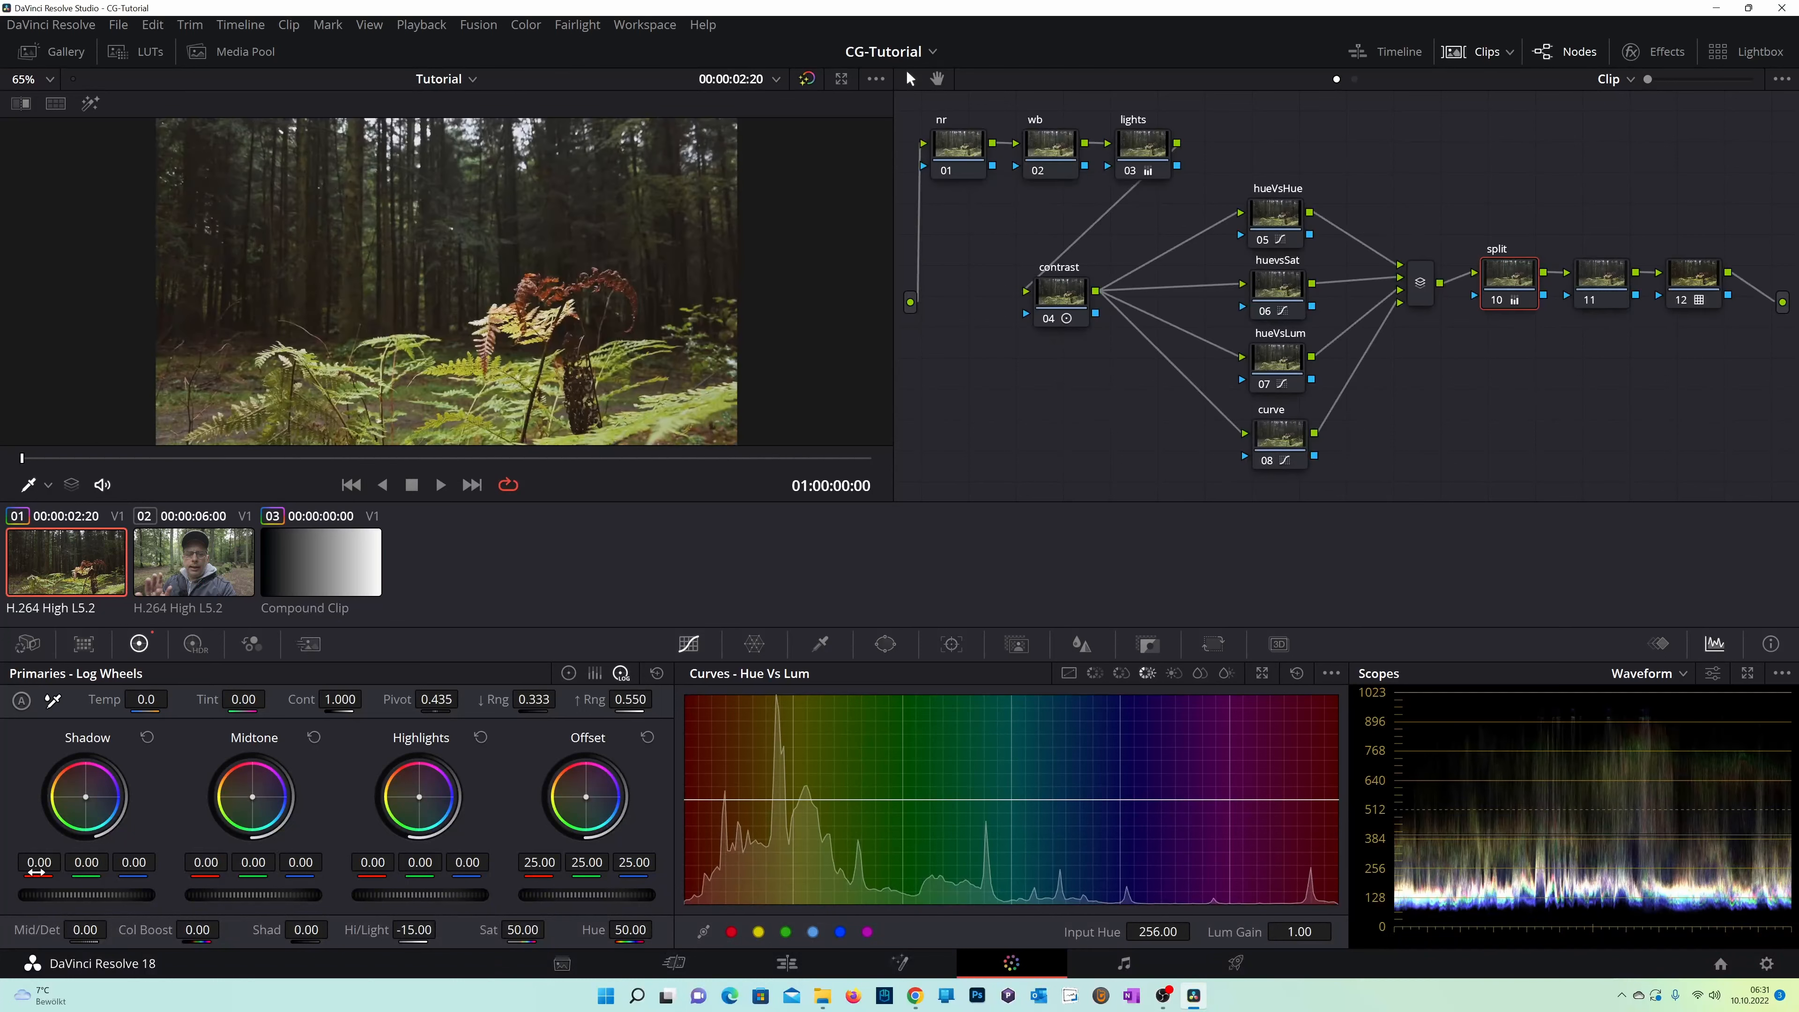
pyautogui.moveTo(86, 797); pyautogui.dragTo(86, 798)
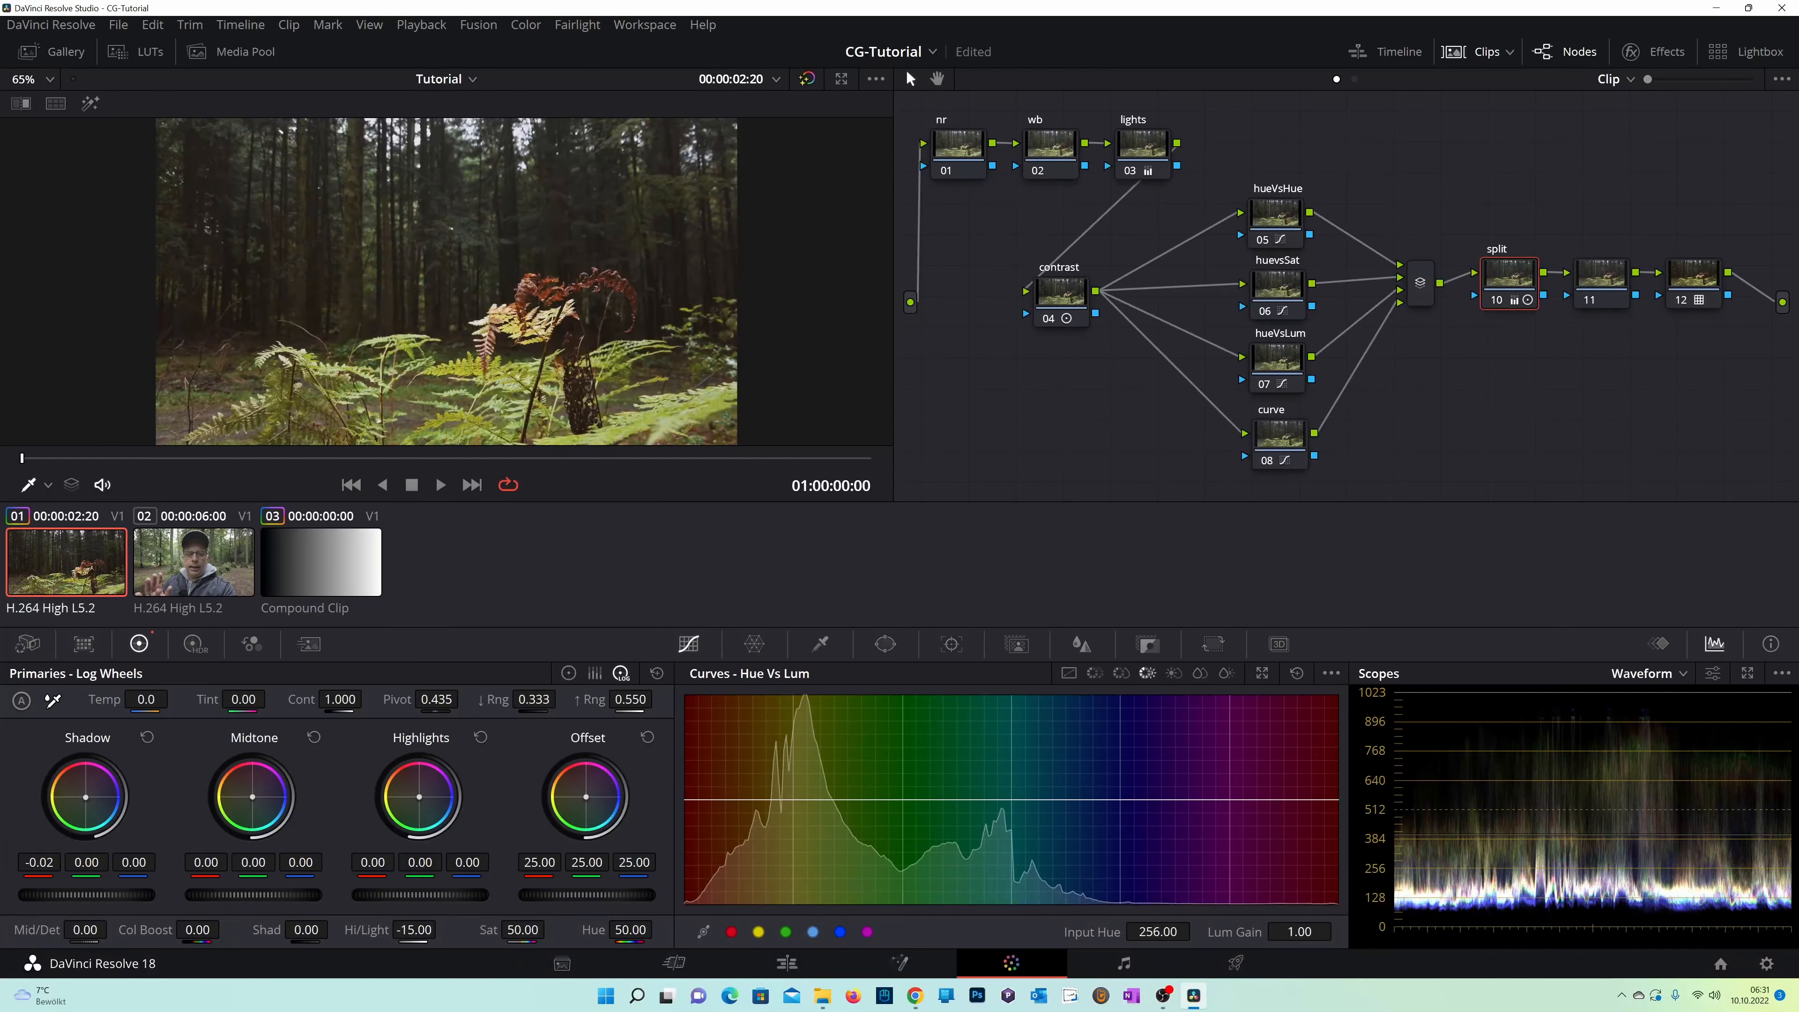
pyautogui.moveTo(134, 872); pyautogui.dragTo(37, 872)
pyautogui.moveTo(205, 872); pyautogui.dragTo(210, 872)
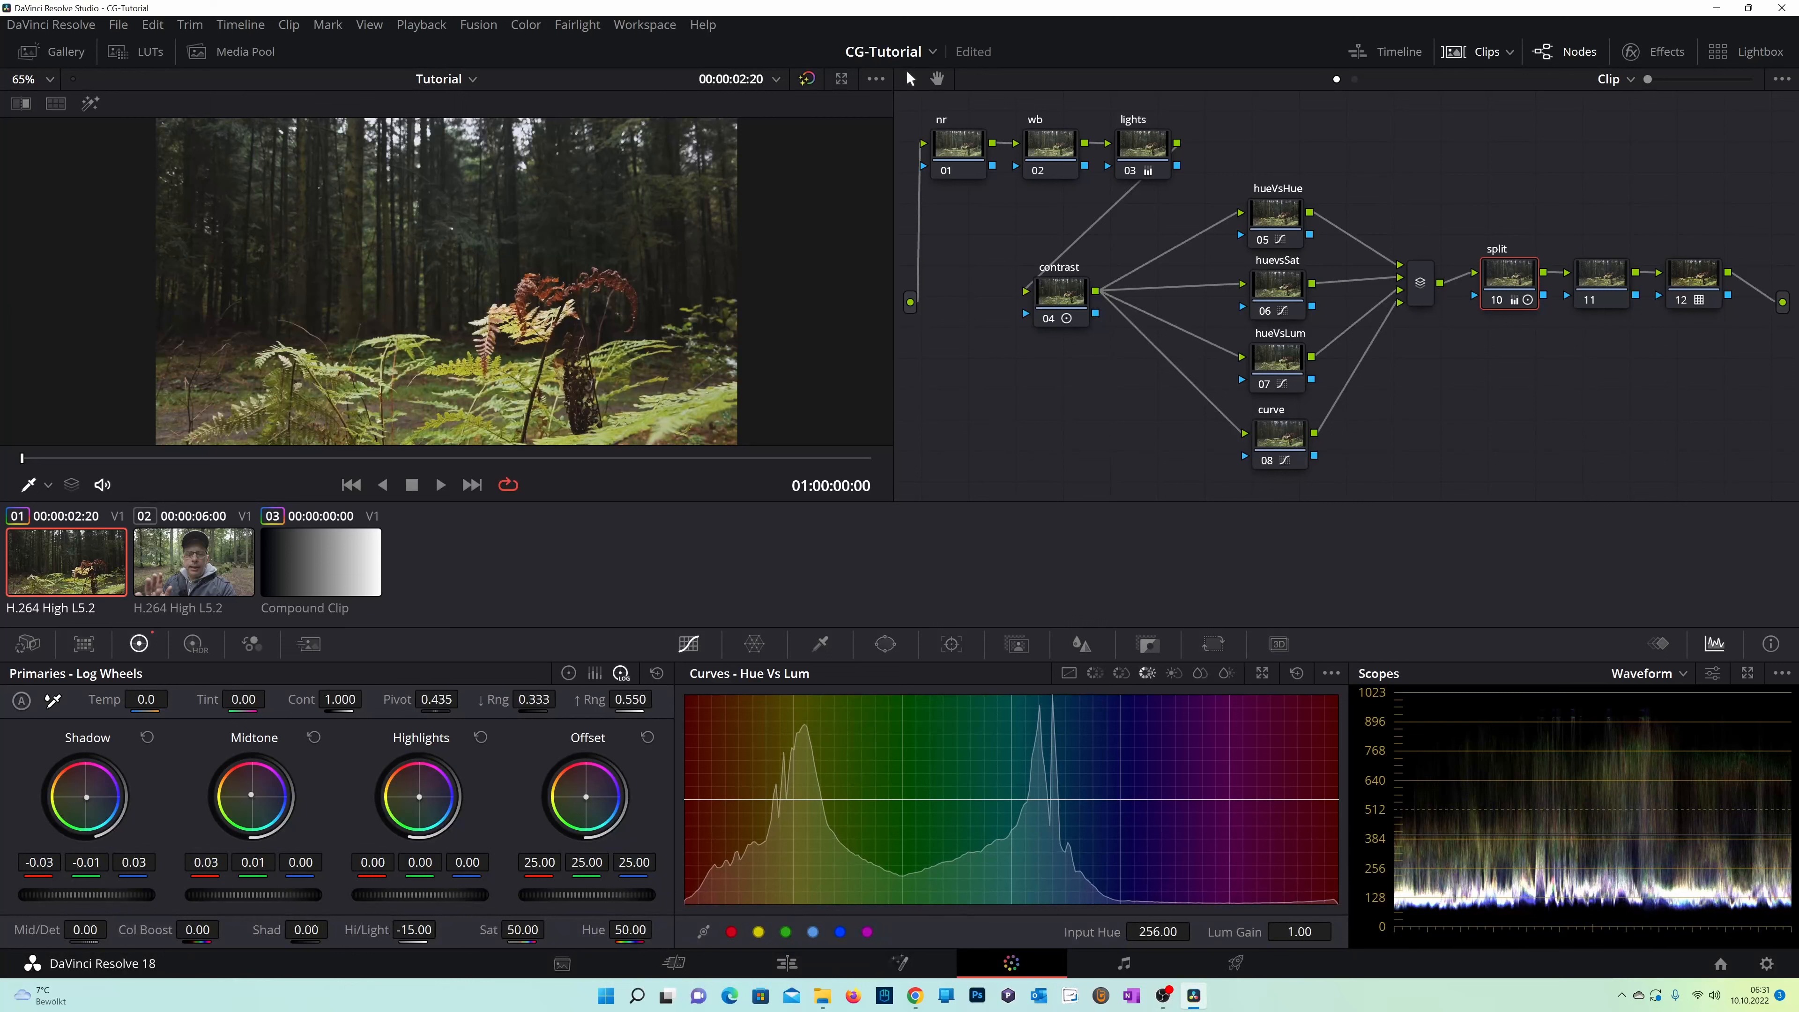
pyautogui.moveTo(306, 871); pyautogui.dragTo(301, 870)
# Set the split node's low range to 0.183 and high range to 0.336, using the compound clip's ranges as reference.
pyautogui.moveTo(540, 716); pyautogui.dragTo(495, 716)
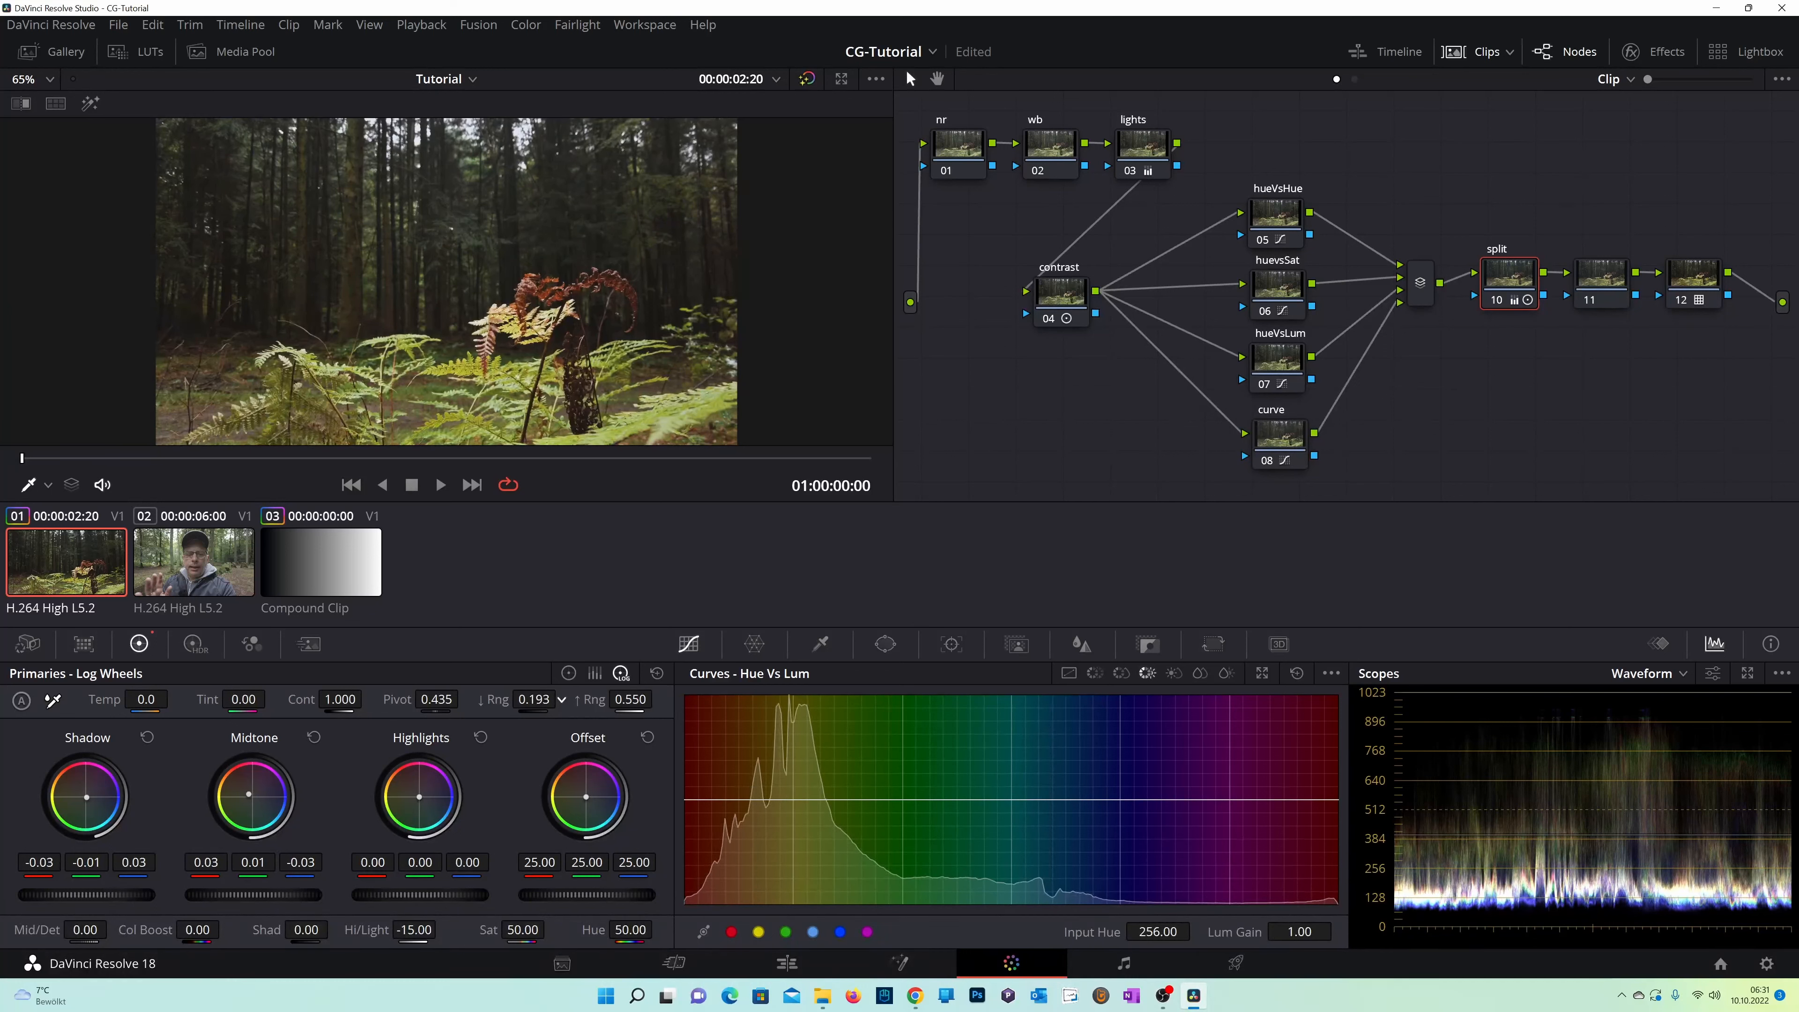
pyautogui.moveTo(630, 709); pyautogui.dragTo(573, 709)
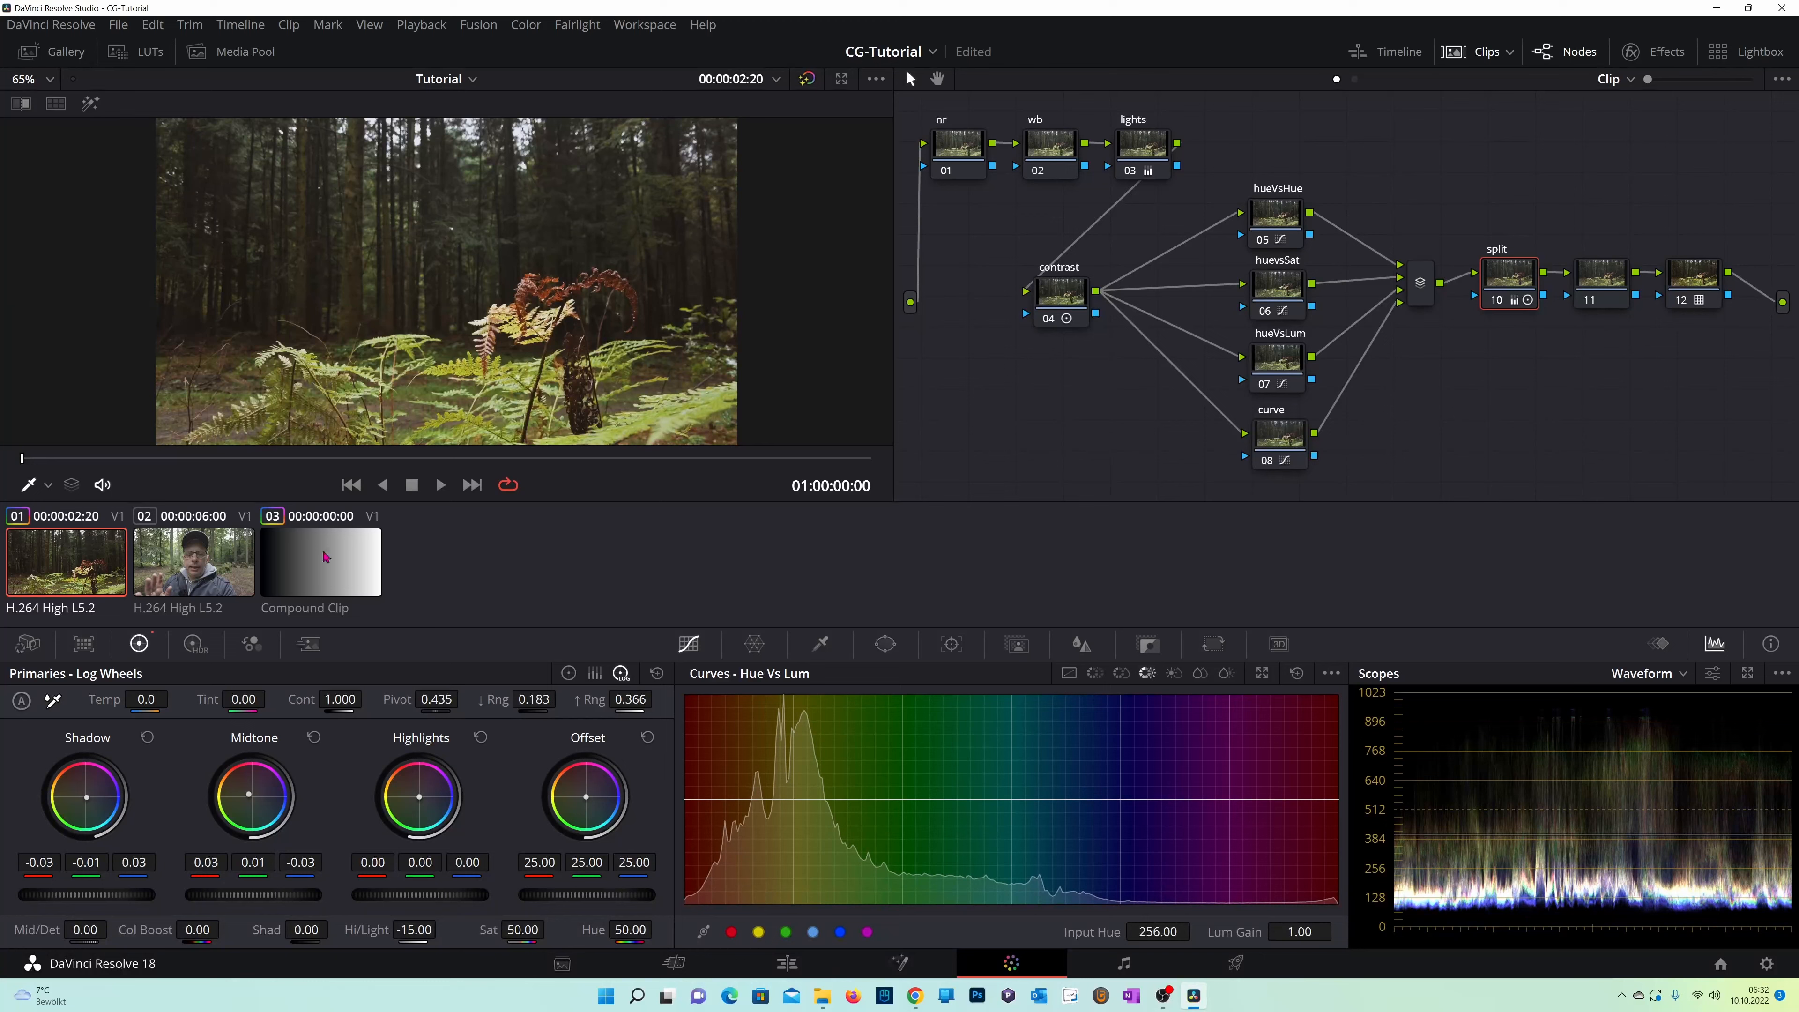
pyautogui.click(367, 581)
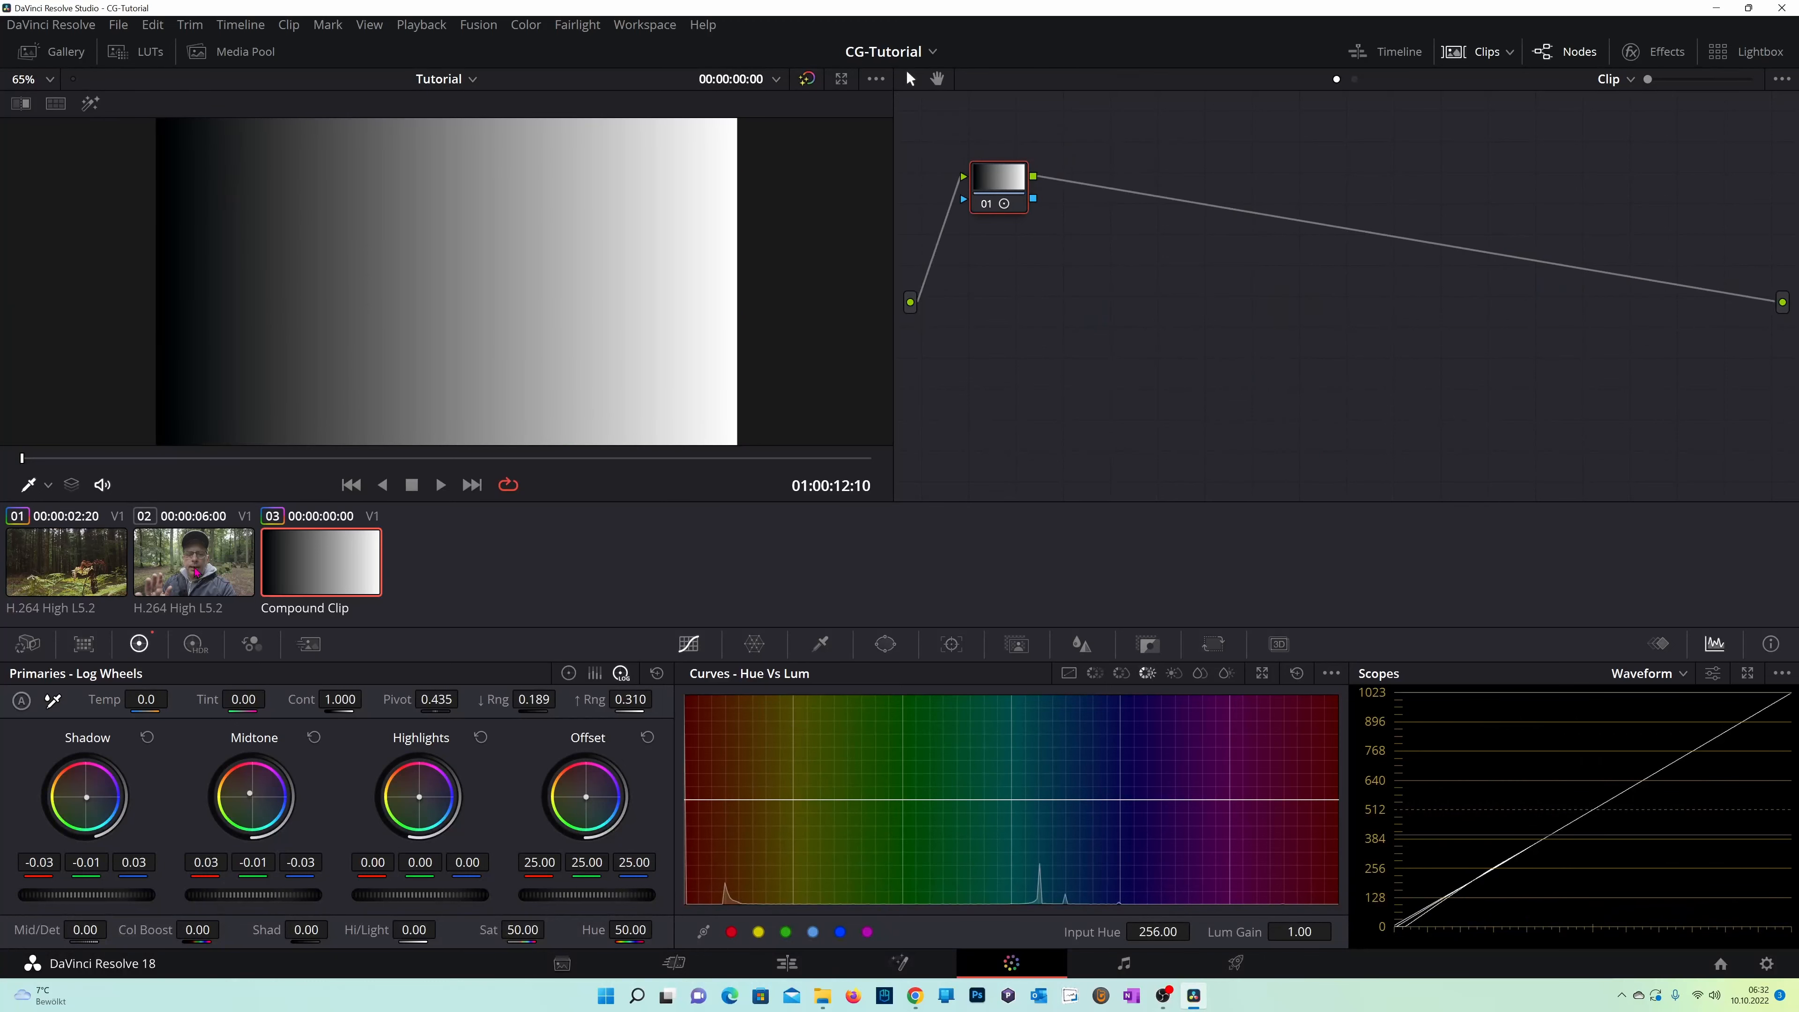
pyautogui.click(93, 565)
pyautogui.moveTo(631, 700); pyautogui.dragTo(614, 700)
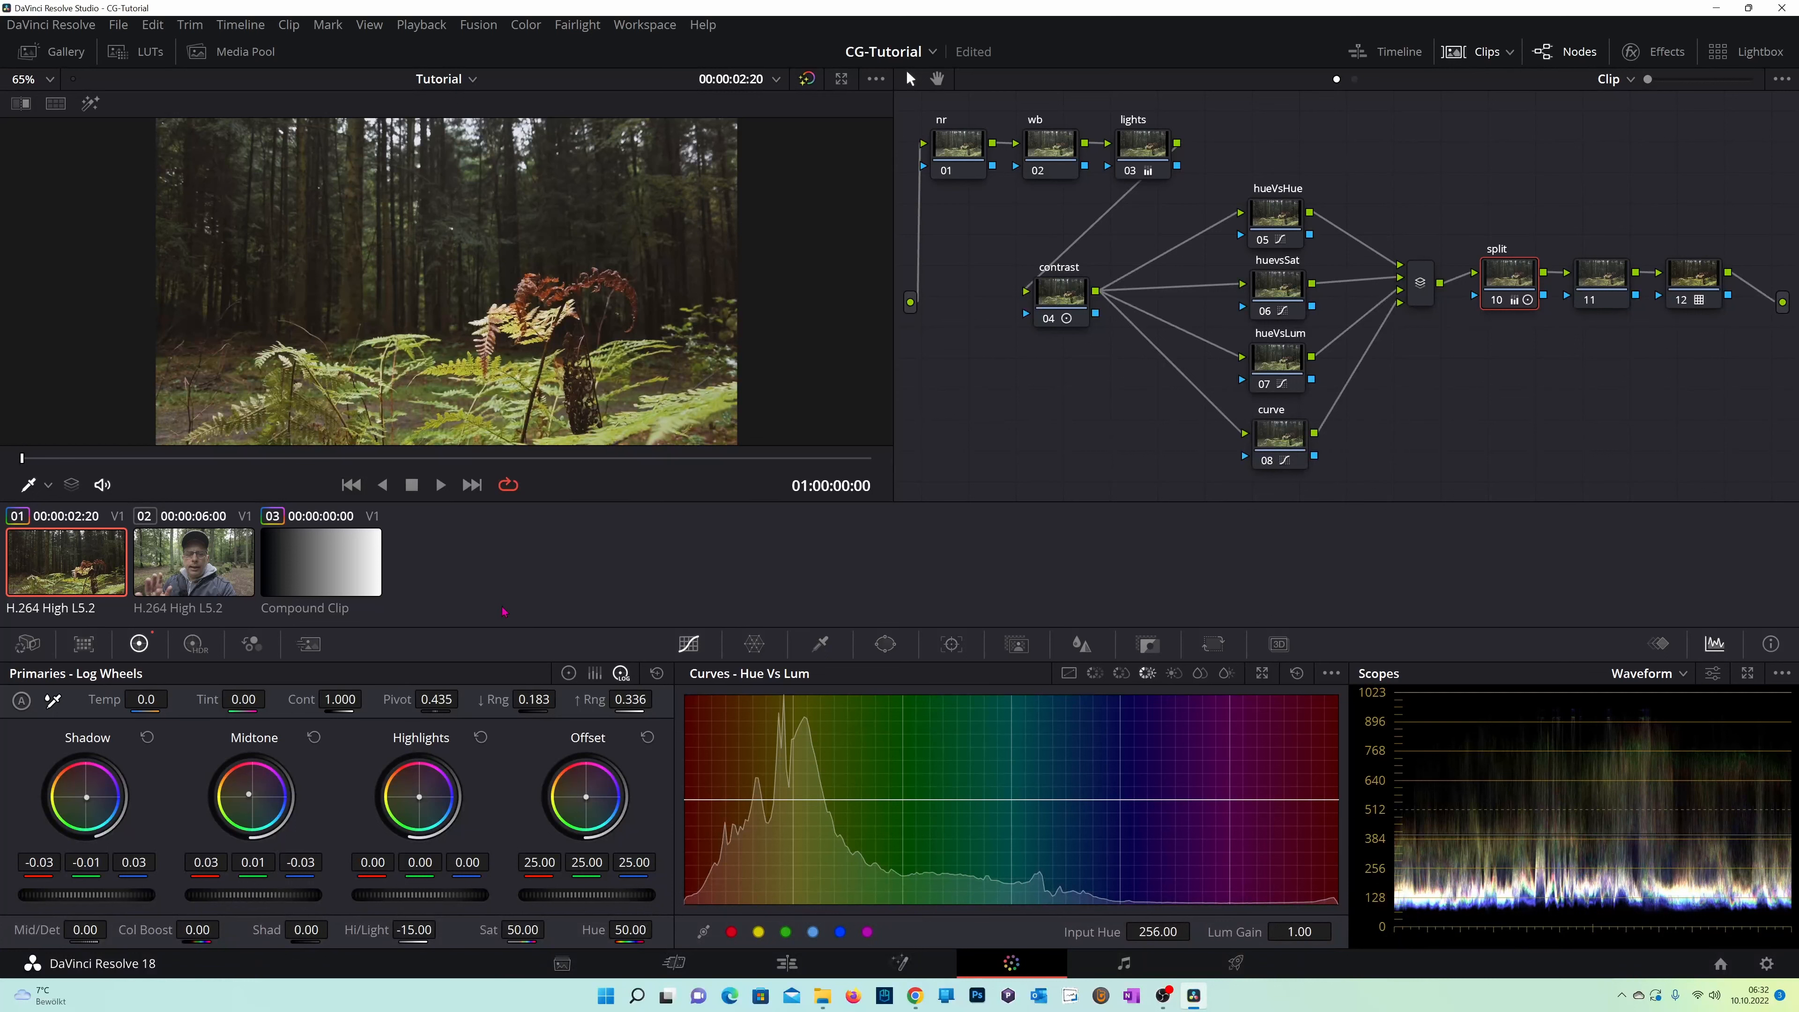
# View the compound clip's gradient once more, and disable and re-enable the split node to compare the forest image.
pyautogui.click(316, 571)
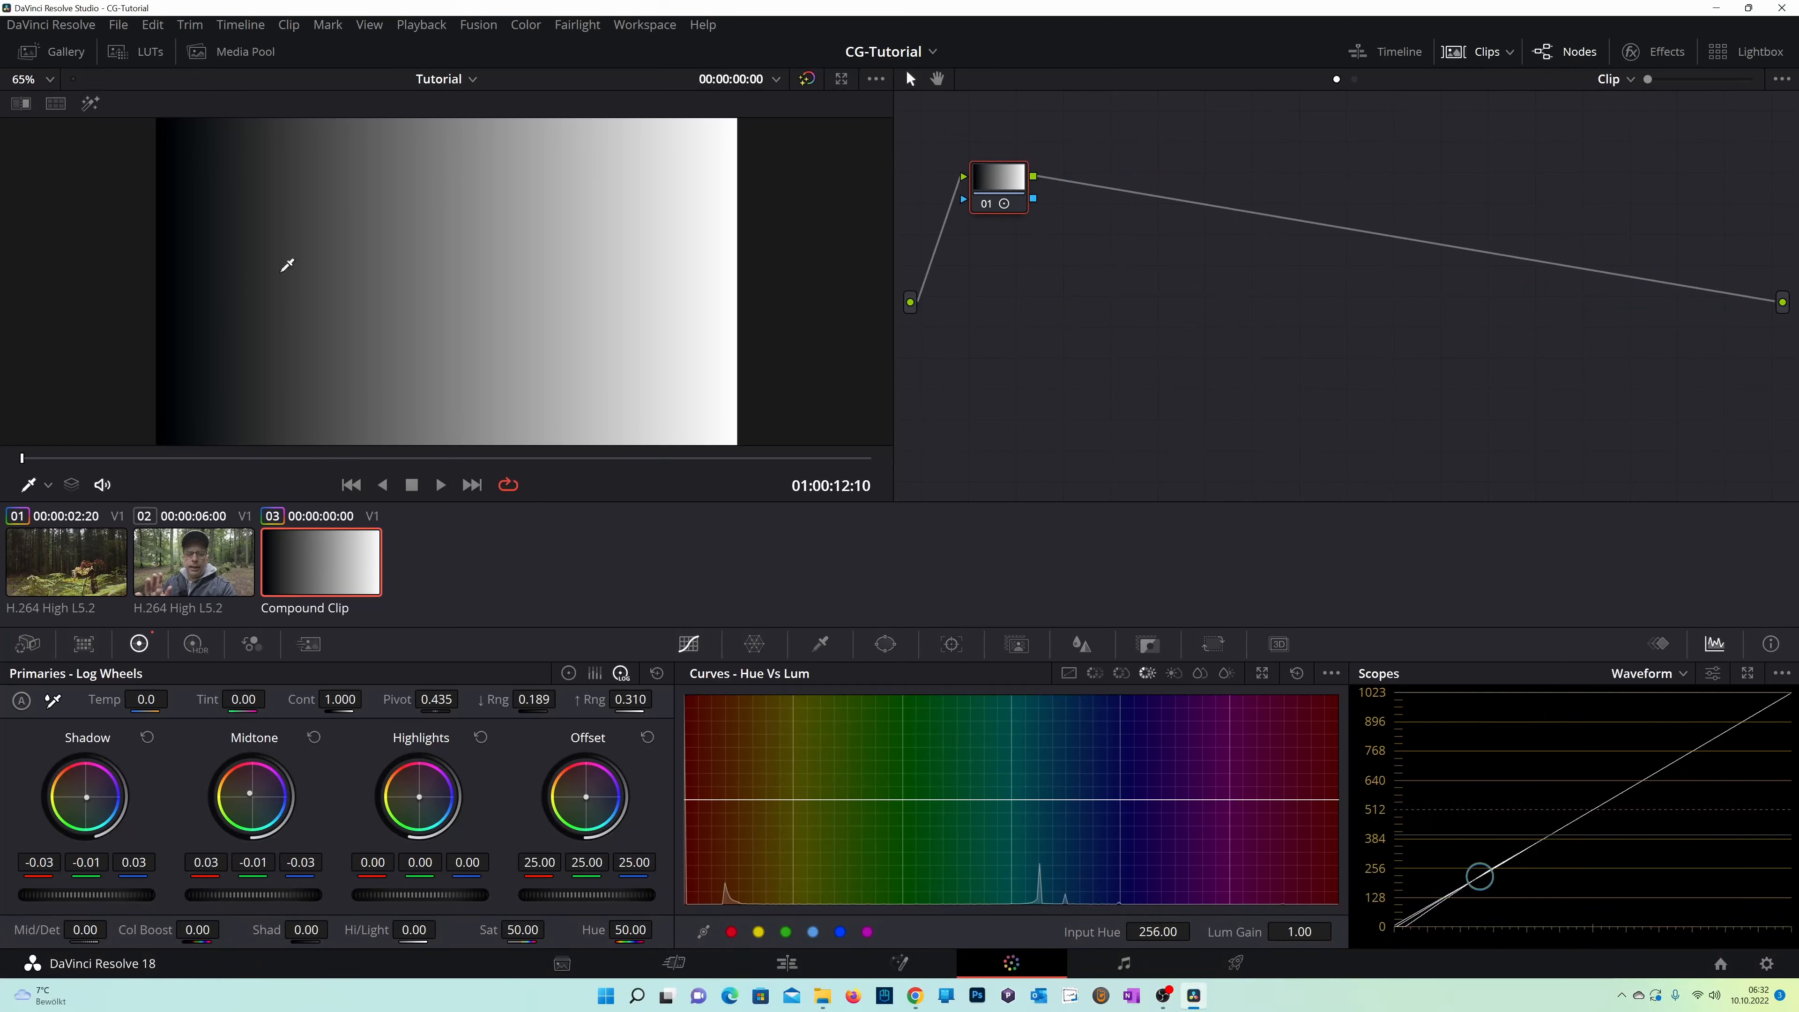
pyautogui.click(73, 574)
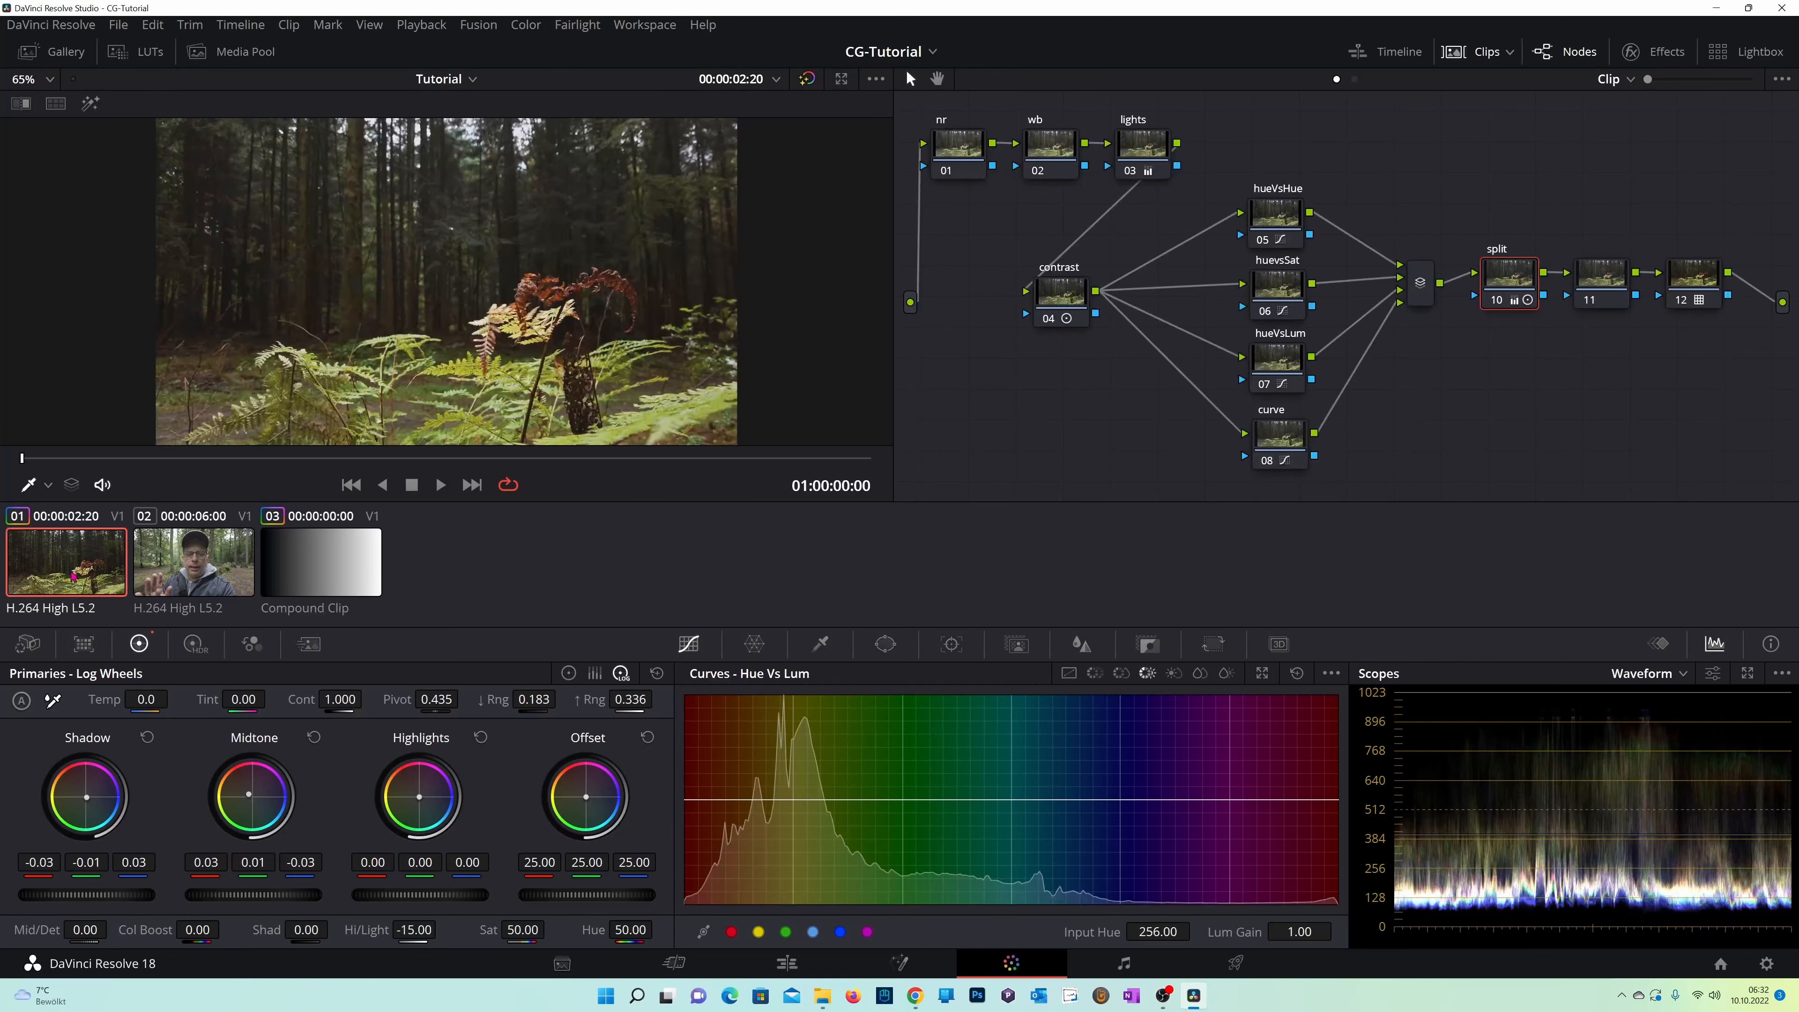
pyautogui.click(1497, 302)
pyautogui.click(1497, 301)
pyautogui.click(1496, 301)
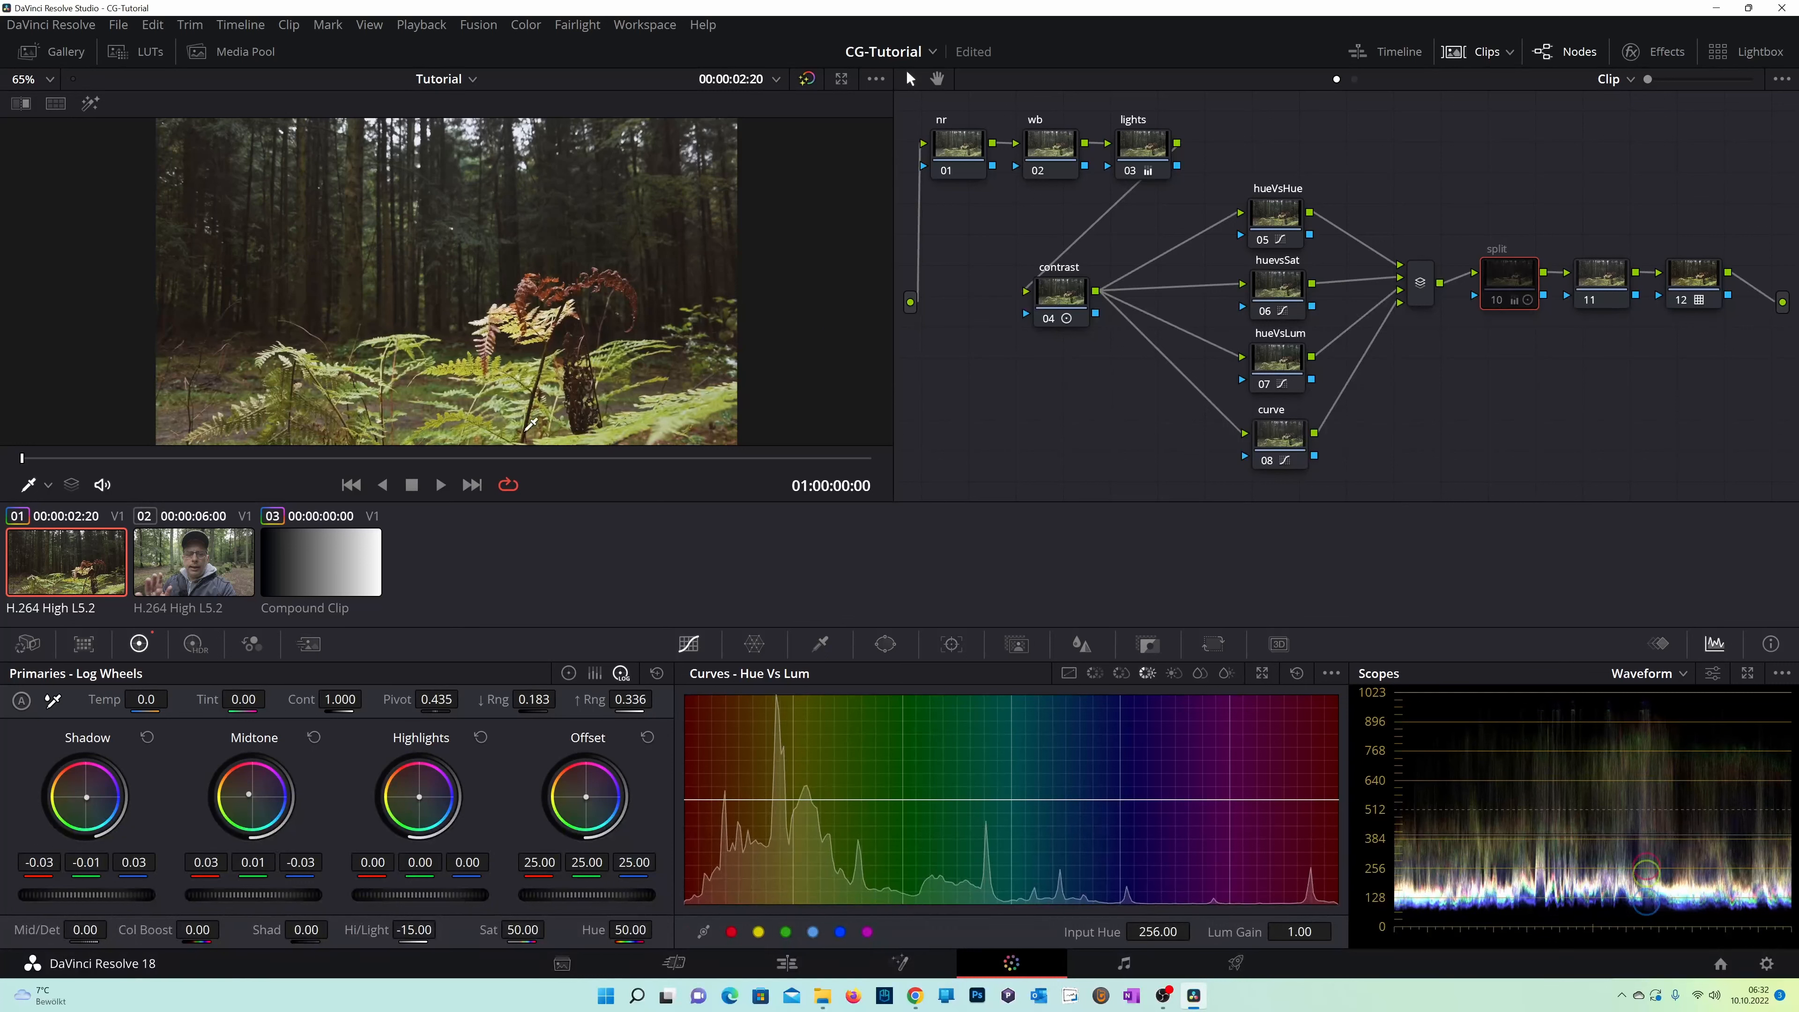
pyautogui.click(1493, 303)
# Compare the enlarged waveform with the split node disabled and enabled, leaving the node on and closing the enlarged scope.
pyautogui.click(1748, 673)
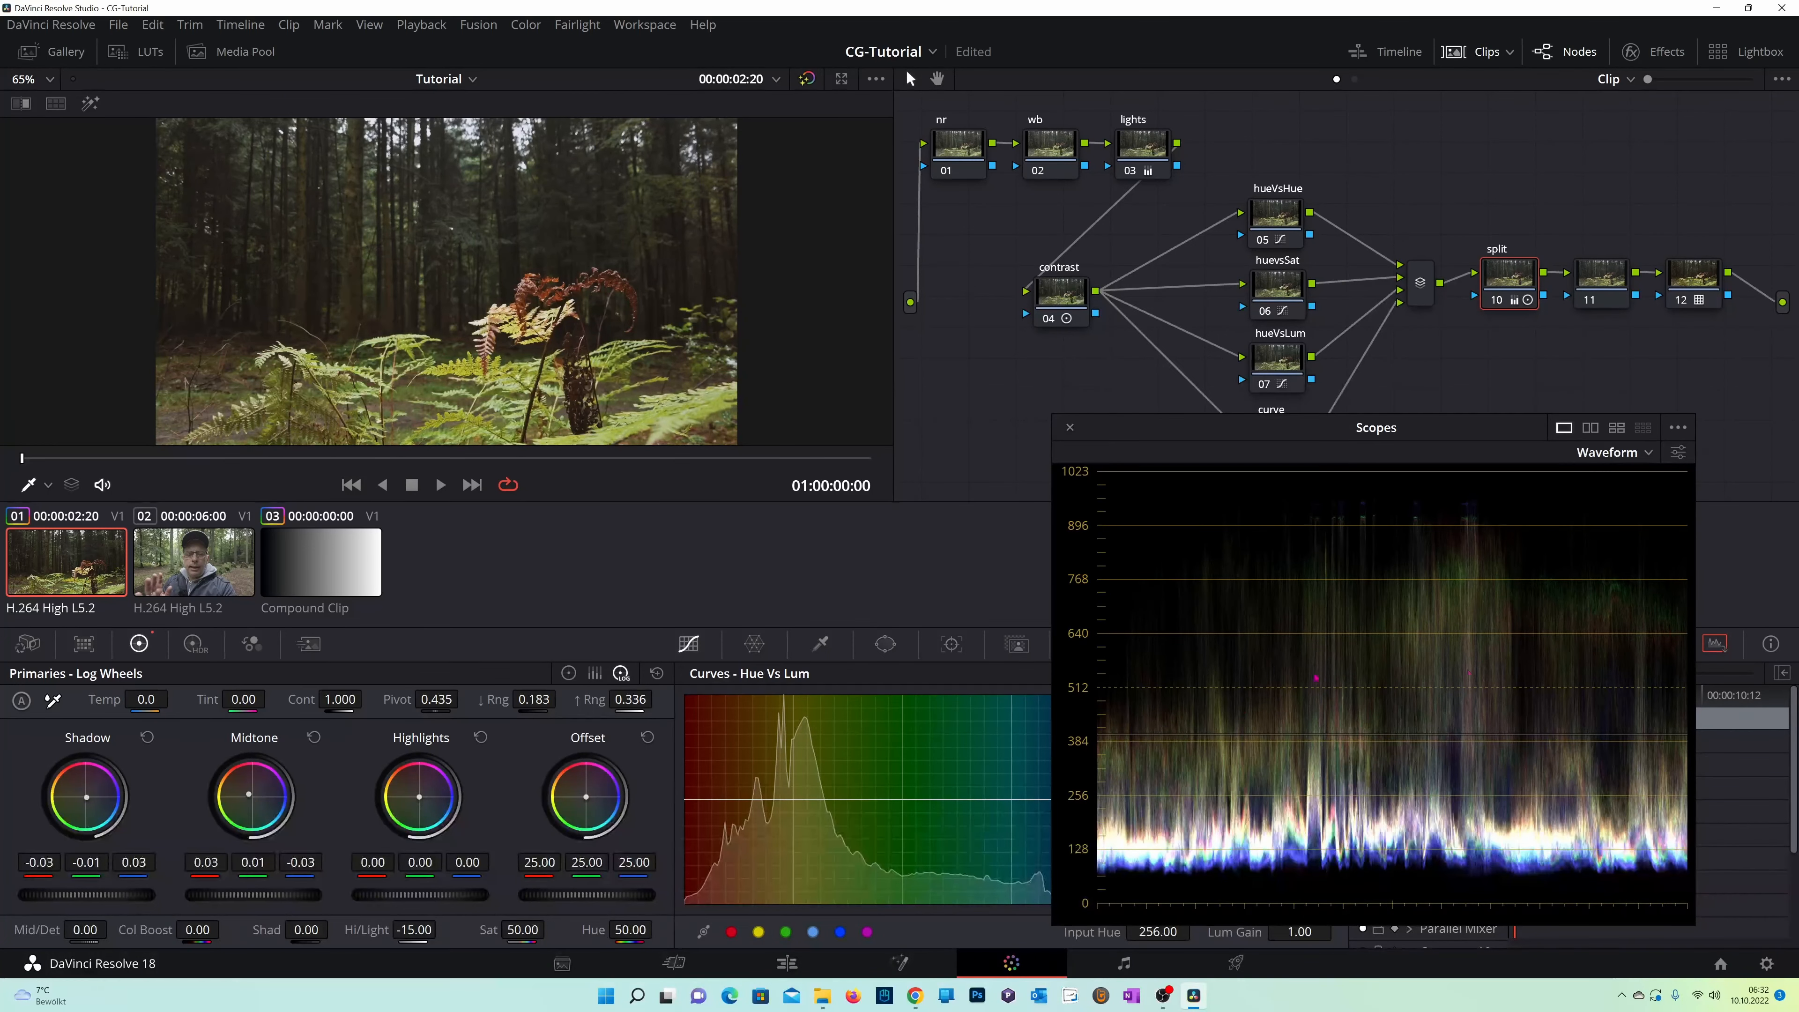
pyautogui.click(1495, 304)
pyautogui.click(1496, 303)
pyautogui.click(1496, 303)
pyautogui.click(1495, 304)
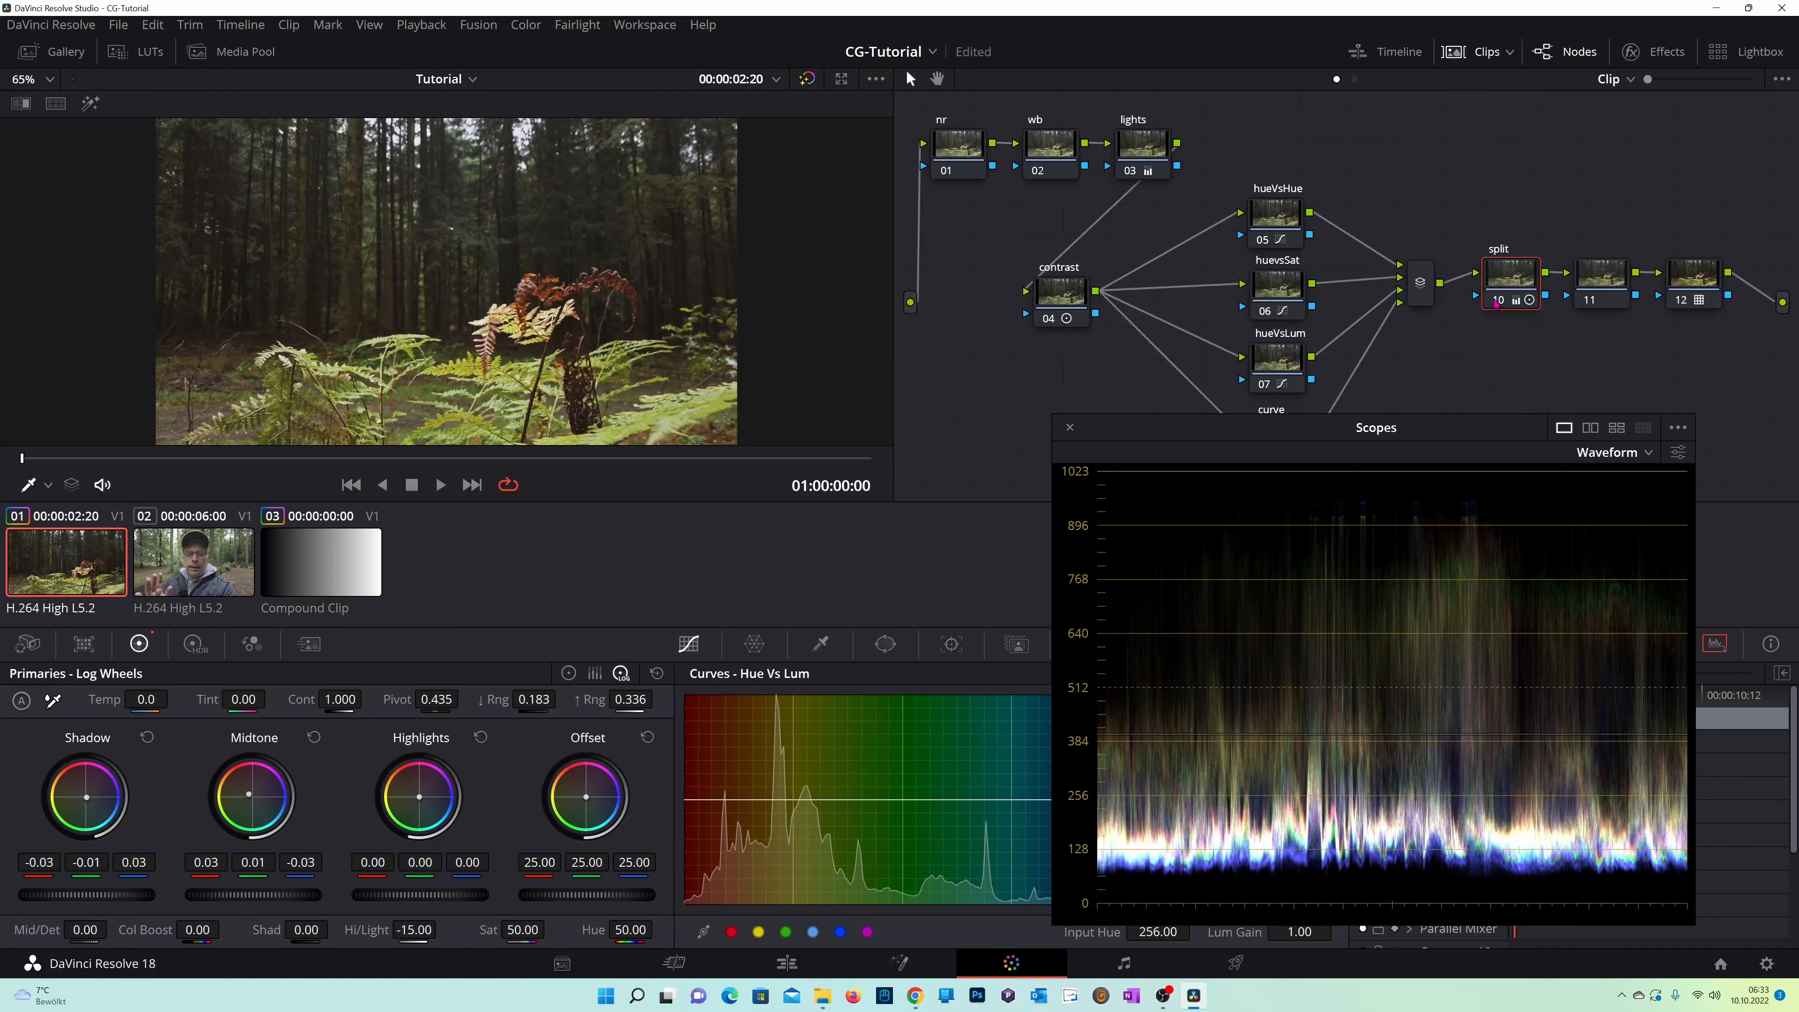
pyautogui.click(1495, 304)
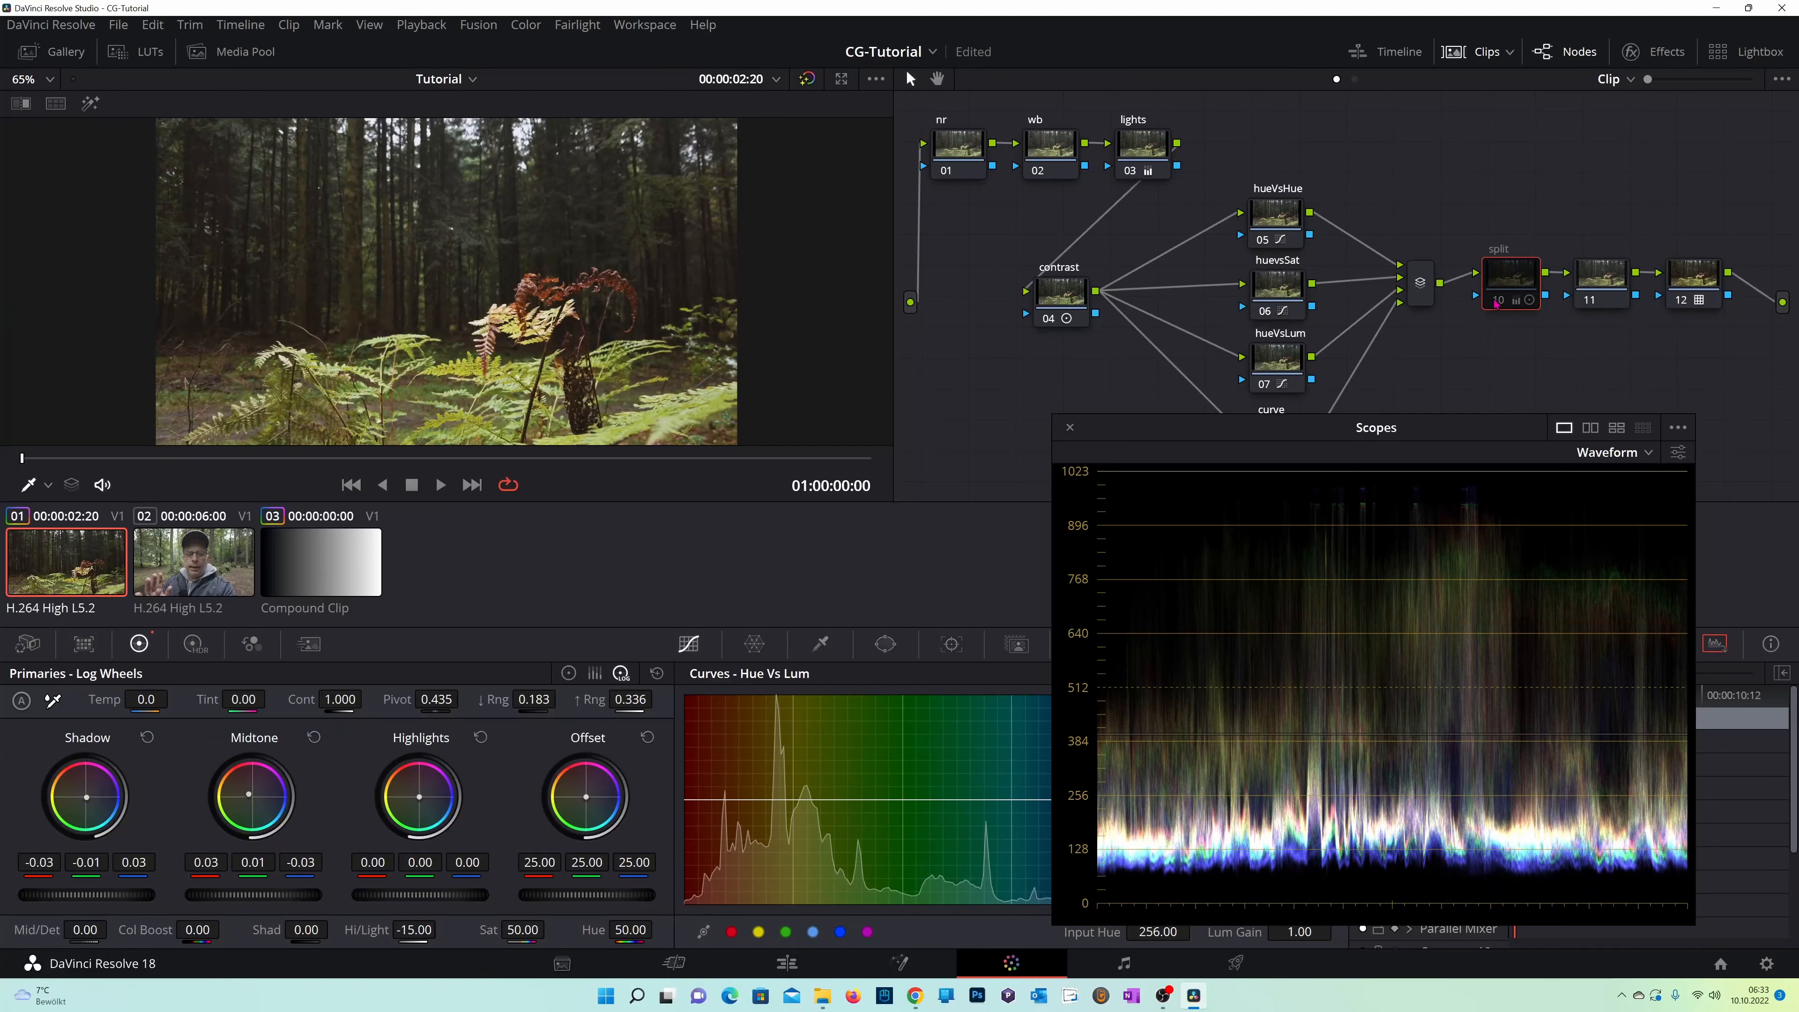
pyautogui.click(1495, 303)
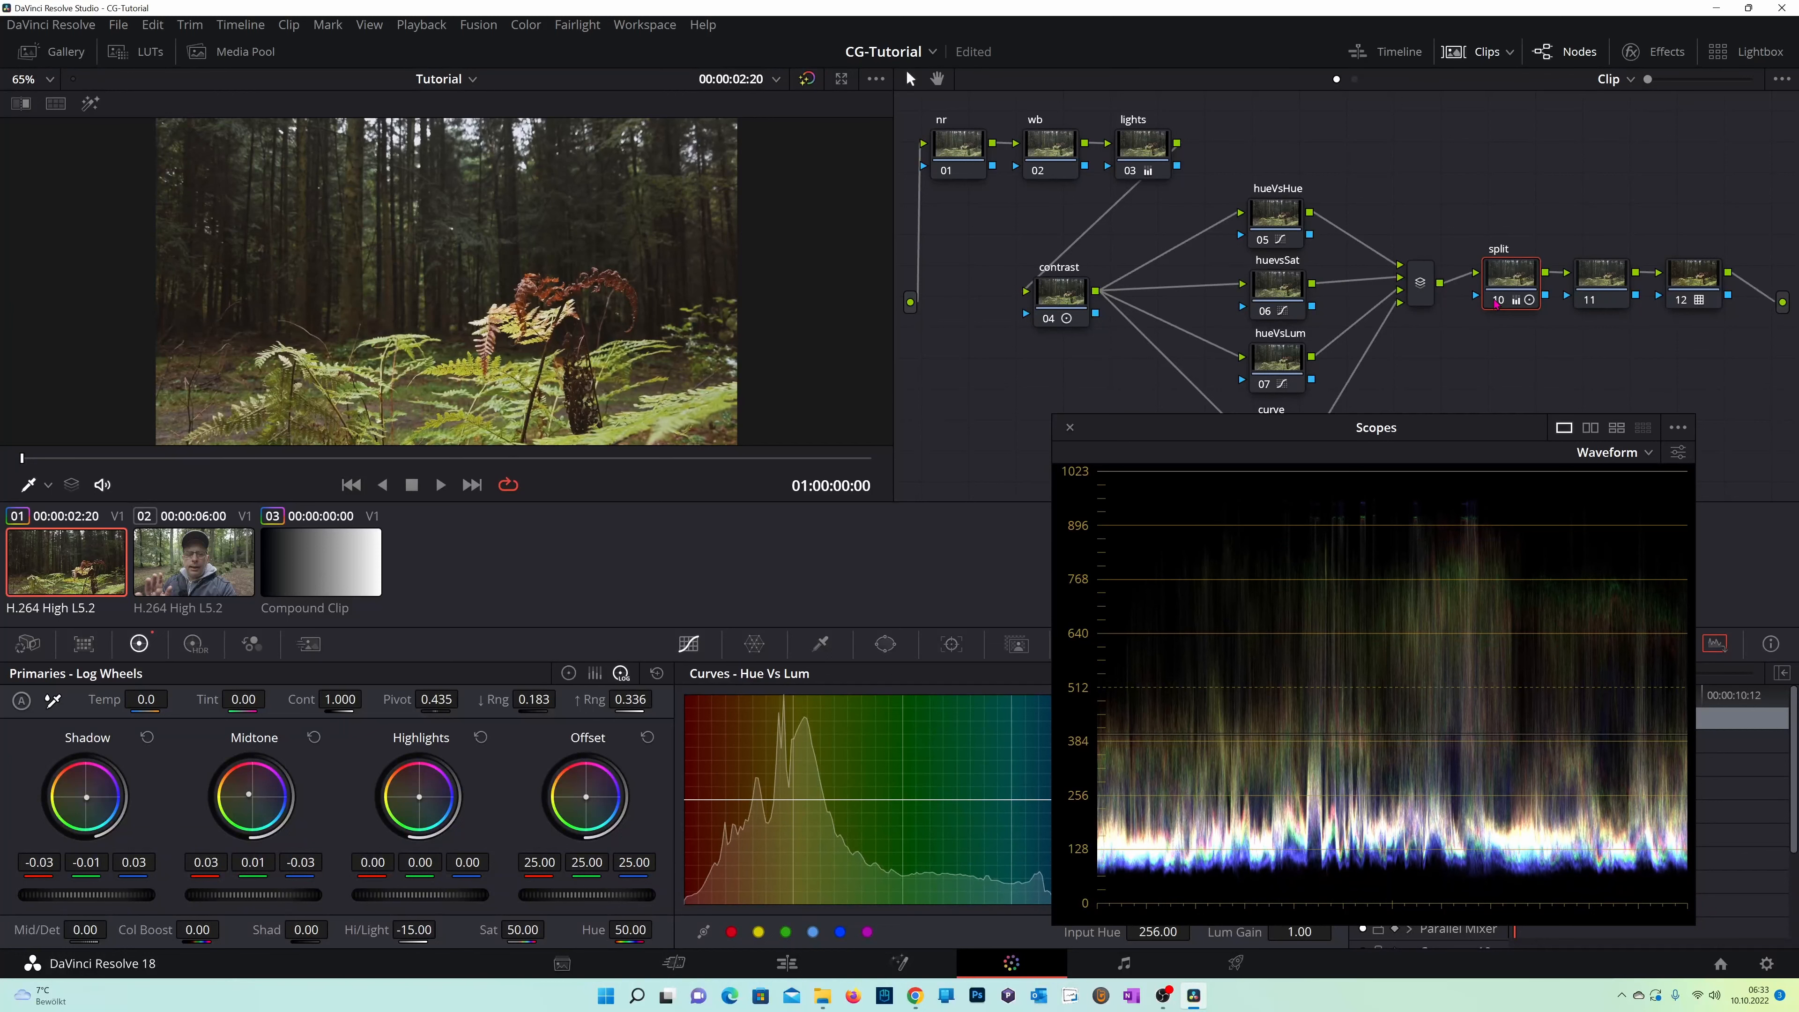
pyautogui.click(1070, 428)
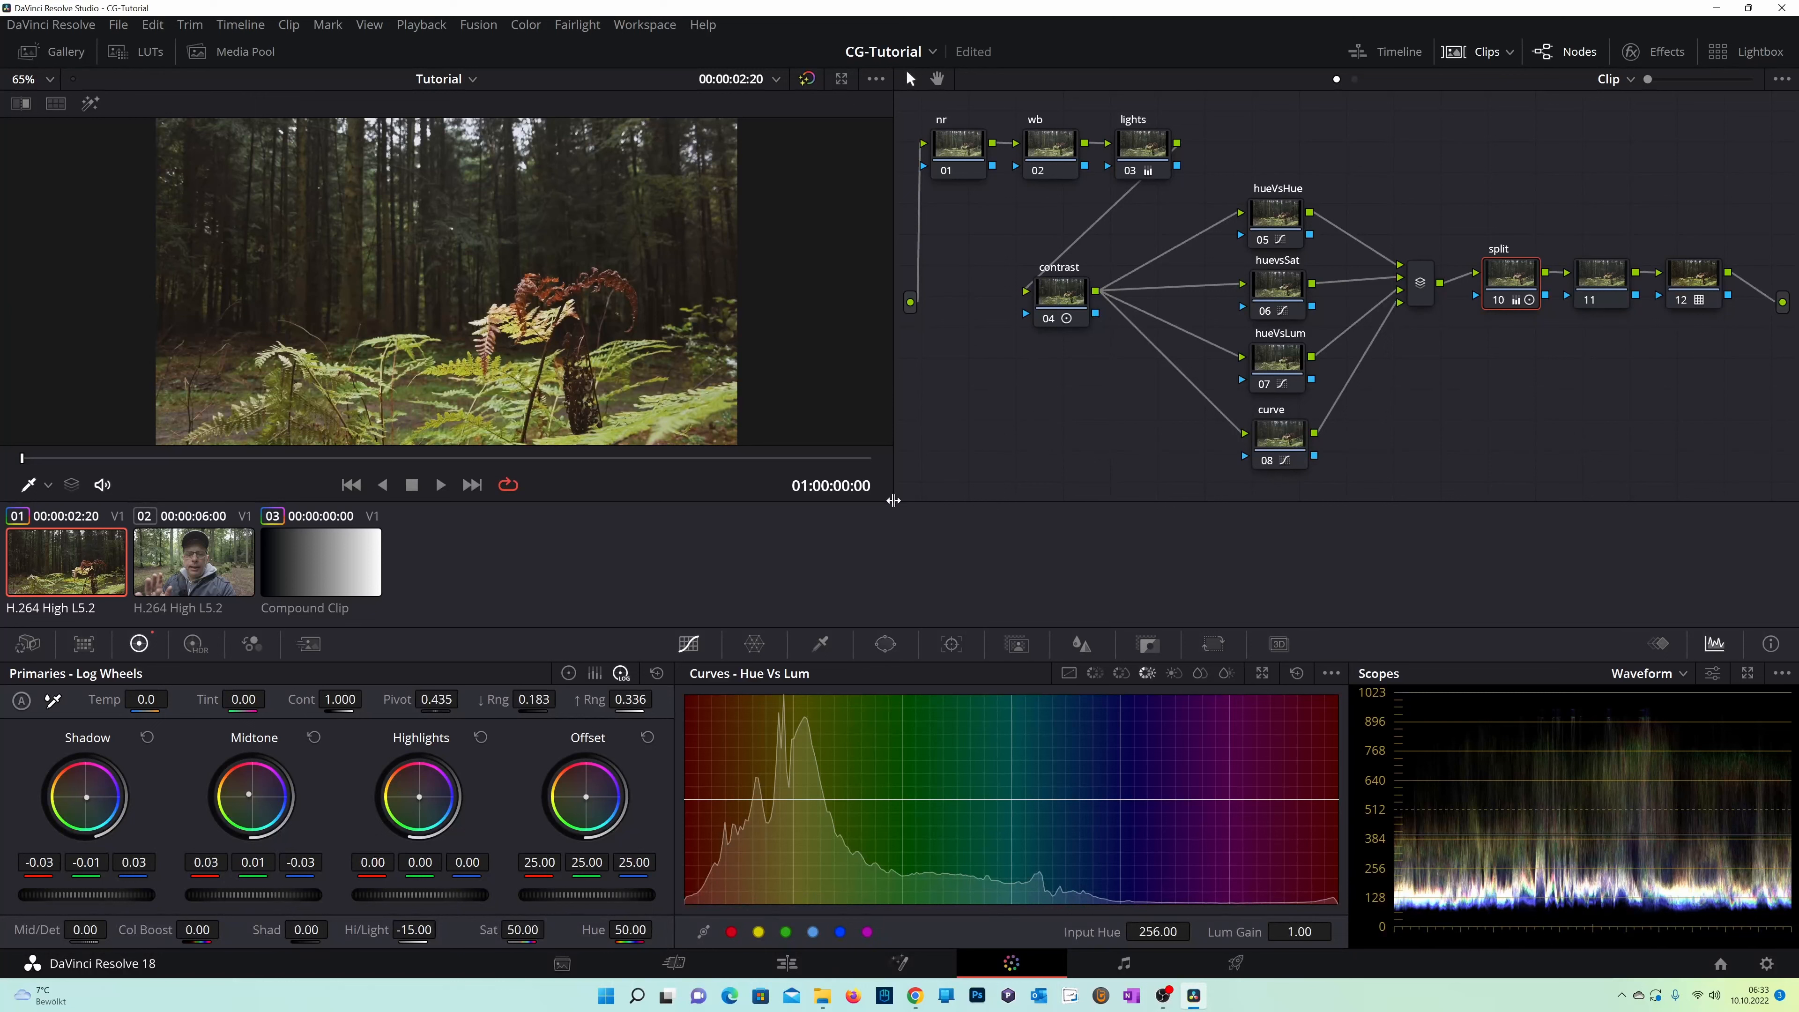
# Set the Key Output Gain of node 12 to 0.600.
pyautogui.click(1691, 283)
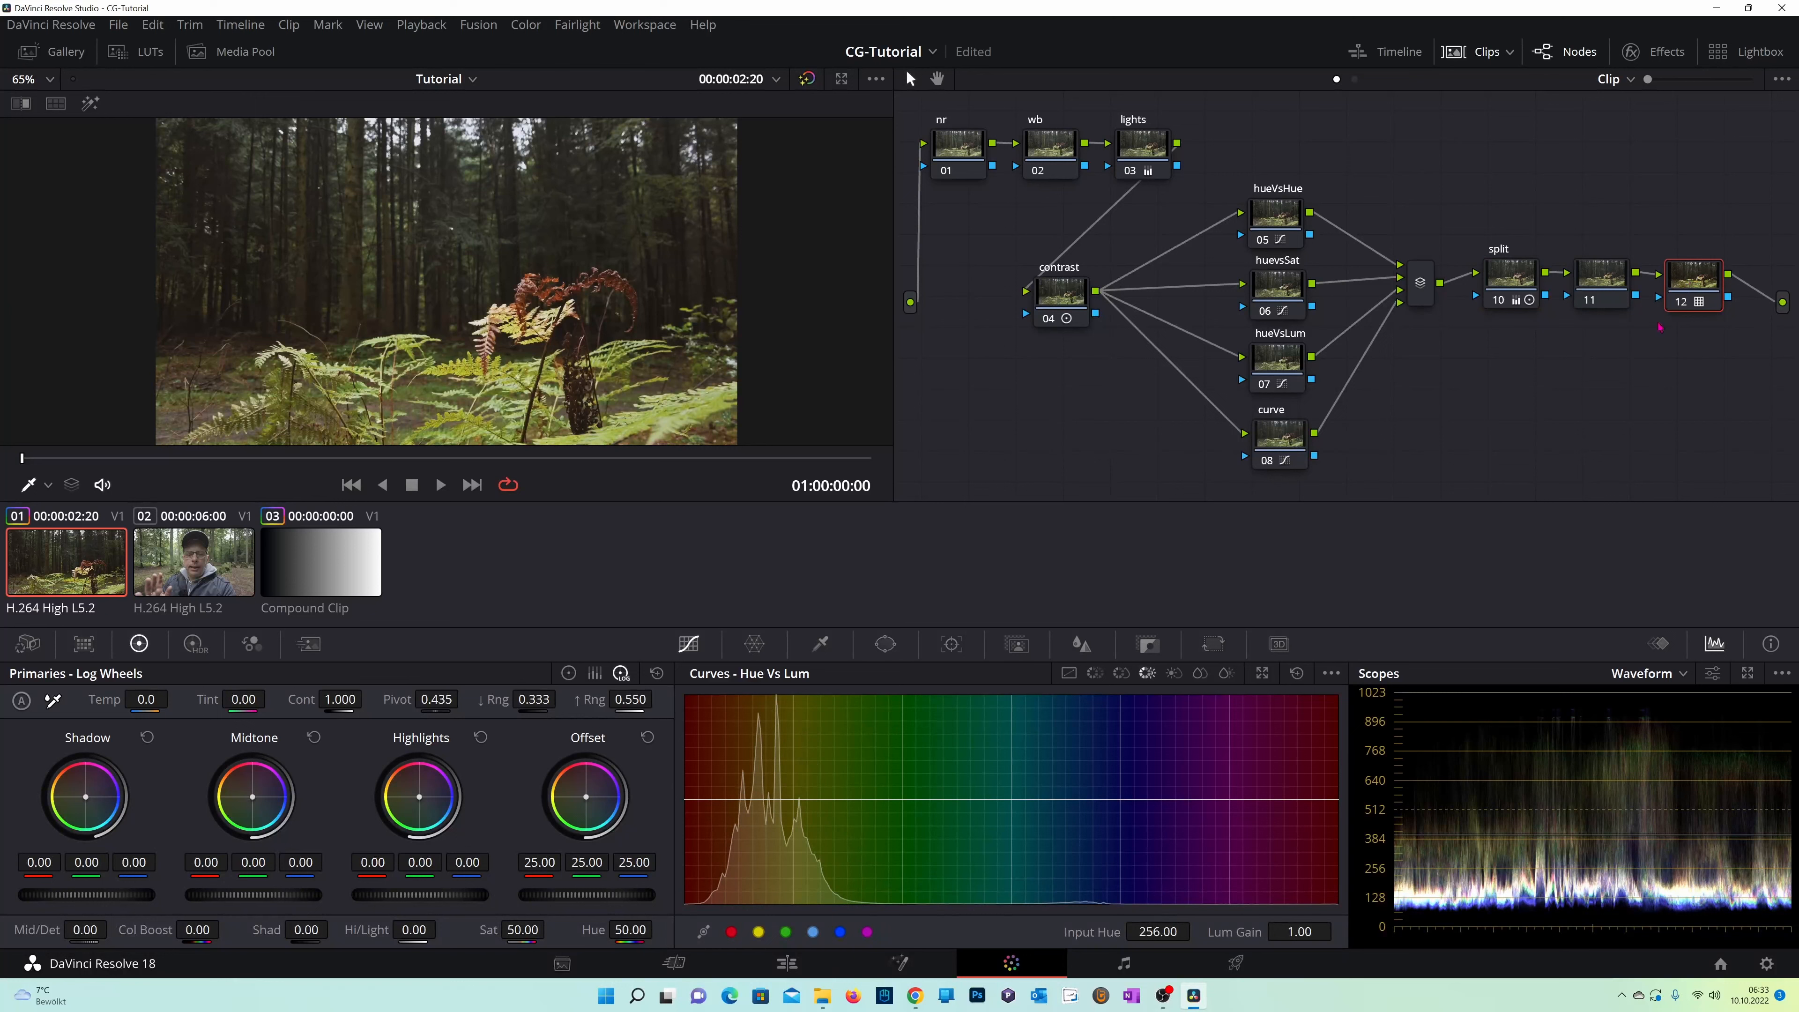
pyautogui.click(1155, 646)
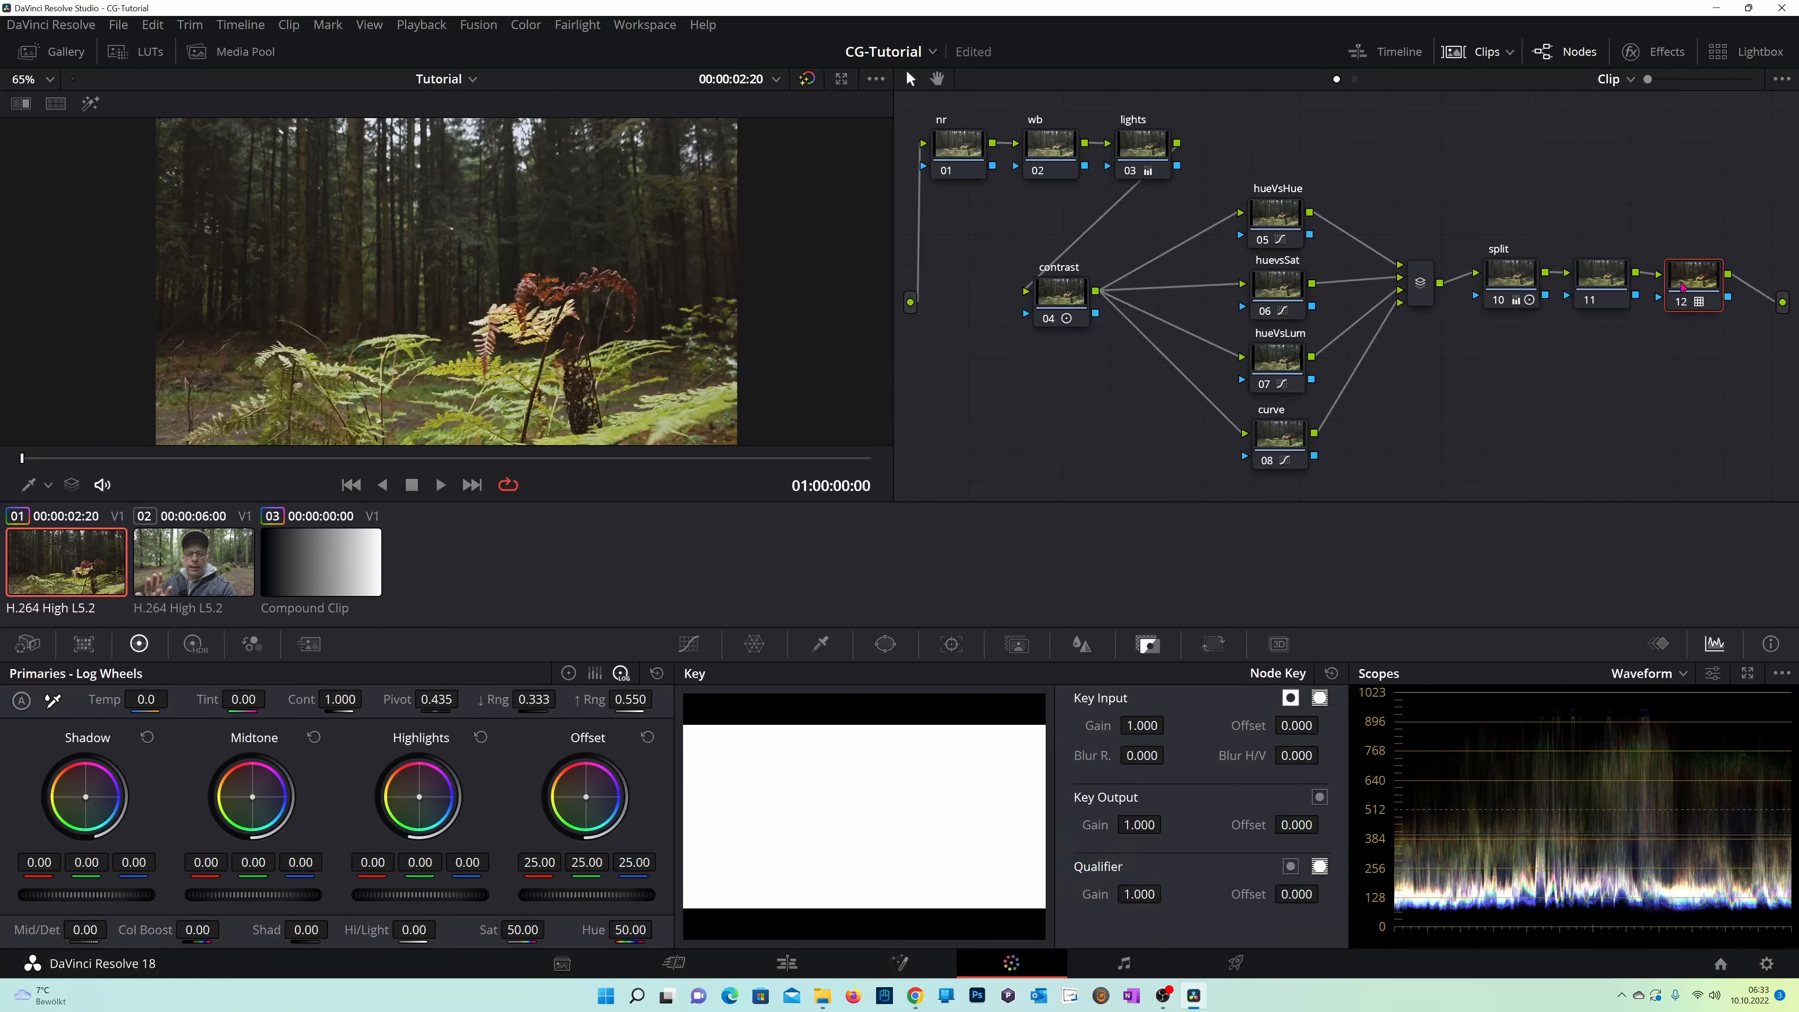
pyautogui.click(1131, 826)
pyautogui.write('0.6')
pyautogui.press('Return')
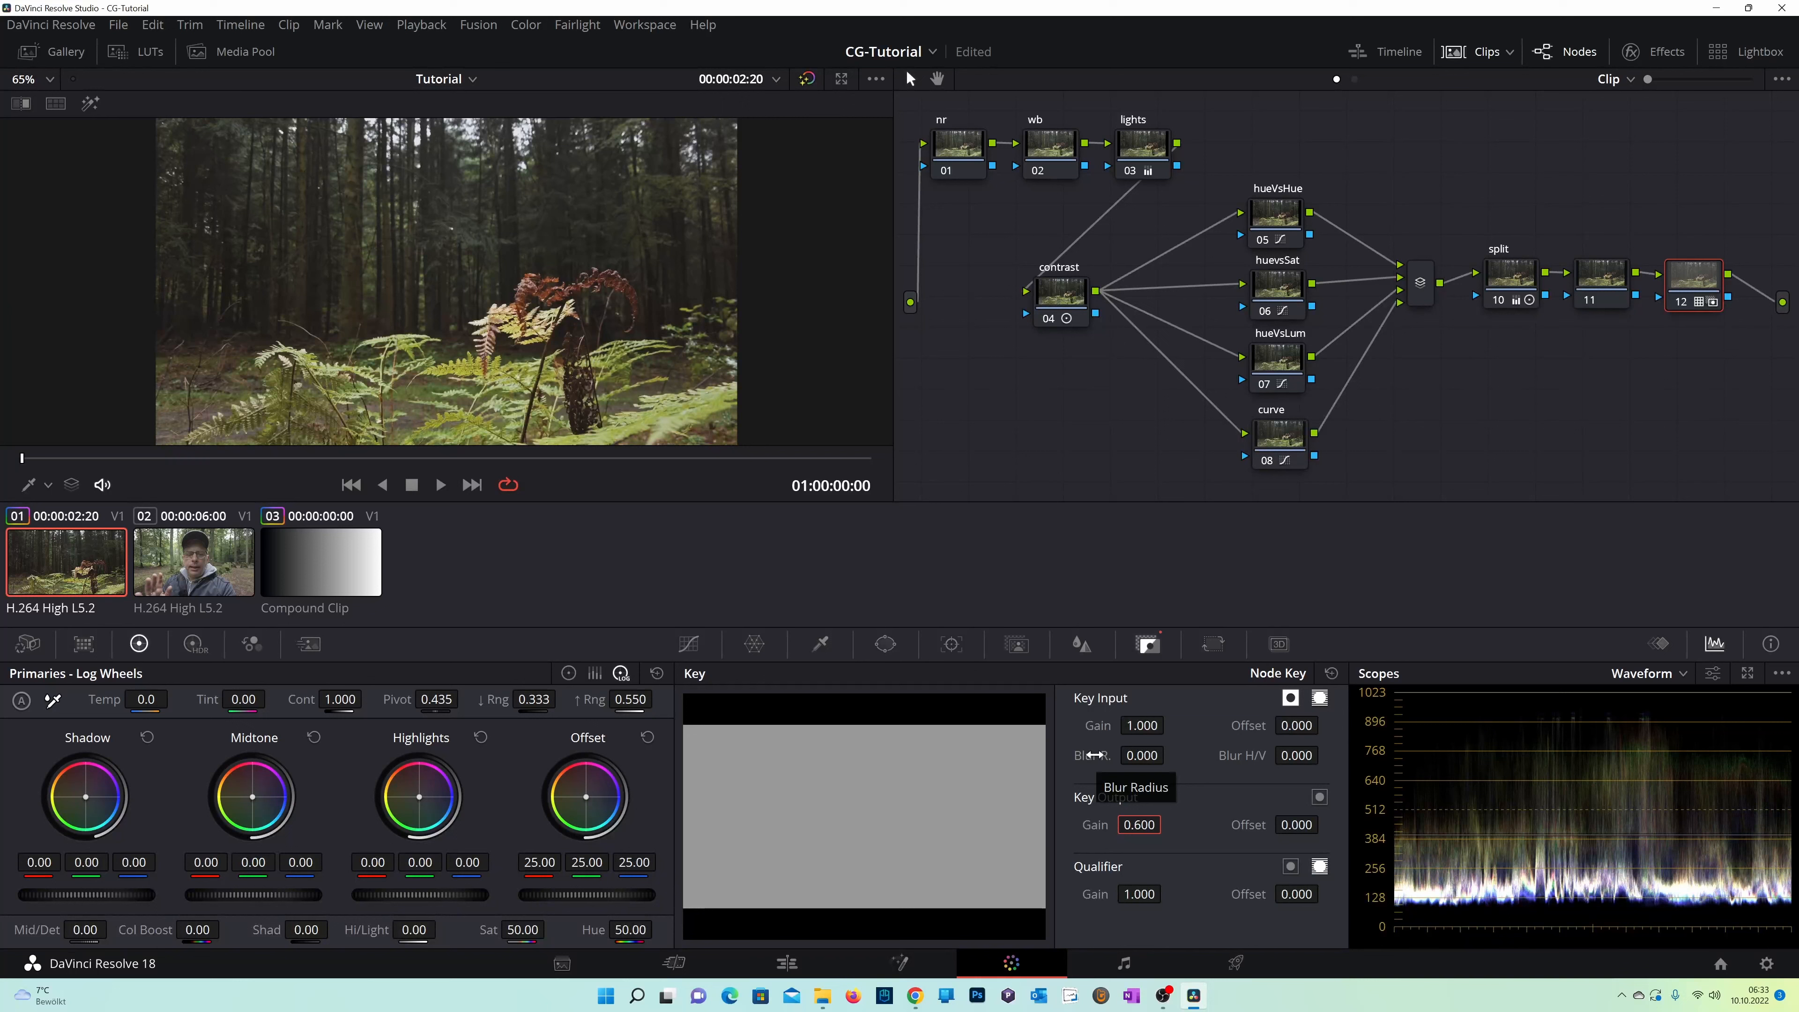
# Set the wb node's temperature to -50.0 and compare the forest image with that node disabled and enabled.
pyautogui.click(1046, 159)
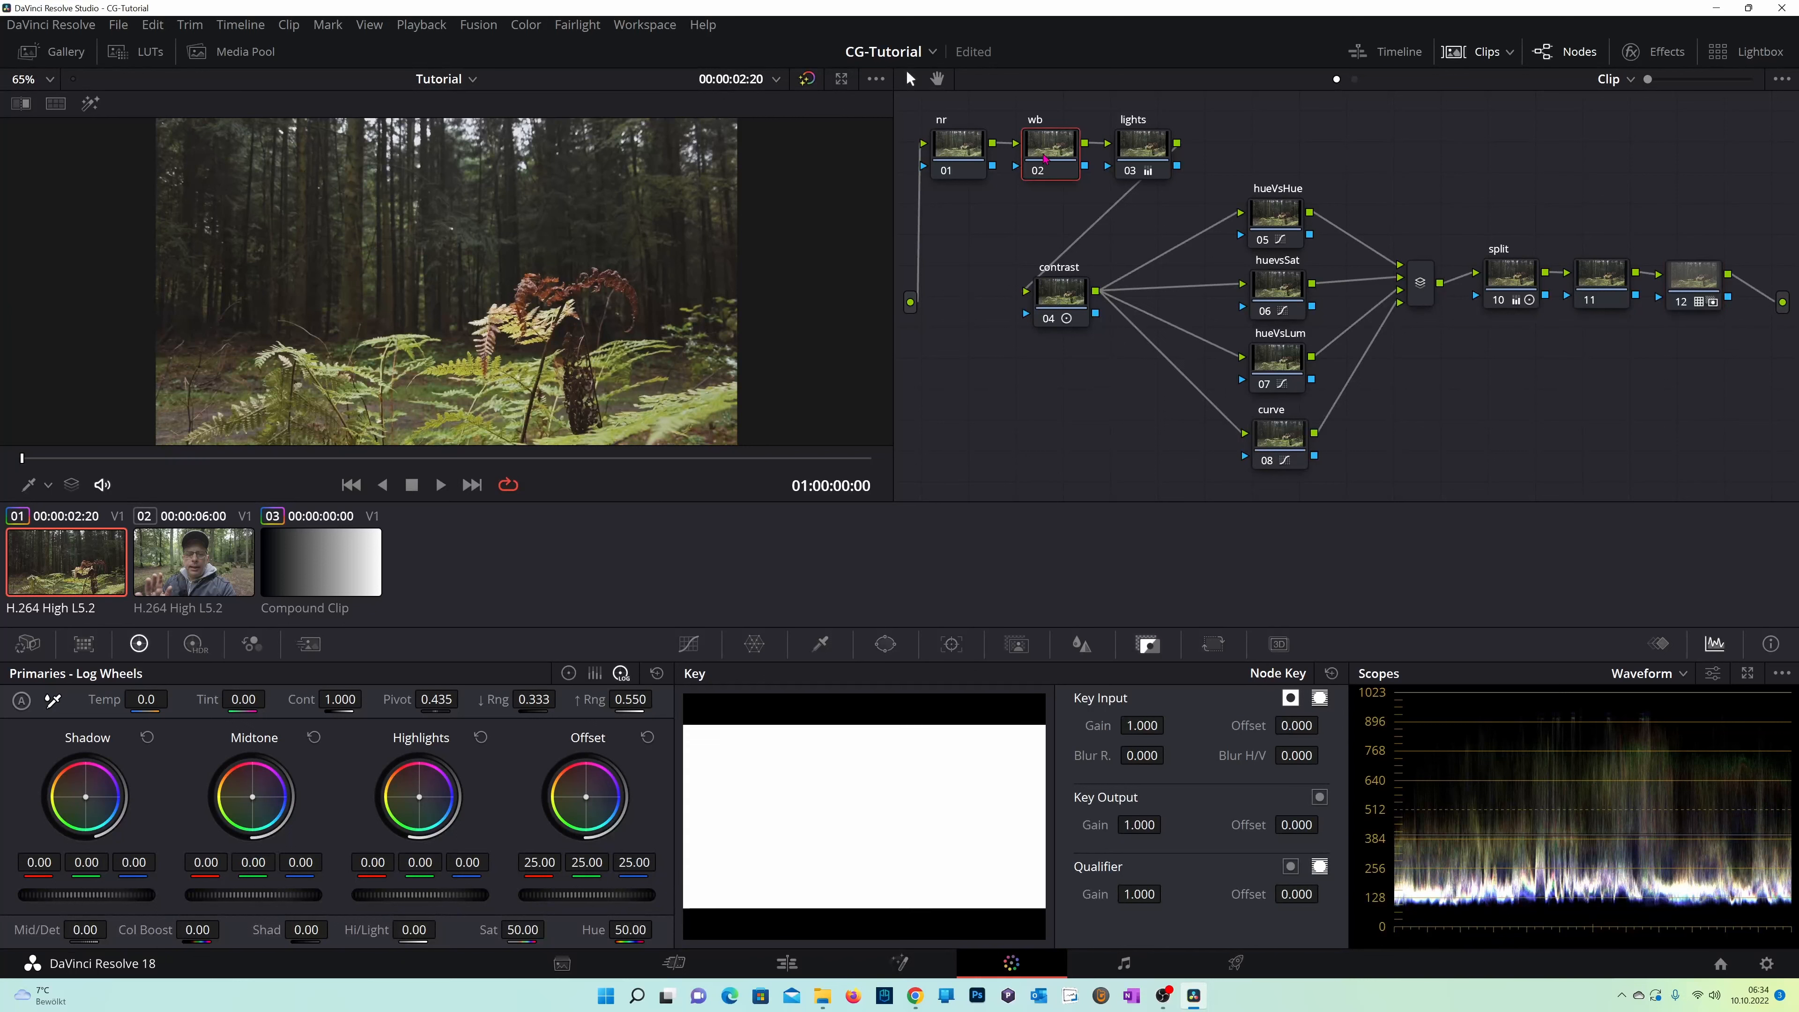
pyautogui.moveTo(145, 699); pyautogui.dragTo(116, 699)
pyautogui.click(1035, 171)
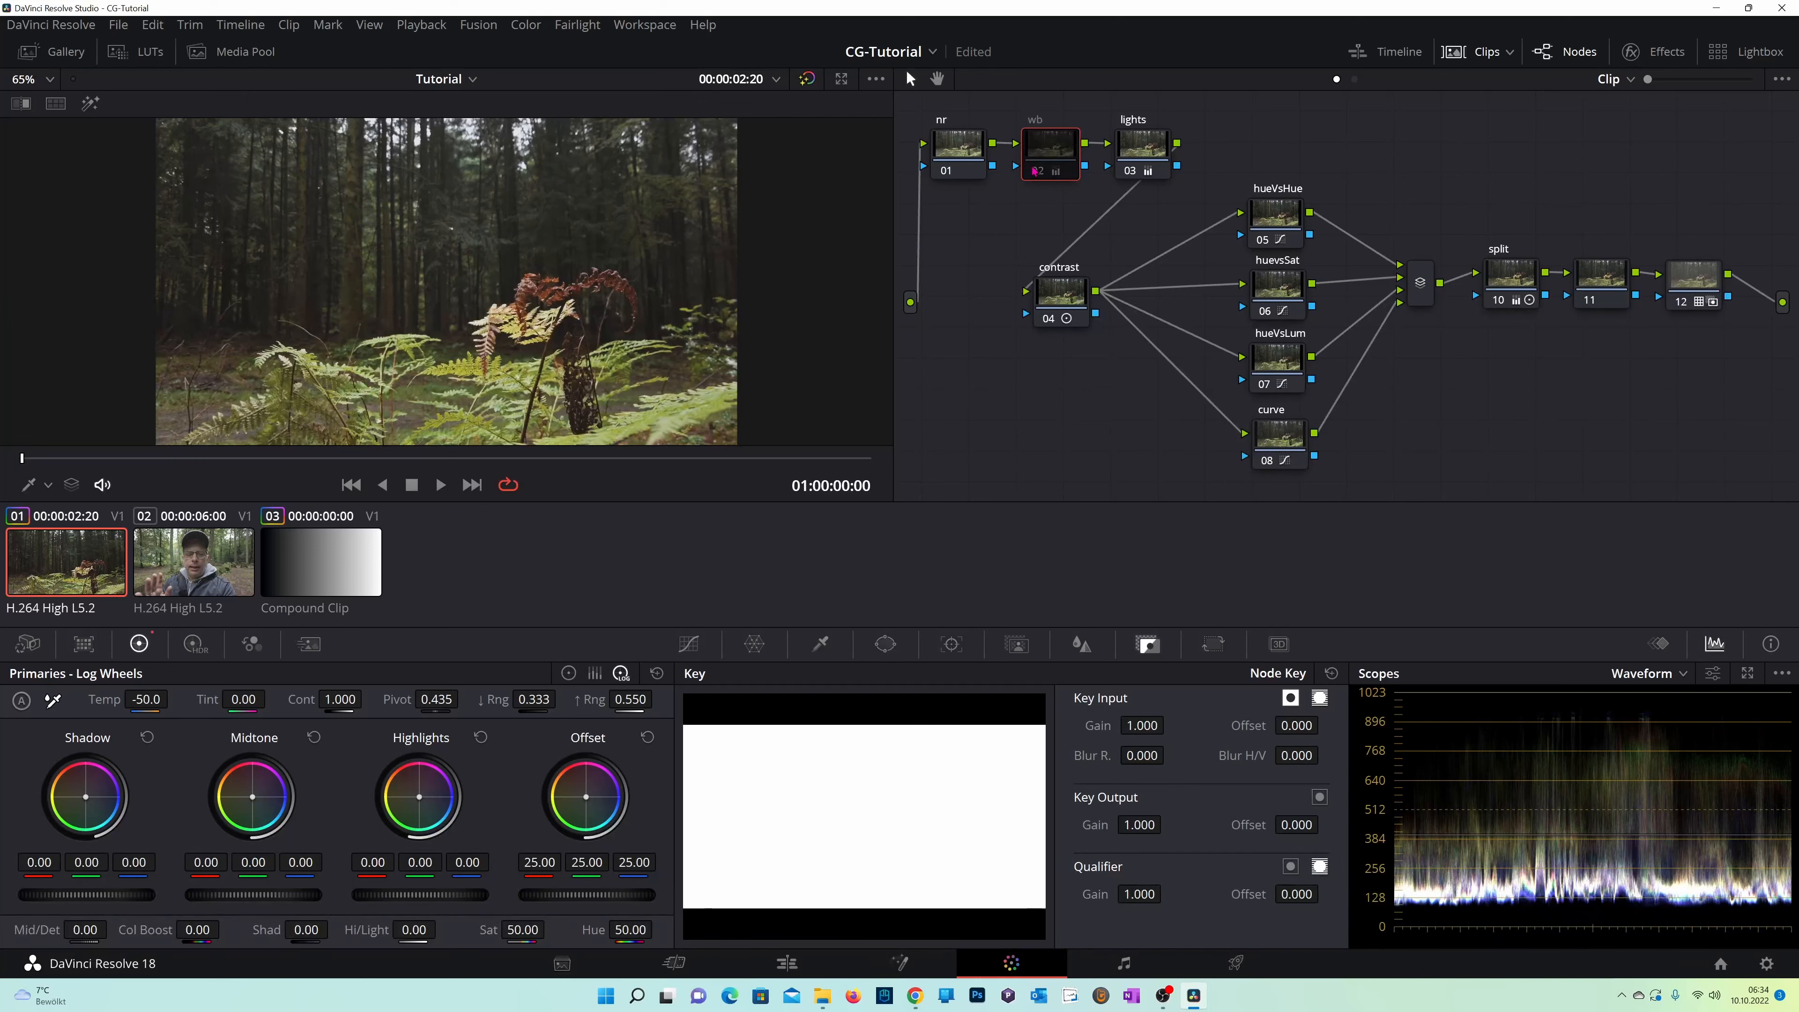
pyautogui.click(1035, 171)
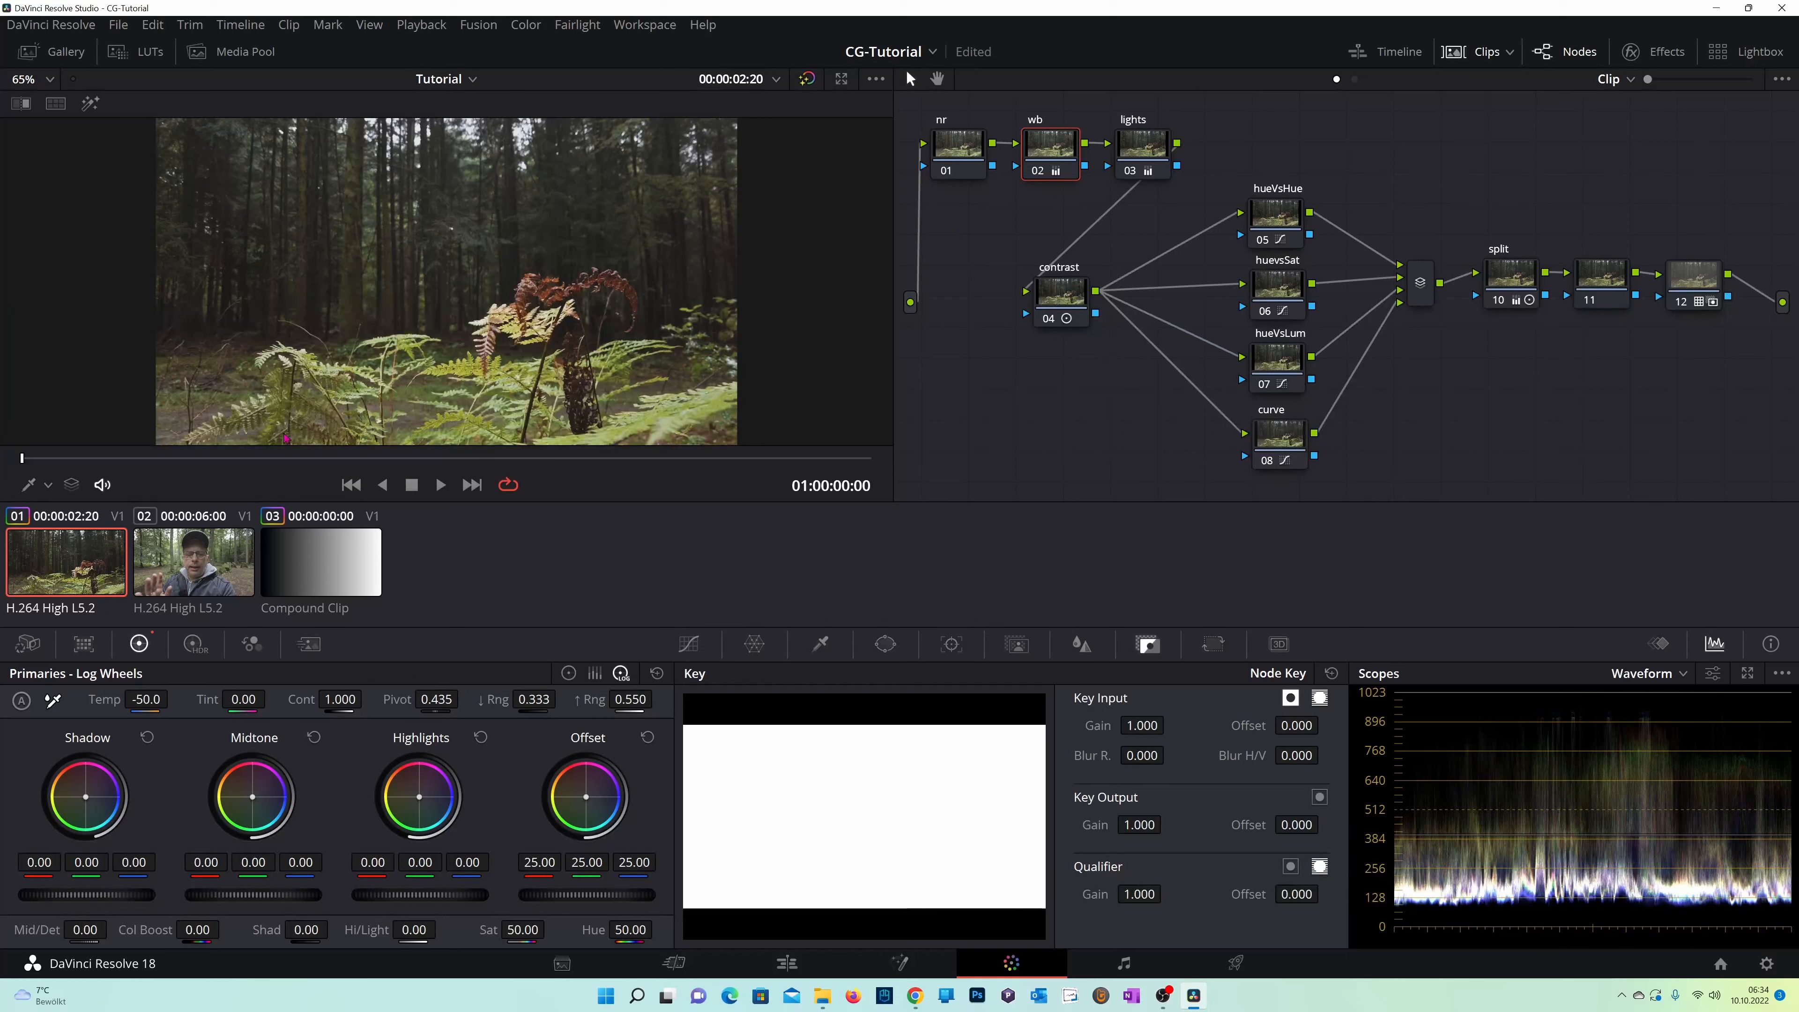
# Play back the graded forest clip to review it in motion, and stop playback.
pyautogui.click(440, 485)
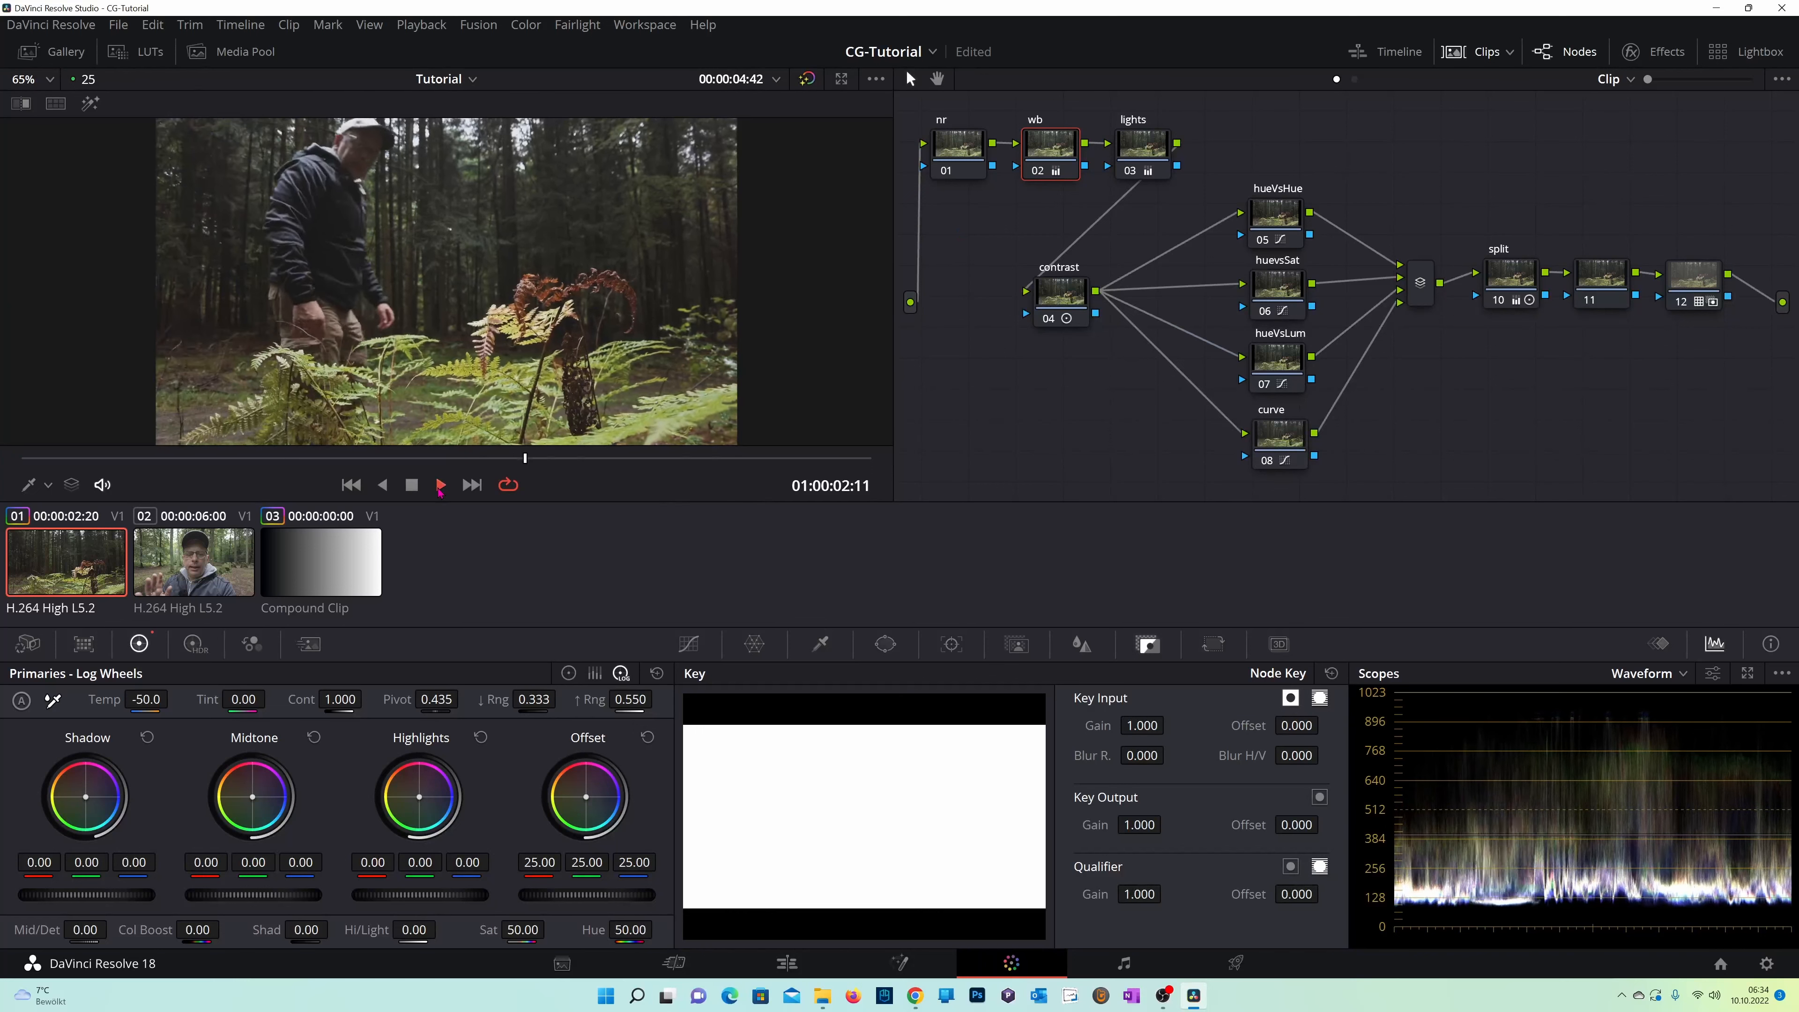
pyautogui.click(411, 486)
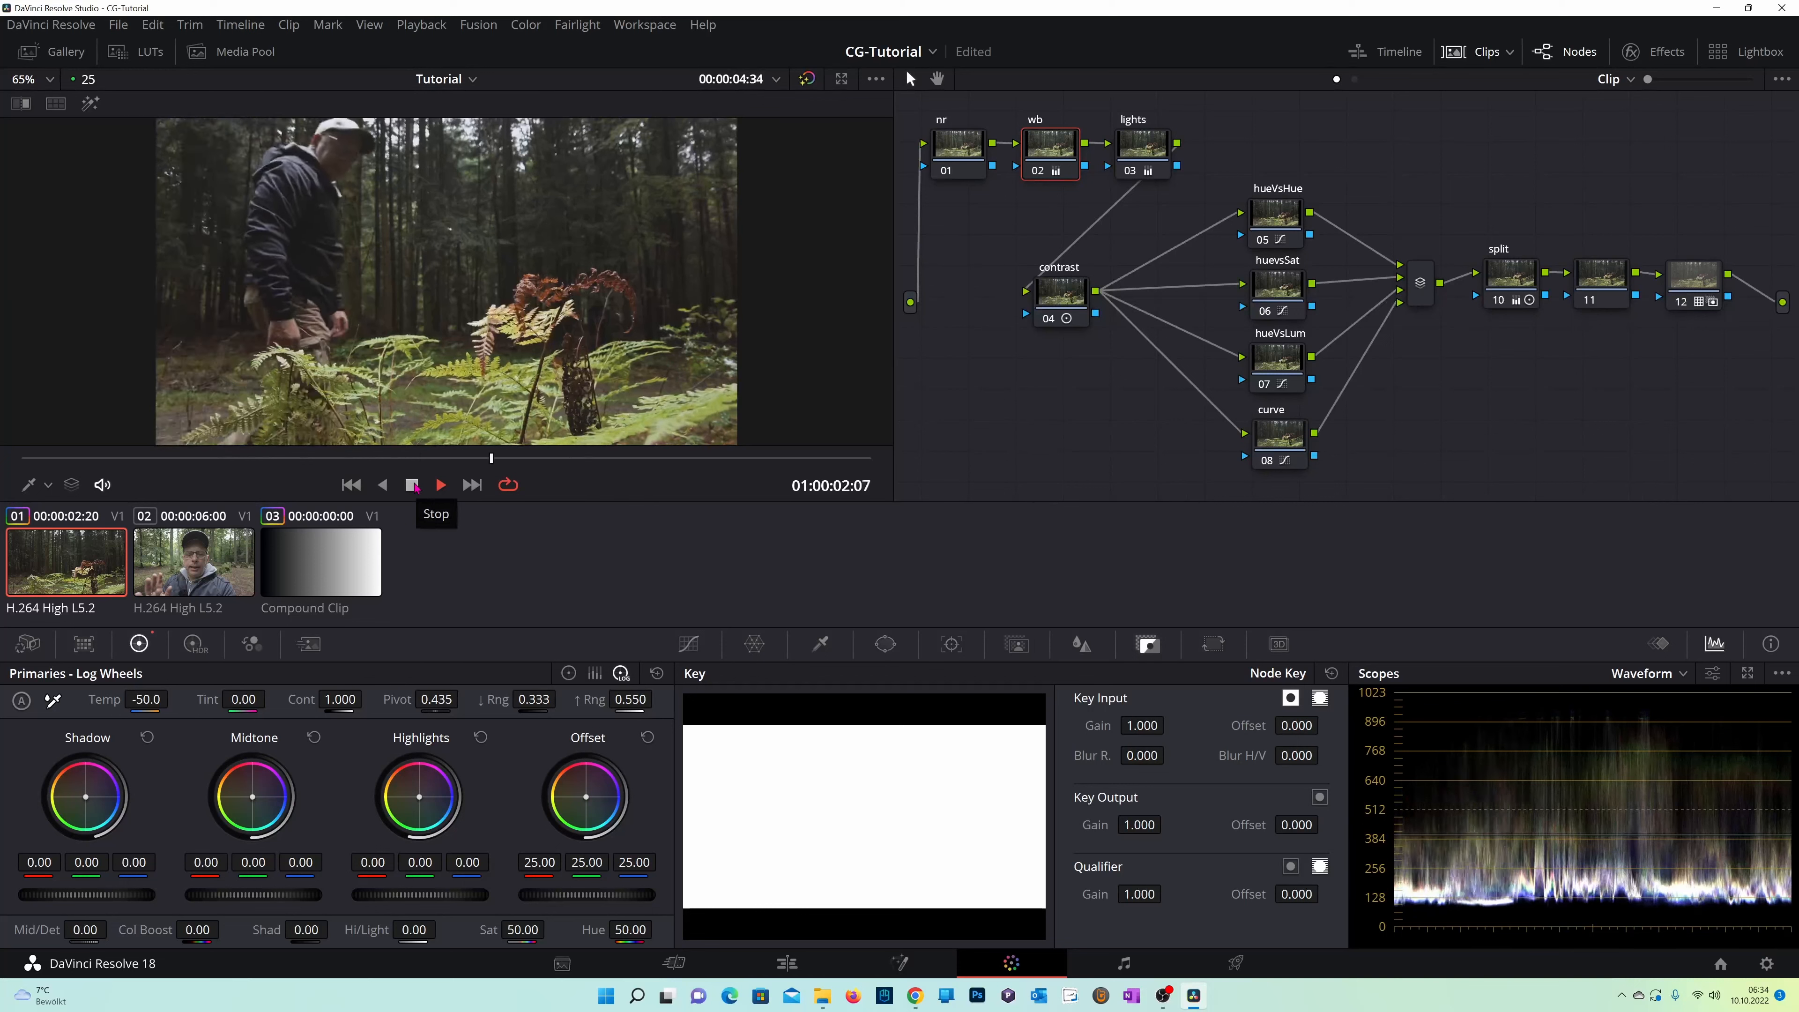
pyautogui.click(414, 487)
# Copy the full grade of the first forest clip and paste it onto clip 02.
pyautogui.click(198, 570)
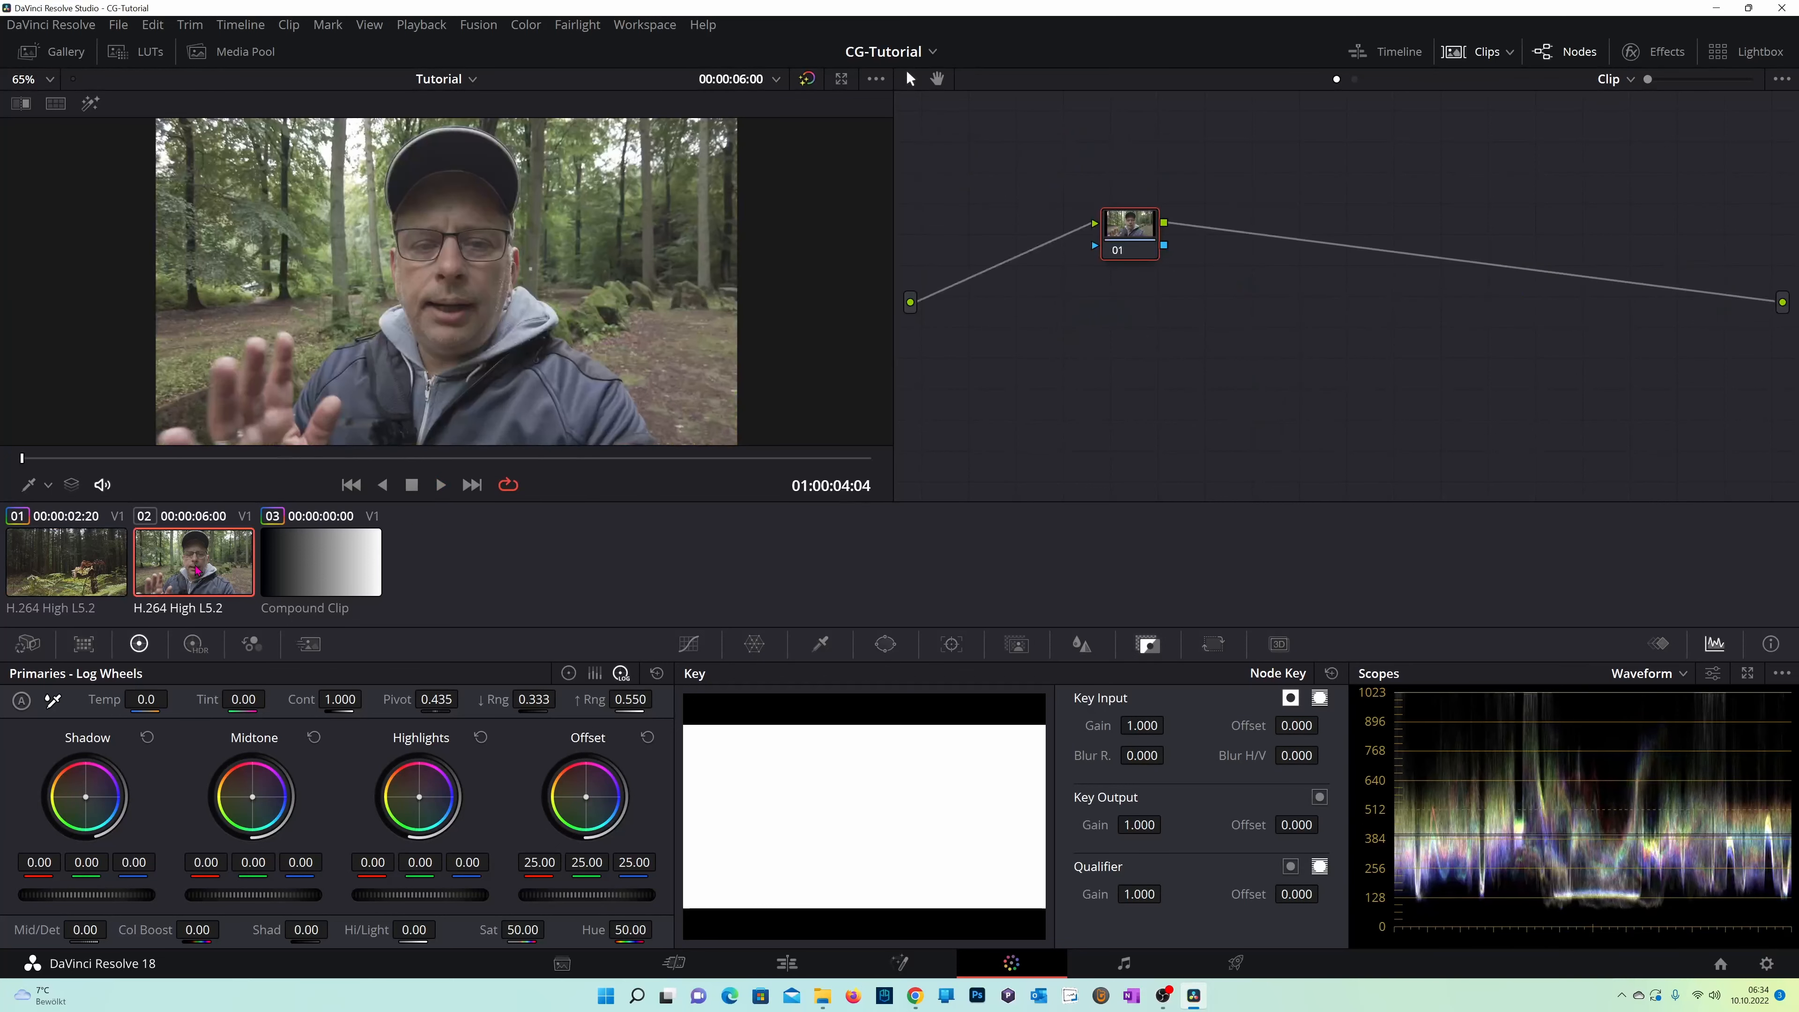
pyautogui.click(63, 567)
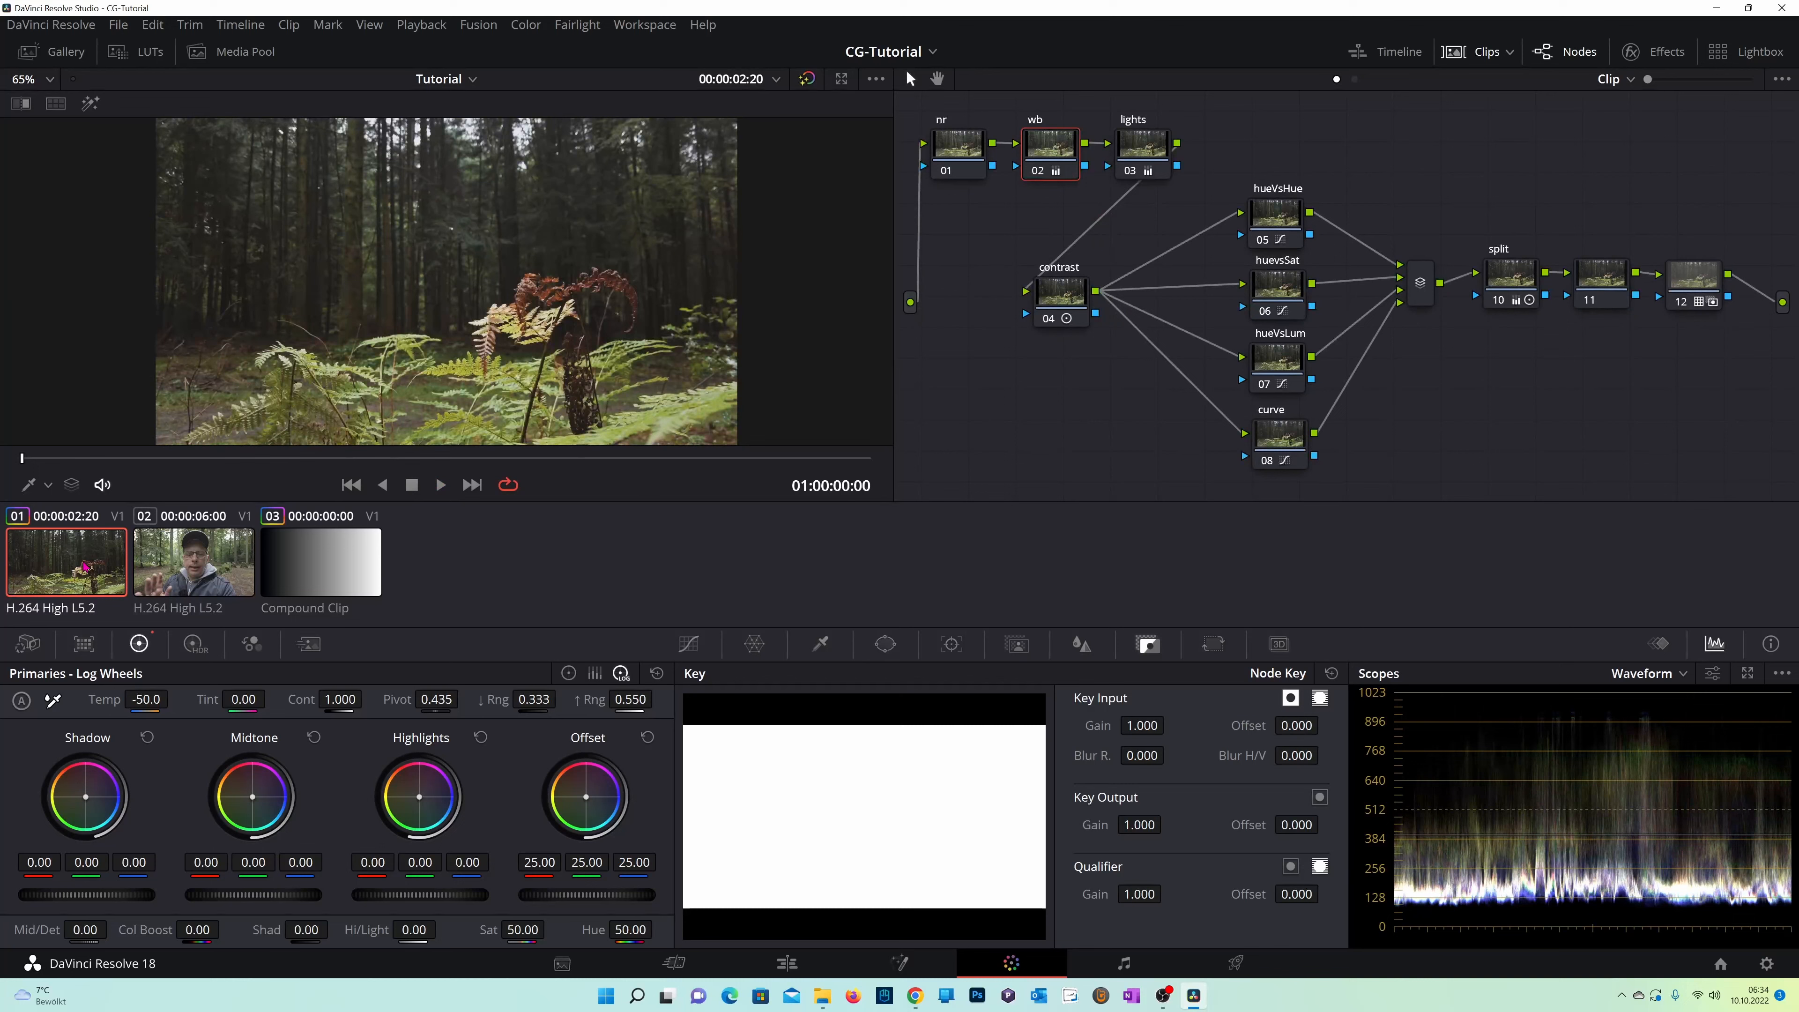
pyautogui.click(198, 566)
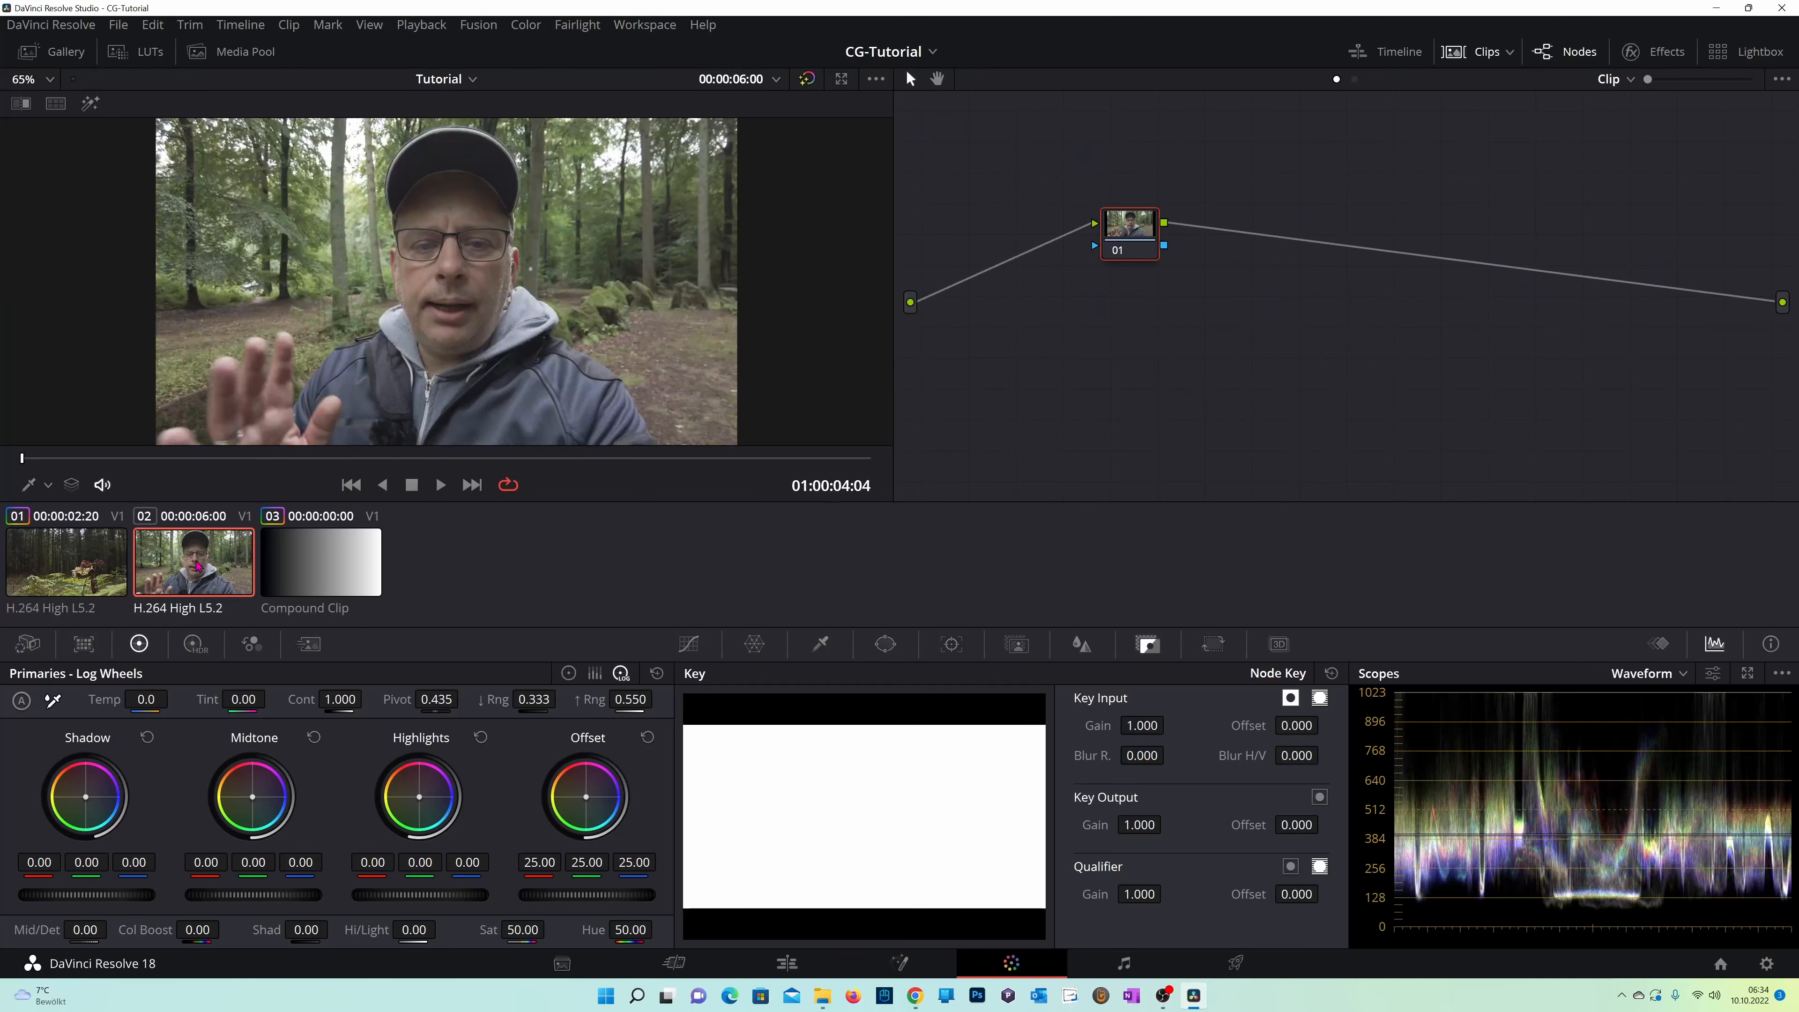
pyautogui.hotkey('ctrl', 'v')
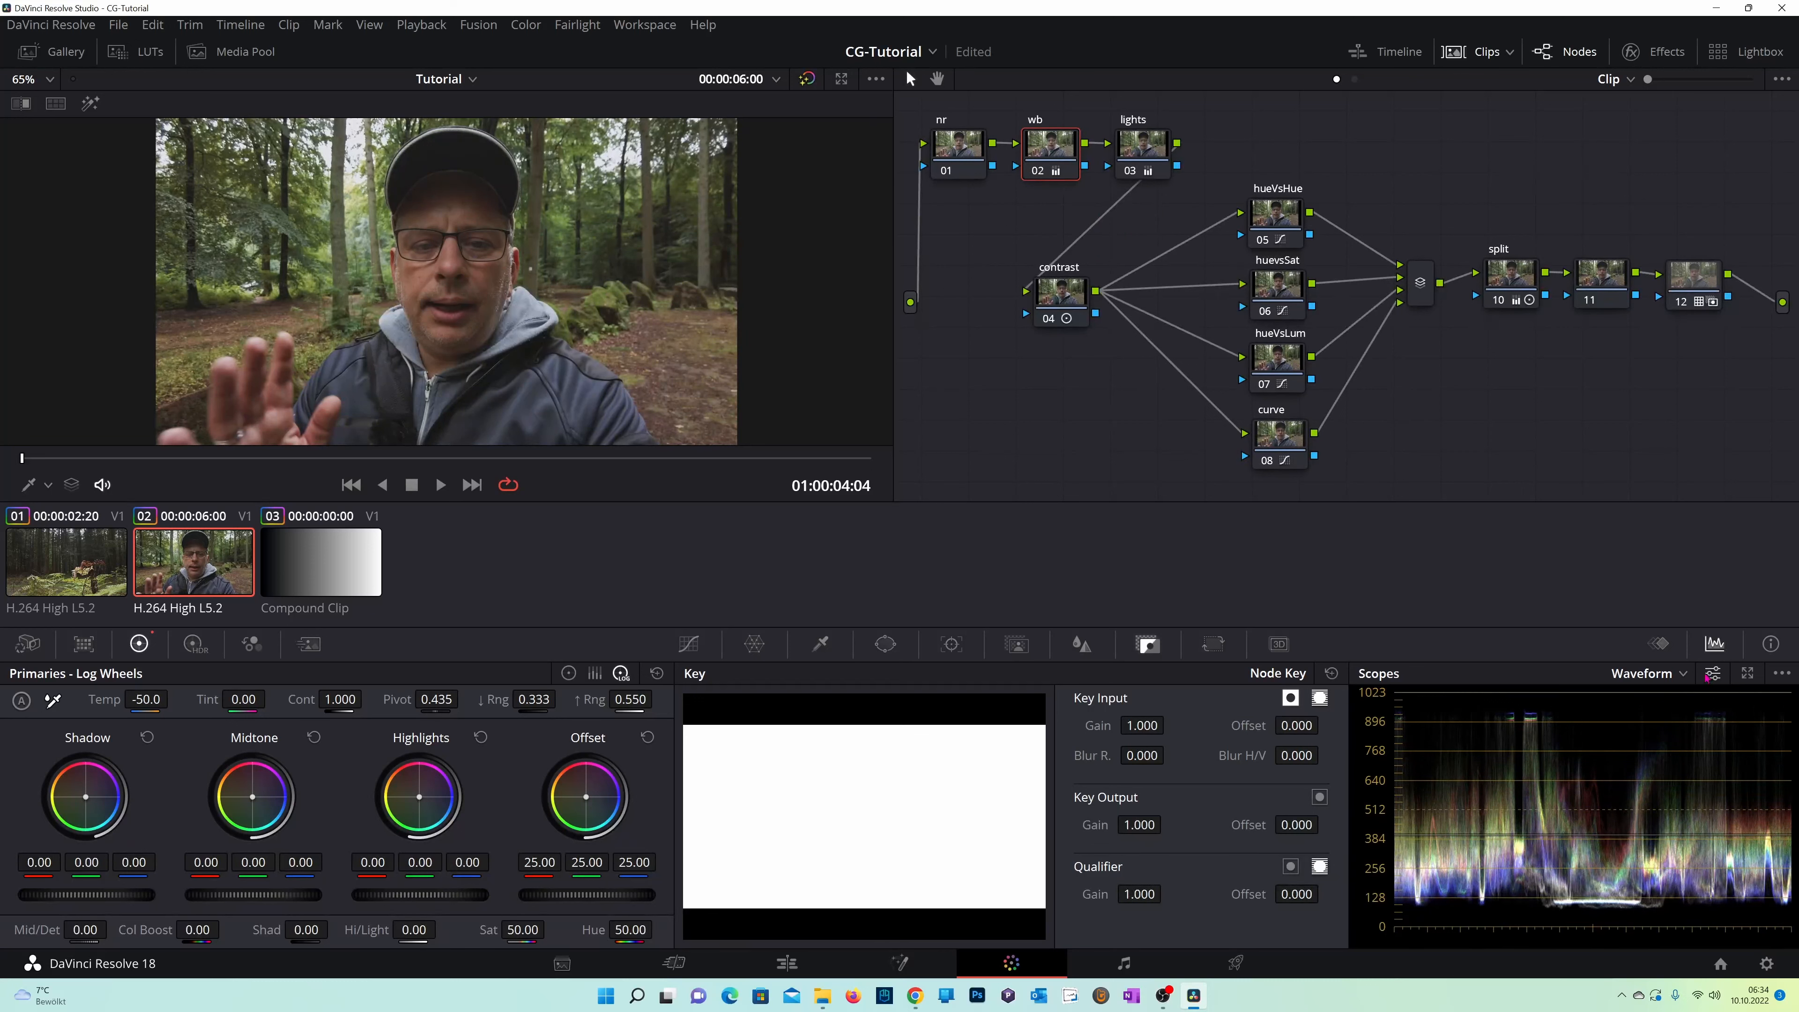
# Switch the scope to Vectorscope in an enlarged window and check its display settings for the skin tone indicator.
pyautogui.click(1684, 674)
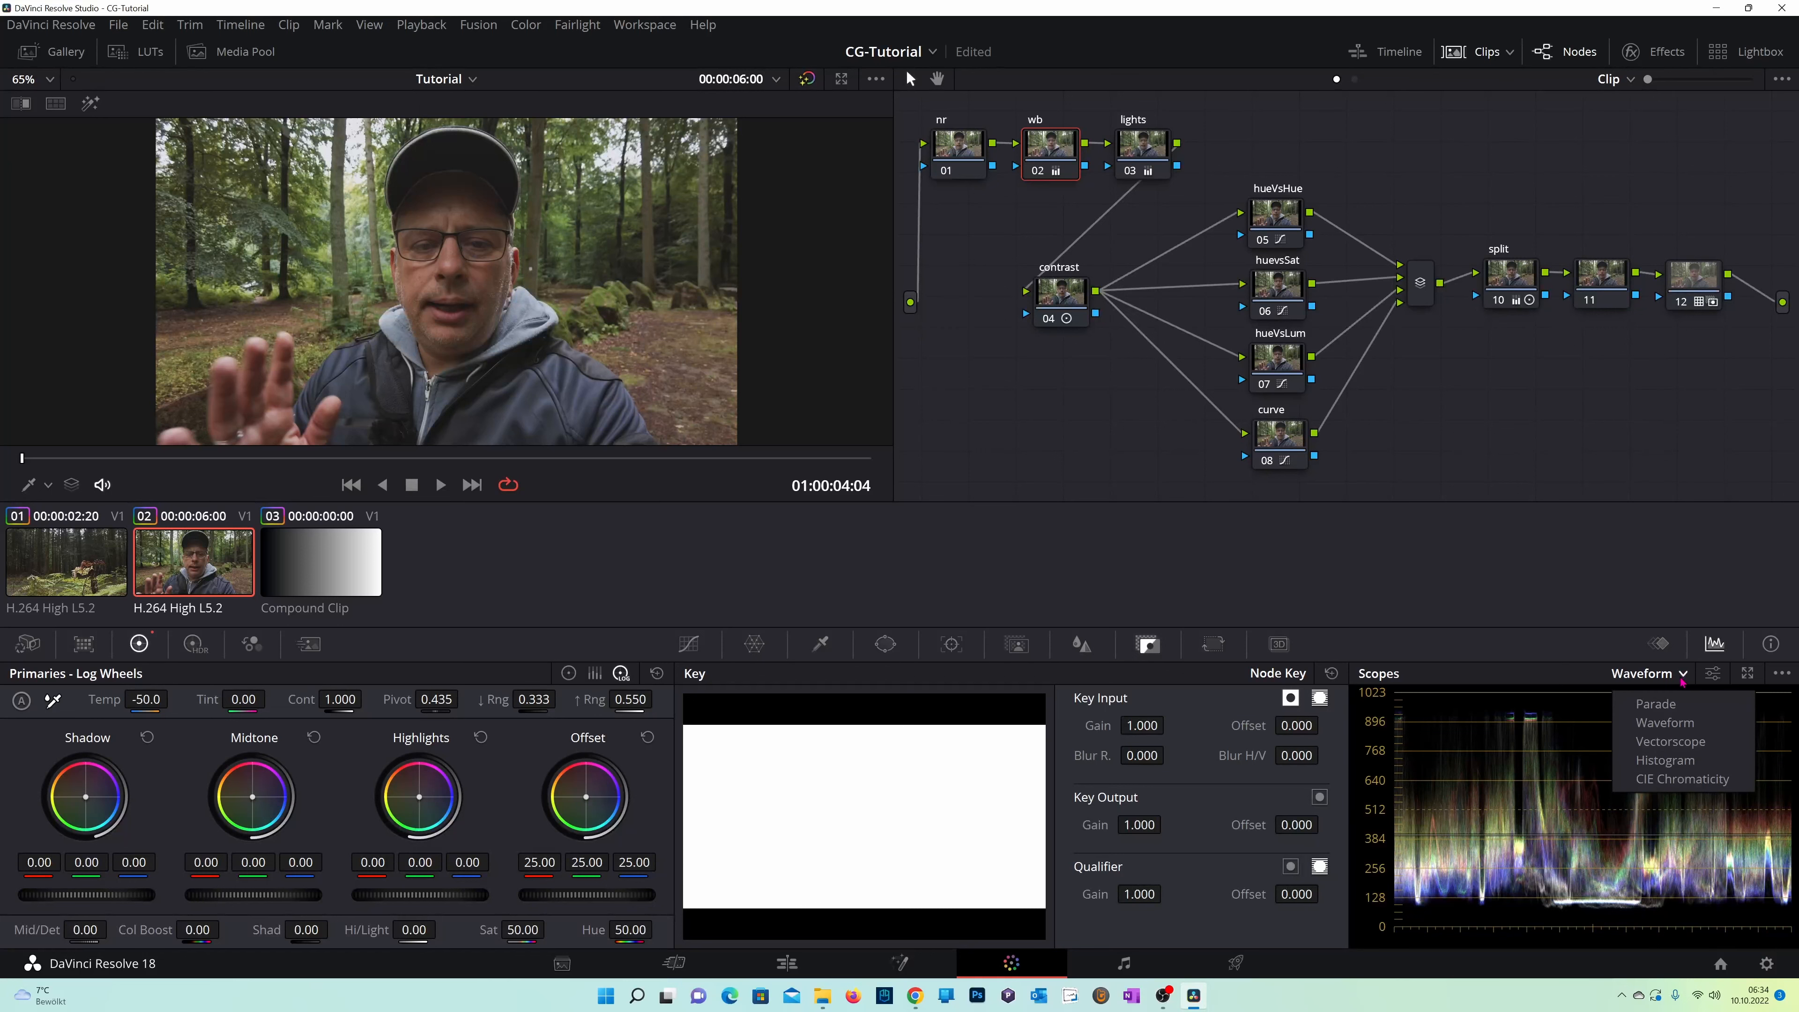
pyautogui.click(1664, 743)
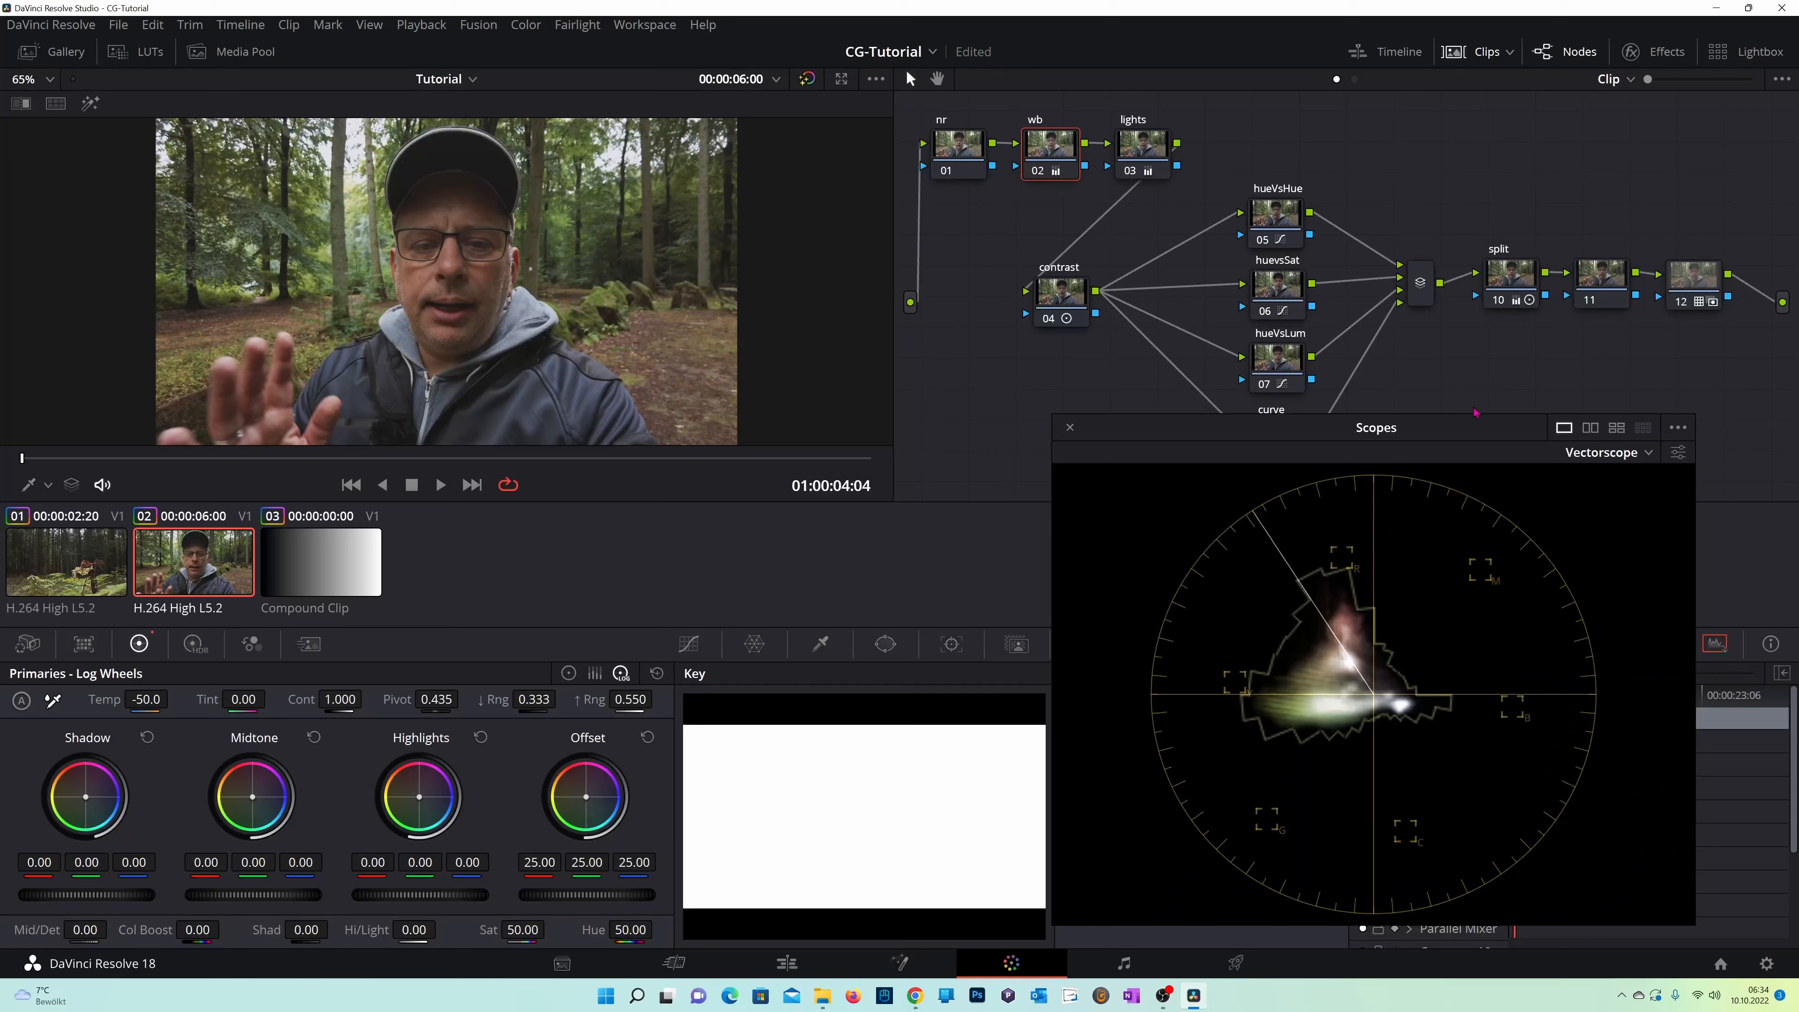
pyautogui.click(1679, 452)
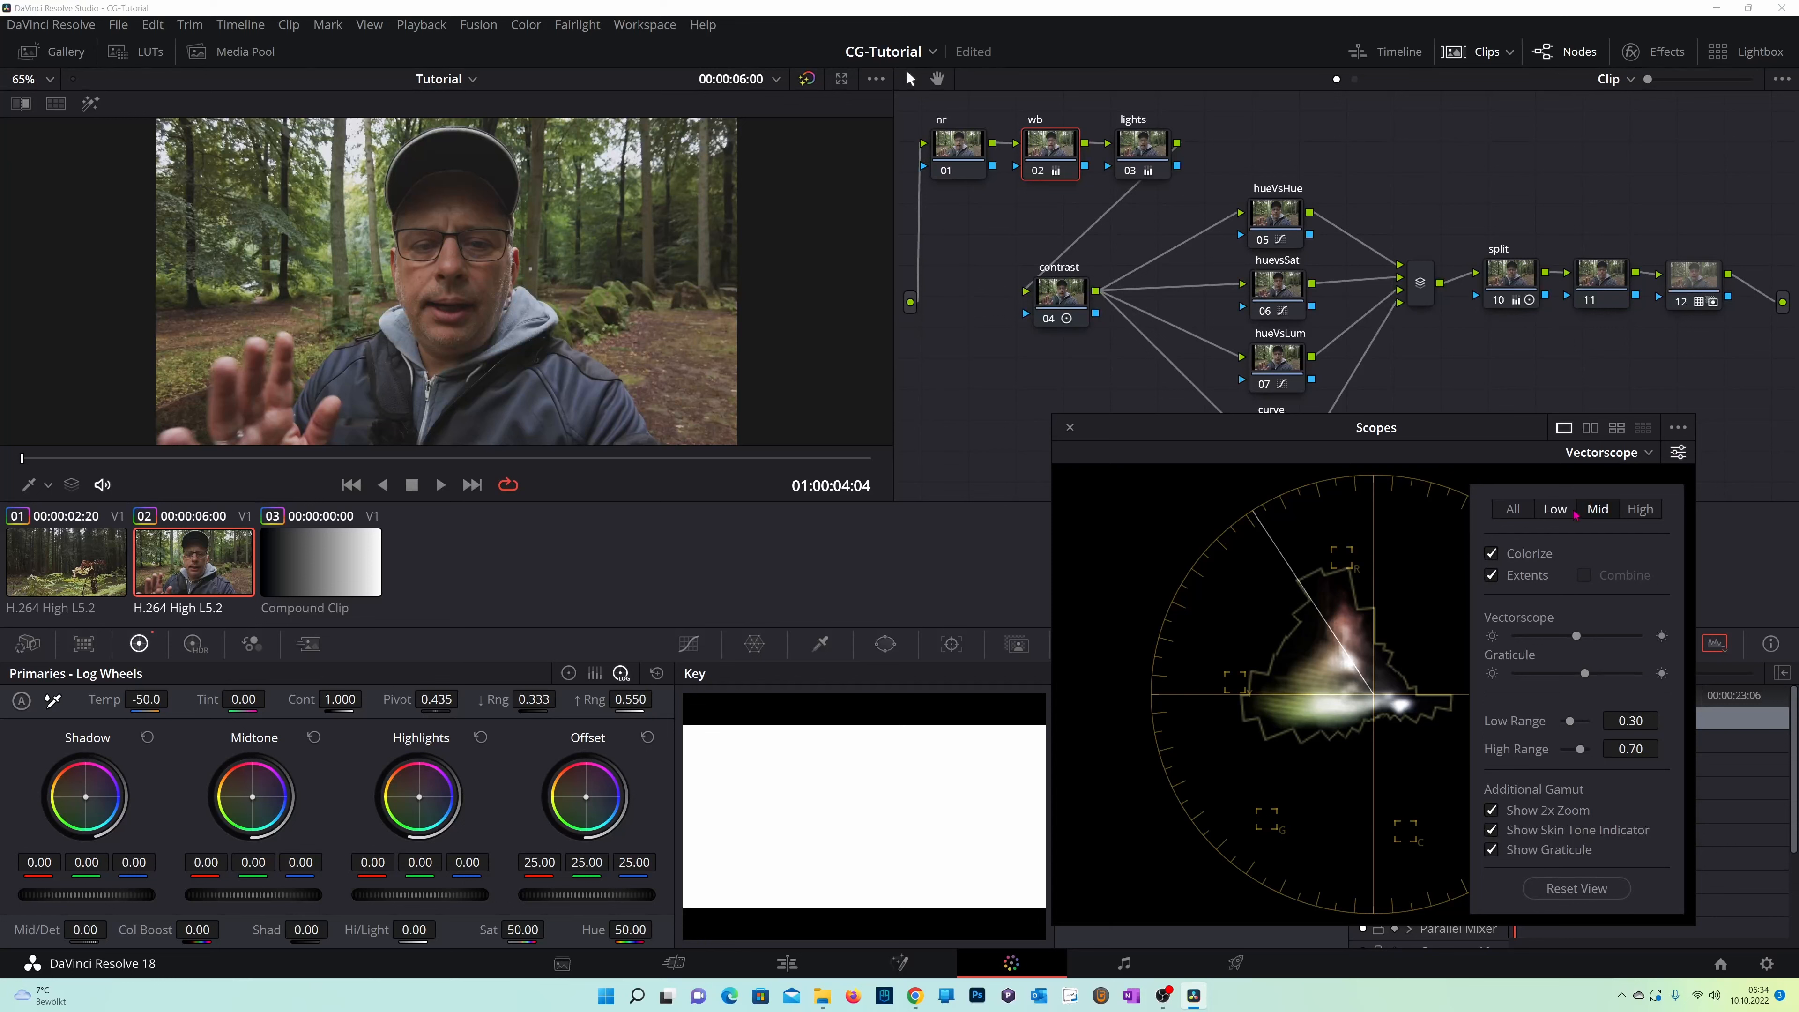
# Set the viewer's on-screen control to Qualifier and close the enlarged scope.
pyautogui.click(29, 487)
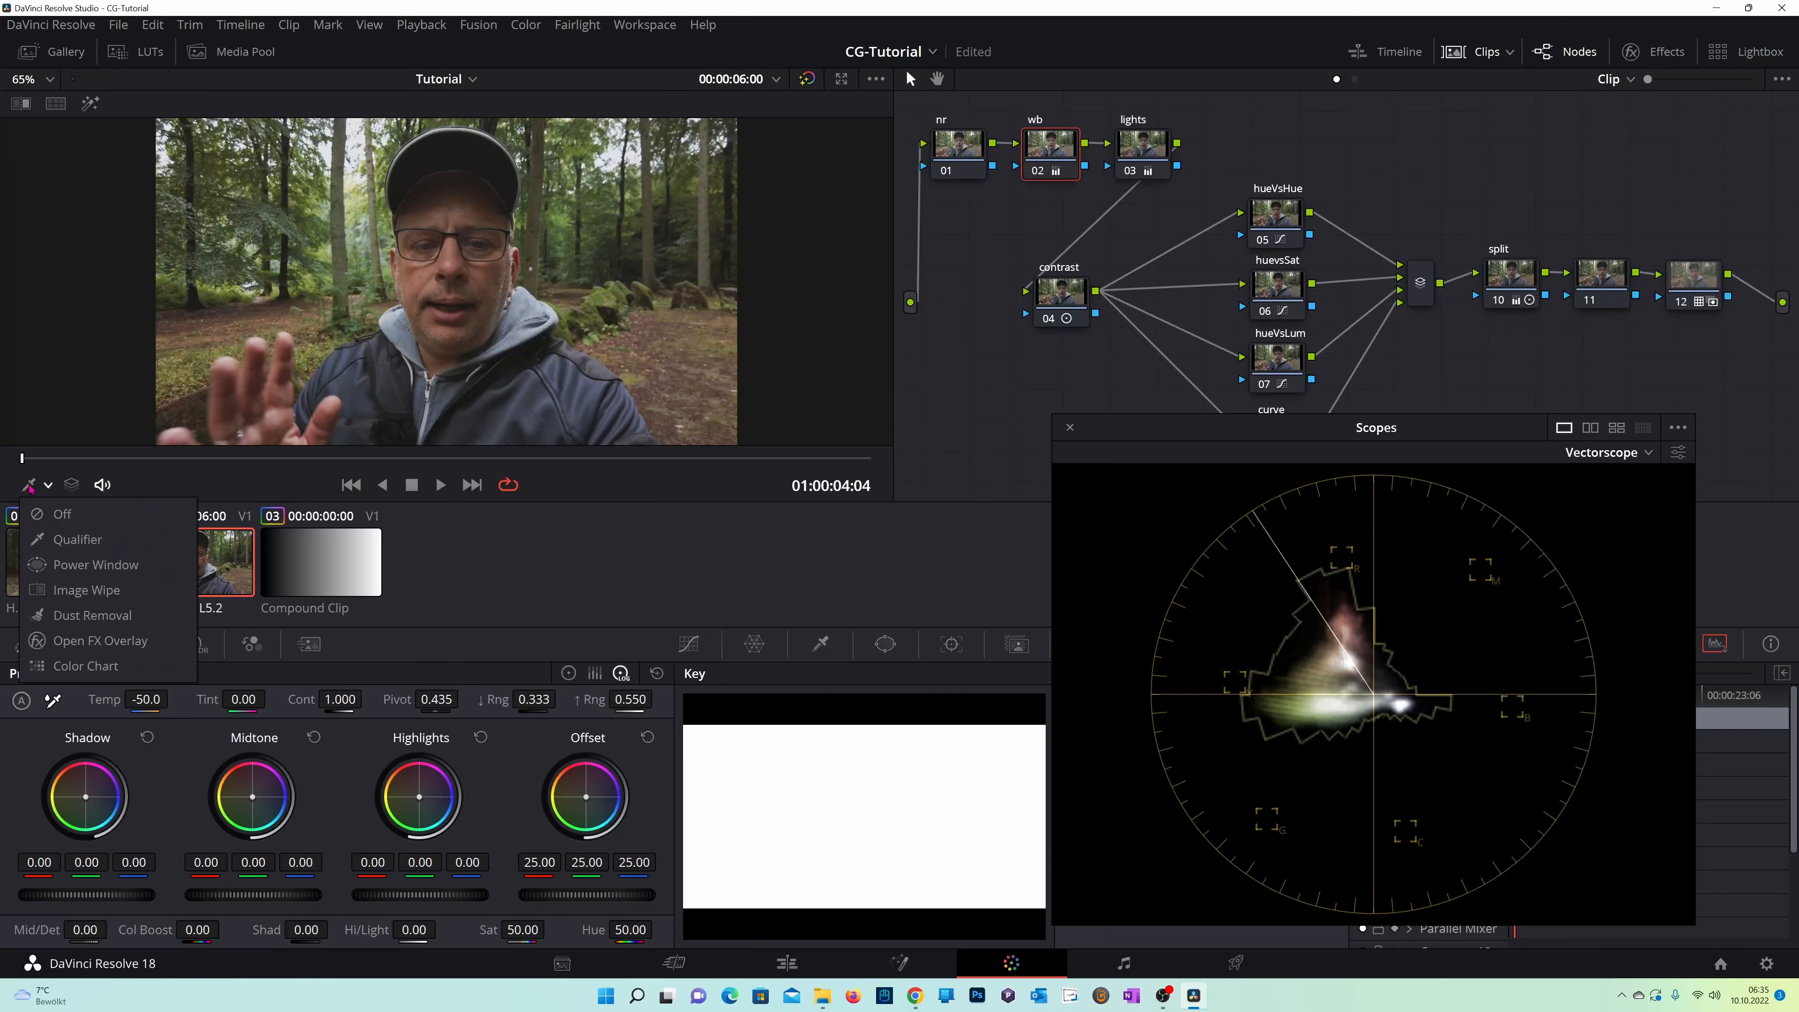
pyautogui.click(78, 539)
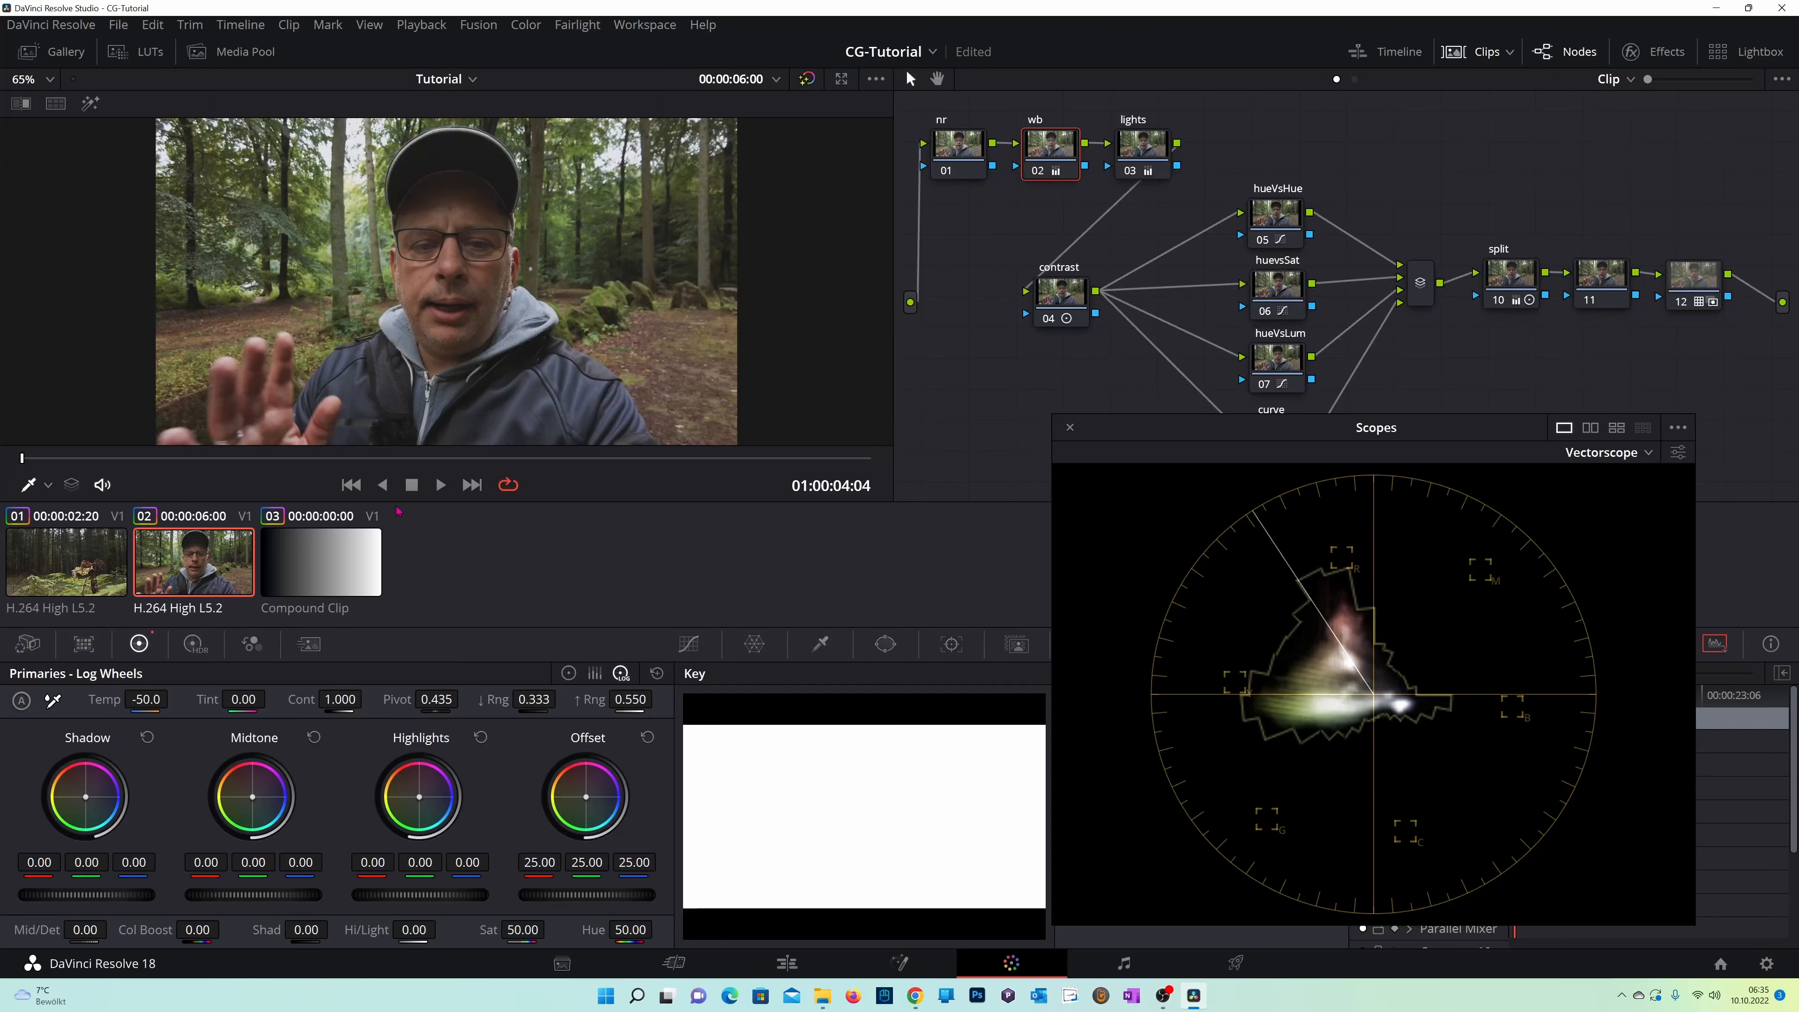
pyautogui.click(1069, 427)
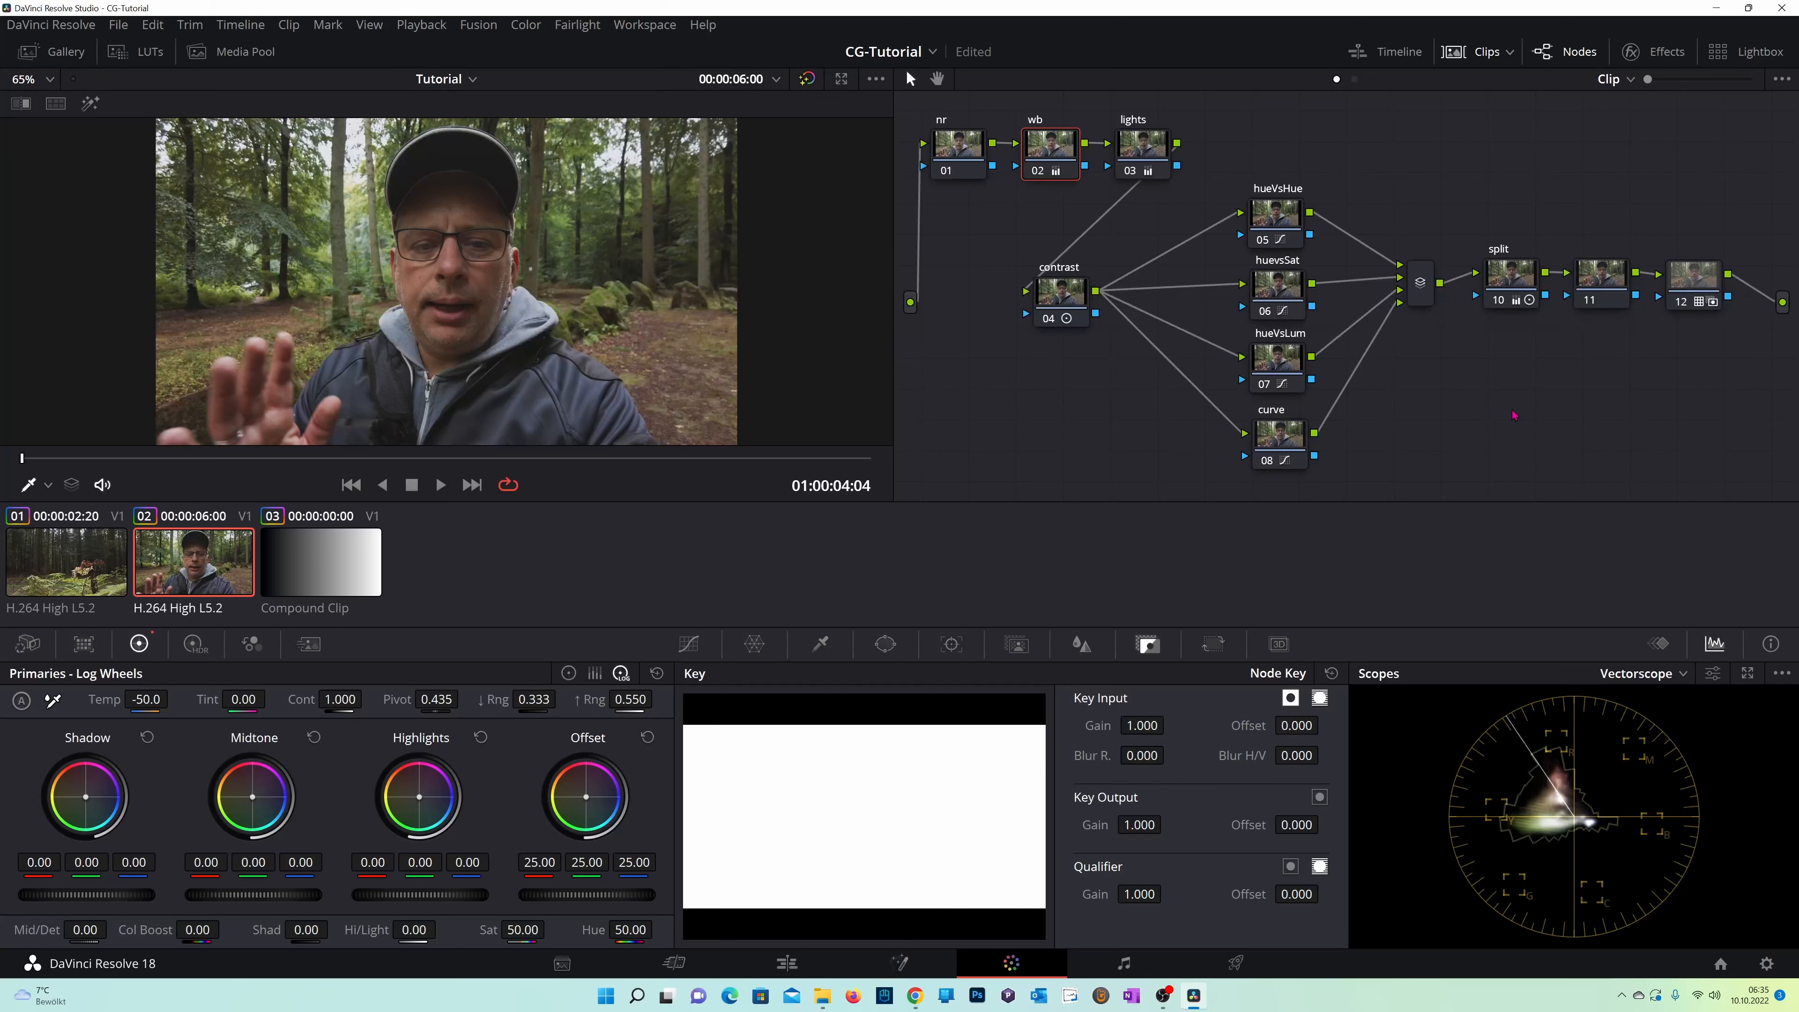
# Set up the Color Warper on node 11 with the HSL color space and a hue and saturation resolution of 12.
pyautogui.click(1594, 309)
pyautogui.click(753, 653)
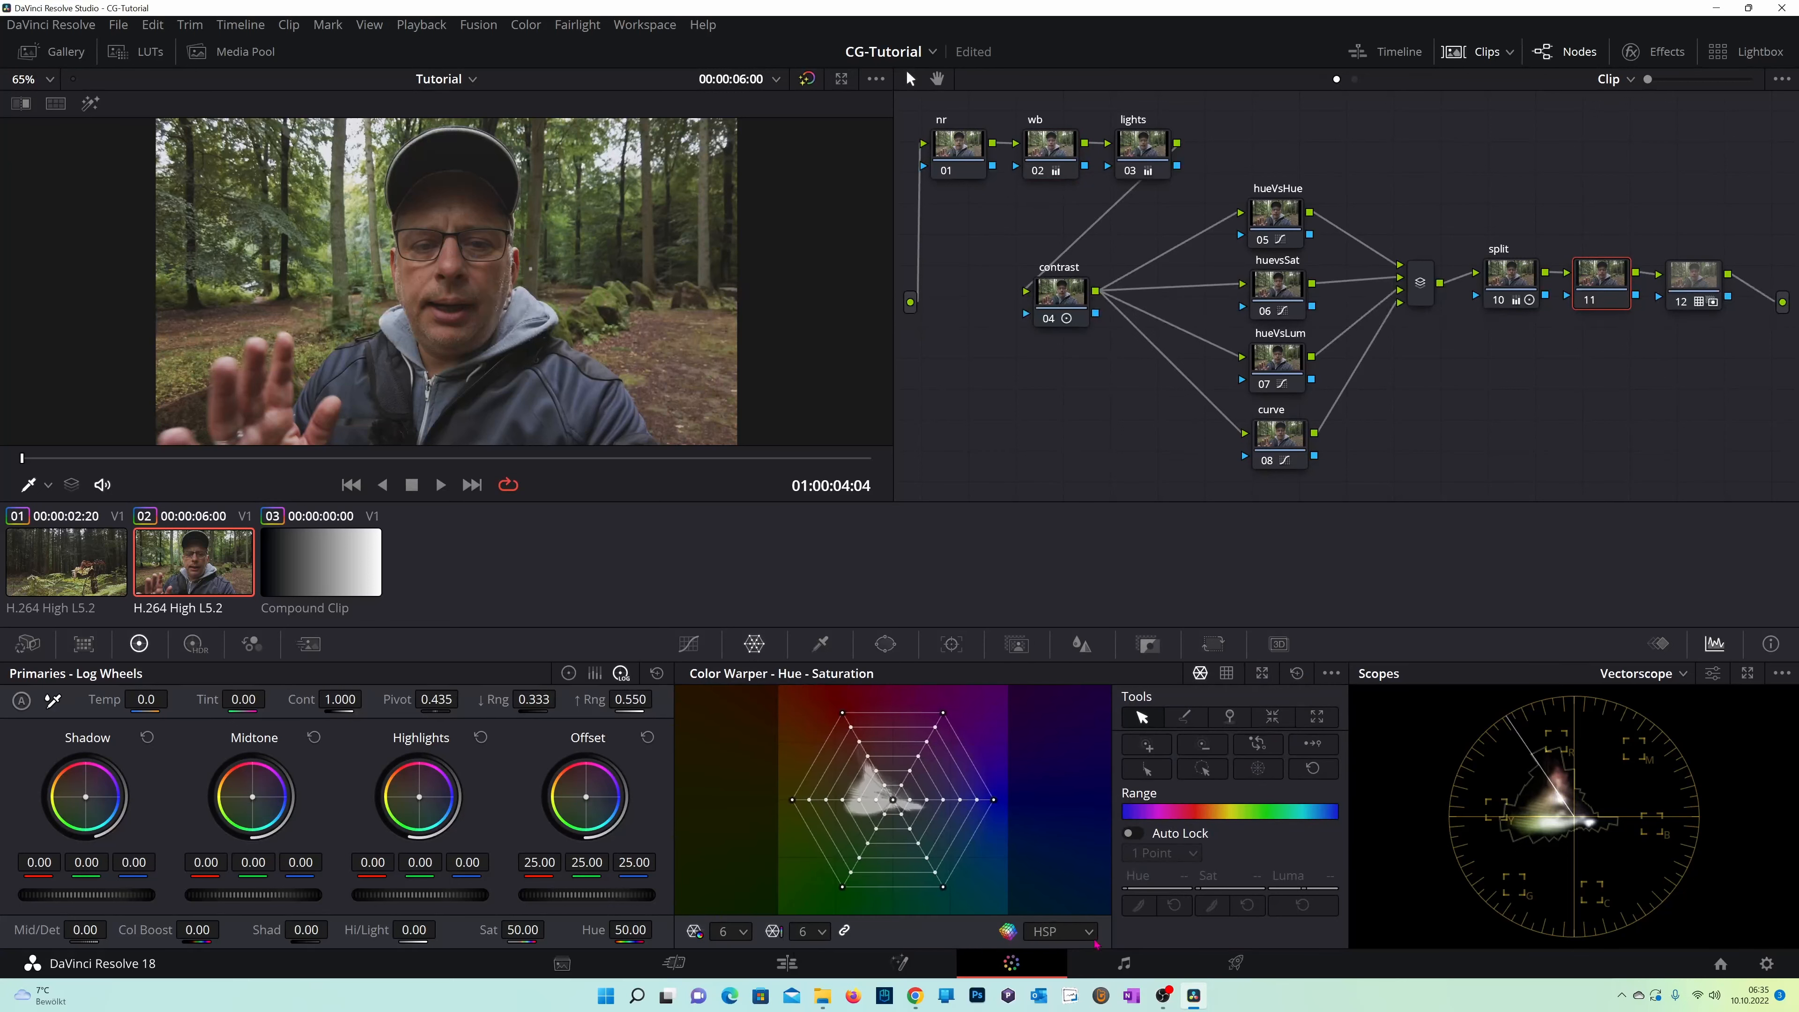
pyautogui.click(1048, 932)
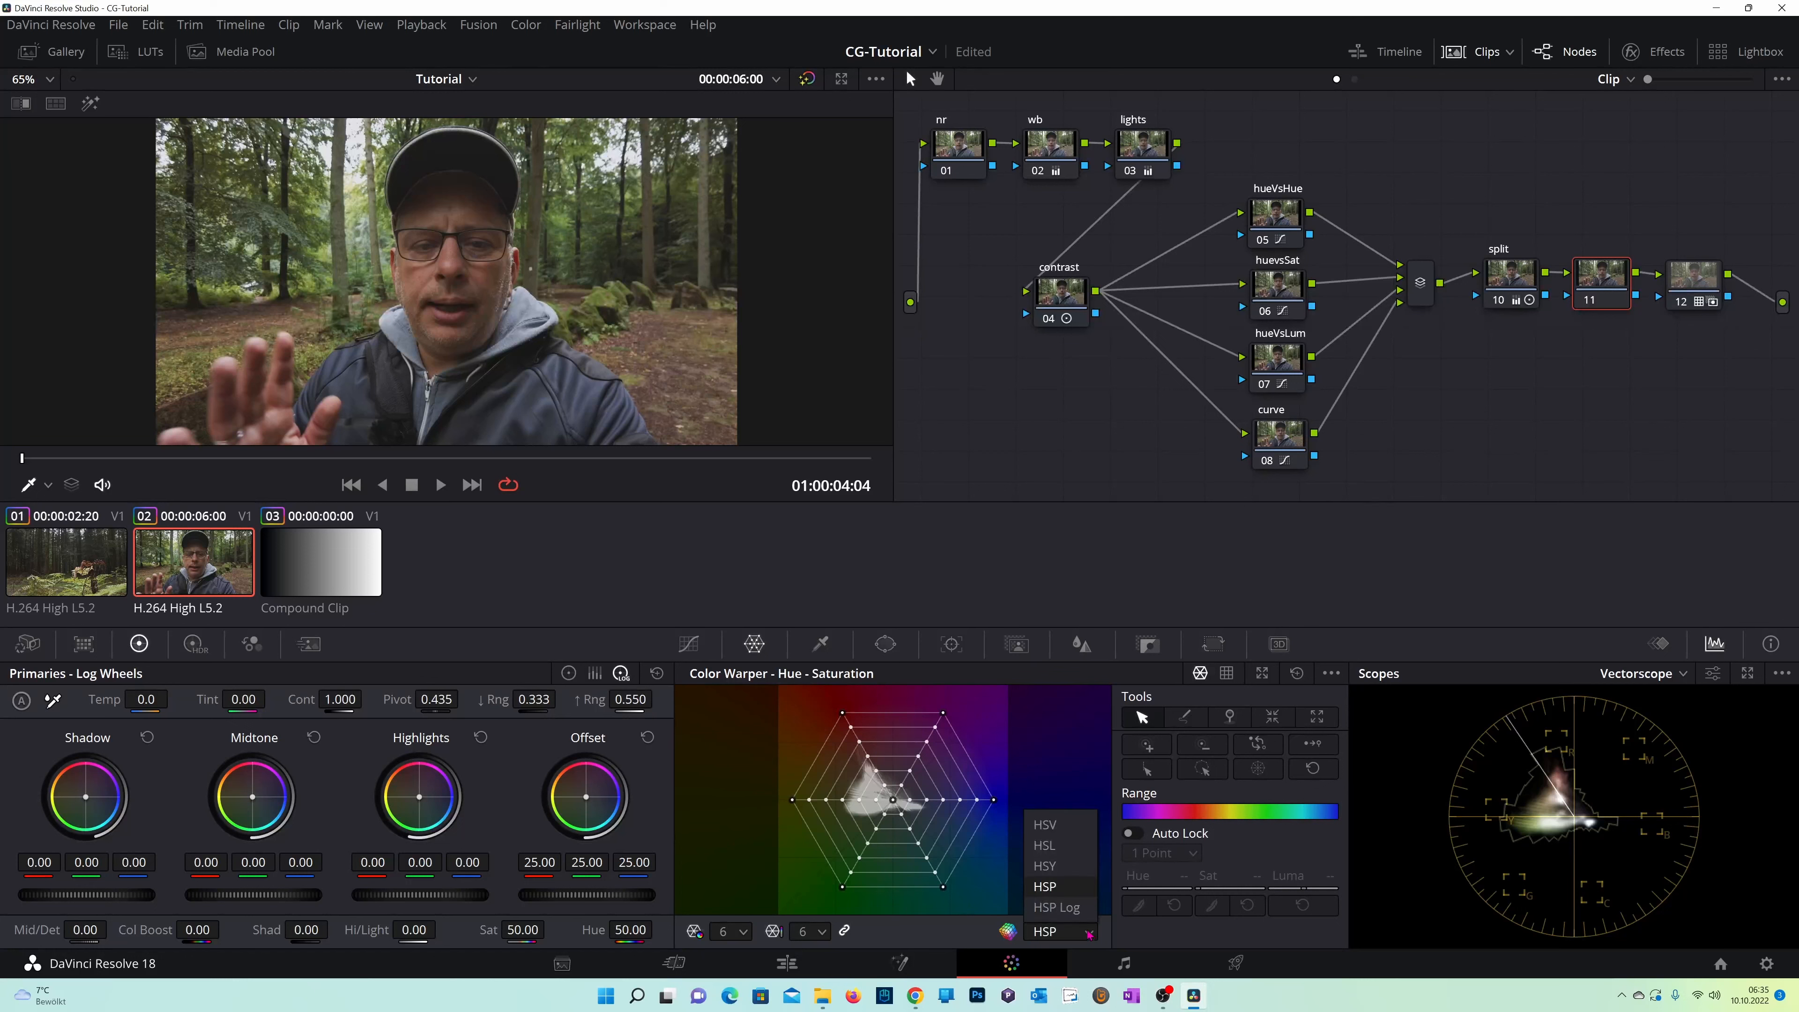
pyautogui.click(1044, 845)
pyautogui.click(743, 932)
pyautogui.click(732, 875)
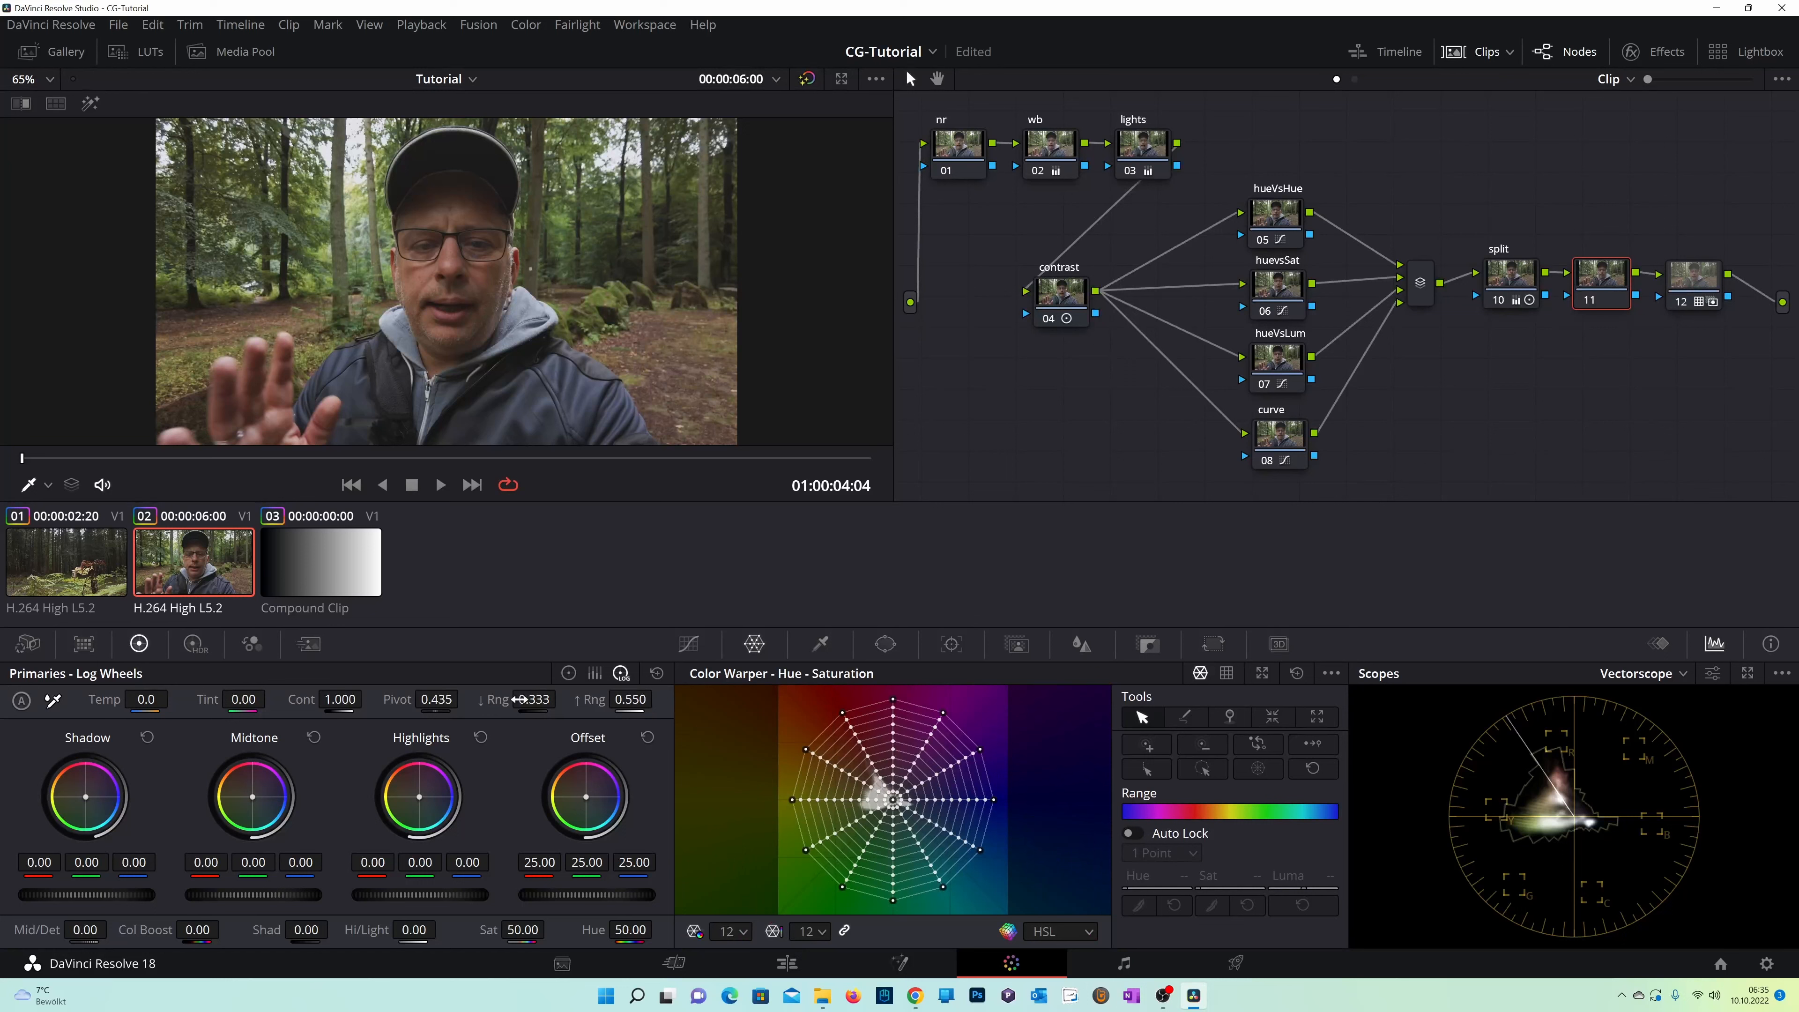
# Sample the skin tone on the face in clip 02 and lower the selected warper points' saturation to about -0.05.
pyautogui.click(485, 268)
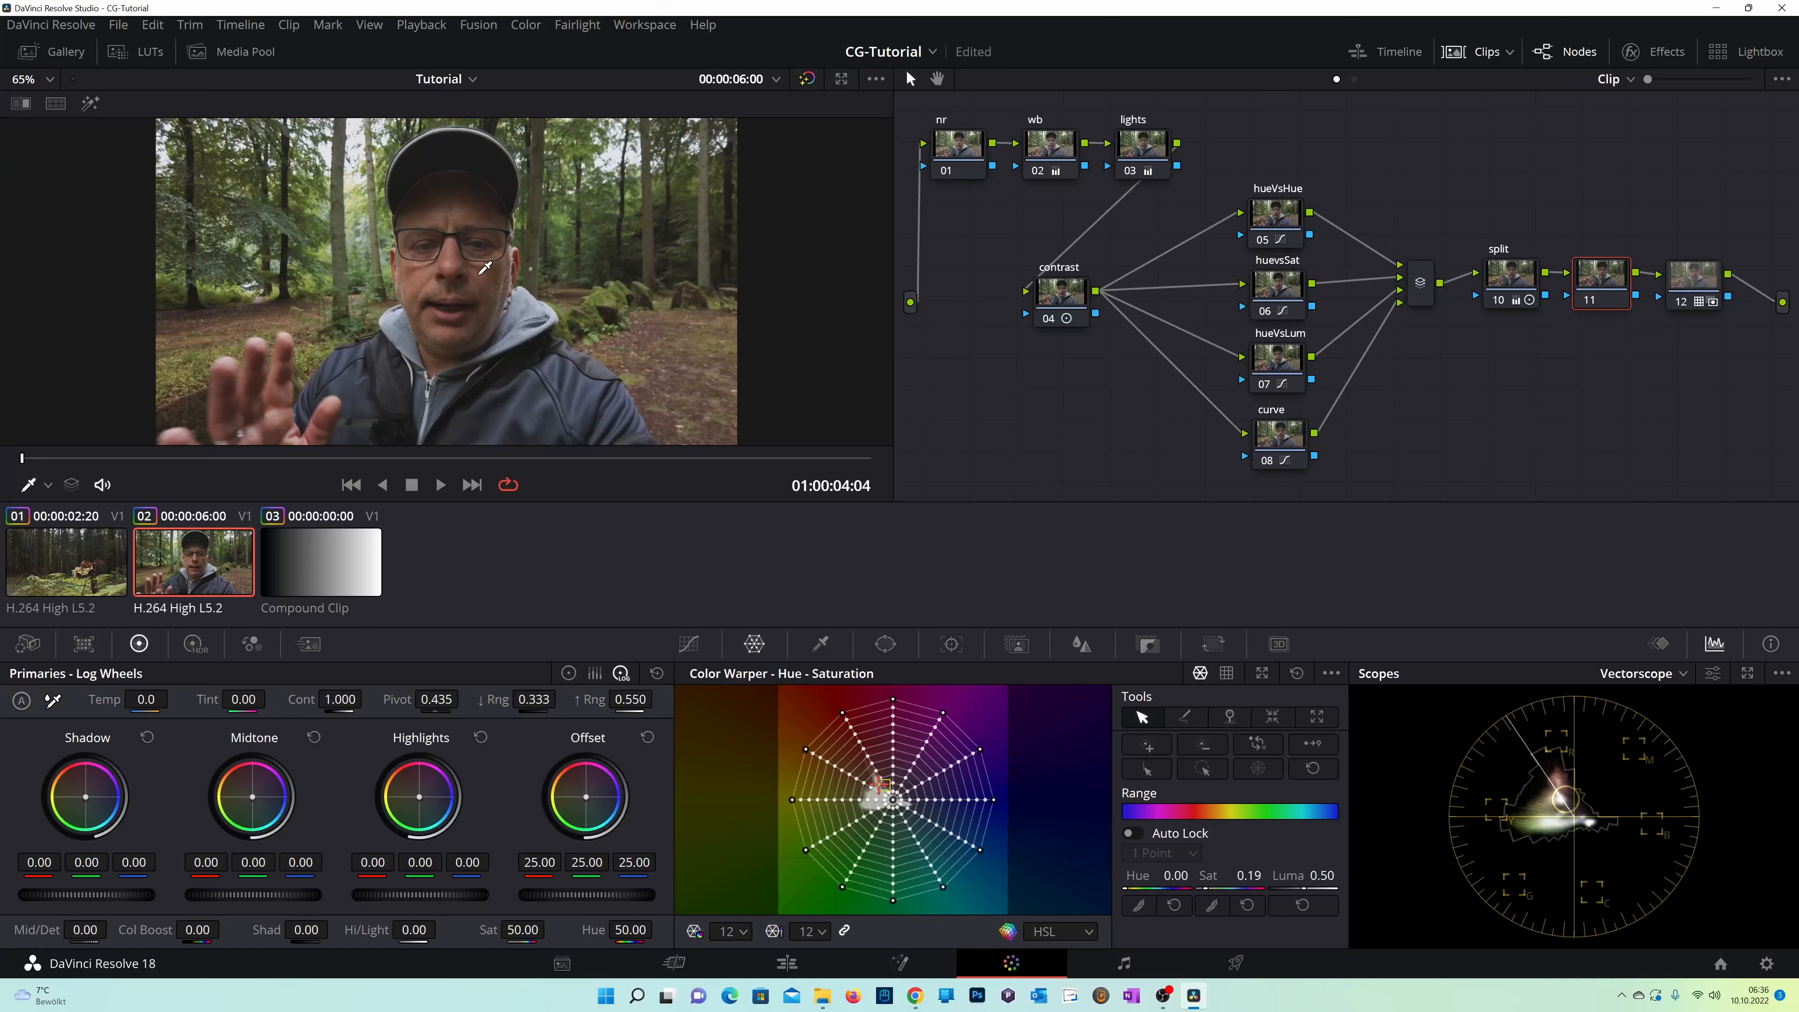
pyautogui.click(1151, 750)
pyautogui.moveTo(1208, 878); pyautogui.dragTo(1204, 878)
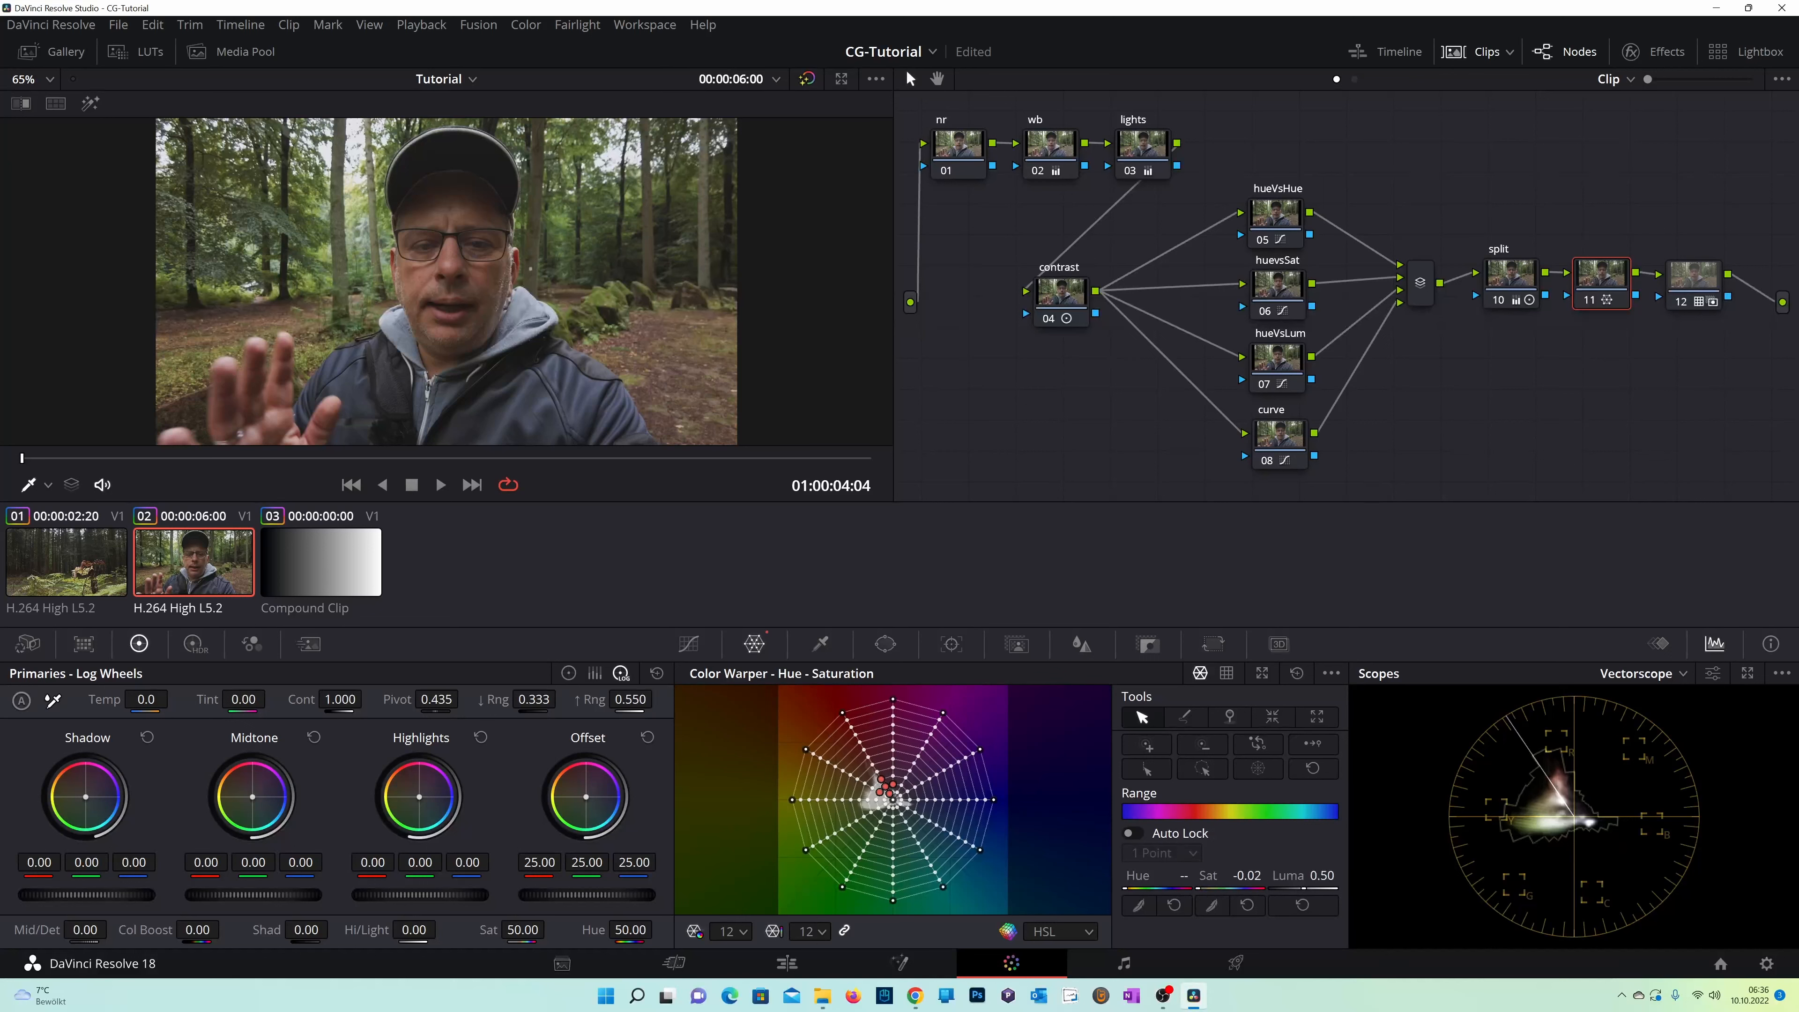
pyautogui.moveTo(1203, 878); pyautogui.dragTo(1203, 878)
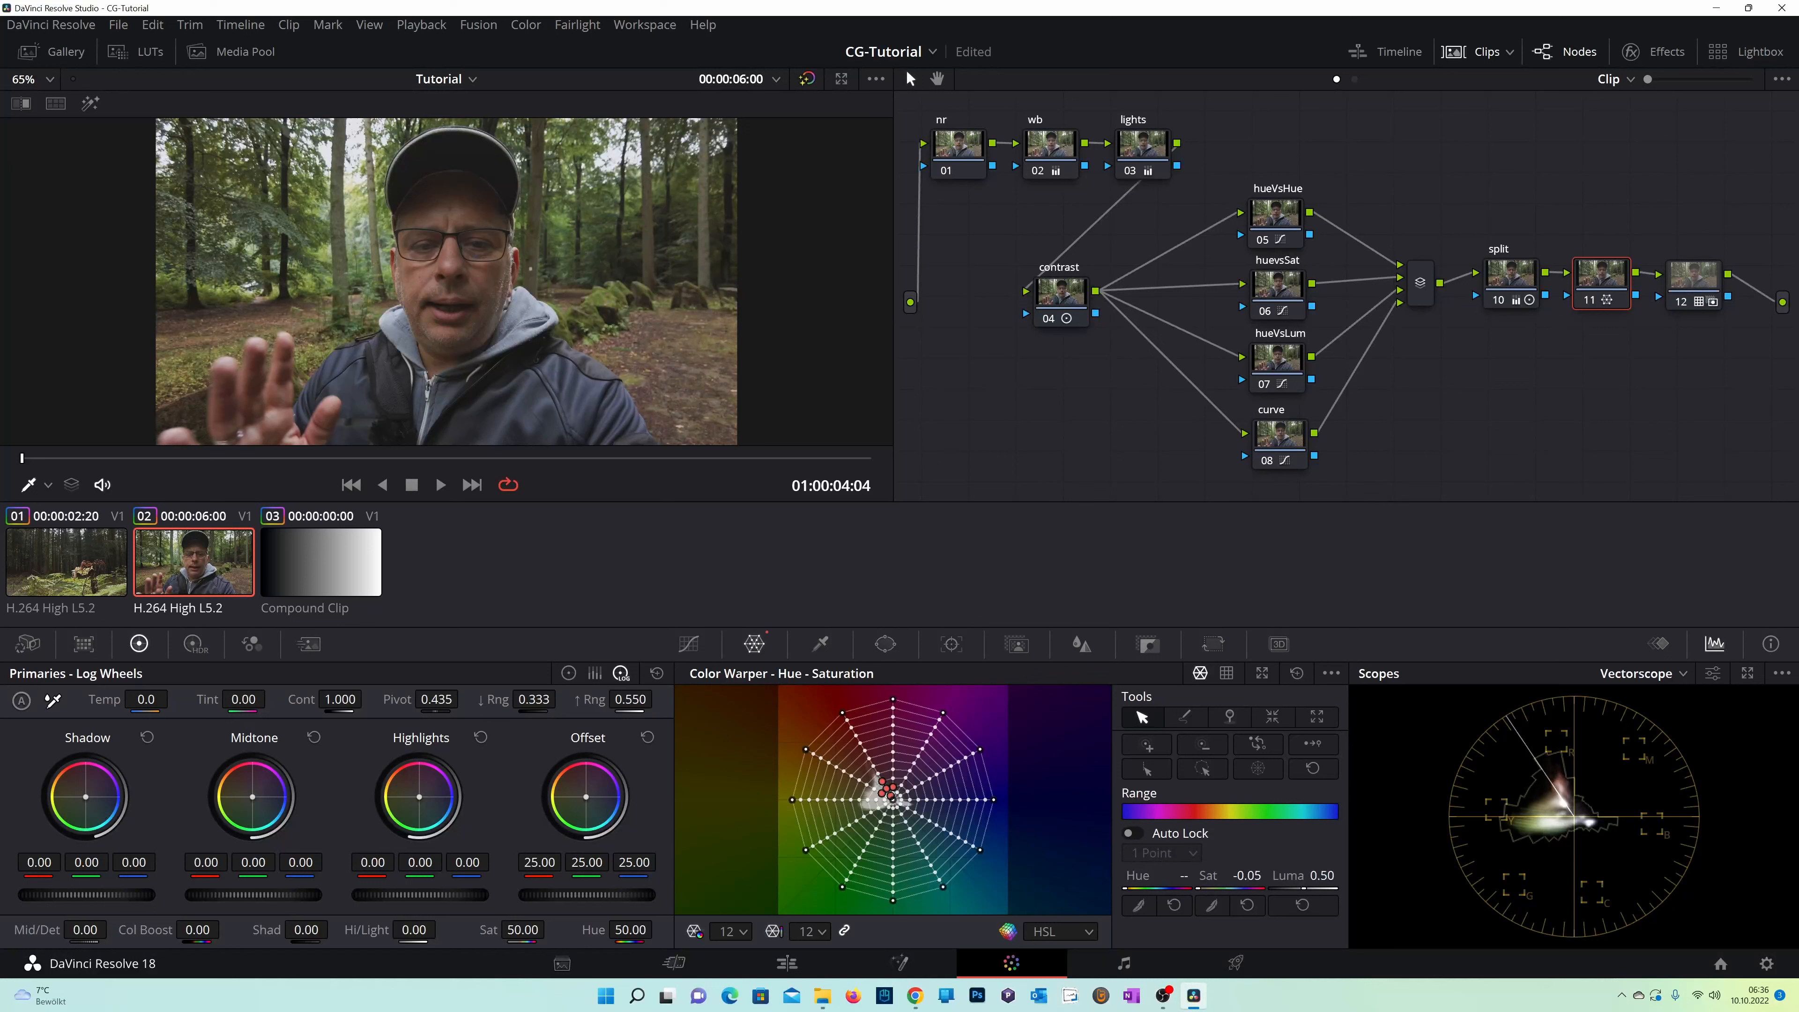
pyautogui.moveTo(1202, 878); pyautogui.dragTo(1201, 878)
# Compare the skin tones with node 11 repeatedly disabled and enabled, leaving the node on.
pyautogui.click(1582, 305)
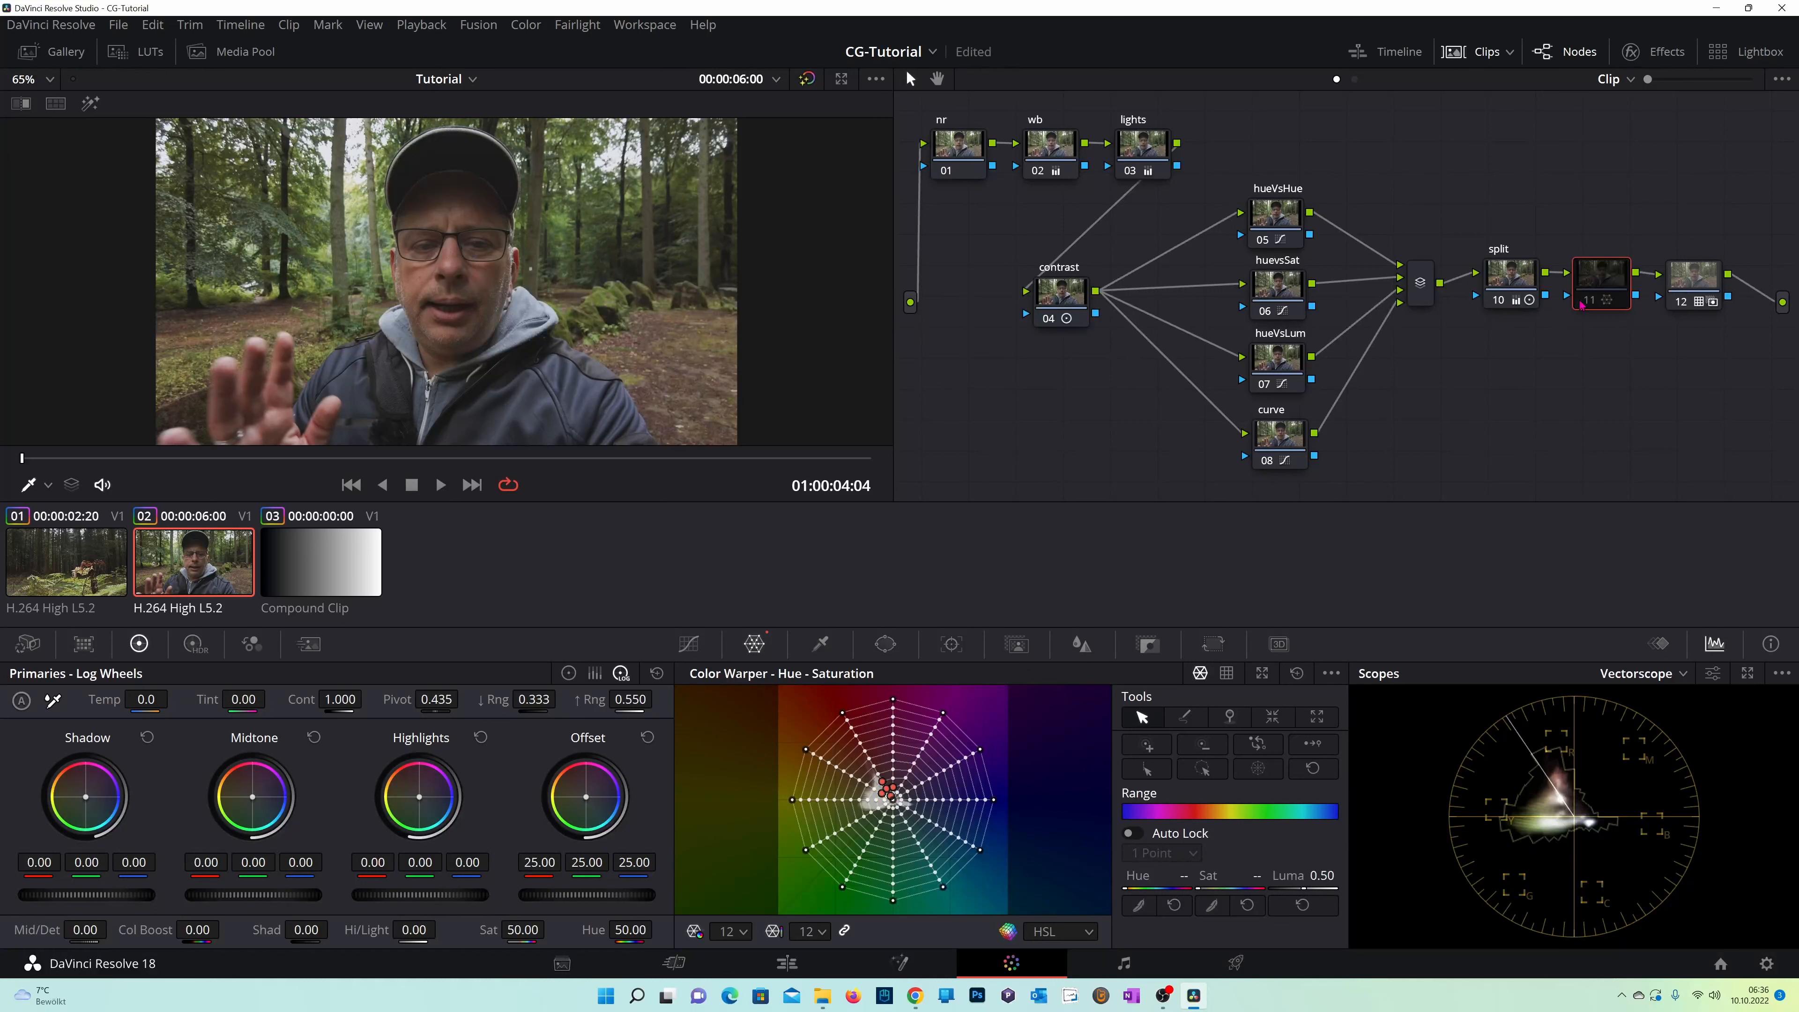
pyautogui.click(1582, 304)
pyautogui.click(1582, 305)
pyautogui.click(1583, 305)
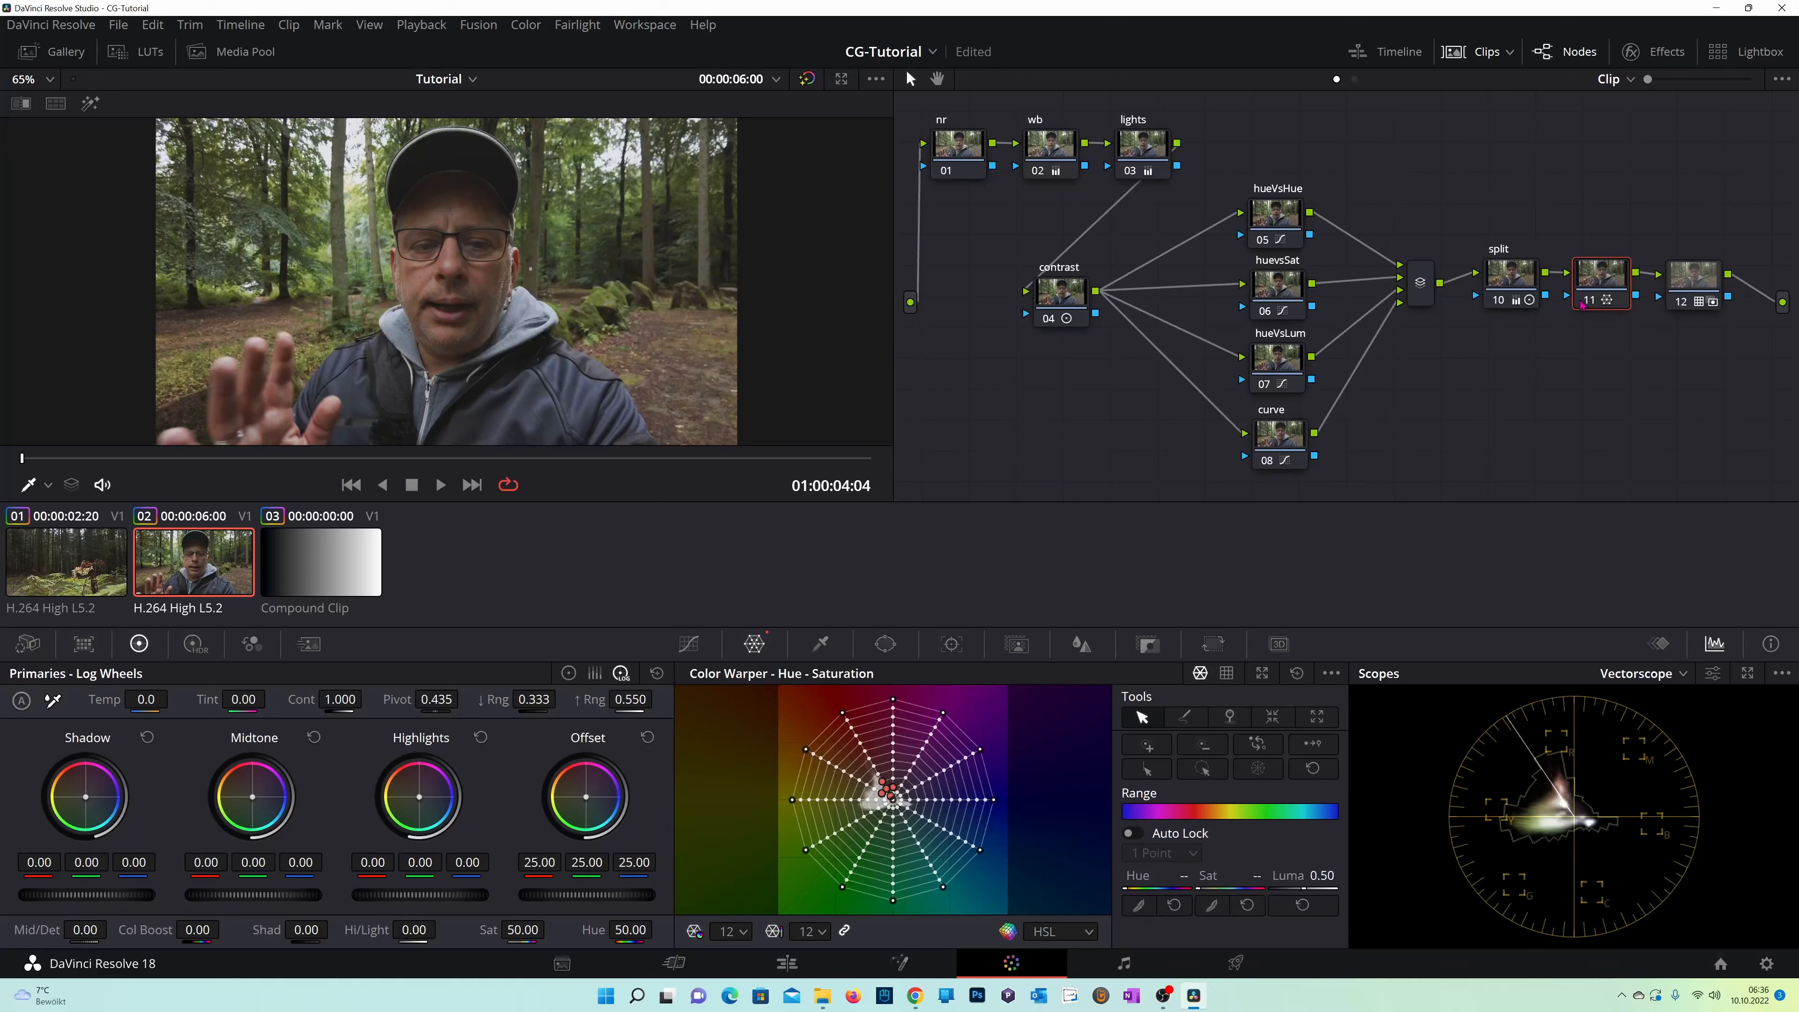
pyautogui.click(1582, 305)
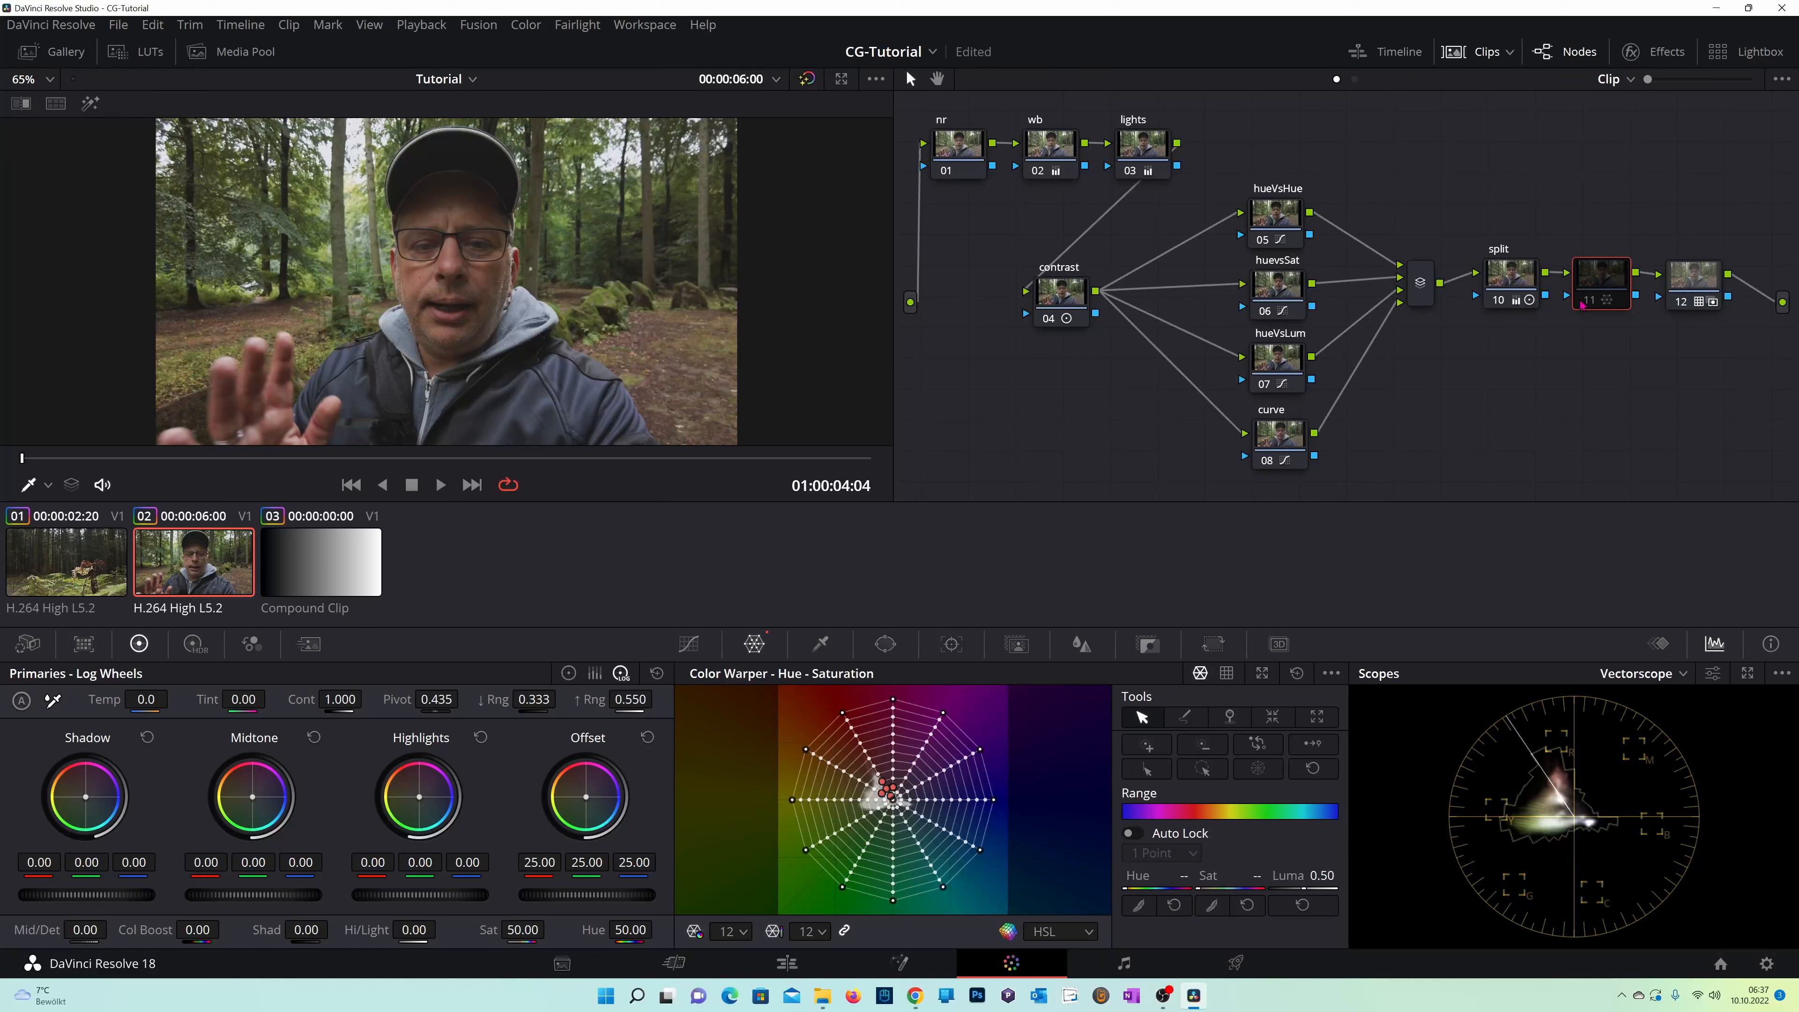
pyautogui.click(1583, 304)
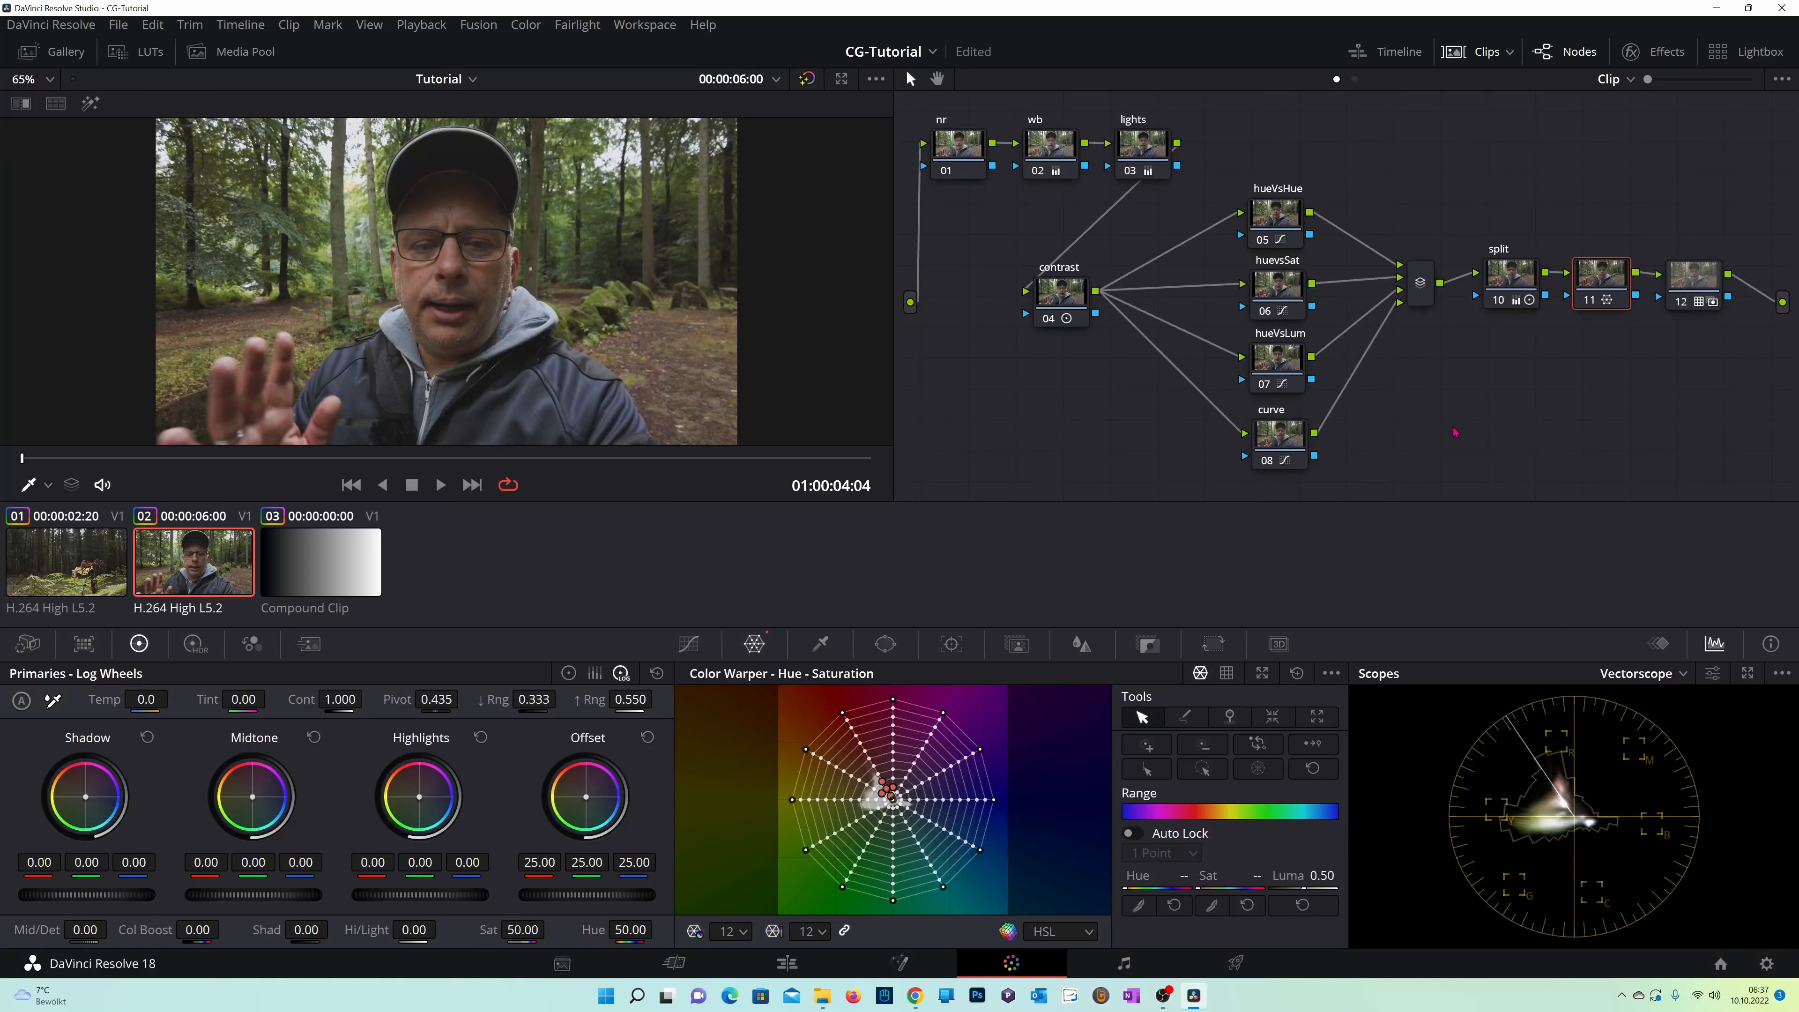